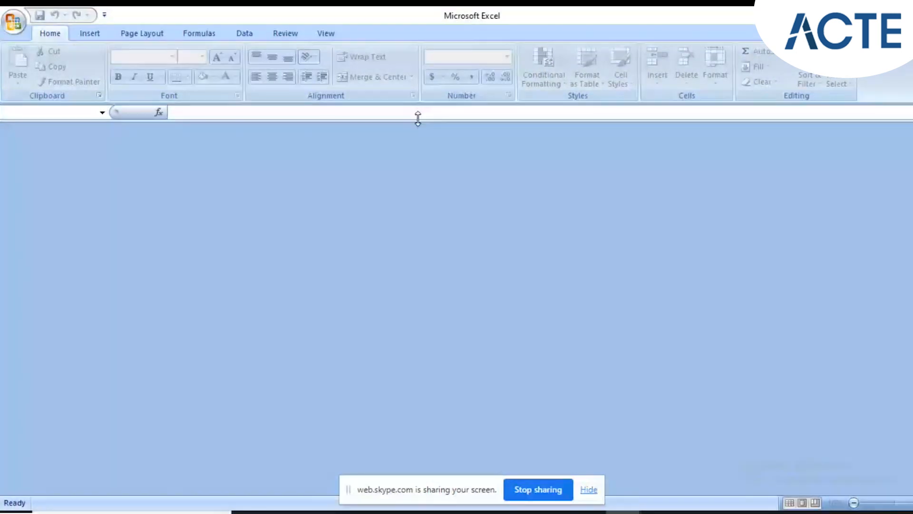
Switch to Tosca Commander and open the Modules section of the Training 8 workspace.
click(589, 512)
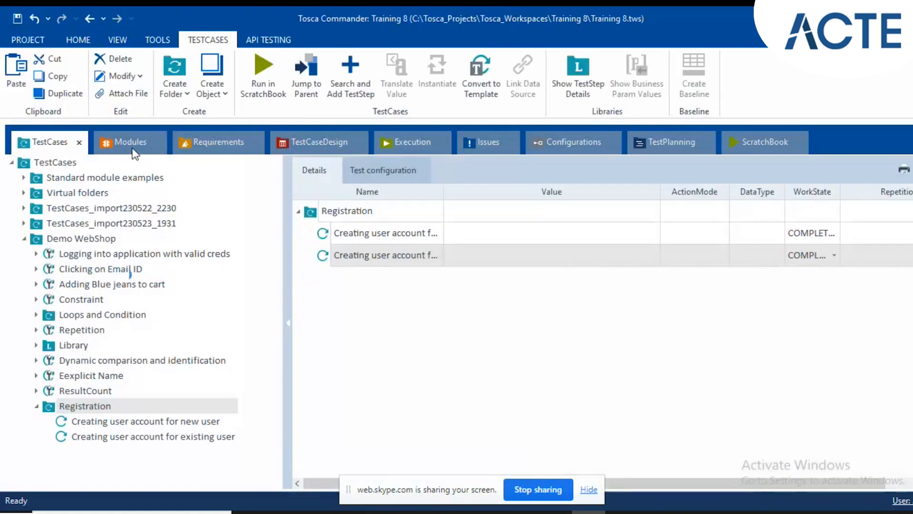
click(126, 150)
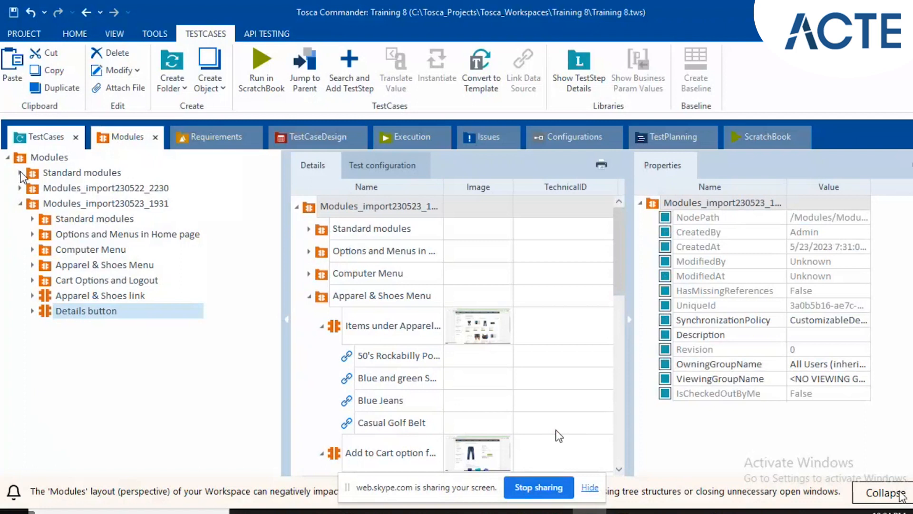
double_click(128, 137)
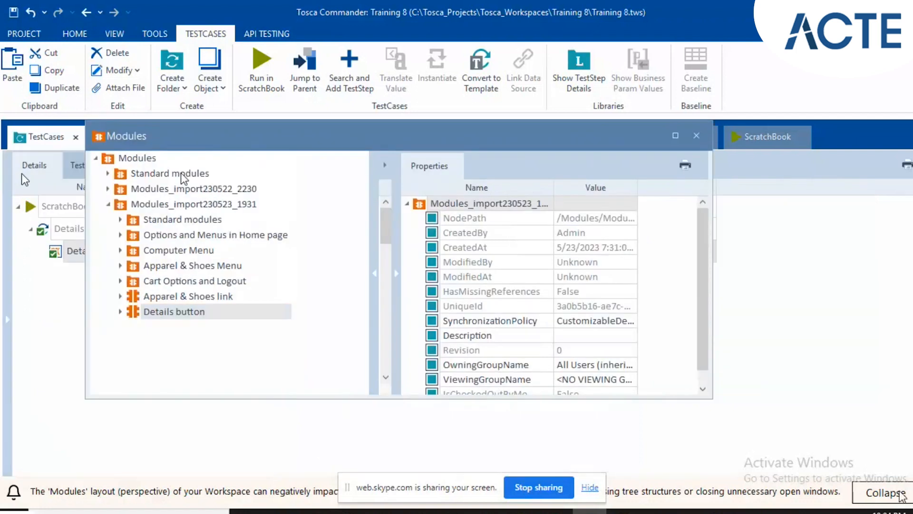
drag(118, 136, 116, 135)
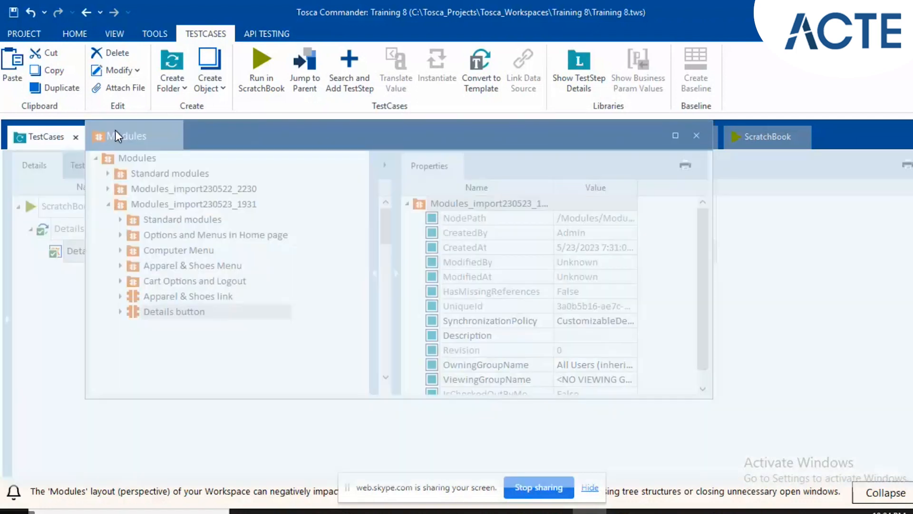
double_click(116, 136)
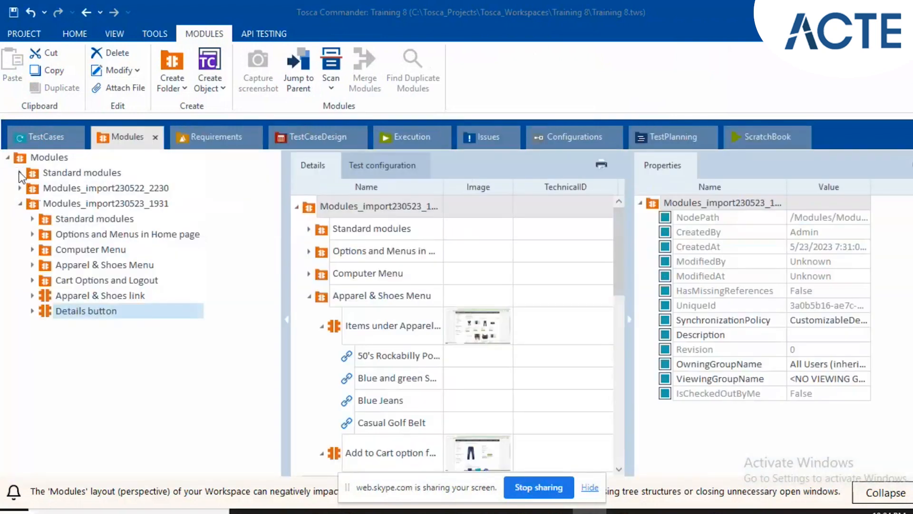
Expand Standard modules, collapse TBox Automation Tools, and expand TBox XEngines down to the modules in its Excel folder.
click(20, 173)
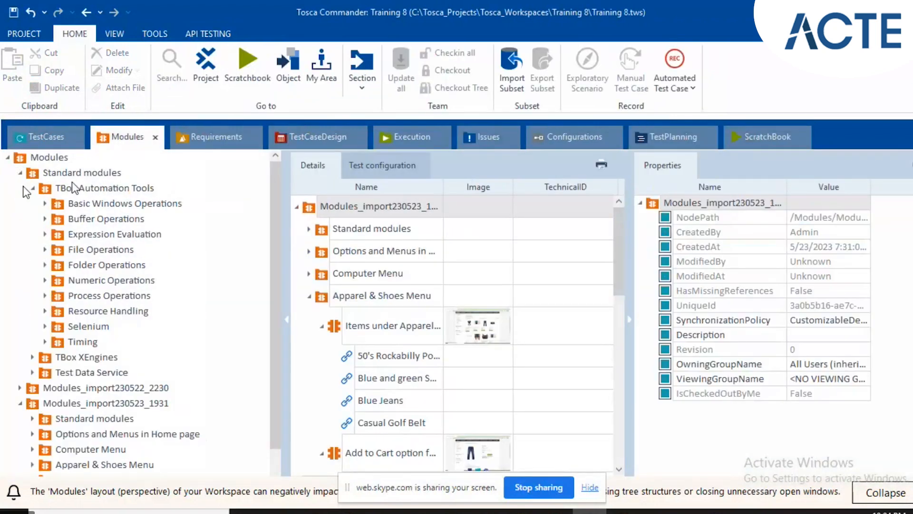
click(32, 188)
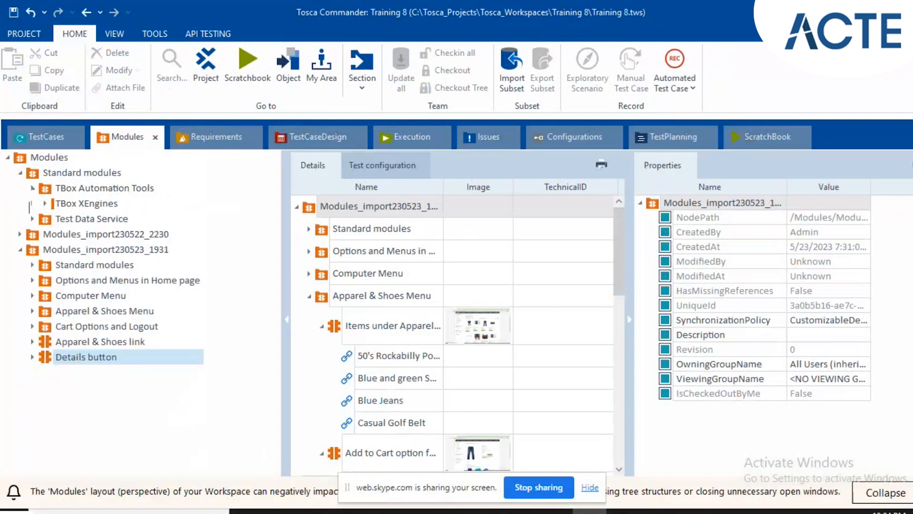
click(32, 203)
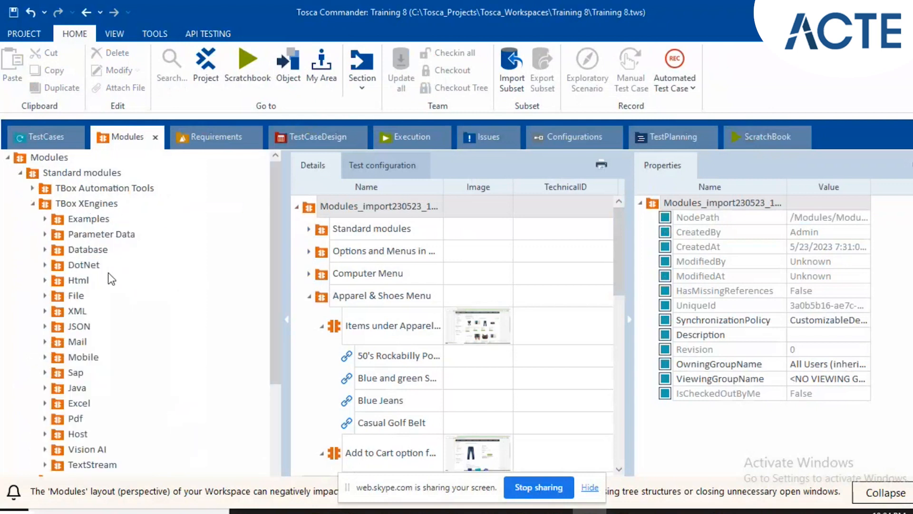
scroll(109, 274, down, 1)
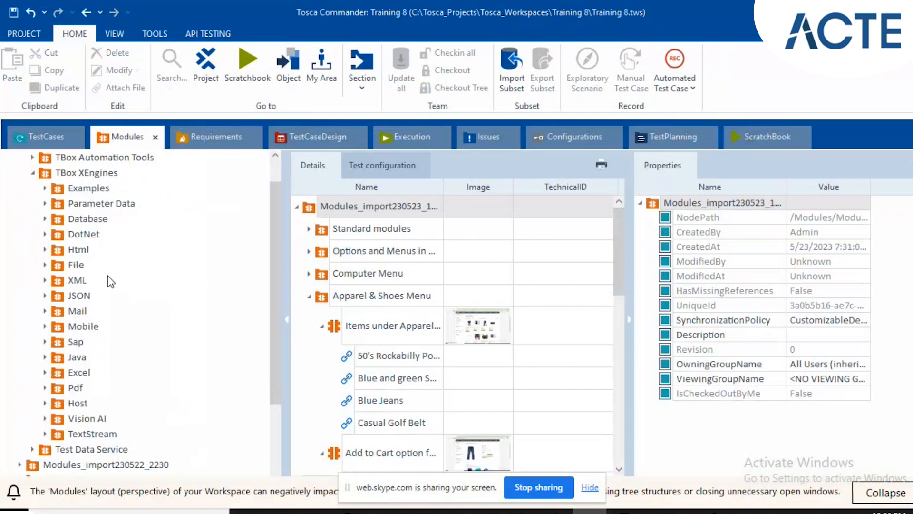
click(69, 372)
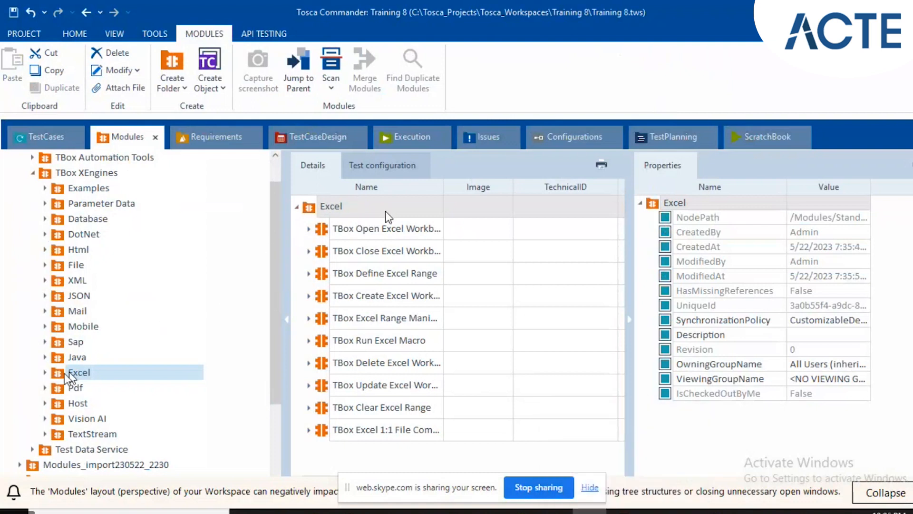
click(45, 373)
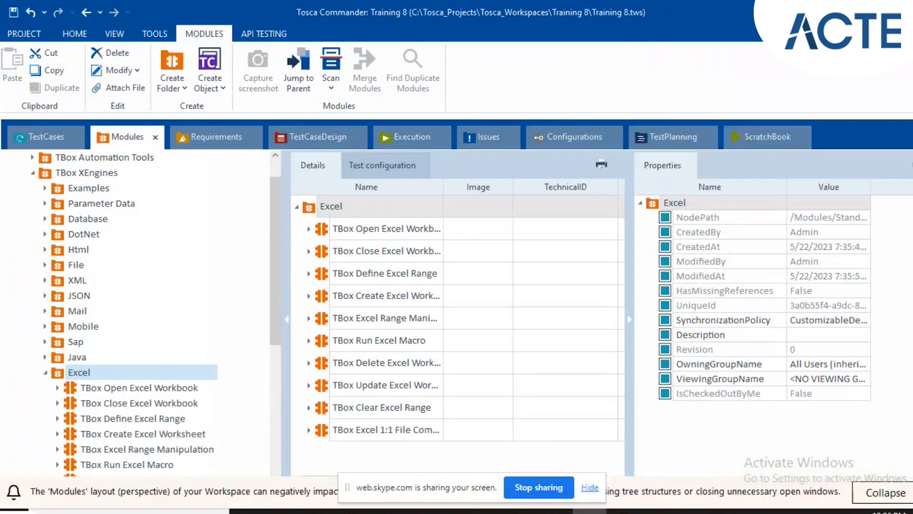
Examine the TBox Open Excel Workbook module's attributes: Workbook Name, Path, Create New, Password and Open as Read-only.
click(90, 388)
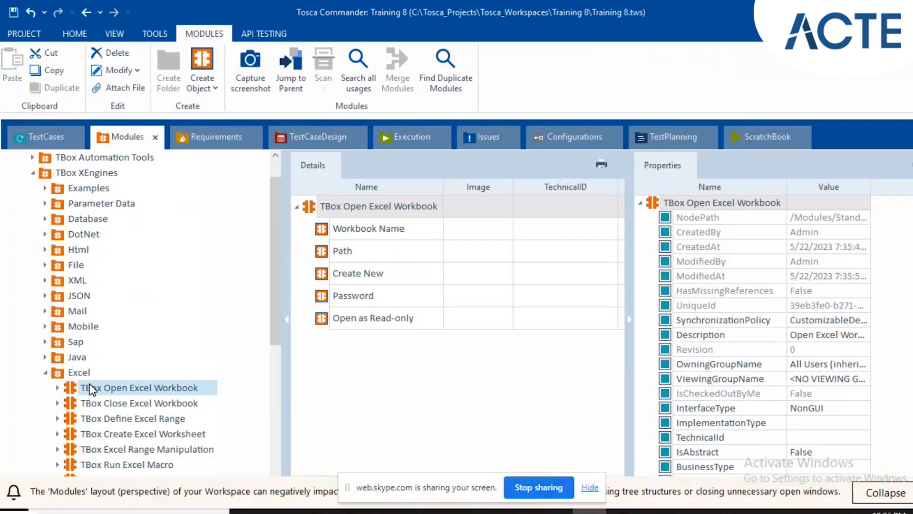
click(407, 234)
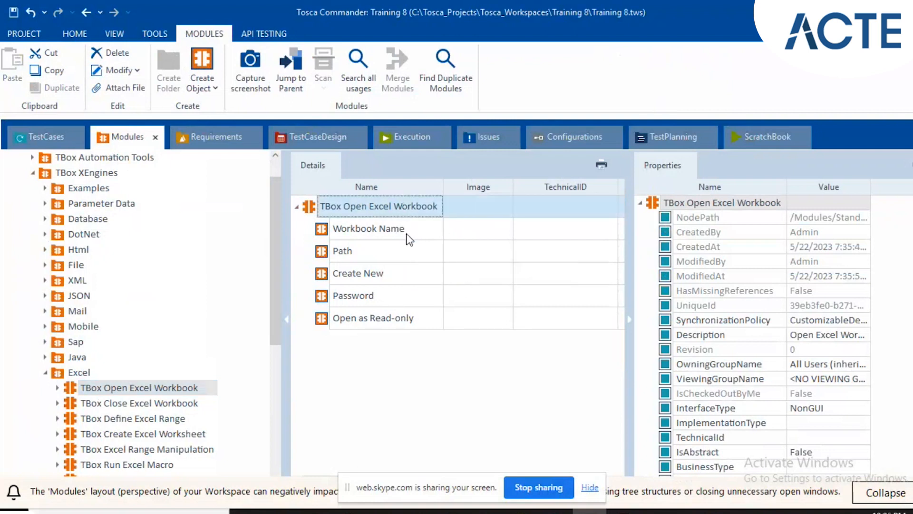
click(407, 236)
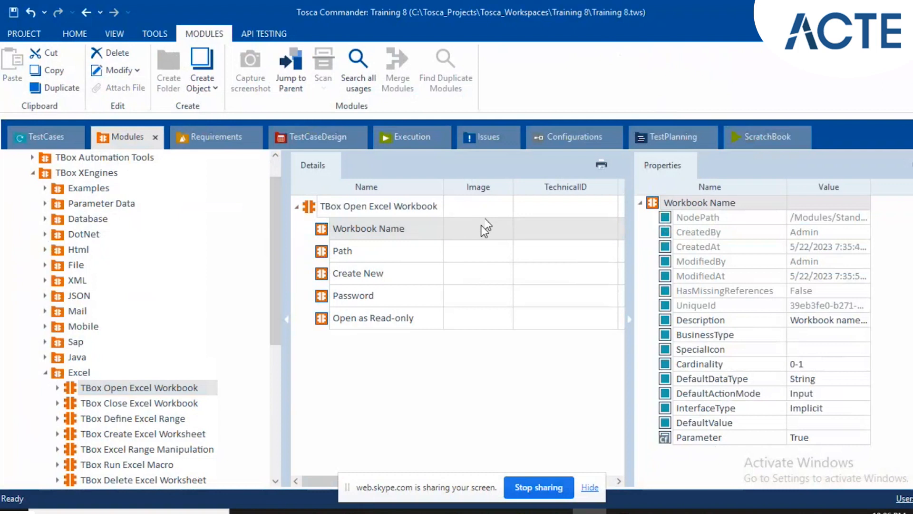
click(395, 248)
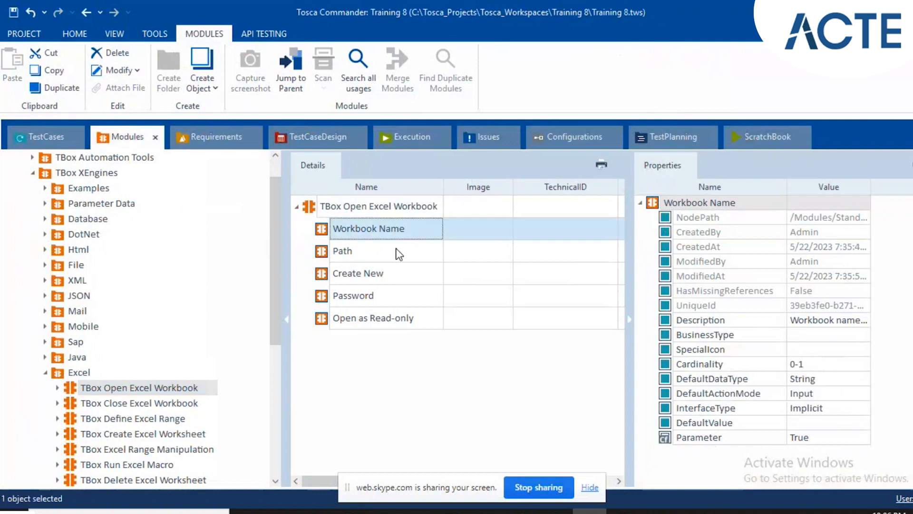
click(396, 248)
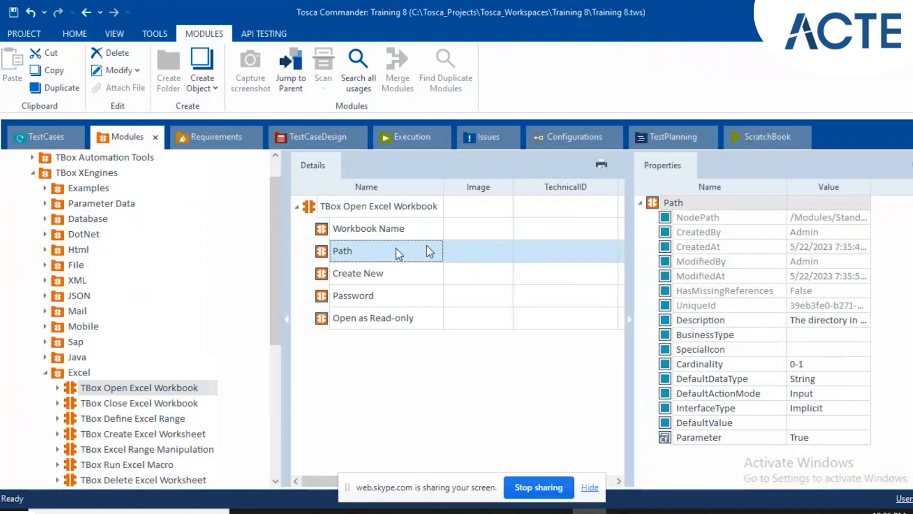
click(423, 280)
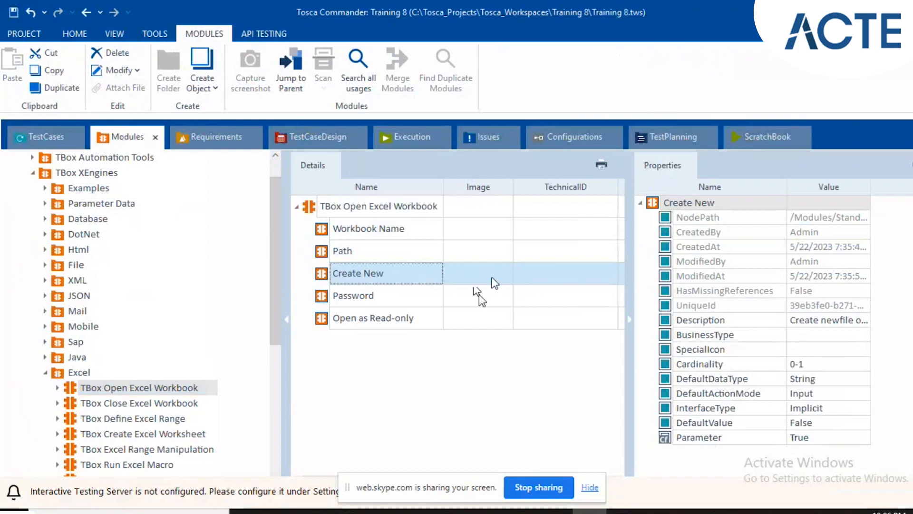
click(398, 305)
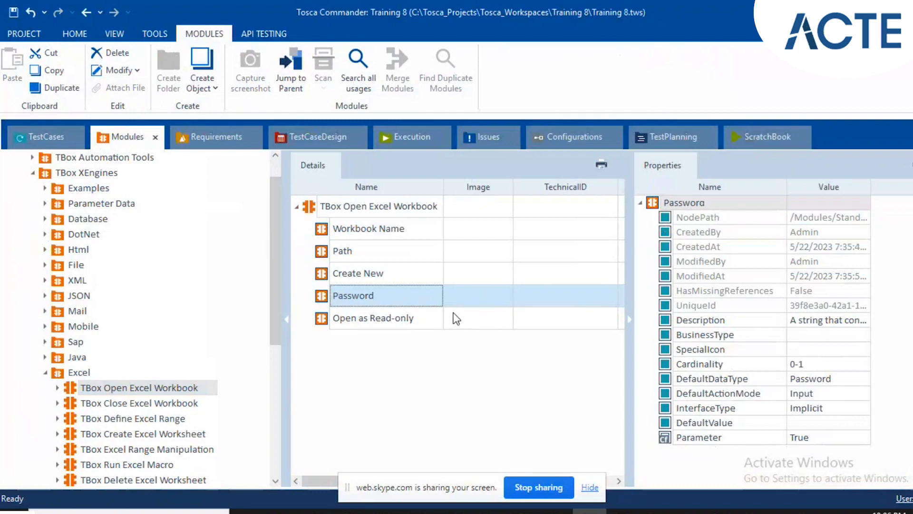
click(389, 319)
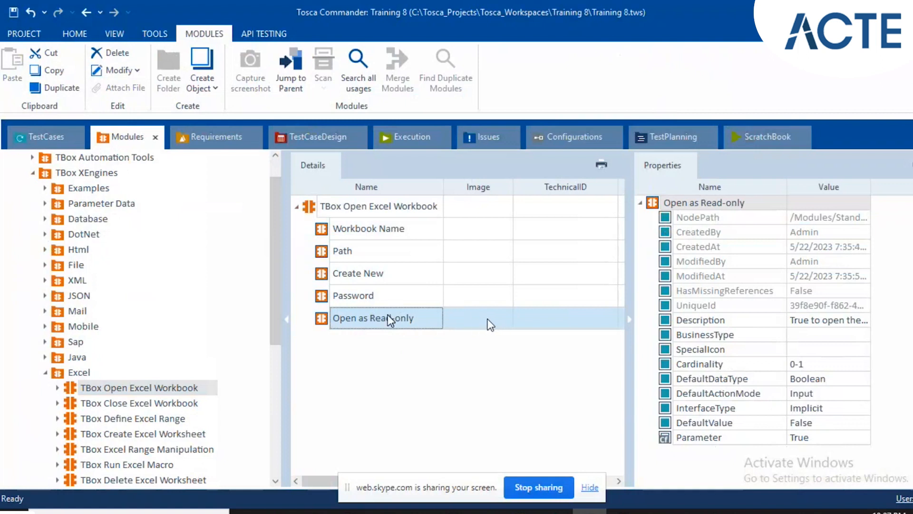
Examine Save, Save Path and Save As Type in the TBox Close Excel Workbook module, and show the TBox Define Excel Range attributes.
scroll(137, 394, down, 3)
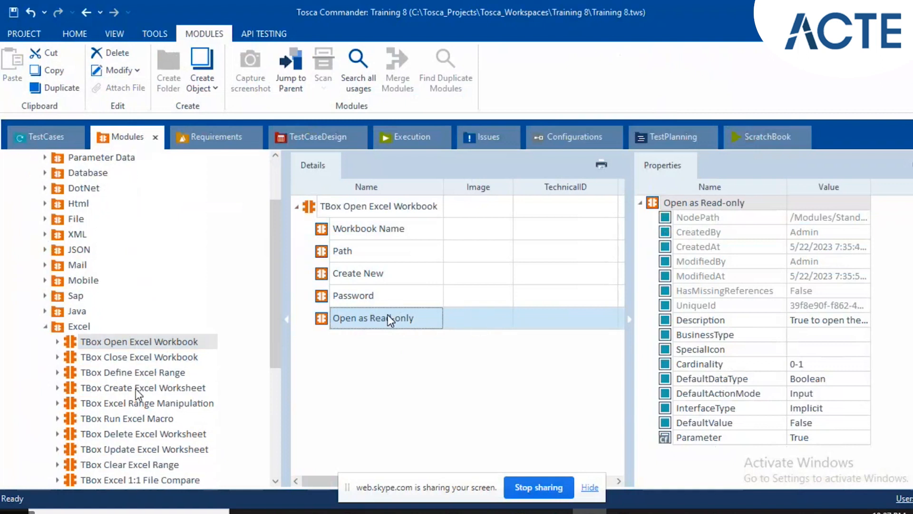
click(128, 357)
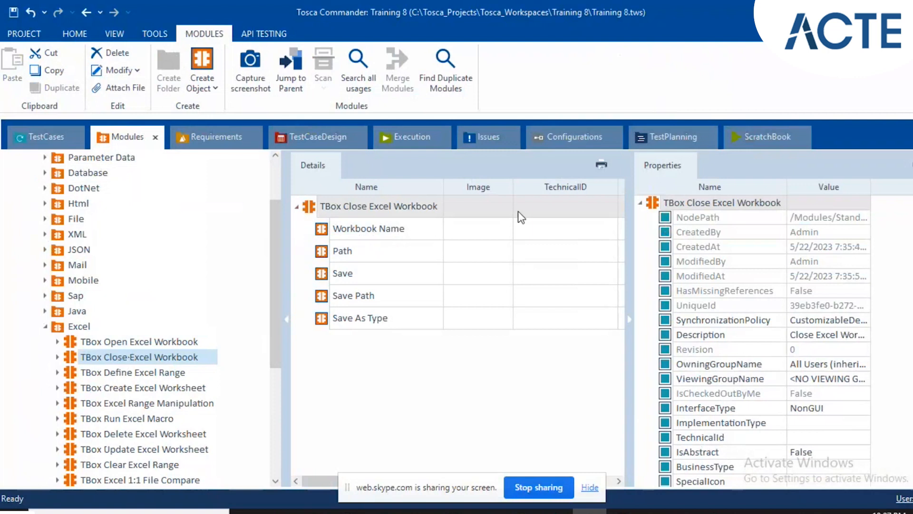
click(364, 273)
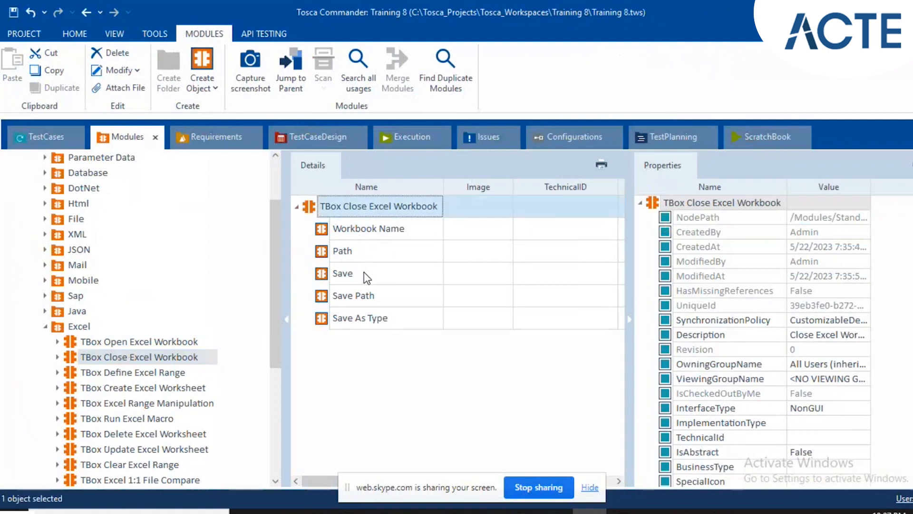
click(364, 273)
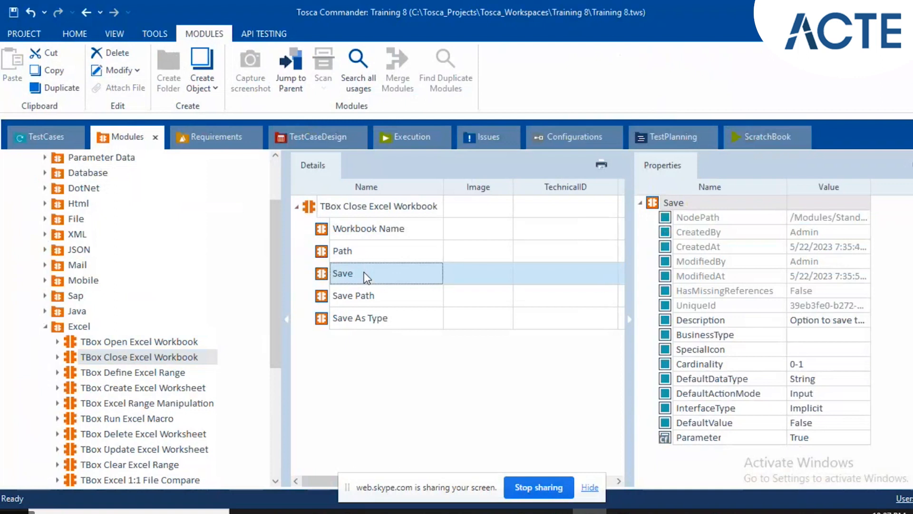
click(364, 285)
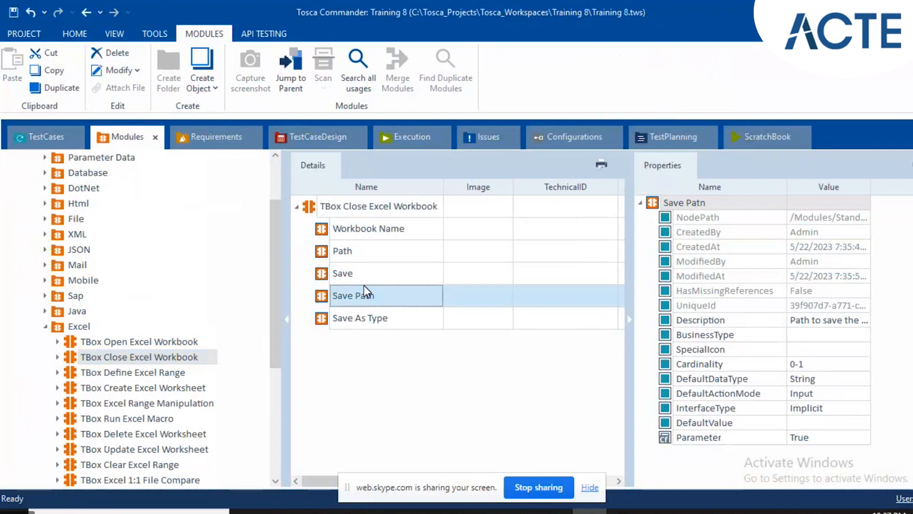
mouse_move(376, 297)
click(365, 318)
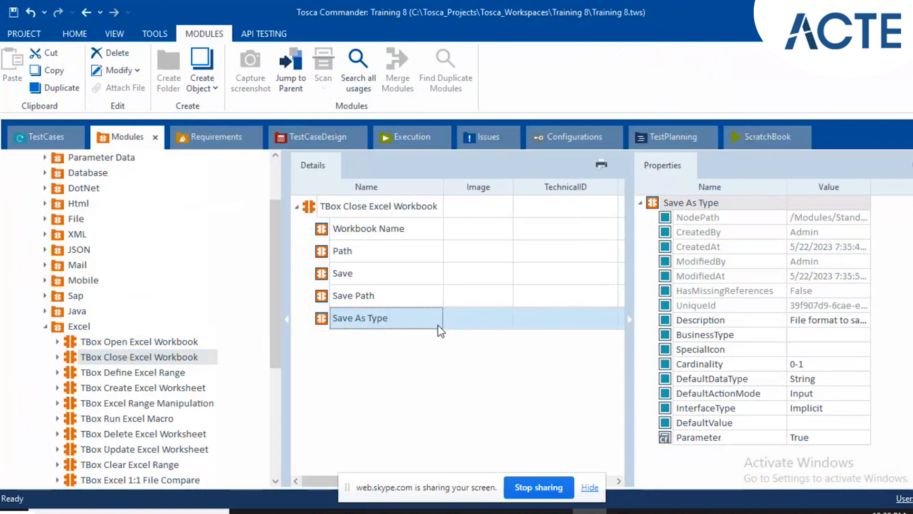
click(130, 375)
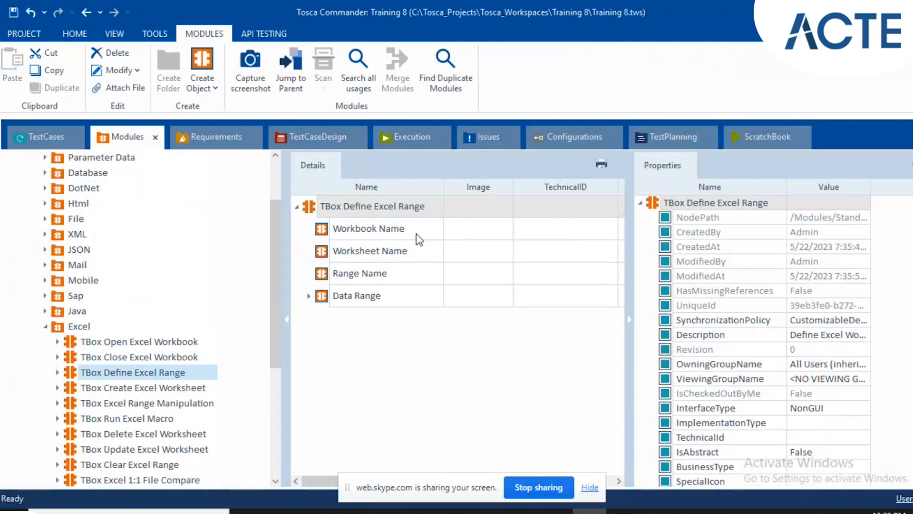
Open the Registration workbook from the Tosca Teaching folder in Excel and return to Tosca Commander.
click(624, 511)
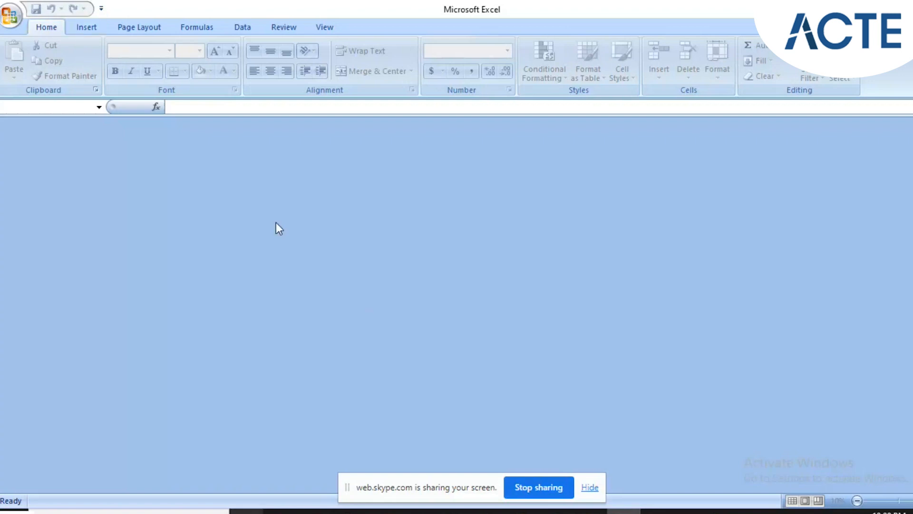
mouse_move(281, 512)
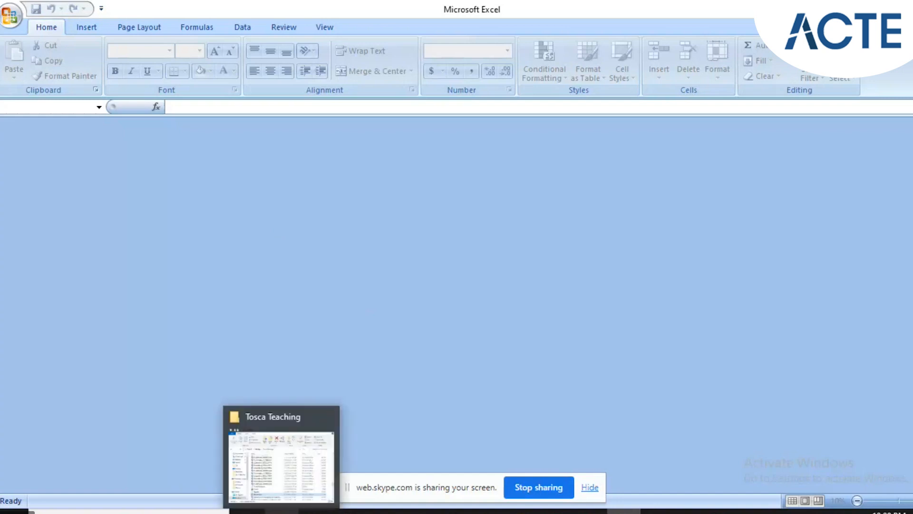
click(275, 433)
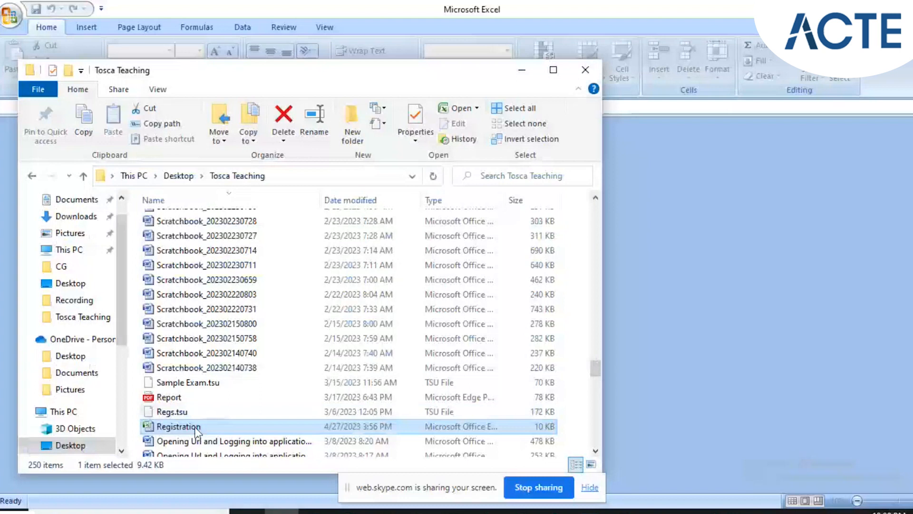
double_click(195, 427)
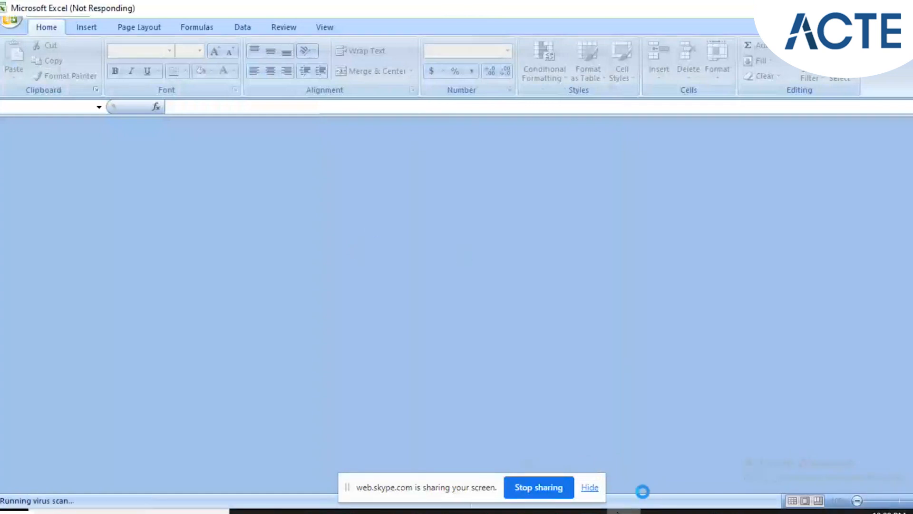
mouse_move(589, 511)
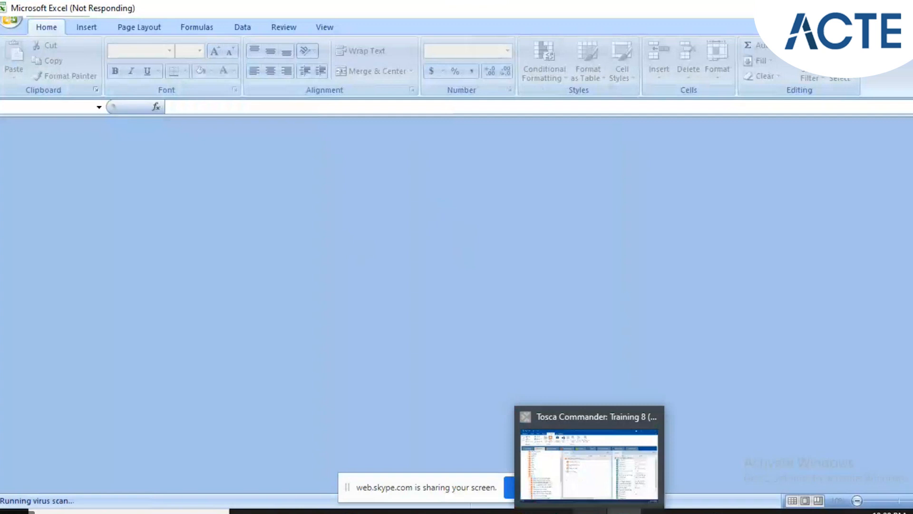
click(590, 511)
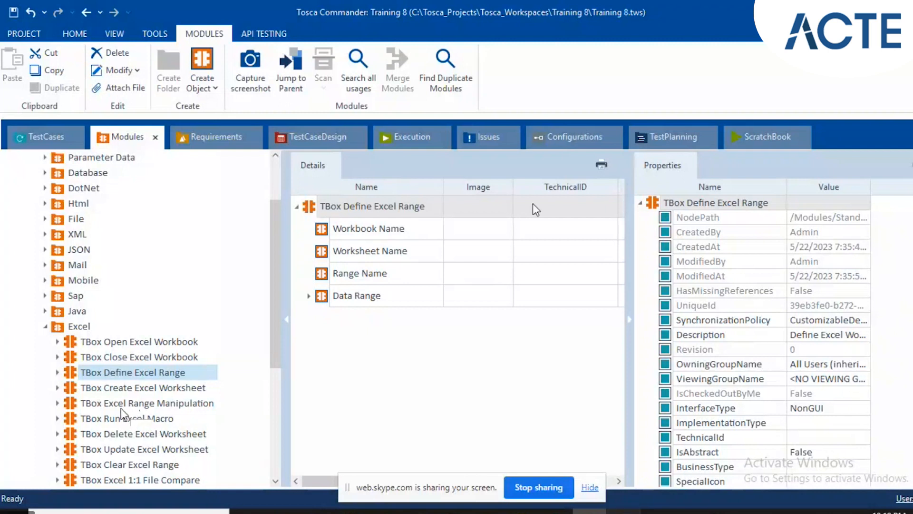
Switch to the Registration workbook in Excel and select the First Name header cell A8 of the lower table.
key(alt+Tab)
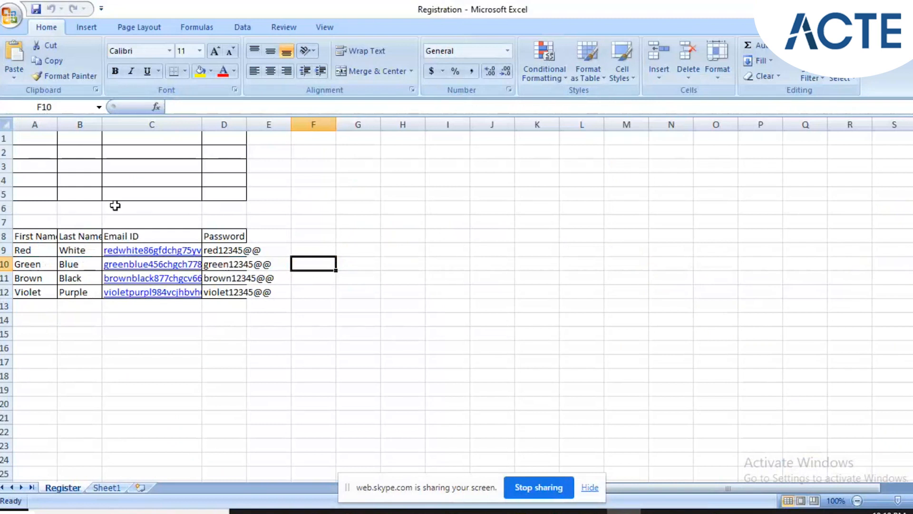
click(82, 209)
click(31, 223)
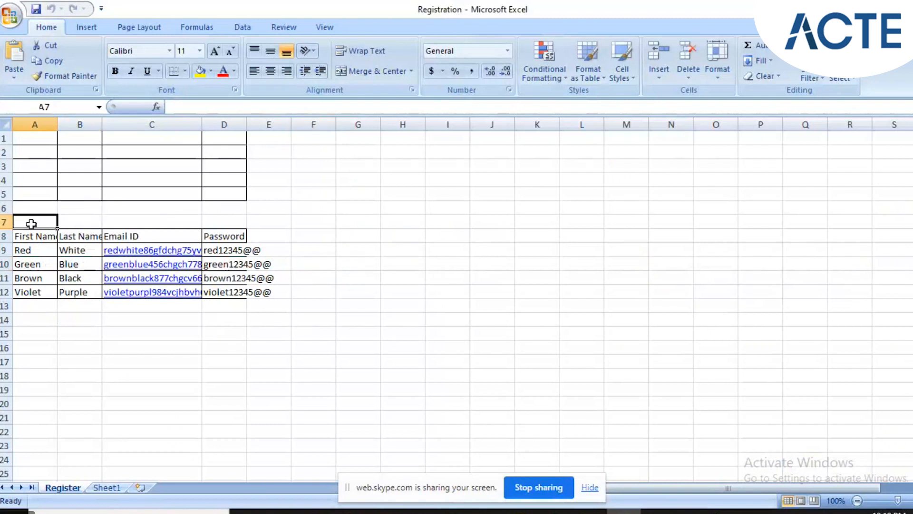
click(30, 238)
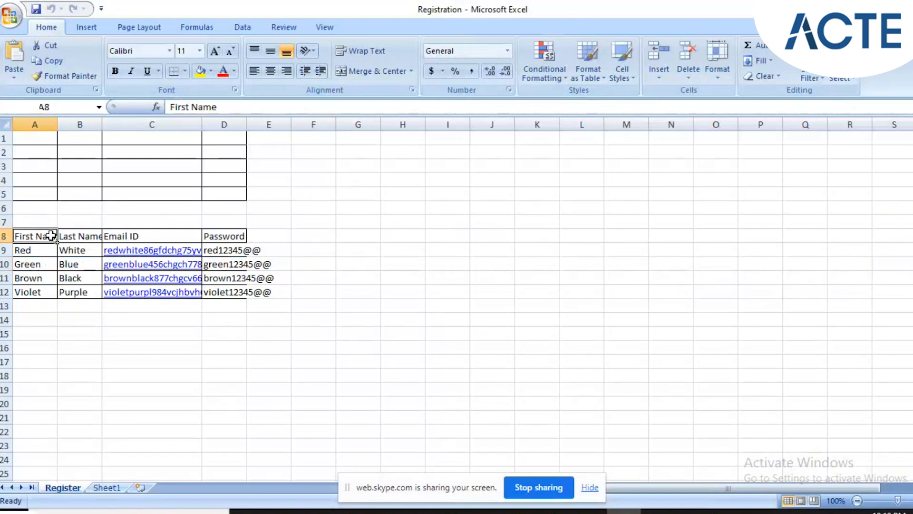
Select the filled table A8:D12 on the Register sheet, and select the blank bordered table A1:D5.
shift+click(236, 289)
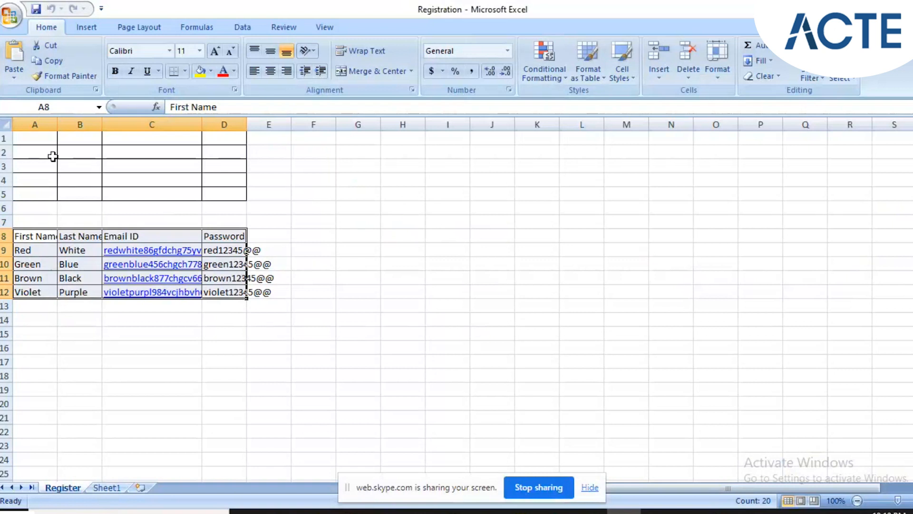
click(35, 139)
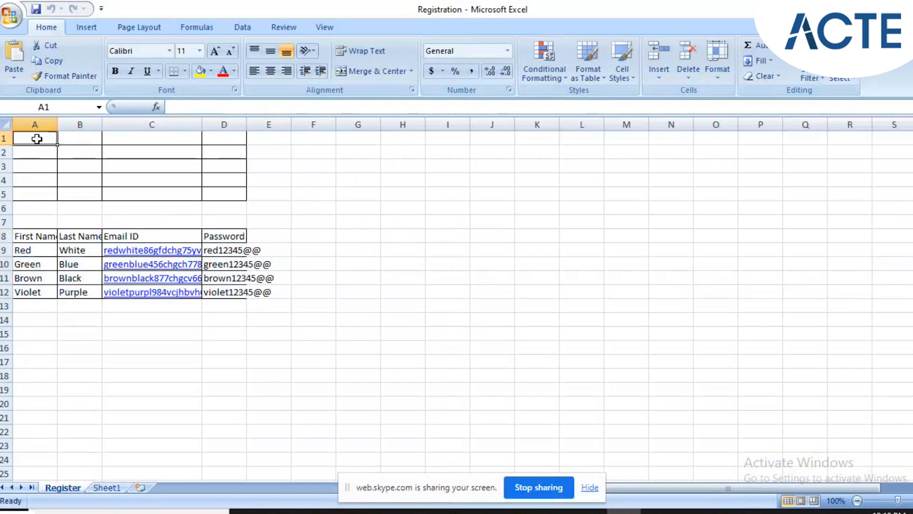
click(231, 193)
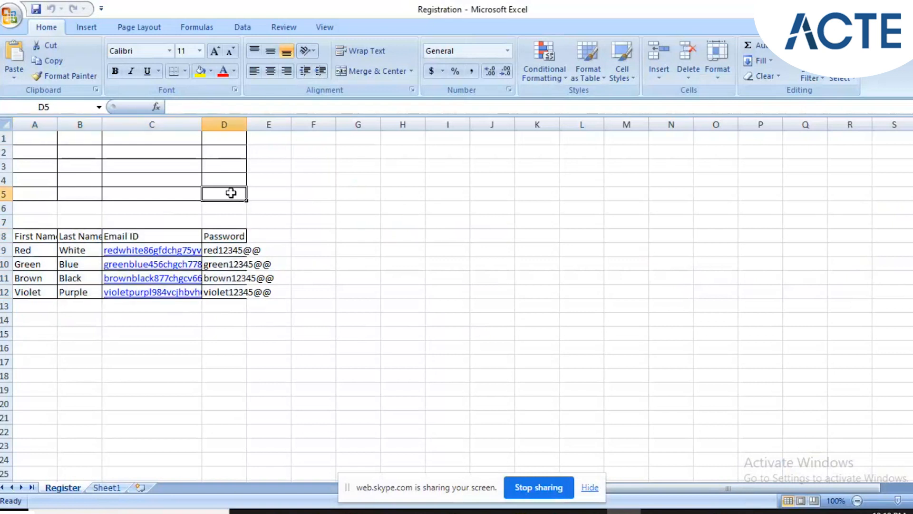
click(105, 150)
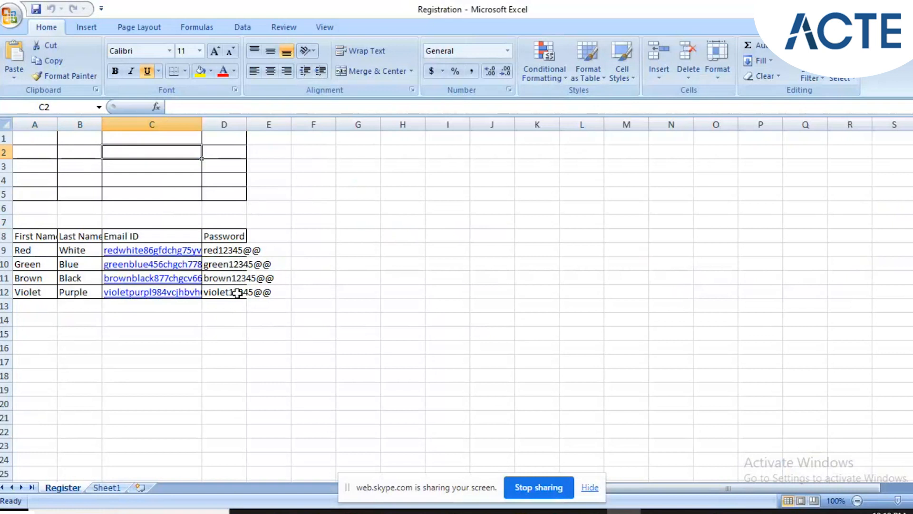
mouse_move(34, 138)
mouse_down()
mouse_move(135, 176)
mouse_move(228, 196)
mouse_up()
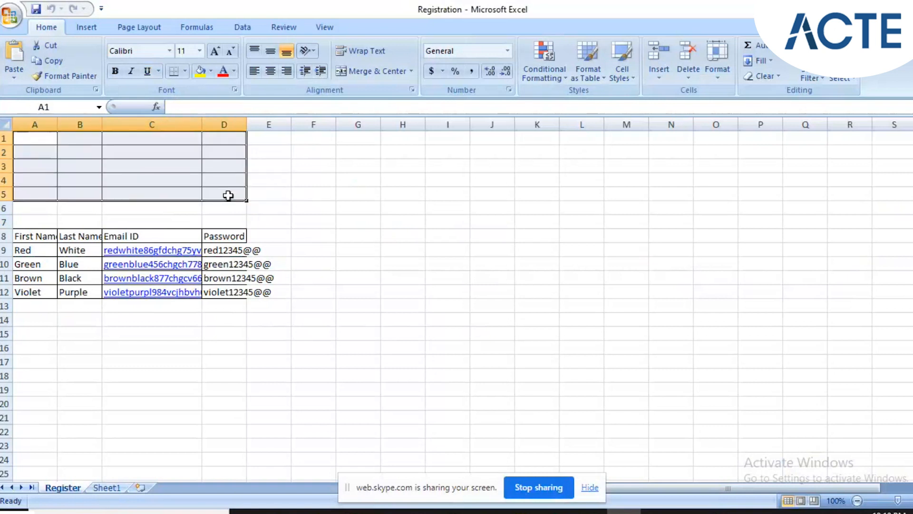
Switch to Tosca Commander, compare TBox Define Excel Range with the Register sheet, and examine its Range Name attribute.
click(590, 511)
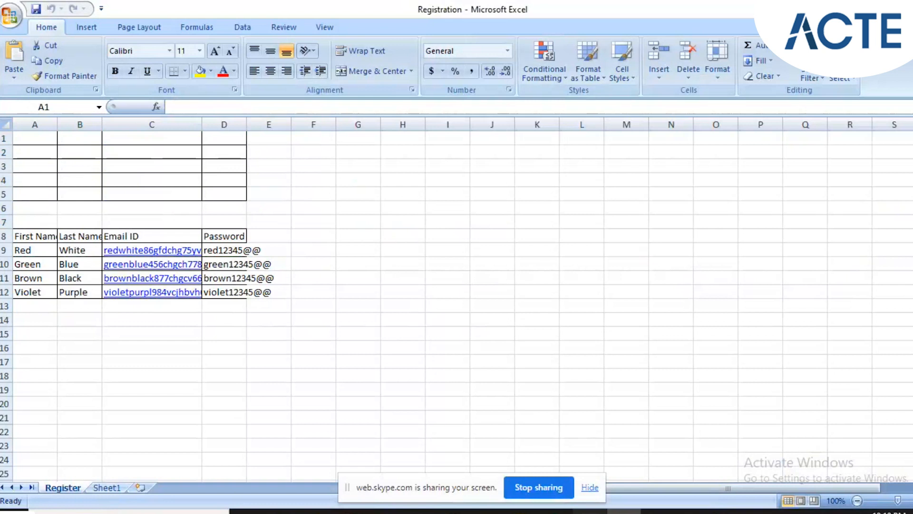
click(590, 511)
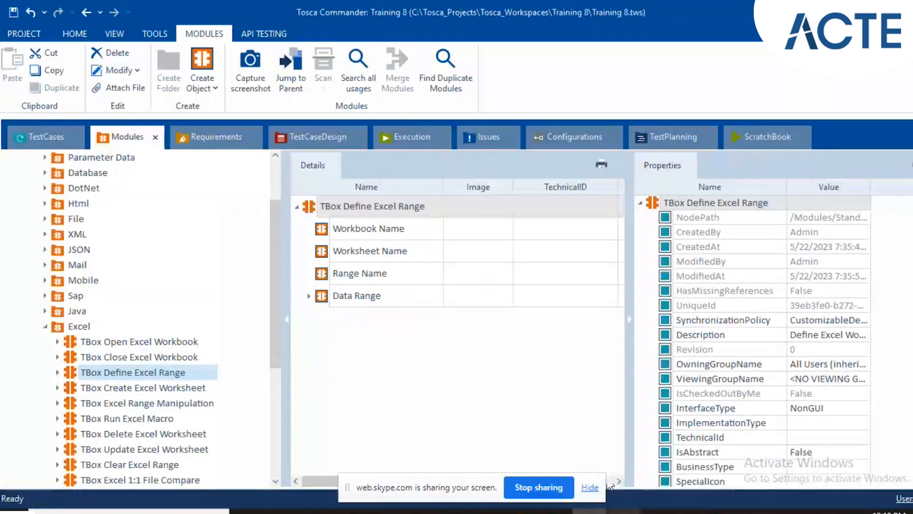
click(623, 512)
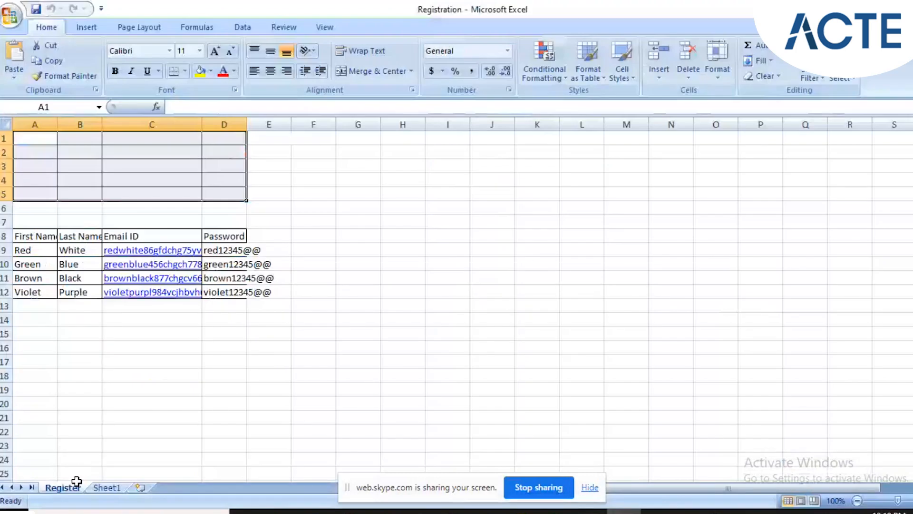
click(590, 512)
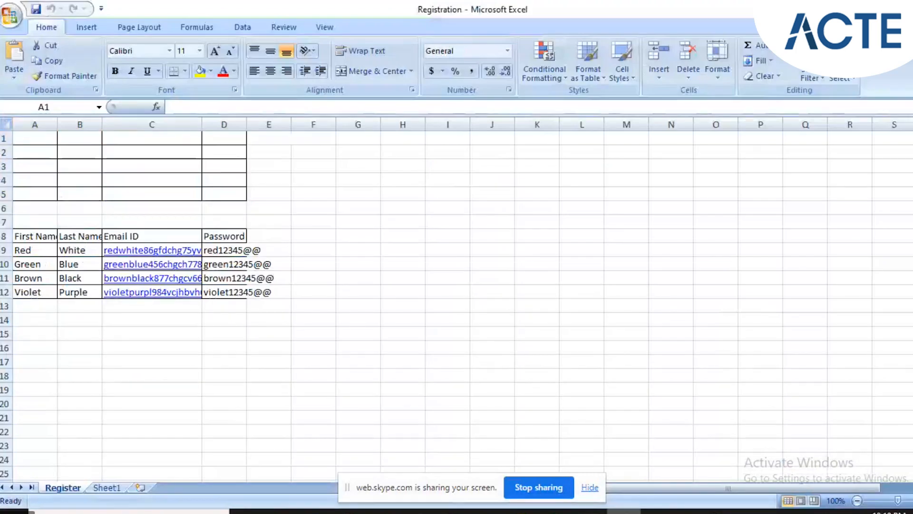
click(623, 511)
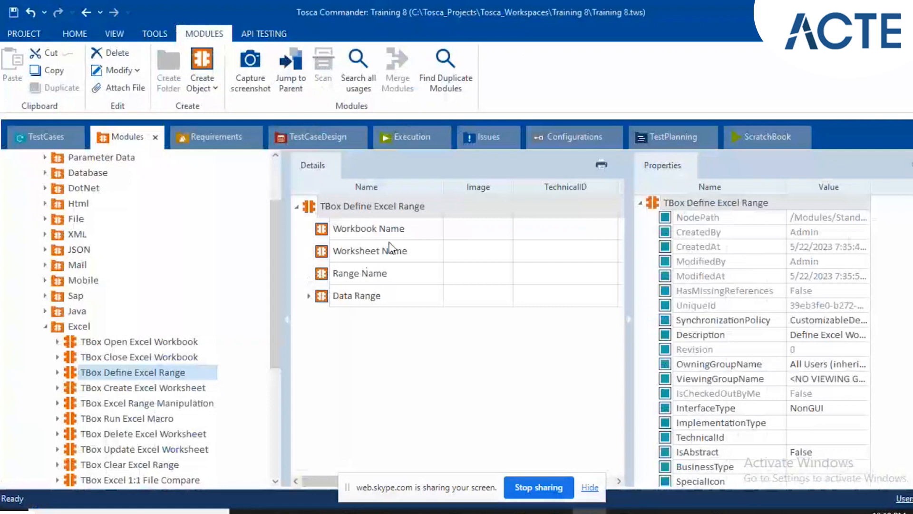
click(387, 272)
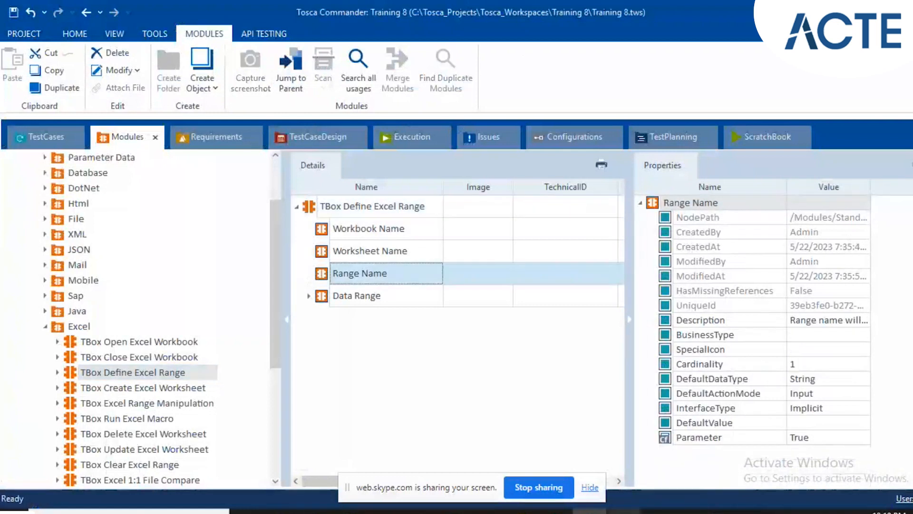
Check the Register sheet in Excel again and show Start Cell and End Cell under Data Range in Tosca Commander.
click(624, 512)
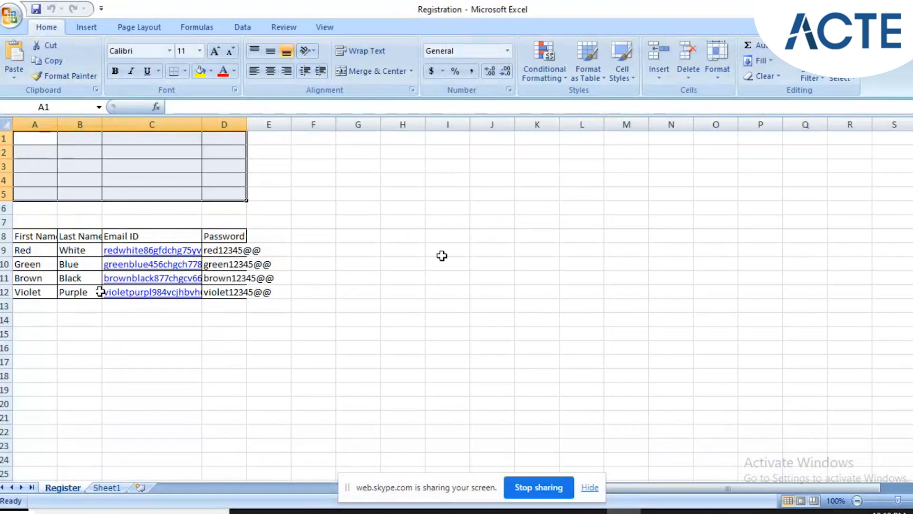
click(19, 512)
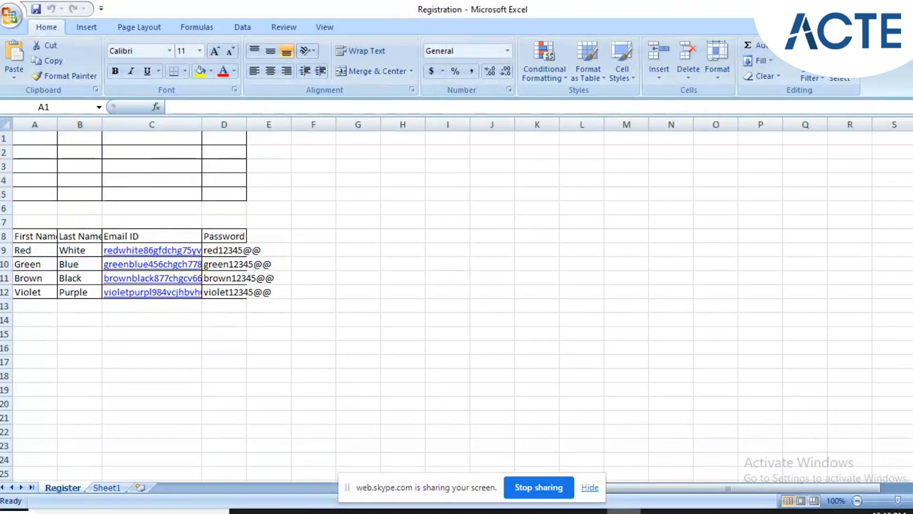
click(590, 512)
click(310, 297)
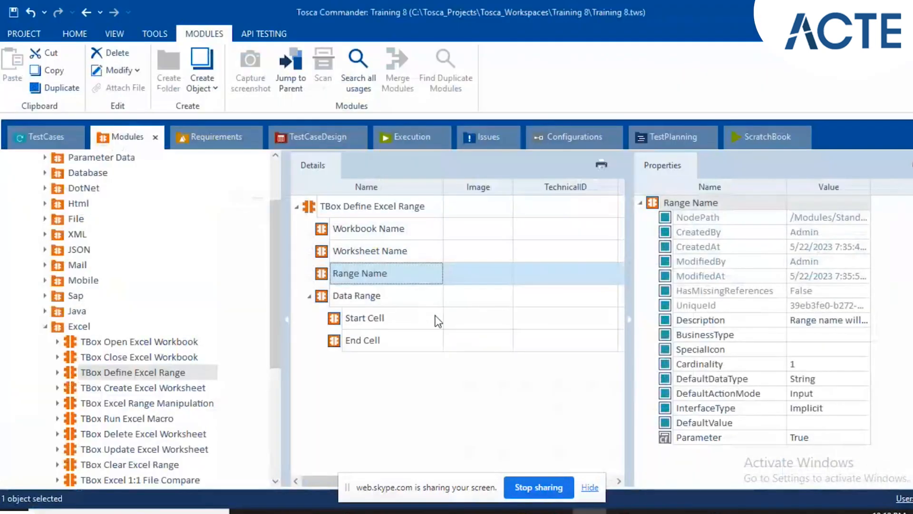
click(473, 322)
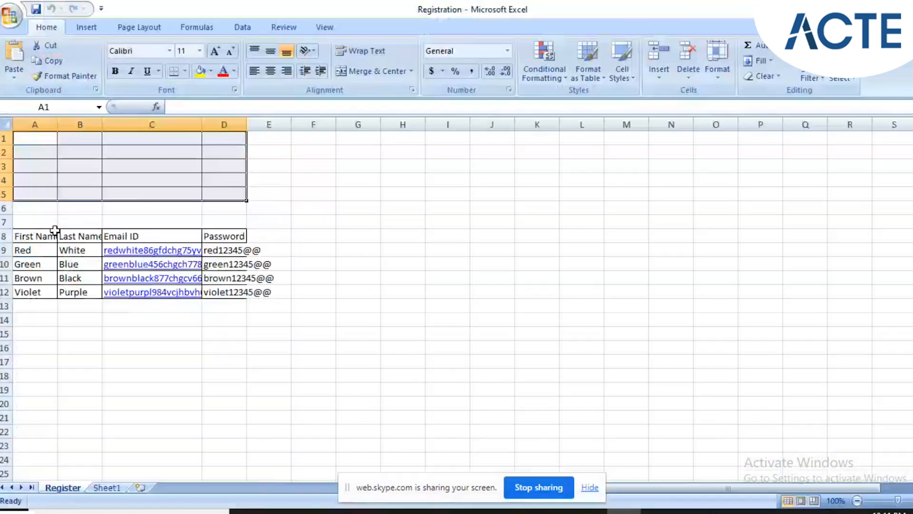
Select start cell A8 and end cell D12 in the Excel table, and return to TBox Define Excel Range in Tosca Commander.
click(27, 240)
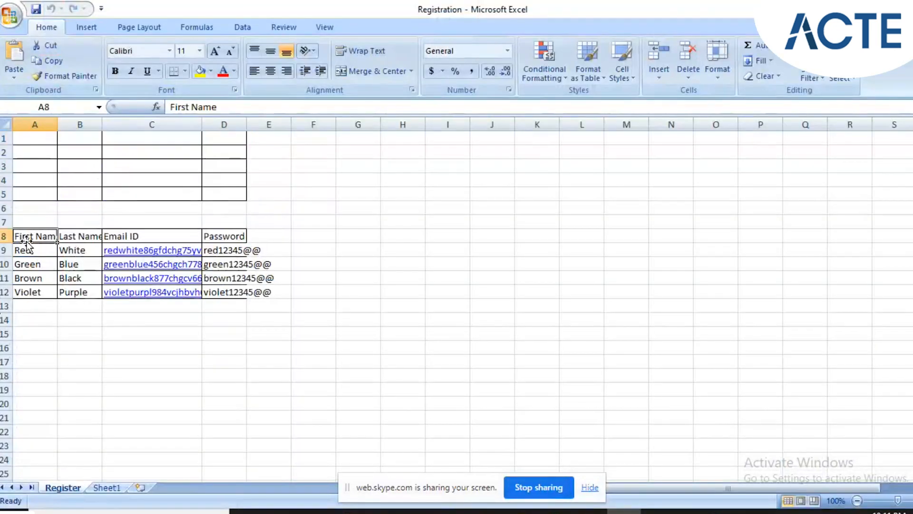
click(241, 294)
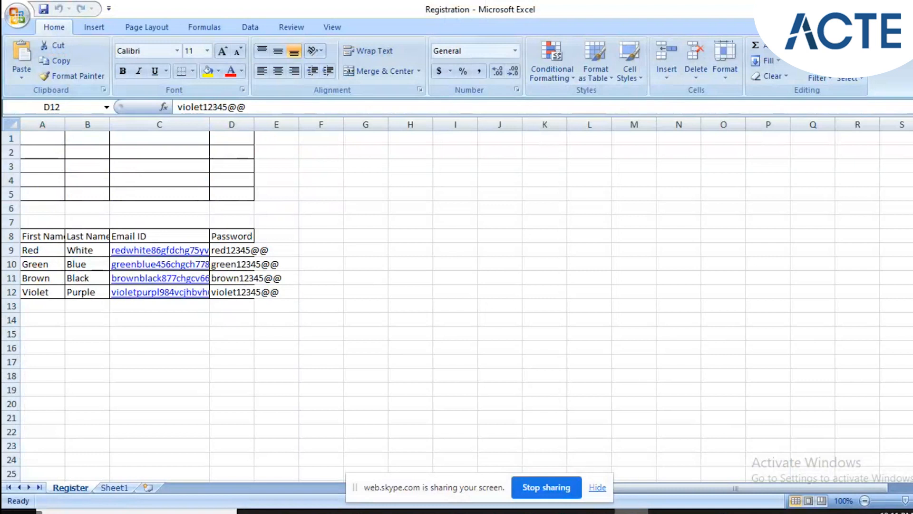
click(597, 512)
click(336, 306)
click(144, 375)
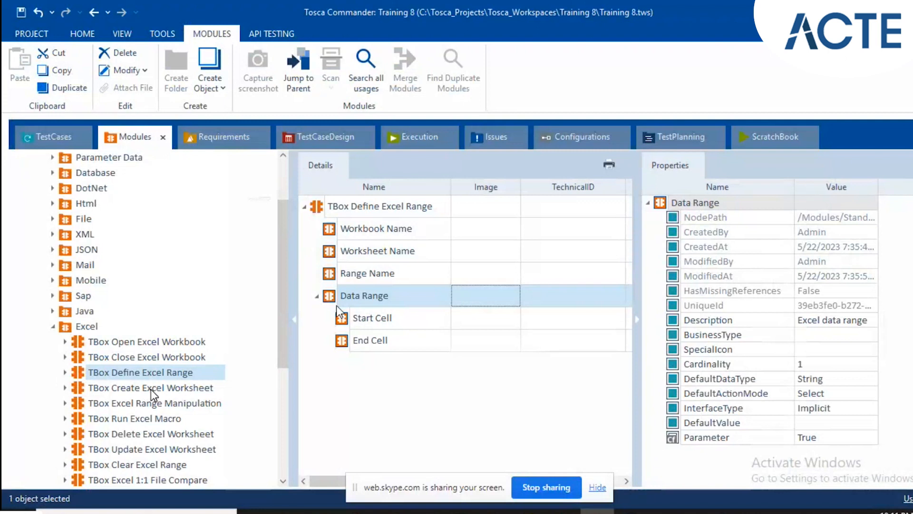
Examine Workbook Name and Worksheet Name in the TBox Create Excel Worksheet module, referring to the Registration workbook.
click(151, 393)
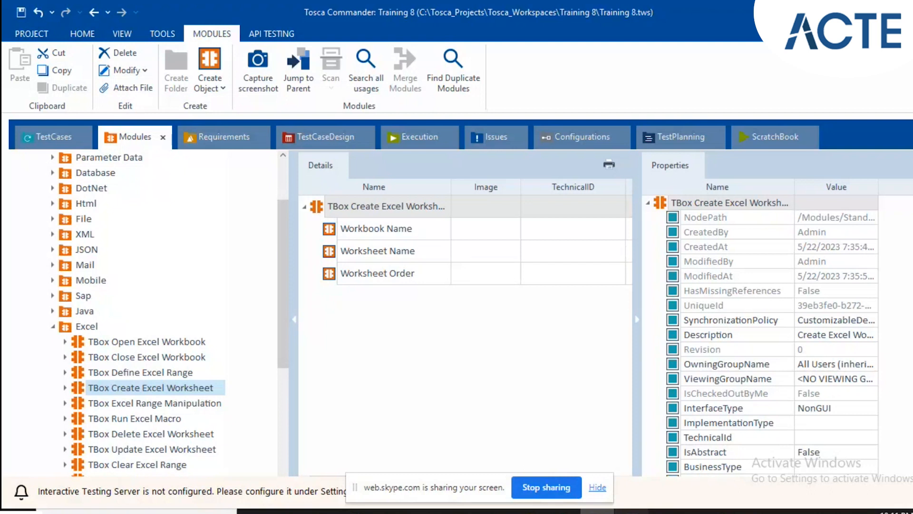
click(632, 511)
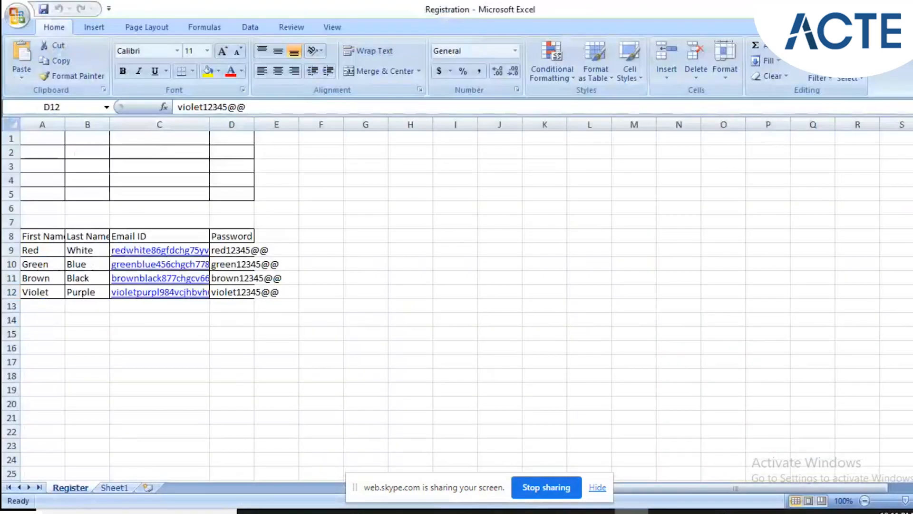
click(631, 511)
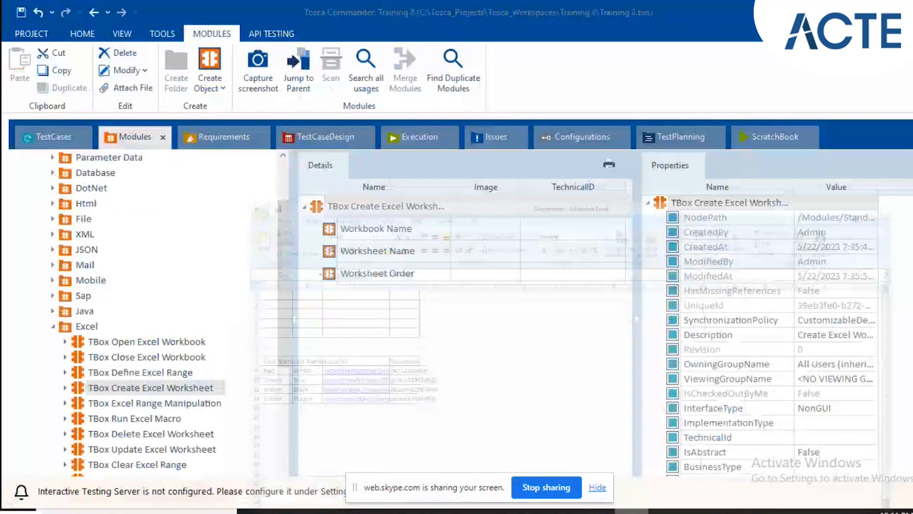
click(373, 232)
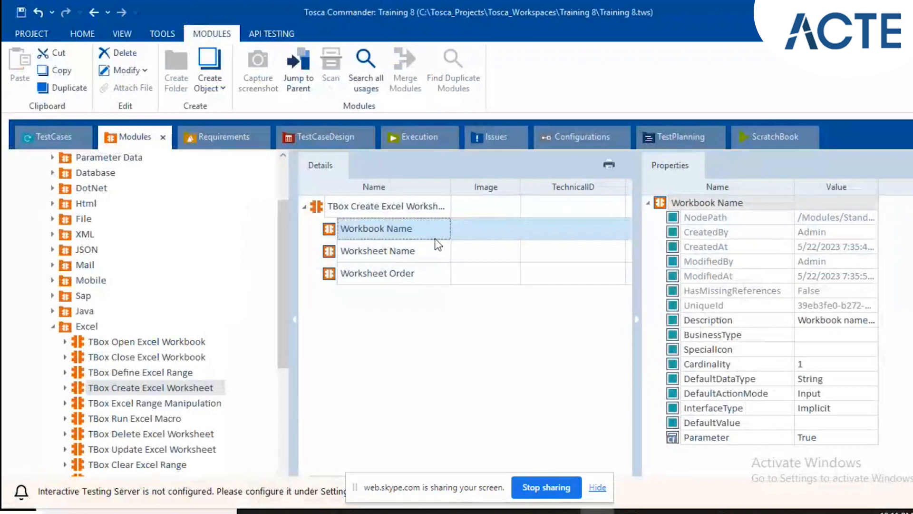
click(386, 260)
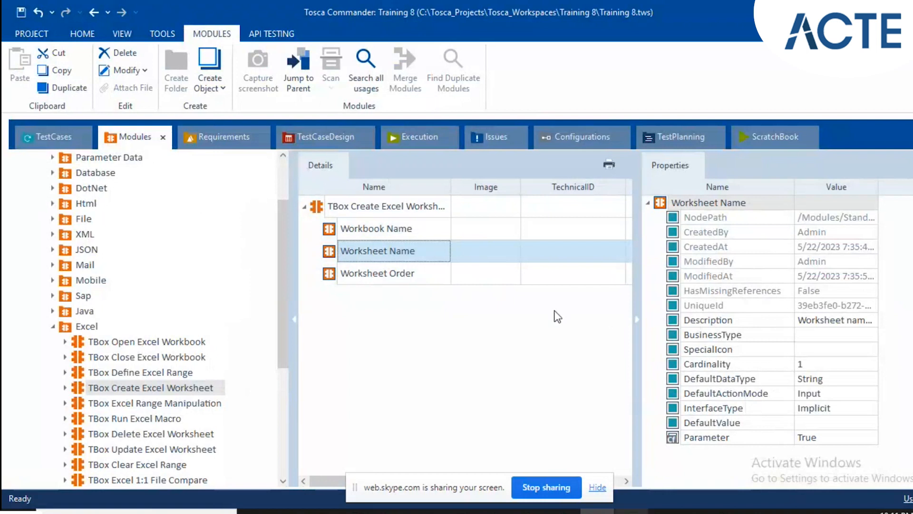
Examine the Worksheet Order attribute of TBox Create Excel Worksheet and compare it with the Registration workbook's sheets in Excel.
click(631, 512)
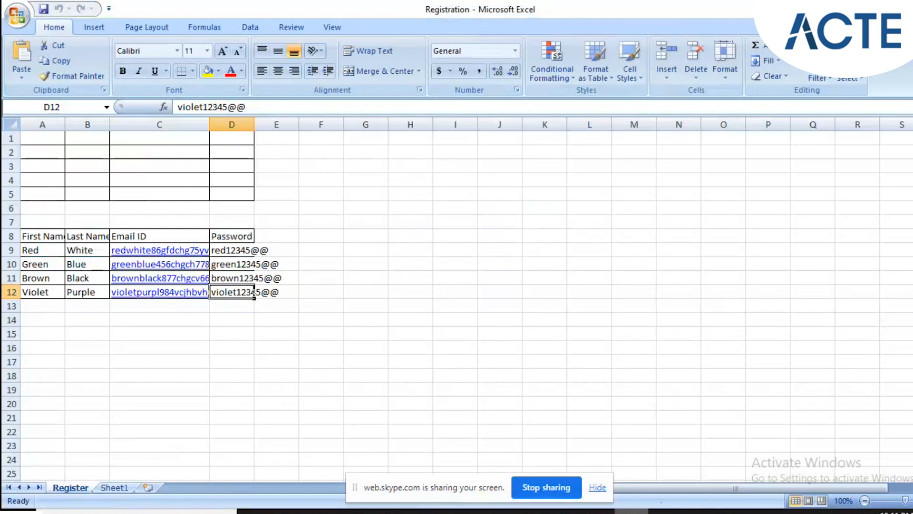
click(40, 512)
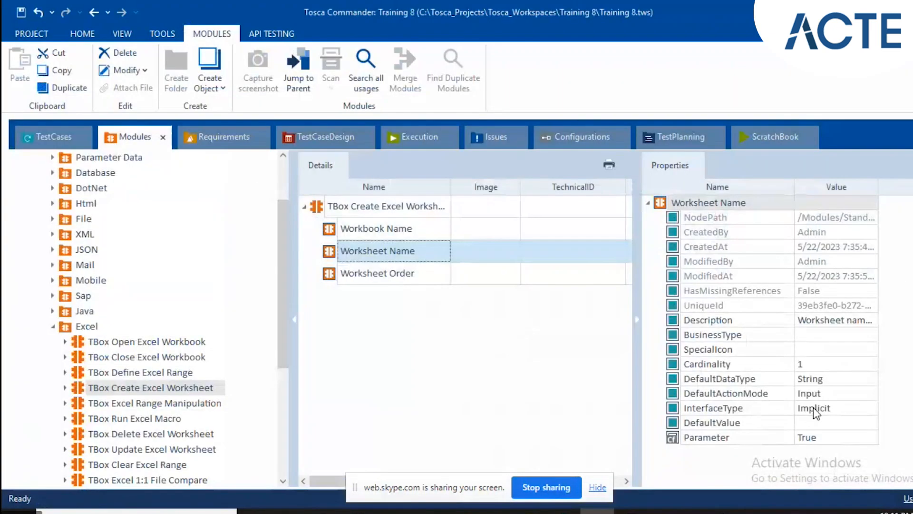
click(413, 277)
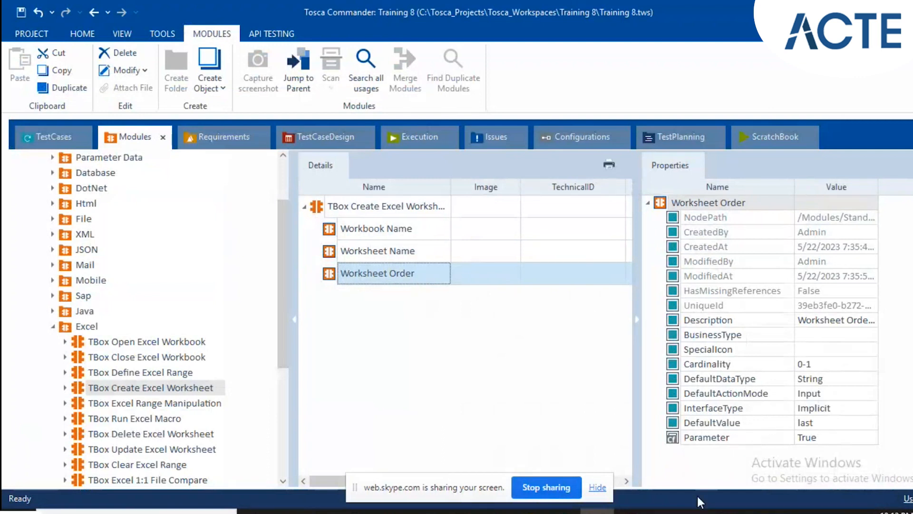
click(631, 512)
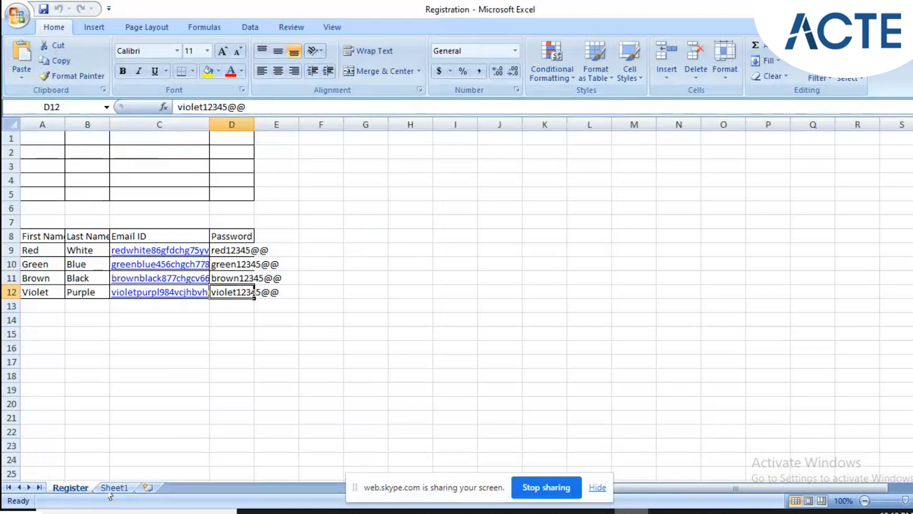
click(111, 512)
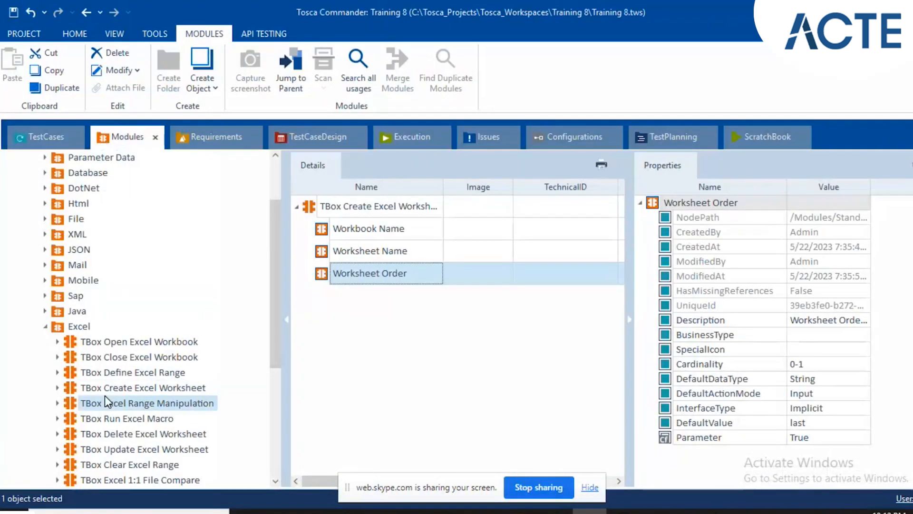
Show the TBox Excel Range Manipulation module's attributes and examine its Range Name.
click(106, 402)
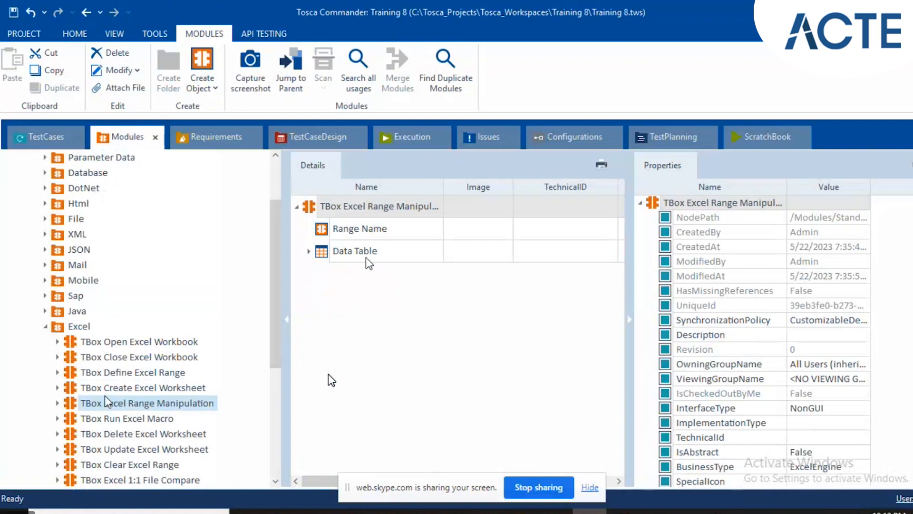
click(495, 230)
click(495, 231)
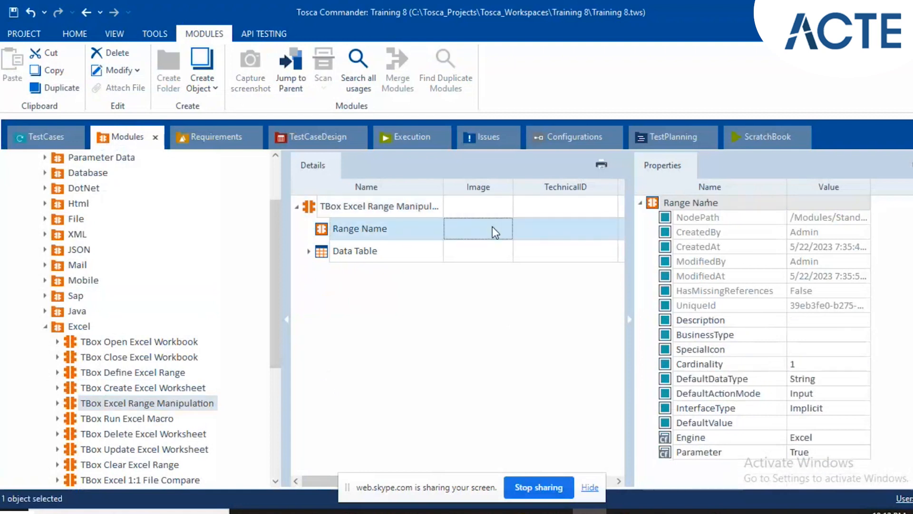
Switch to the Registration workbook in Excel and select the filled table A8:D12, followed by the blank table A1:D5.
click(624, 511)
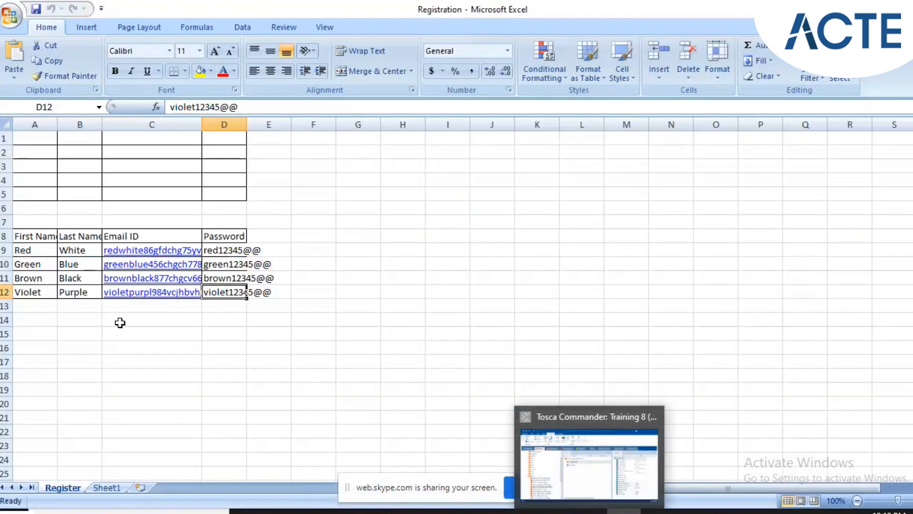
drag(37, 238, 245, 285)
drag(31, 136, 224, 188)
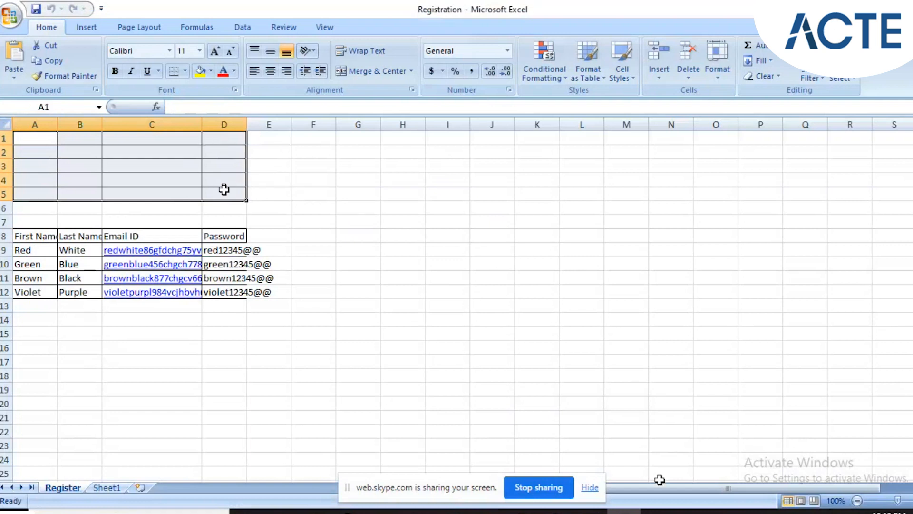
Show <Row> and <Col> under Data Table of TBox Excel Range Manipulation in Tosca Commander, and switch back to the Registration workbook.
click(624, 511)
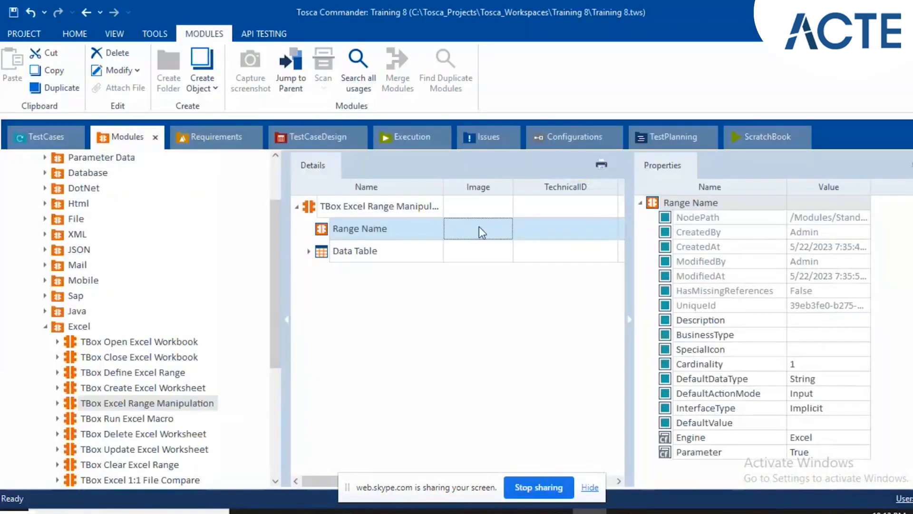
click(310, 249)
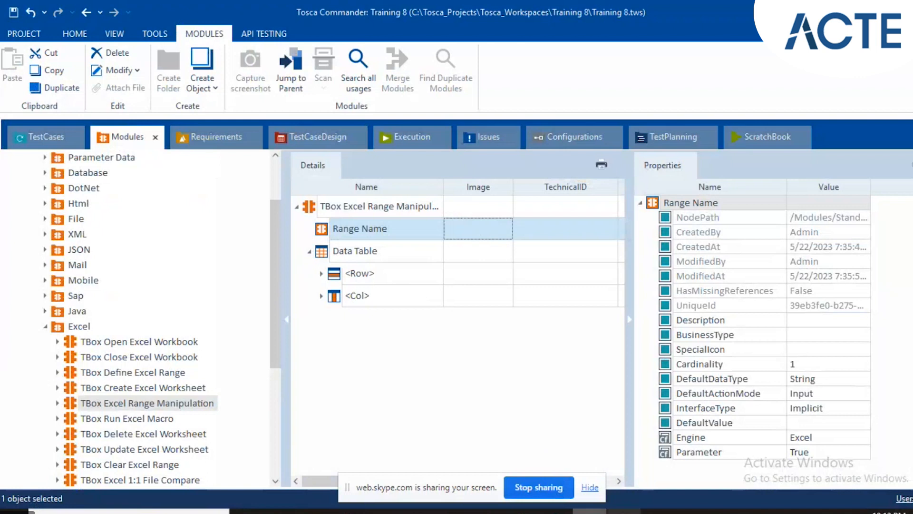
key(alt+Tab)
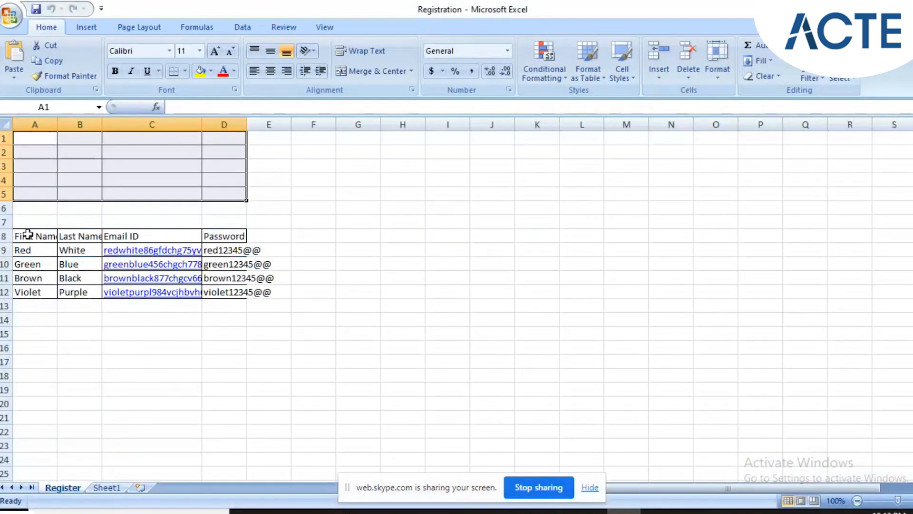
Select the filled table's corner cells A8 and D12 in the Registration workbook, and switch back to Tosca Commander.
click(27, 234)
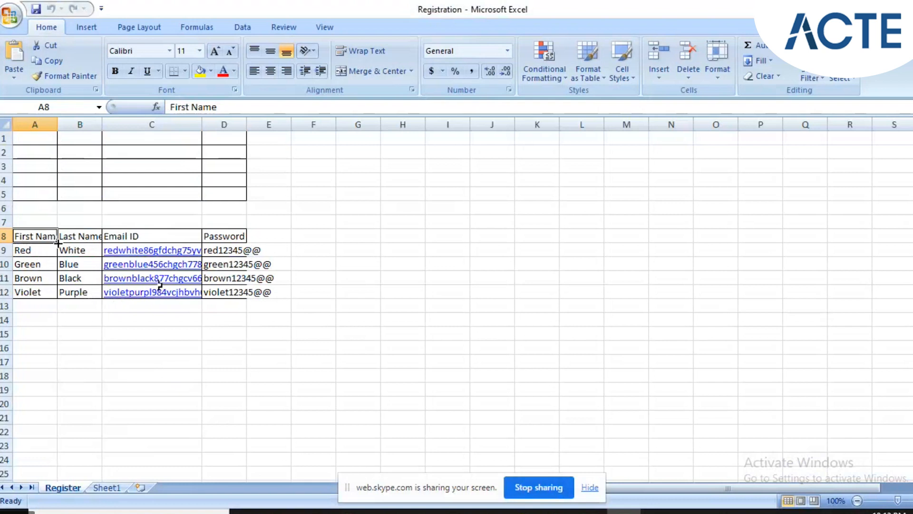
click(224, 292)
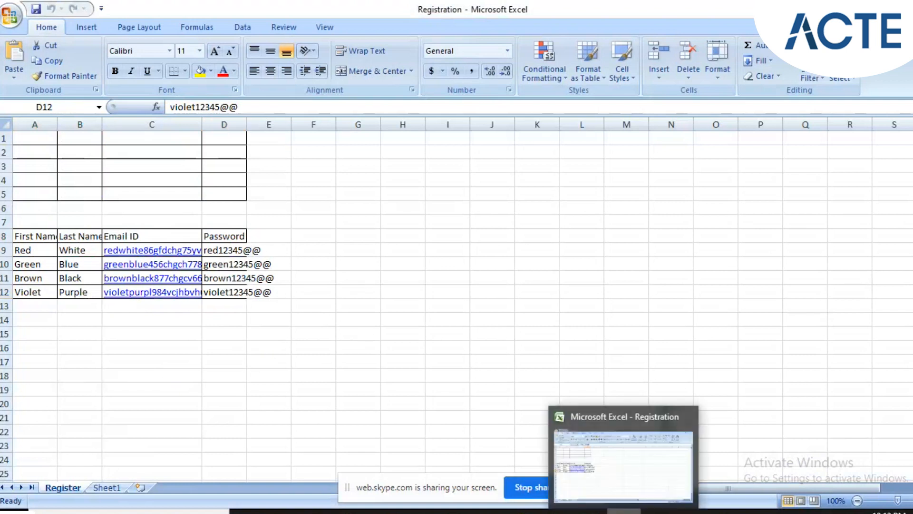
click(626, 512)
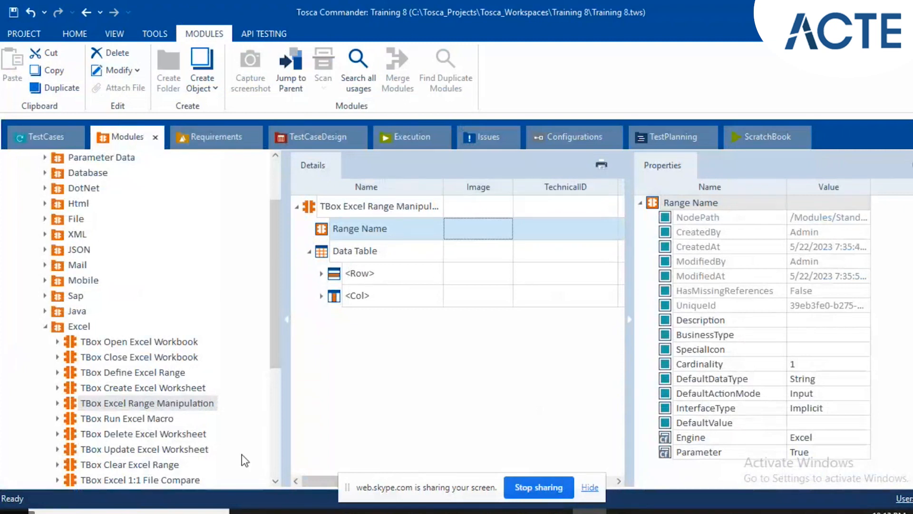
Show the TBox Run Excel Macro module and examine its Workbook Name, Macro Name and Timeout attributes.
scroll(192, 381, down, 1)
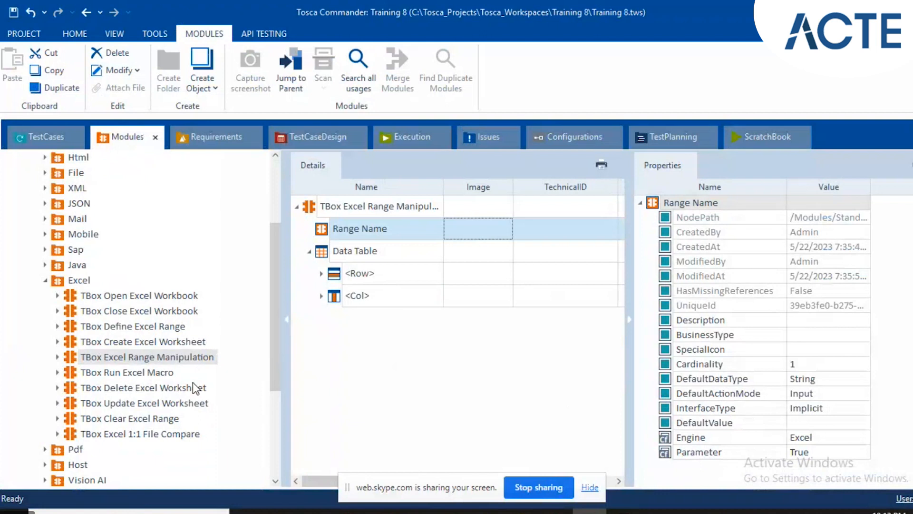
click(135, 367)
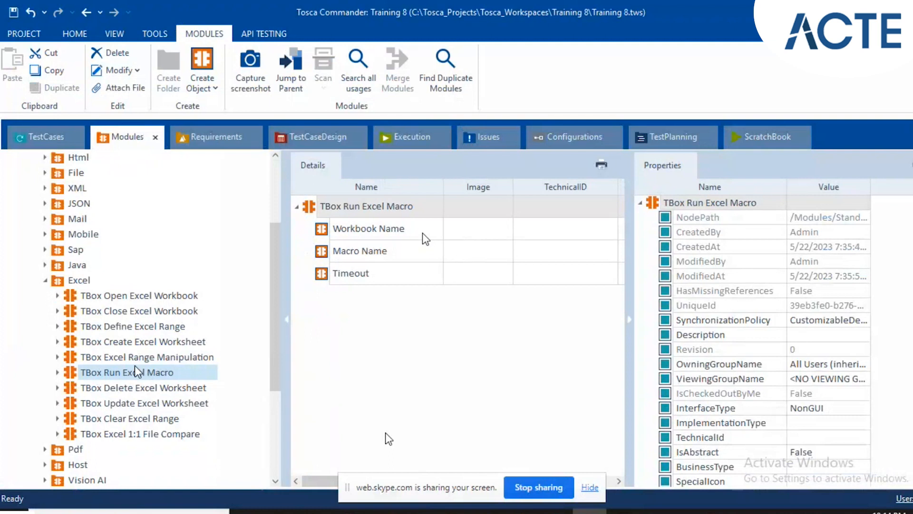
click(455, 215)
key(Down)
key(Down)
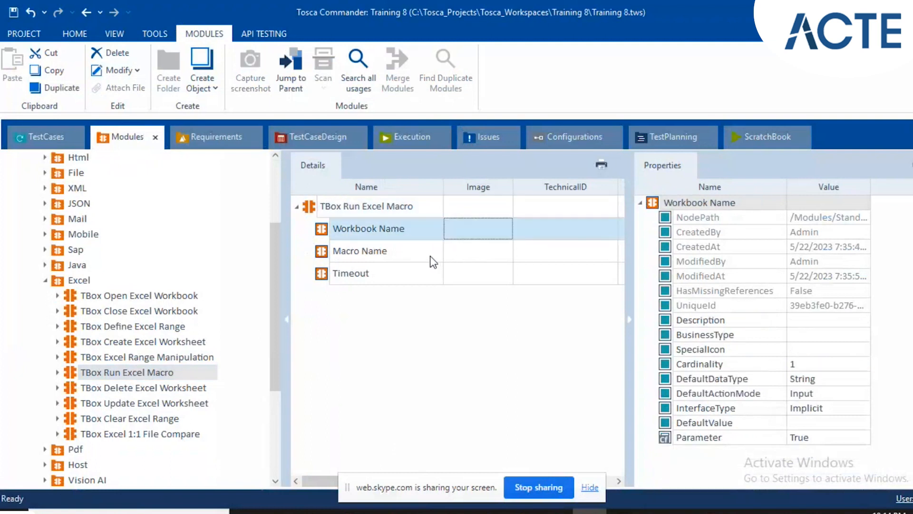
click(471, 261)
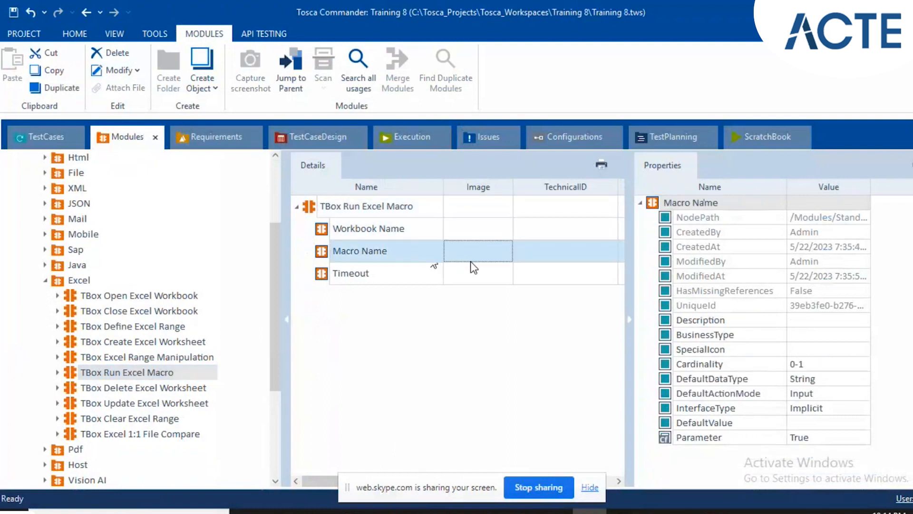
click(469, 272)
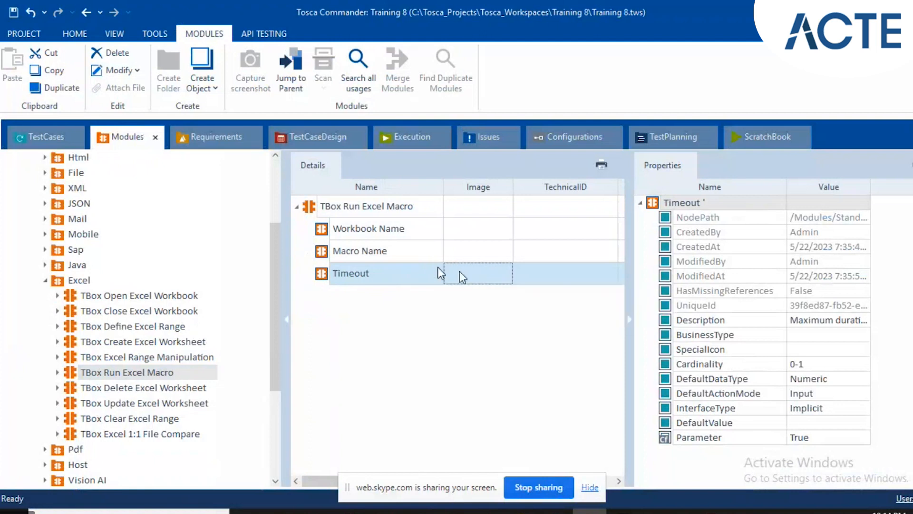
click(470, 280)
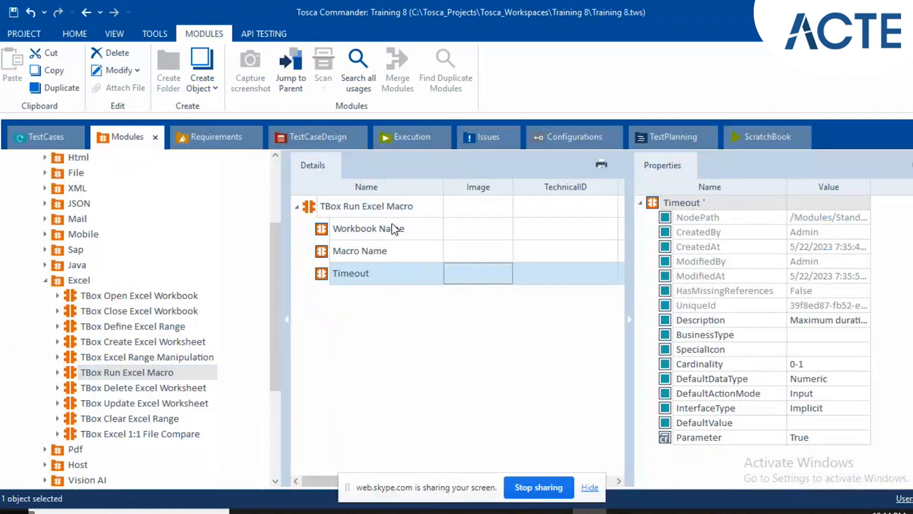
click(356, 207)
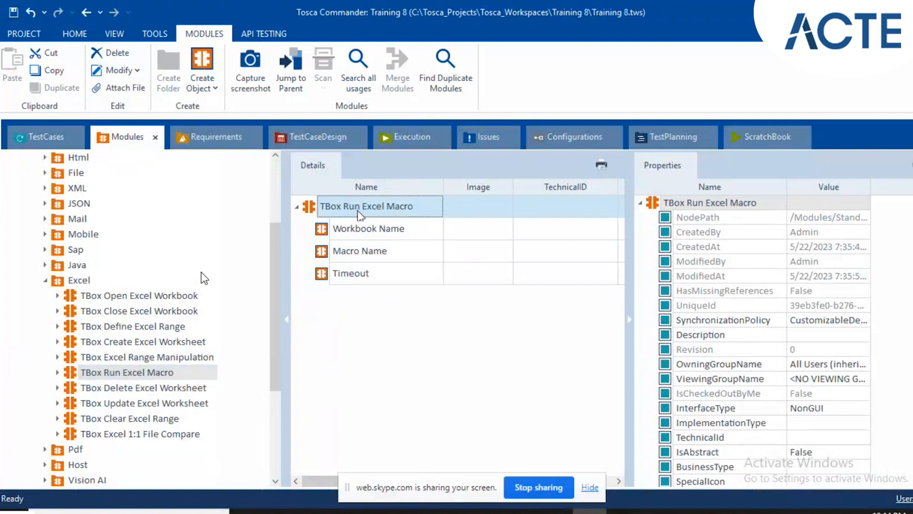
Examine Worksheet Name of TBox Delete Excel Worksheet, and the workbook, worksheet name and New Order attributes of TBox Update Excel Worksheet.
click(141, 387)
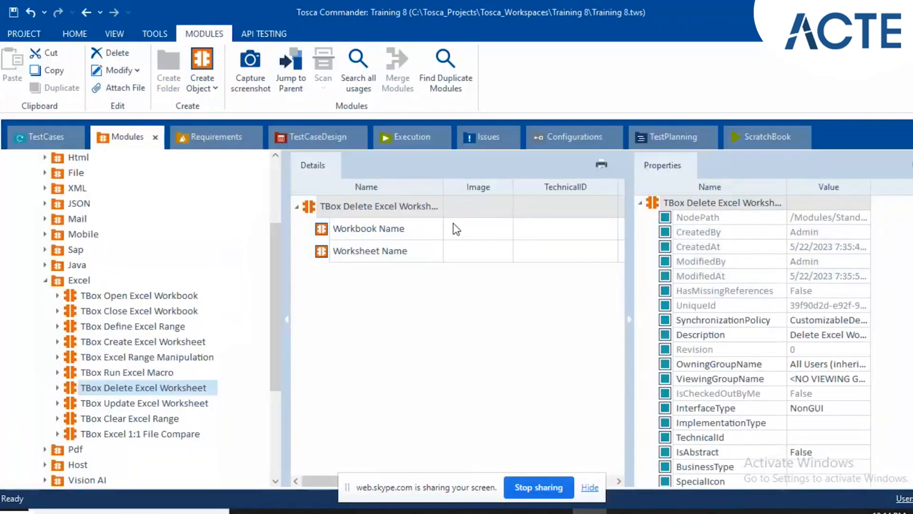
click(472, 257)
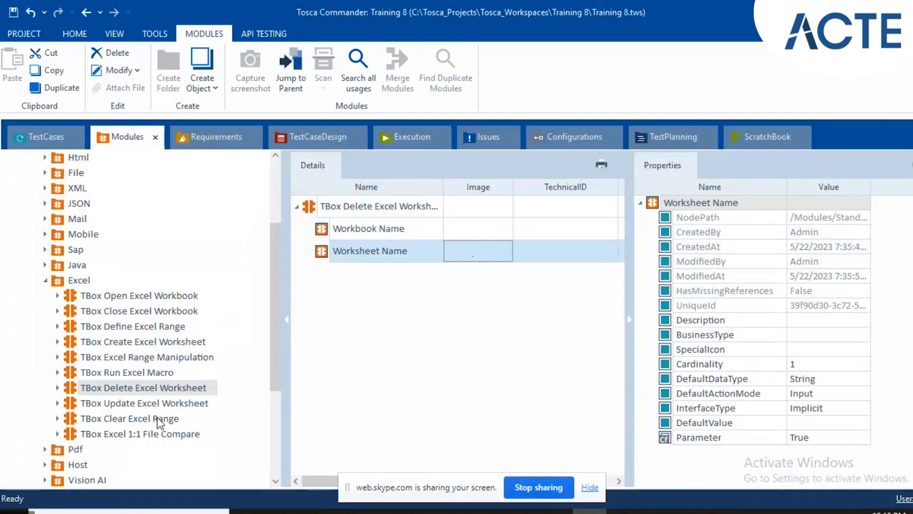
click(151, 404)
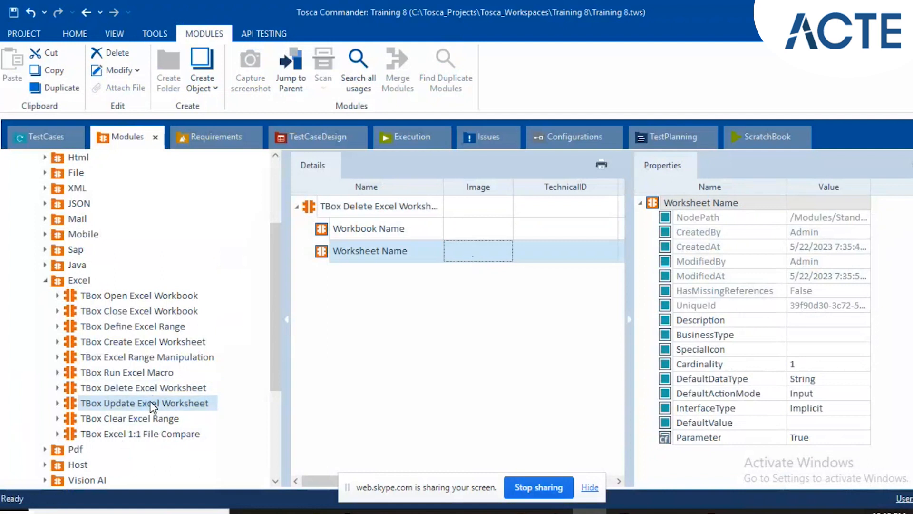
click(423, 208)
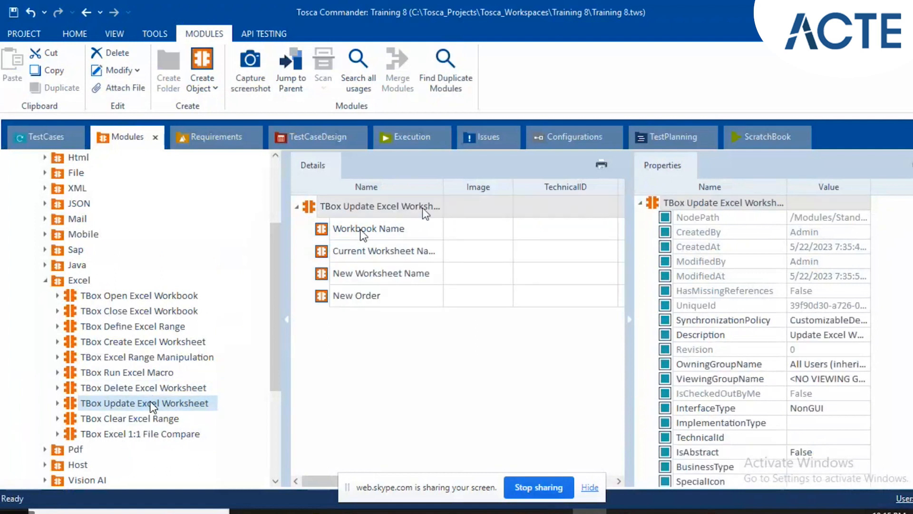
click(434, 234)
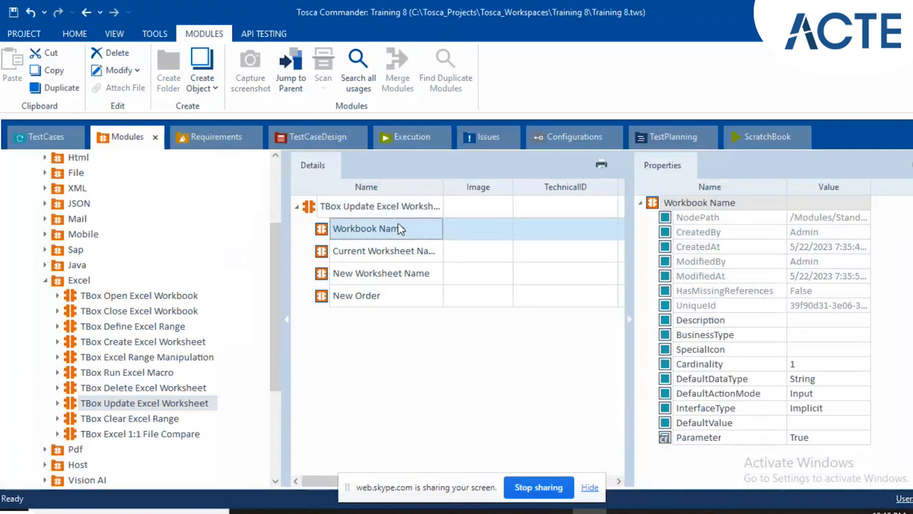
click(375, 257)
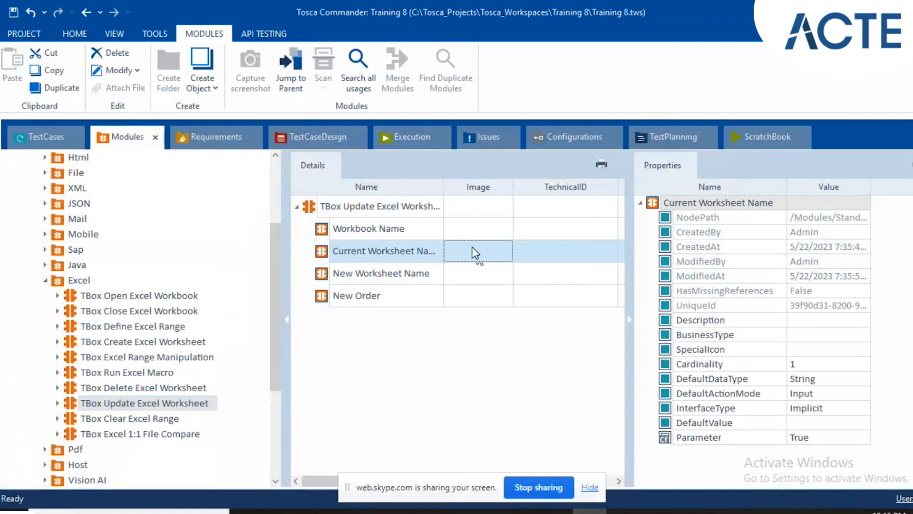
click(450, 281)
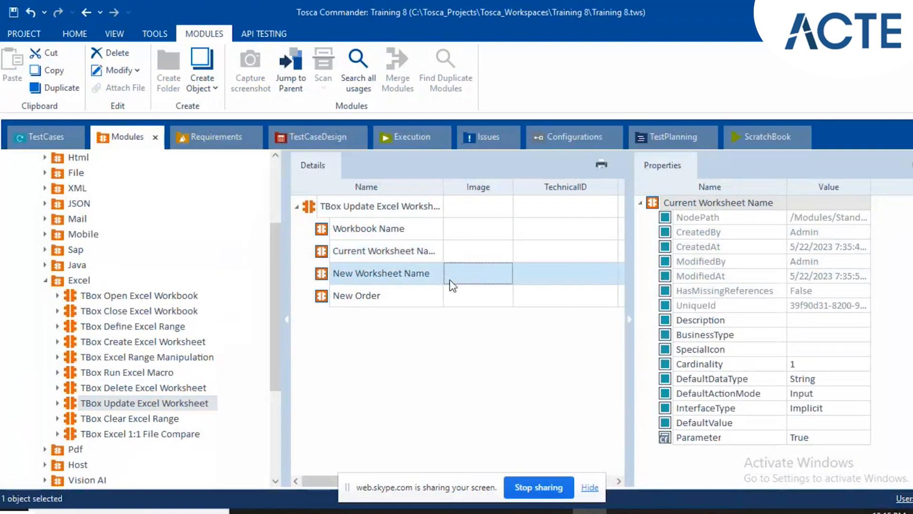
click(434, 296)
Switch to the Registration workbook in Excel, show Sheet1, and return to Tosca Commander.
key(alt+Tab)
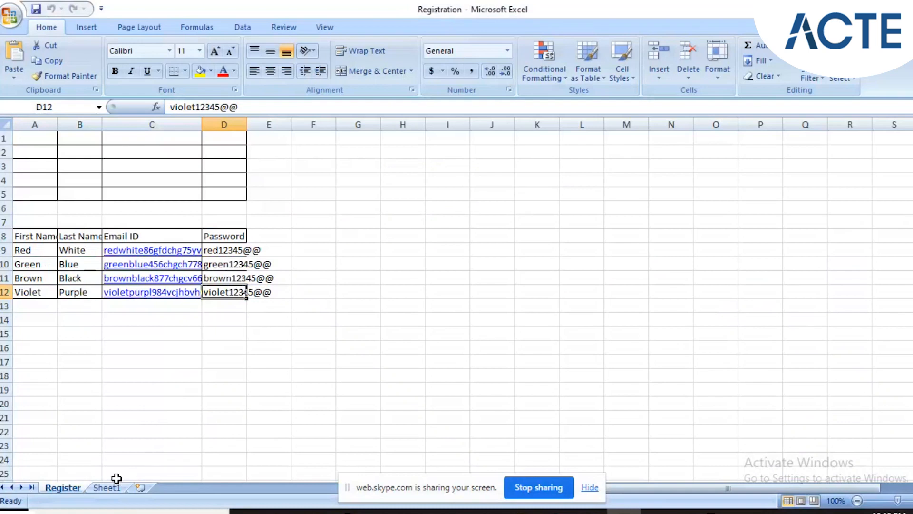
click(108, 488)
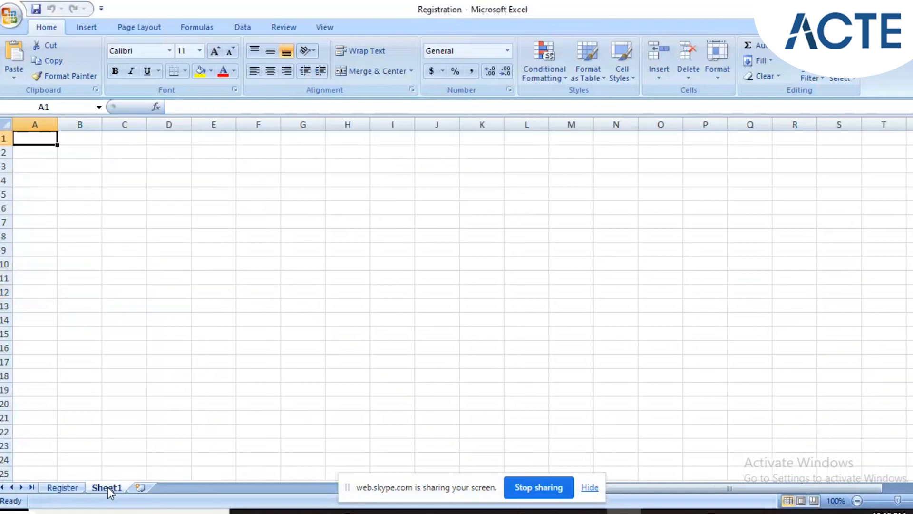
click(590, 511)
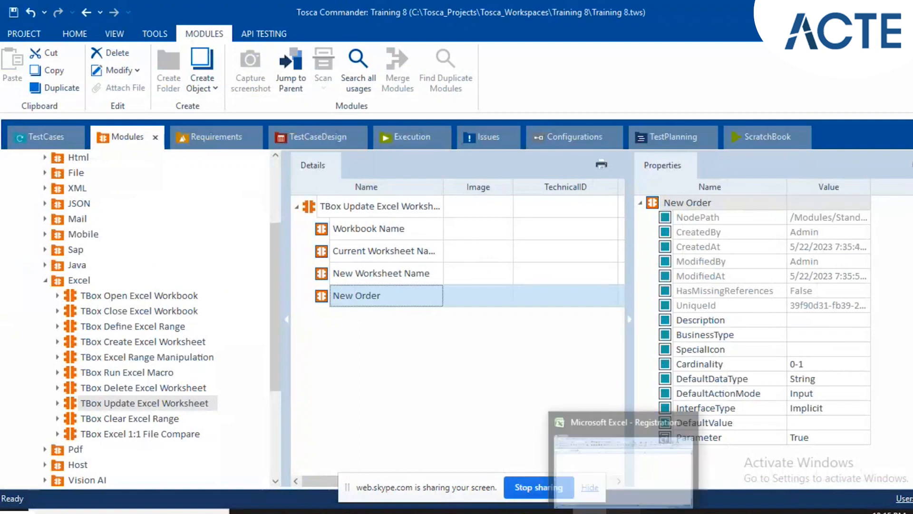
click(622, 512)
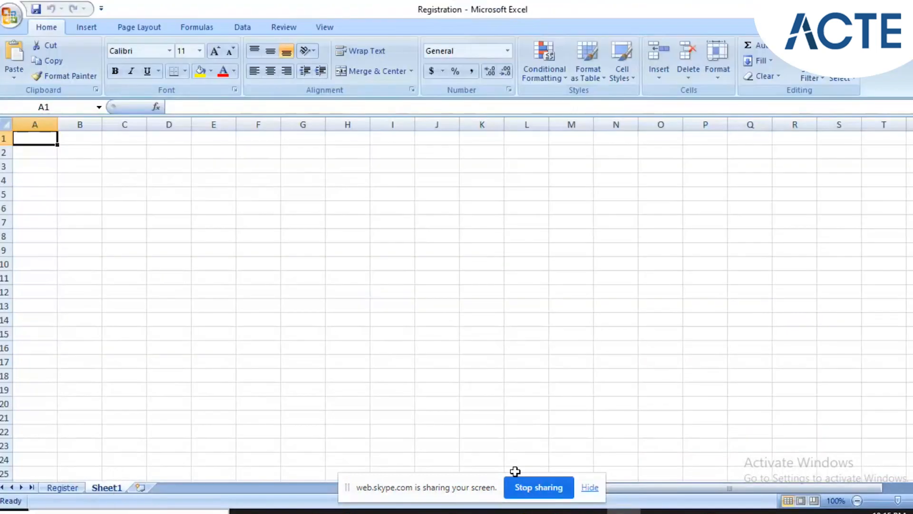
click(589, 512)
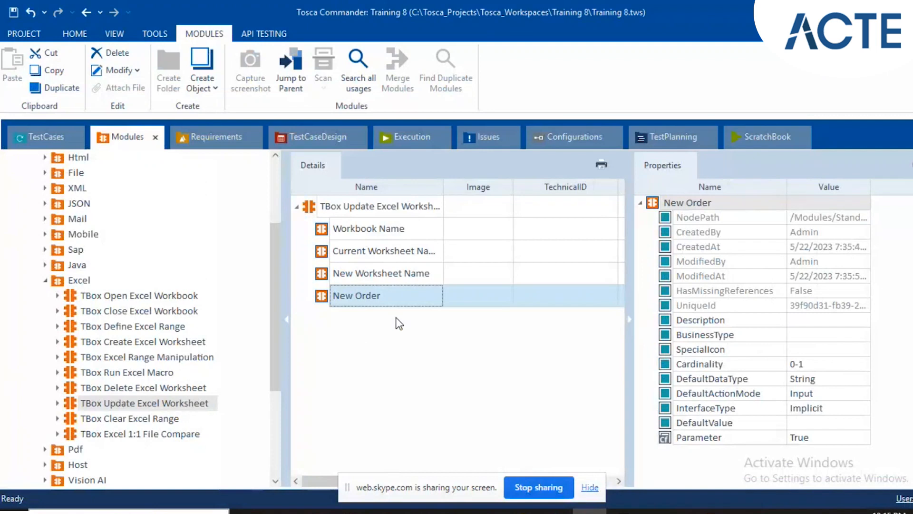
Examine New Worksheet Name and New Order of TBox Update Excel Worksheet, comparing them with the Registration workbook's sheet order in Excel.
click(459, 272)
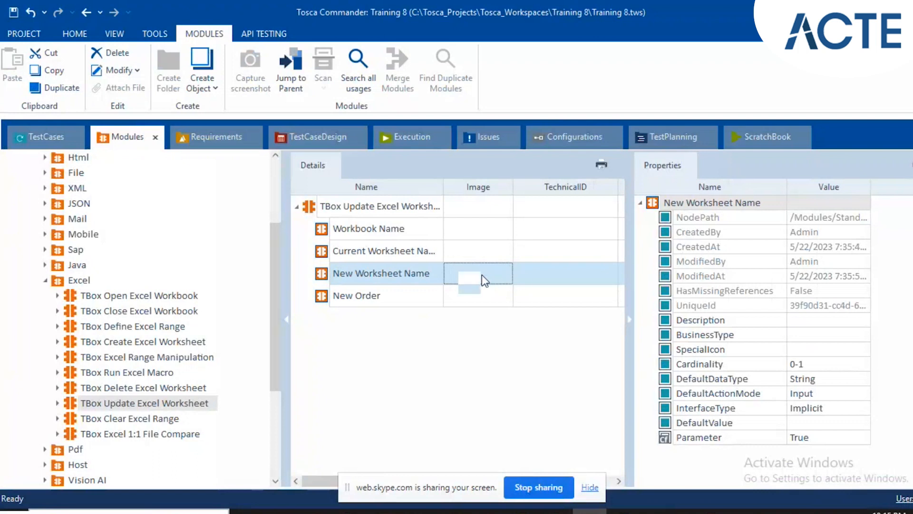
click(379, 305)
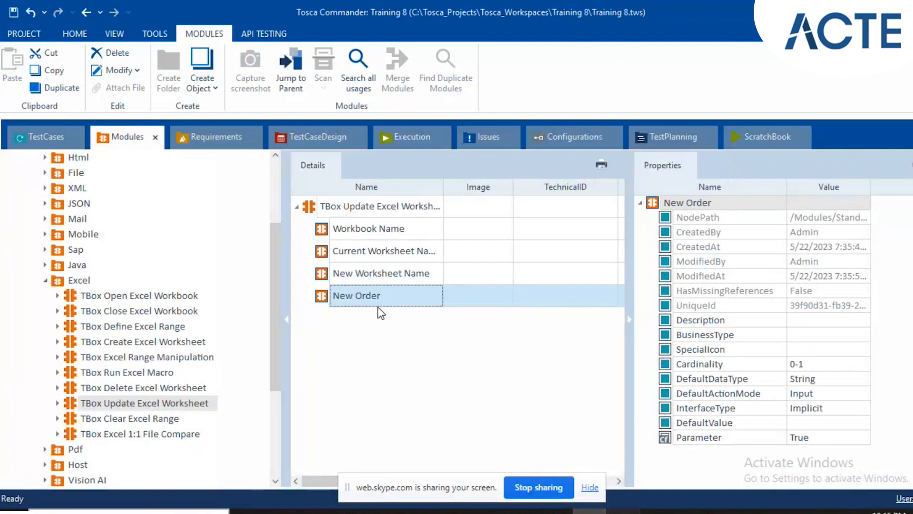
click(623, 511)
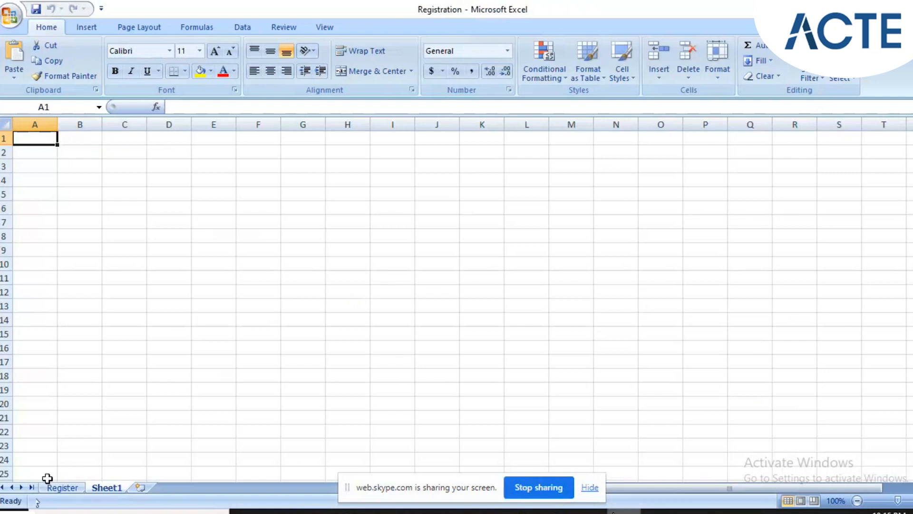
key(alt+Tab)
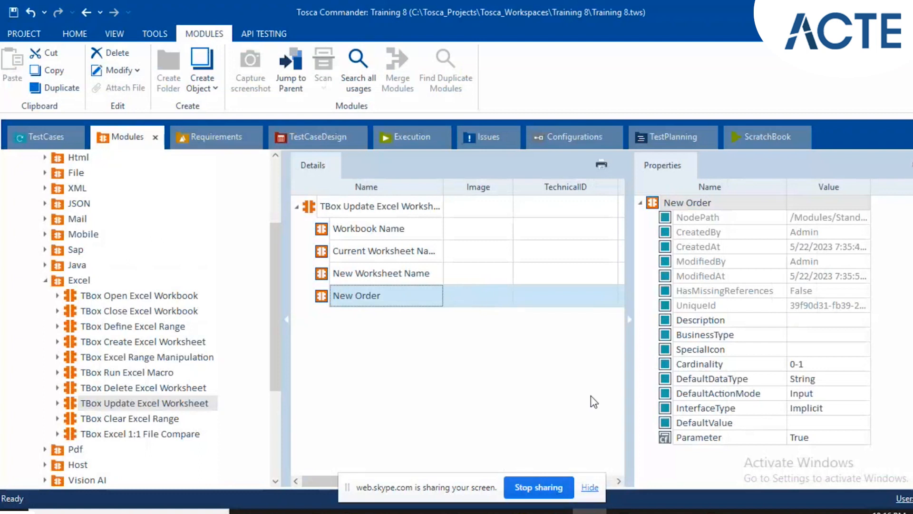
mouse_move(624, 511)
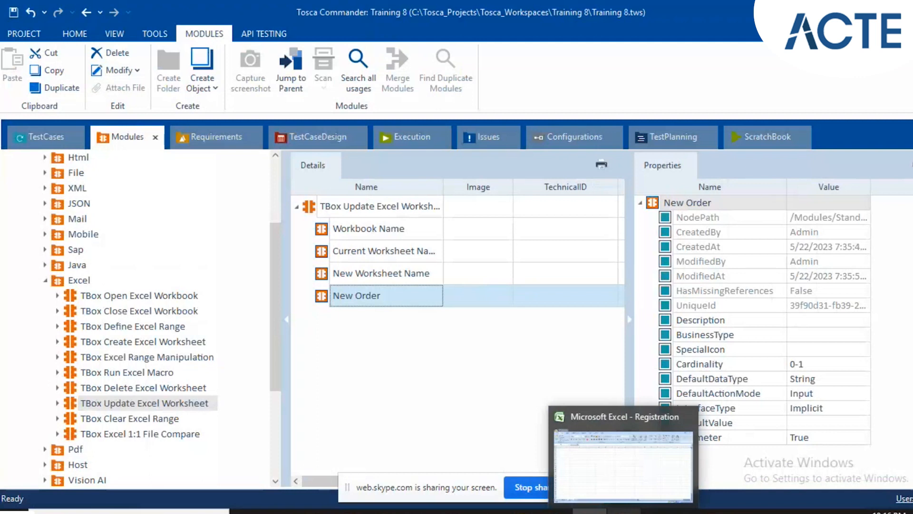
click(369, 378)
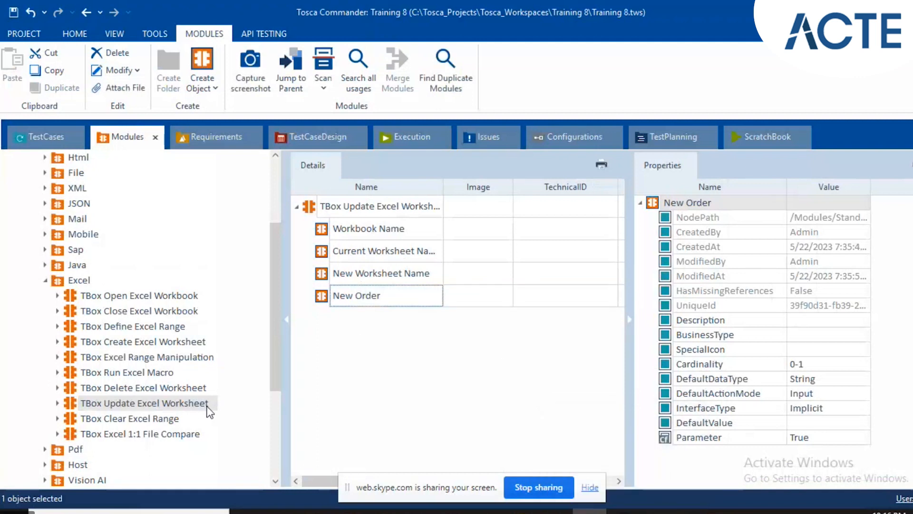
Show the TBox Clear Excel Range module and examine its Range Name, Contents and Hyperlinks attributes.
click(151, 418)
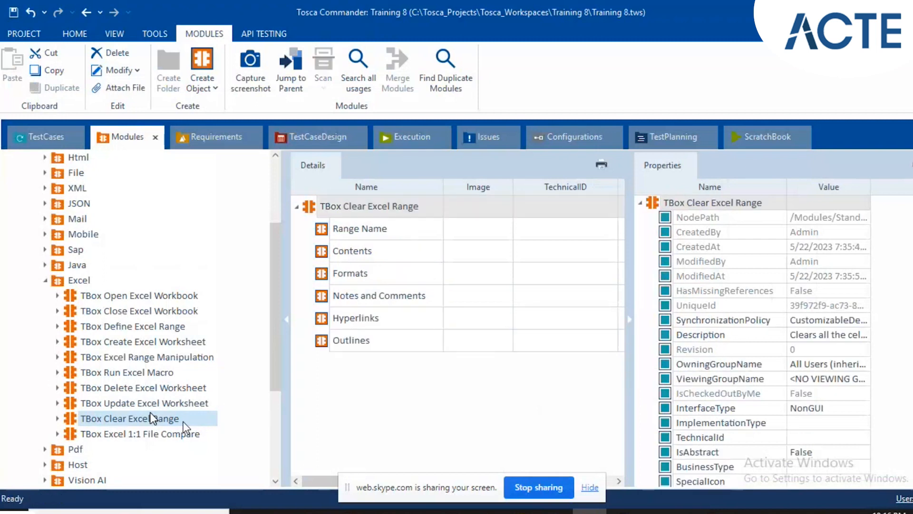
click(346, 233)
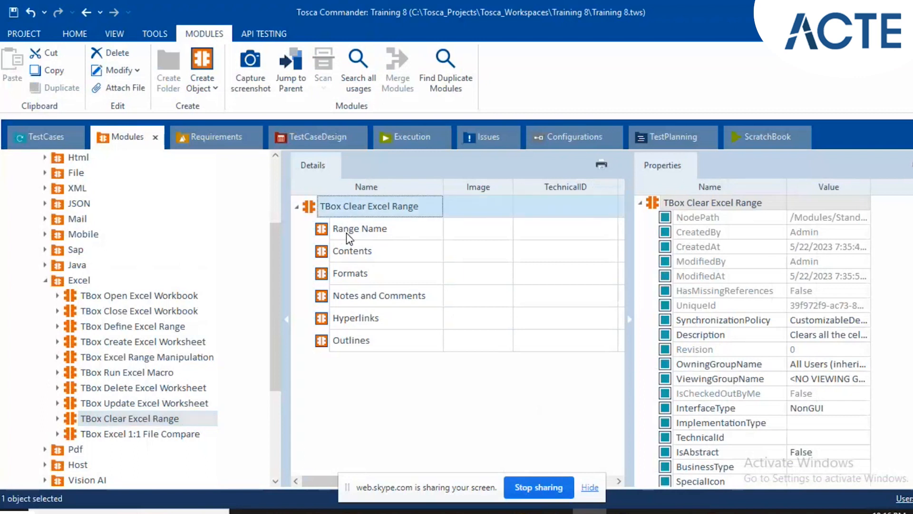
click(347, 232)
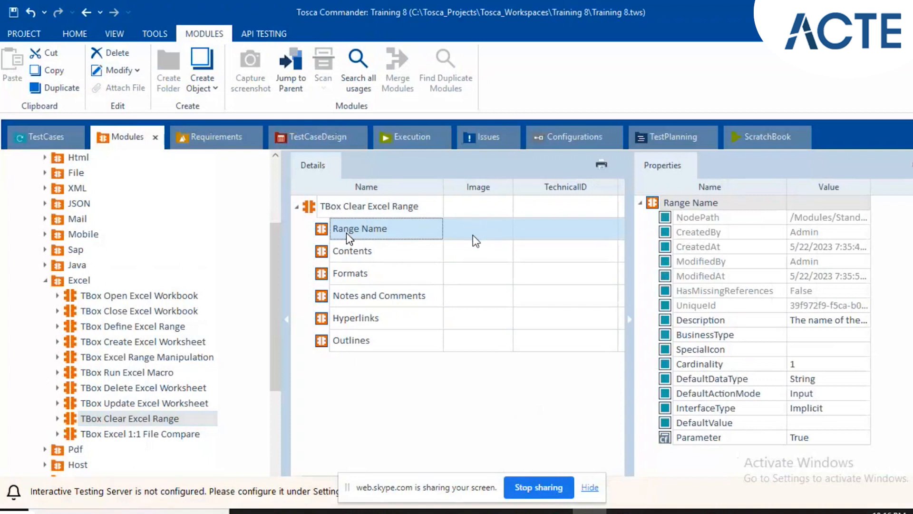
click(424, 251)
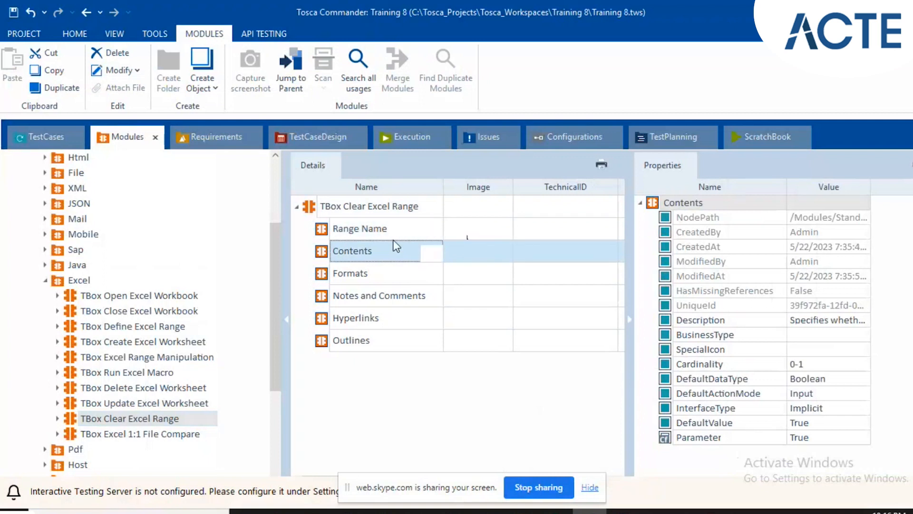
click(387, 252)
click(469, 242)
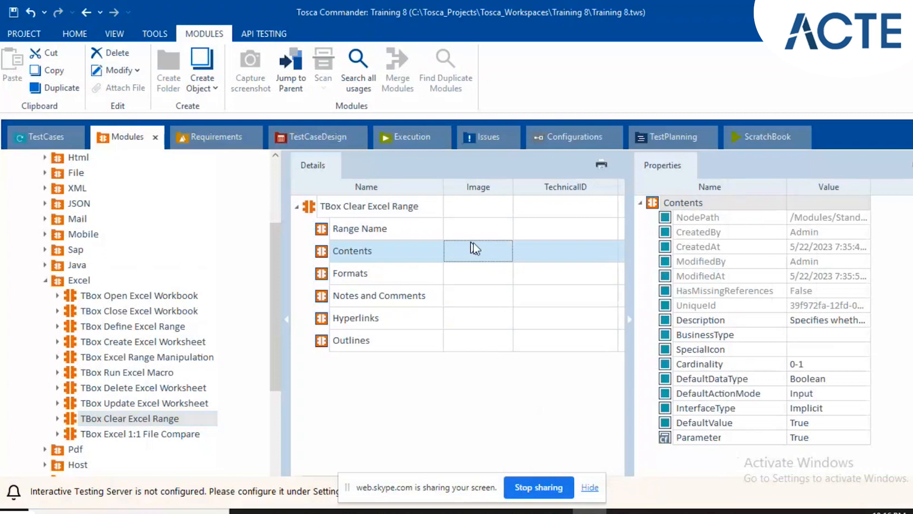
click(470, 250)
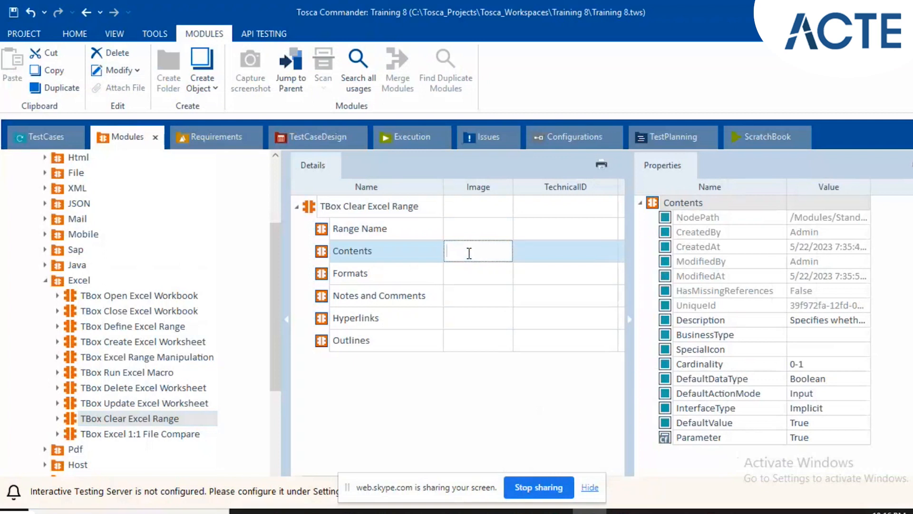
click(357, 318)
scroll(179, 318, down, 4)
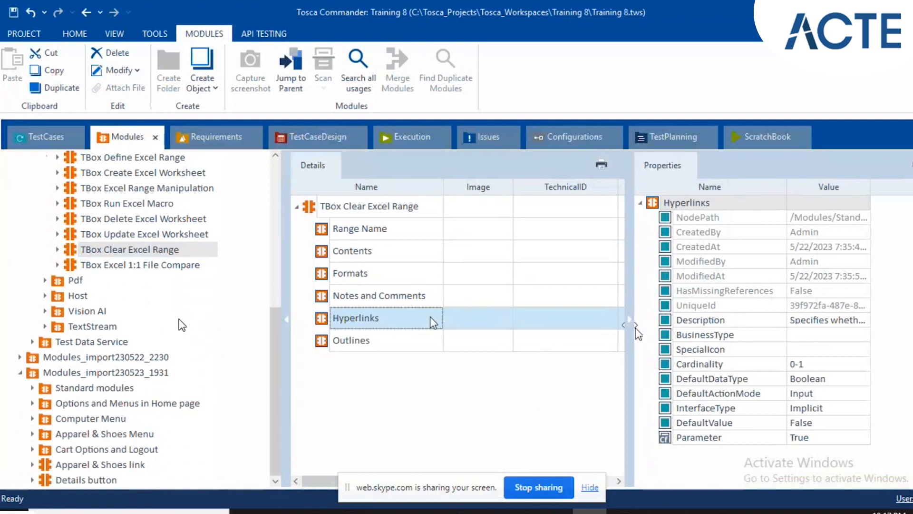
View the enlarged screenshot stored with the Apparel & Shoes link module, and close it.
click(85, 466)
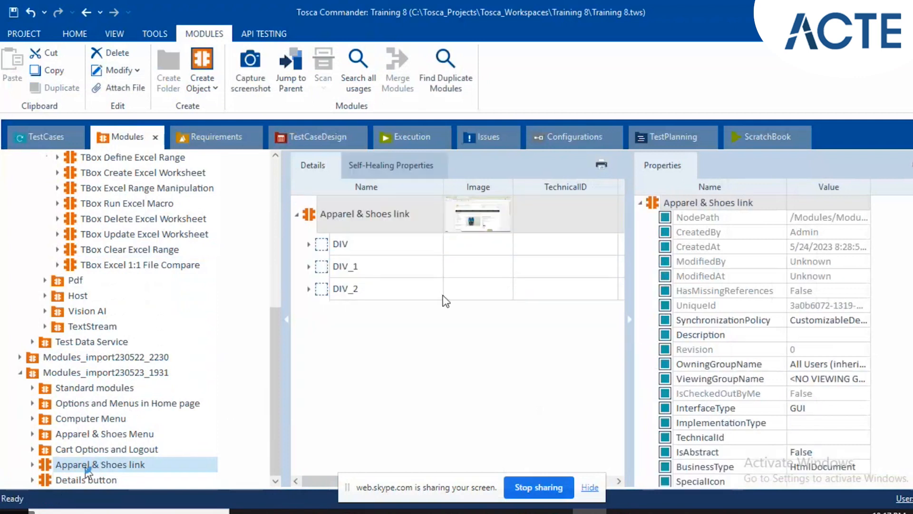
click(488, 220)
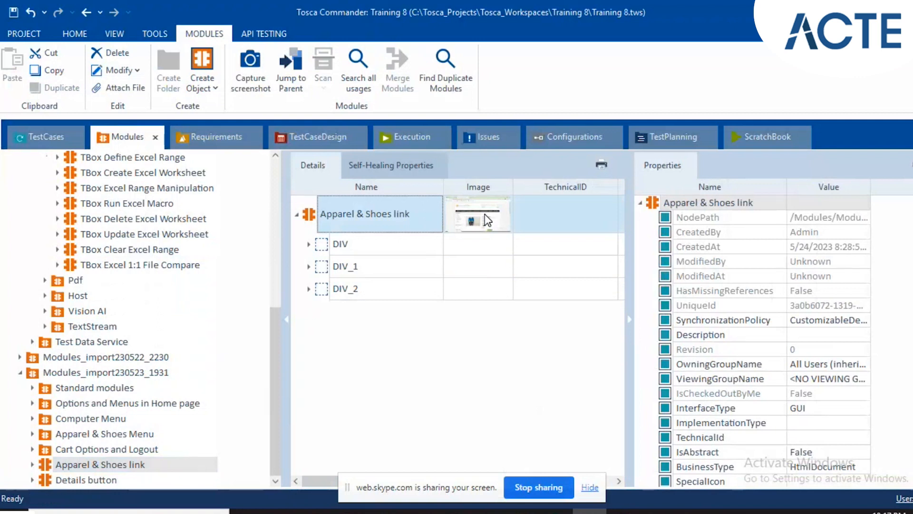
double_click(488, 220)
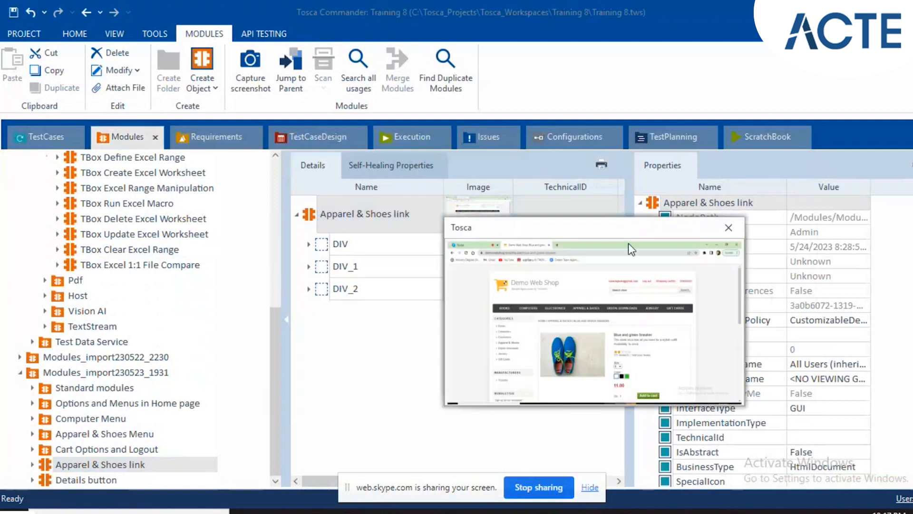
click(729, 228)
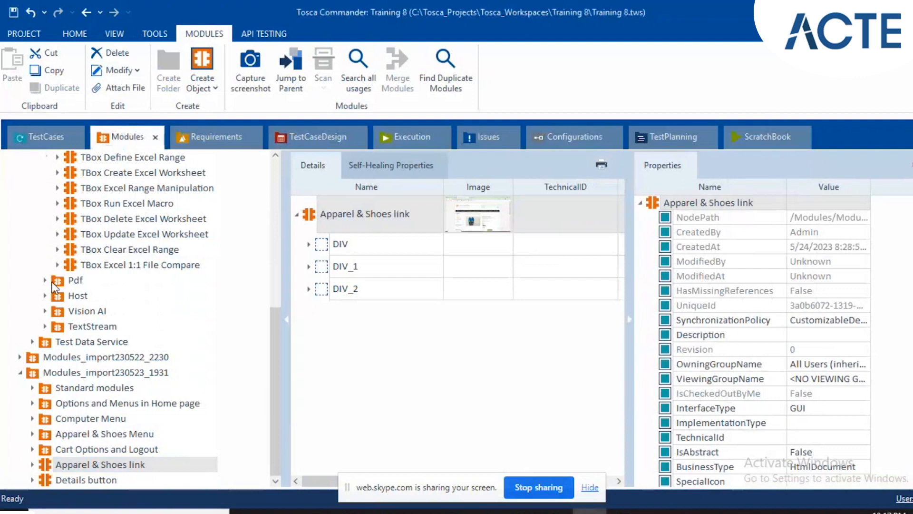
Show the TBox Clear Excel Range module again and examine the properties of Range Name and Contents.
scroll(54, 286, up, 2)
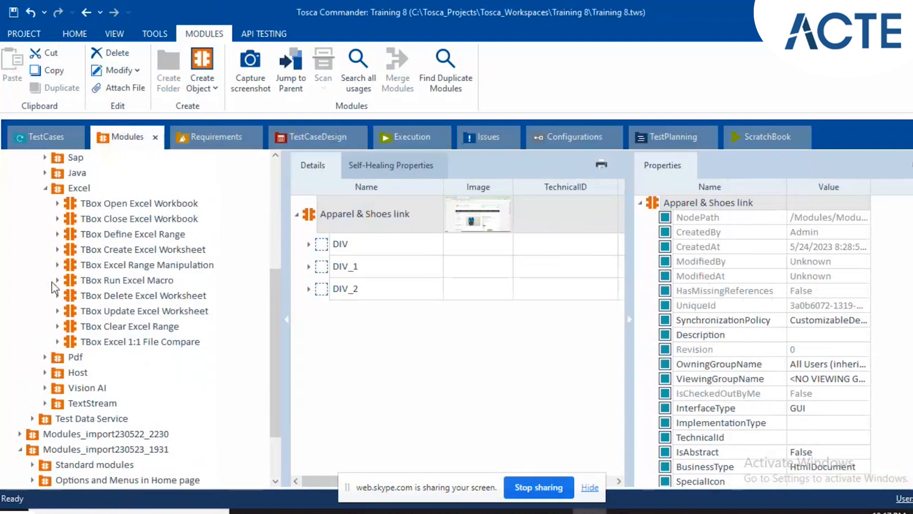
click(111, 326)
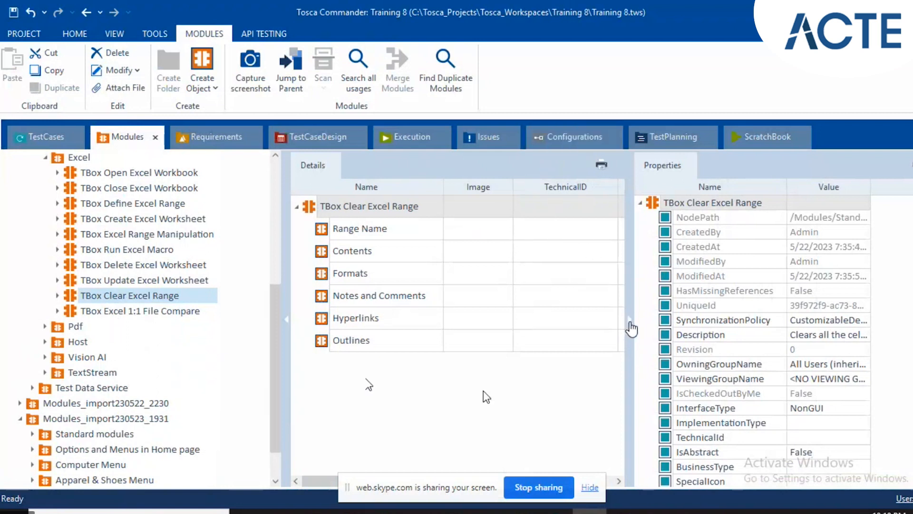
click(373, 215)
key(Down)
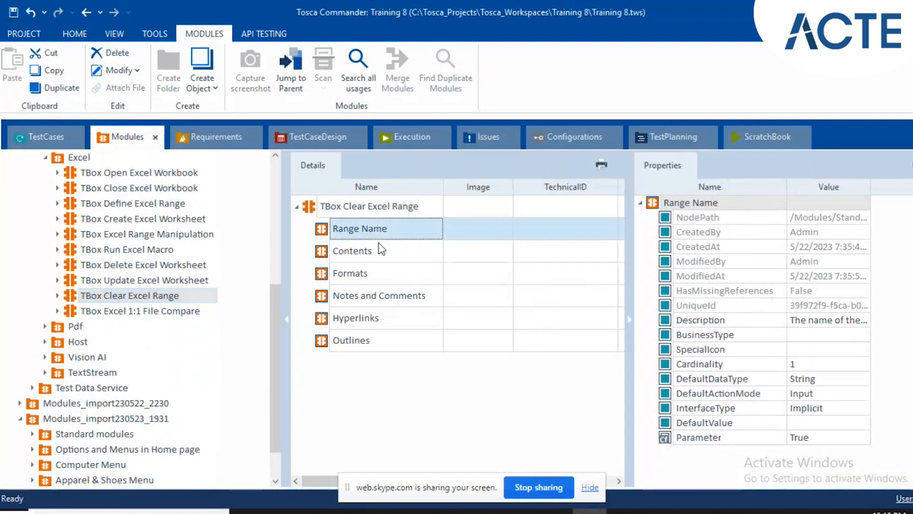
key(Down)
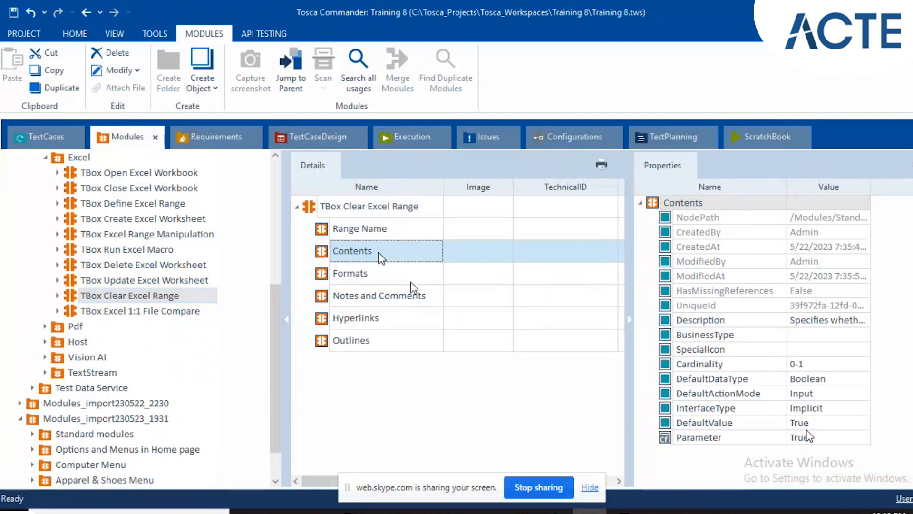
Examine the Formats, Notes and Comments, Hyperlinks and Outlines attributes of TBox Clear Excel Range.
click(391, 273)
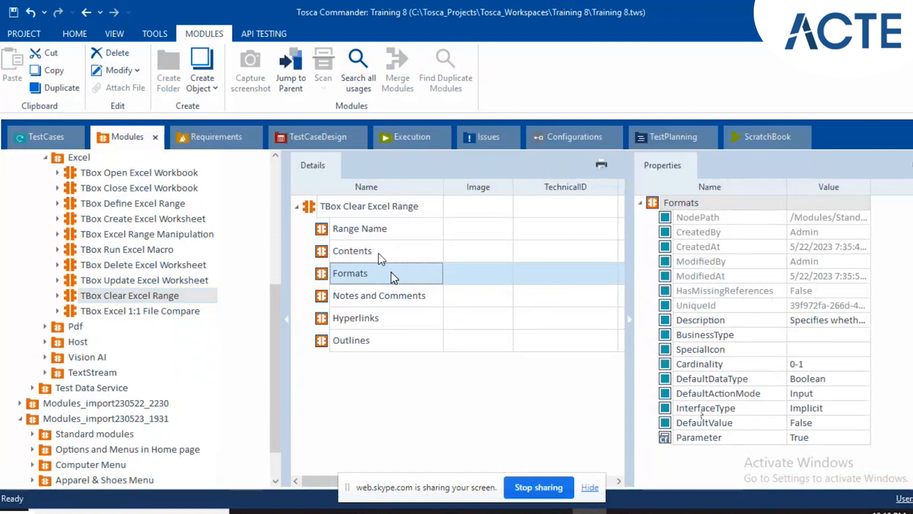
click(332, 297)
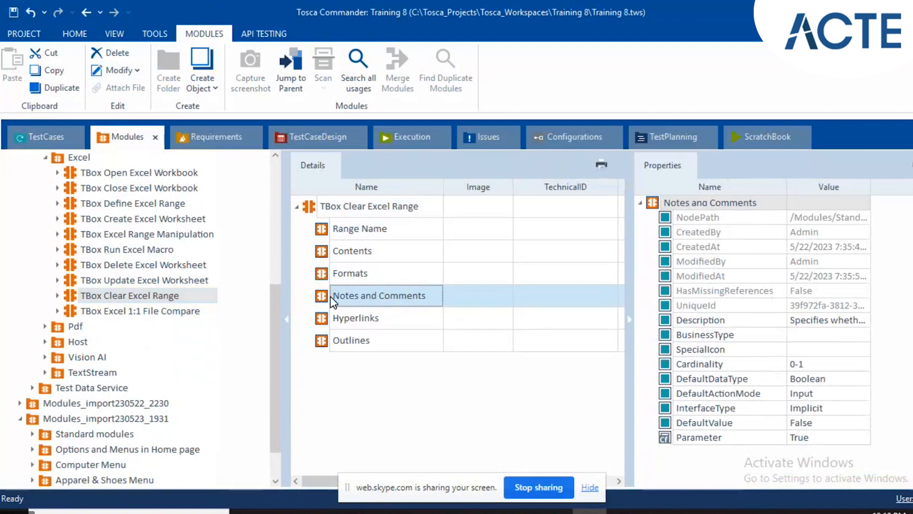
click(343, 326)
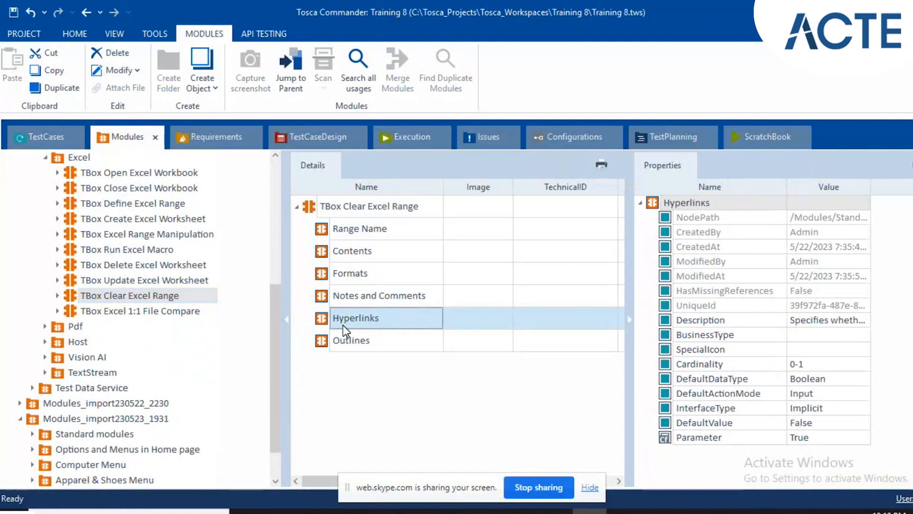
click(388, 332)
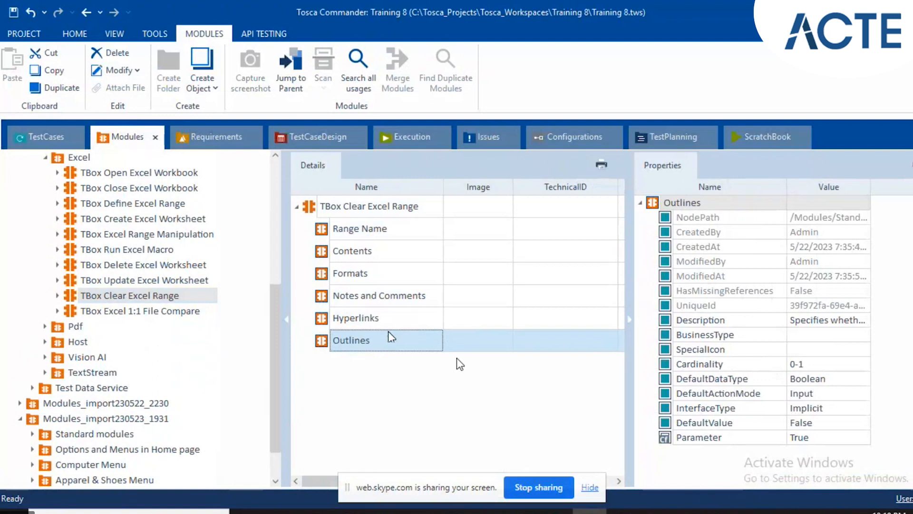
Show the TBox Excel 1:1 File Compare module and examine its Reference File, Reference Password, Target File and Target Password attributes.
click(138, 325)
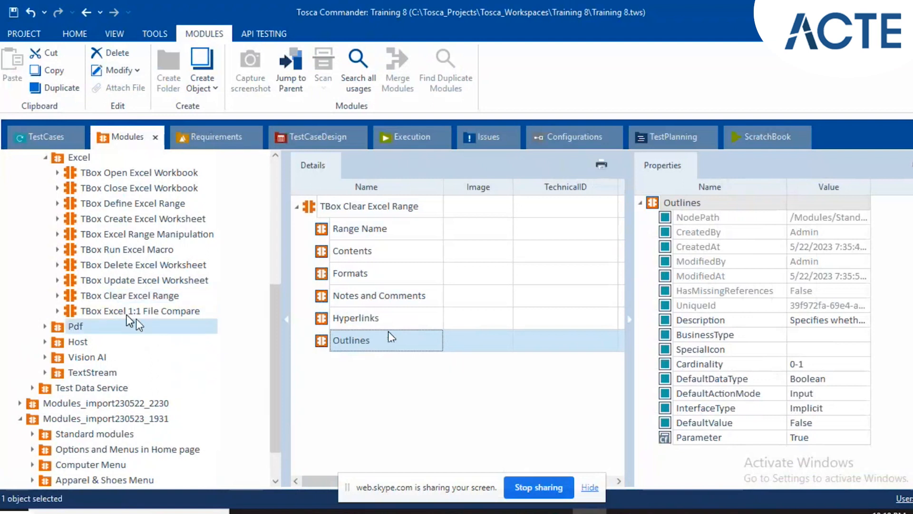
click(127, 314)
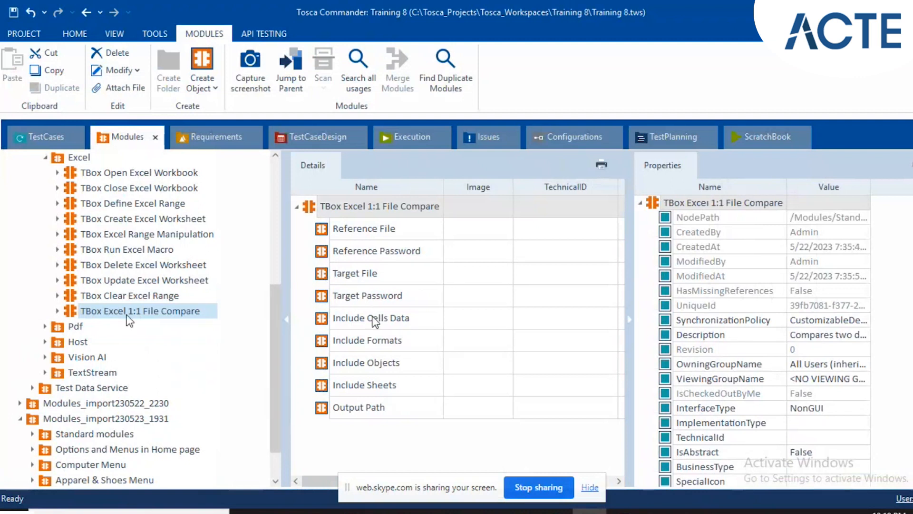
mouse_move(373, 318)
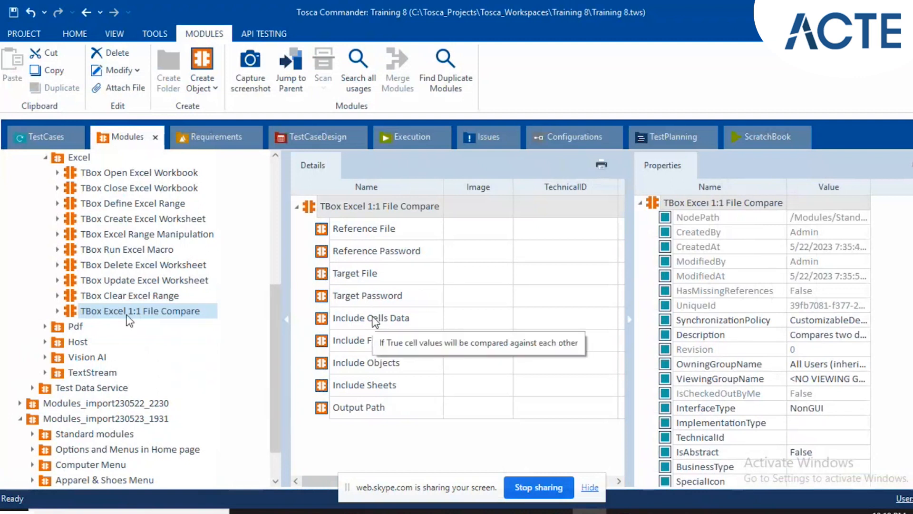
click(362, 228)
click(362, 228)
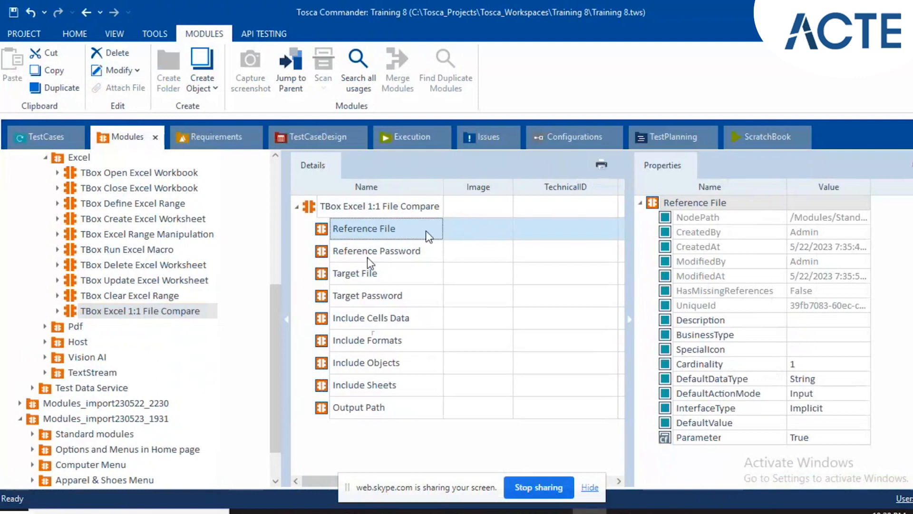
click(384, 254)
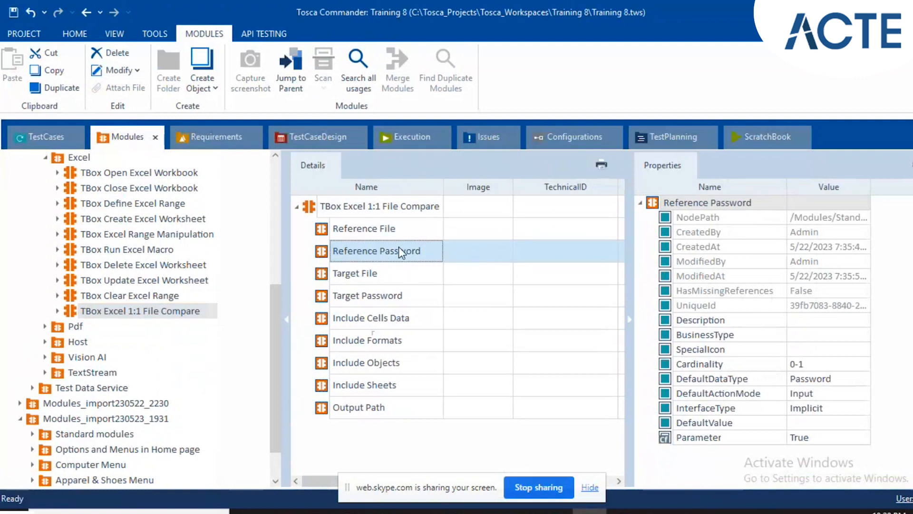
click(366, 276)
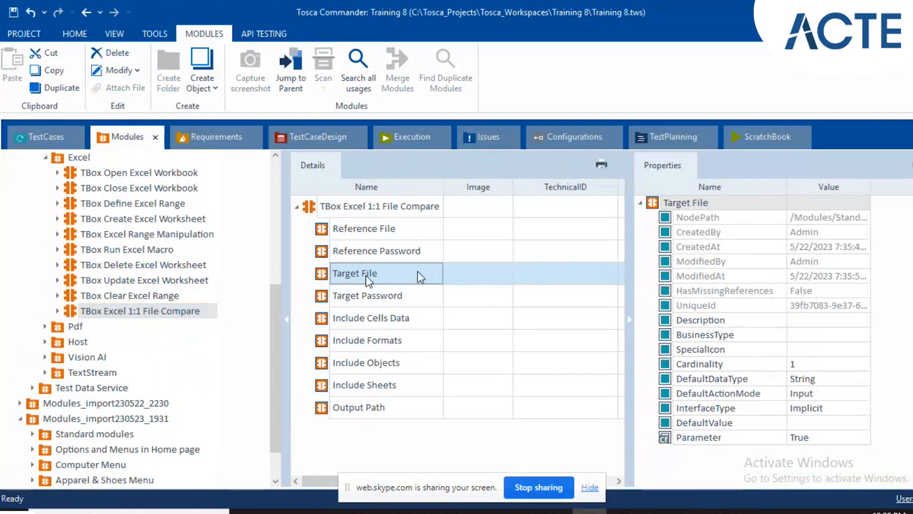
click(402, 292)
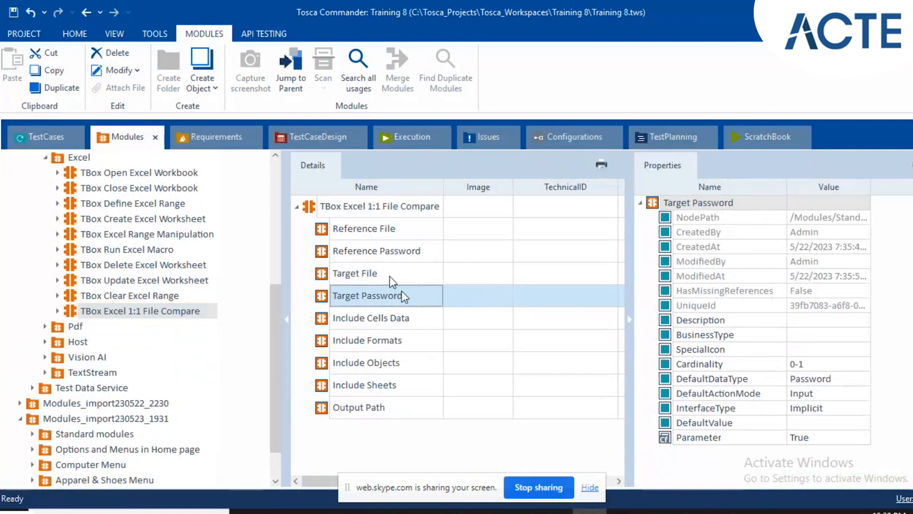
Examine the Include Cells Data attribute of TBox Excel 1:1 File Compare among the attributes down to Output Path.
click(377, 318)
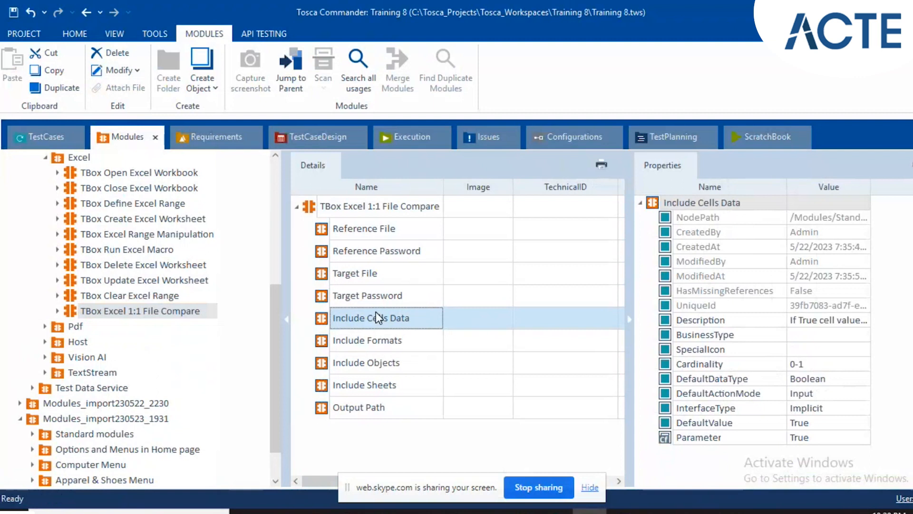
shift+click(360, 416)
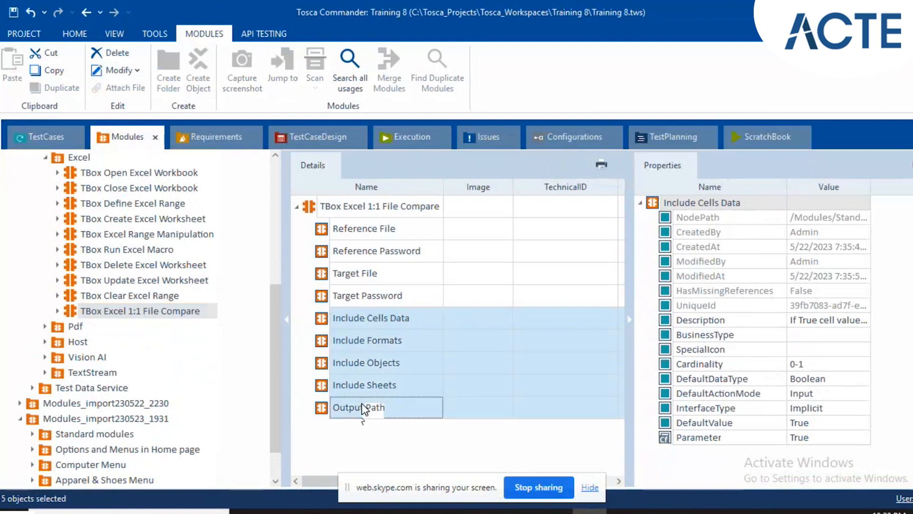
click(381, 317)
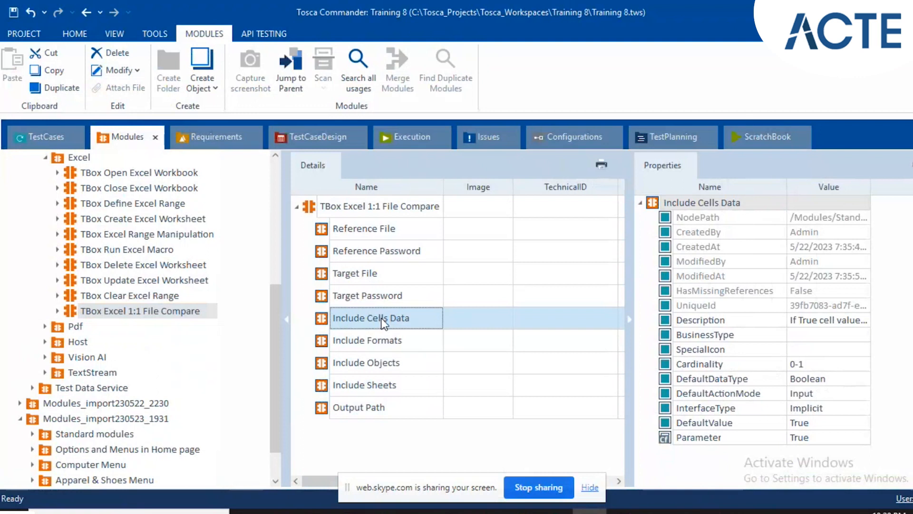
click(494, 324)
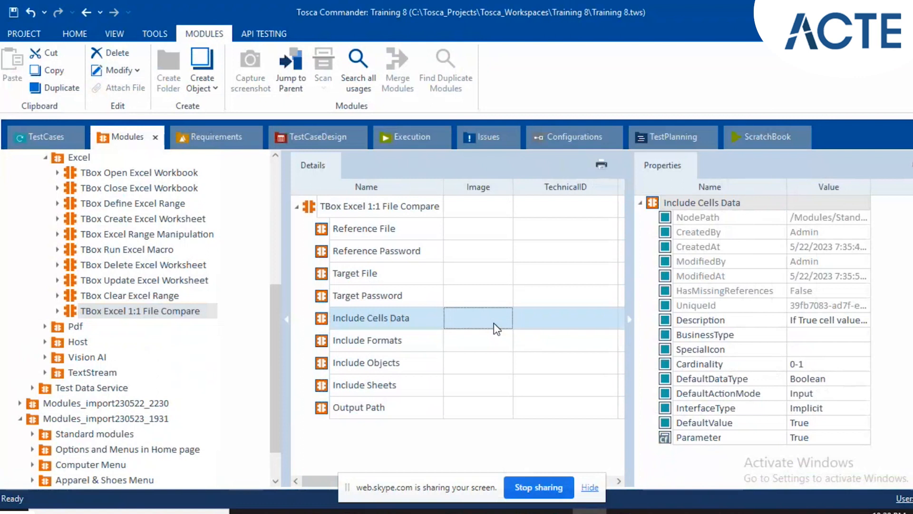
click(415, 326)
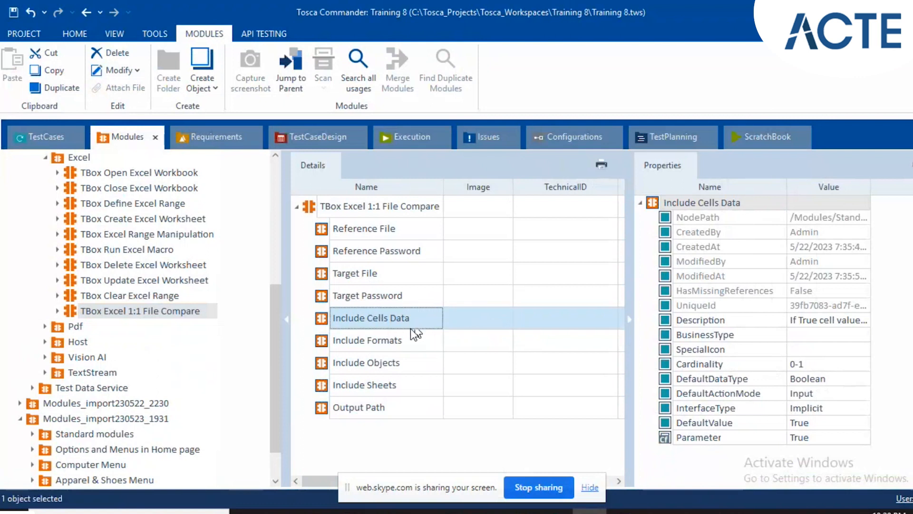
Examine the Include Formats, Include Objects, Include Sheets and Output Path attributes of TBox Excel 1:1 File Compare.
click(407, 332)
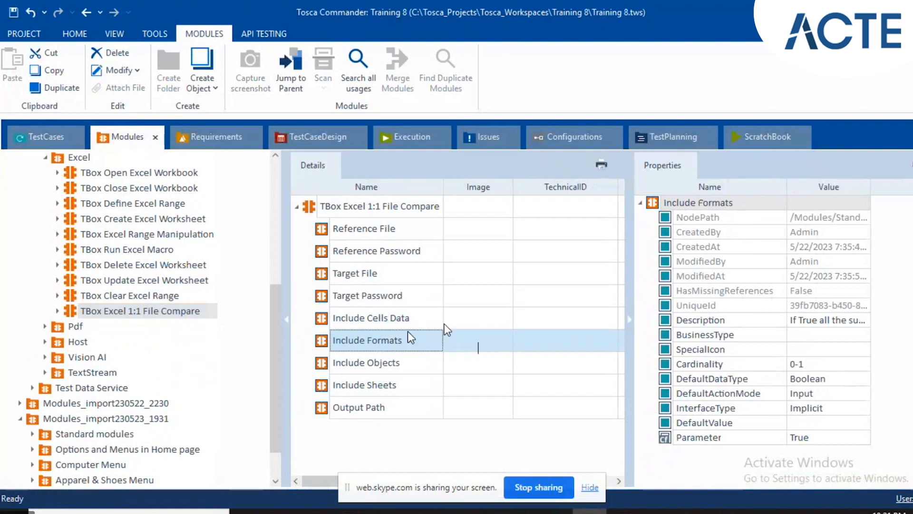
click(371, 363)
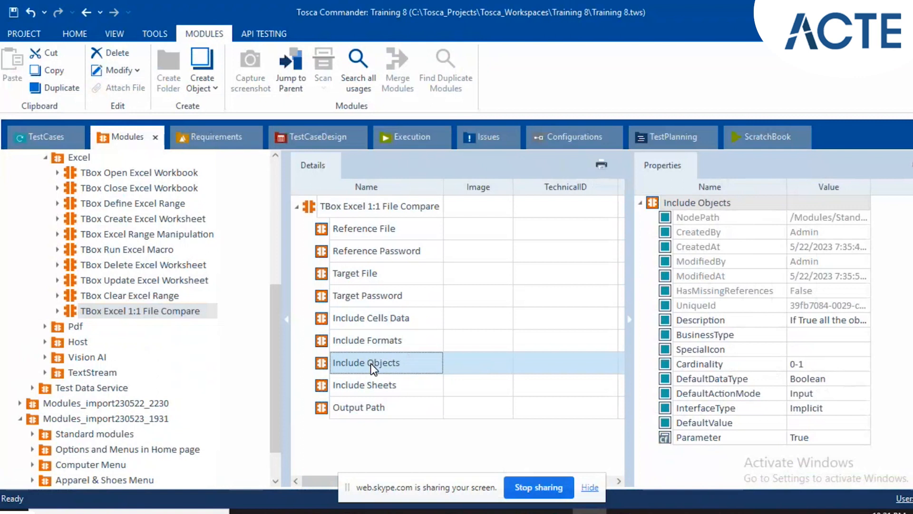
click(403, 390)
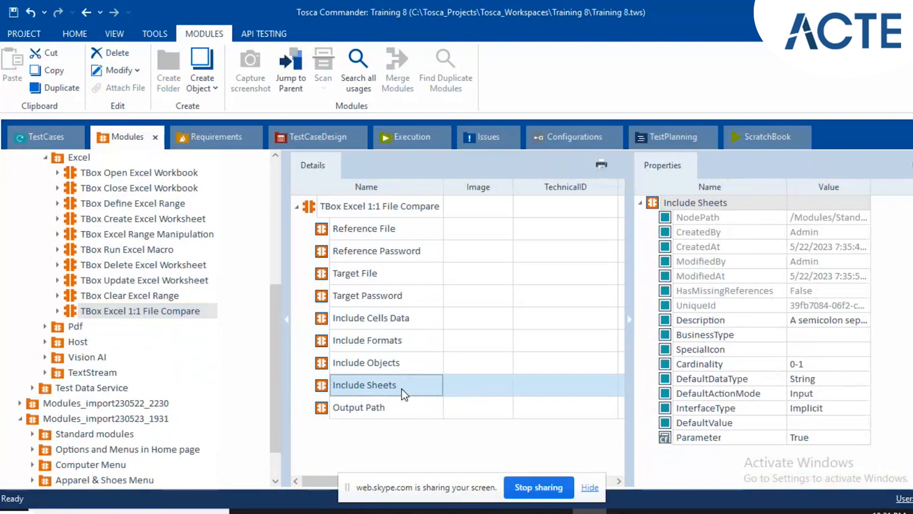
click(413, 414)
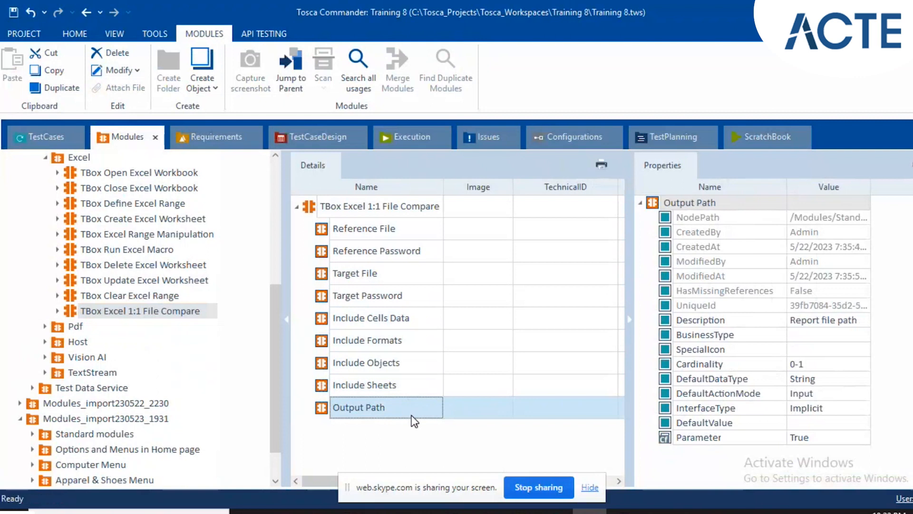
click(452, 408)
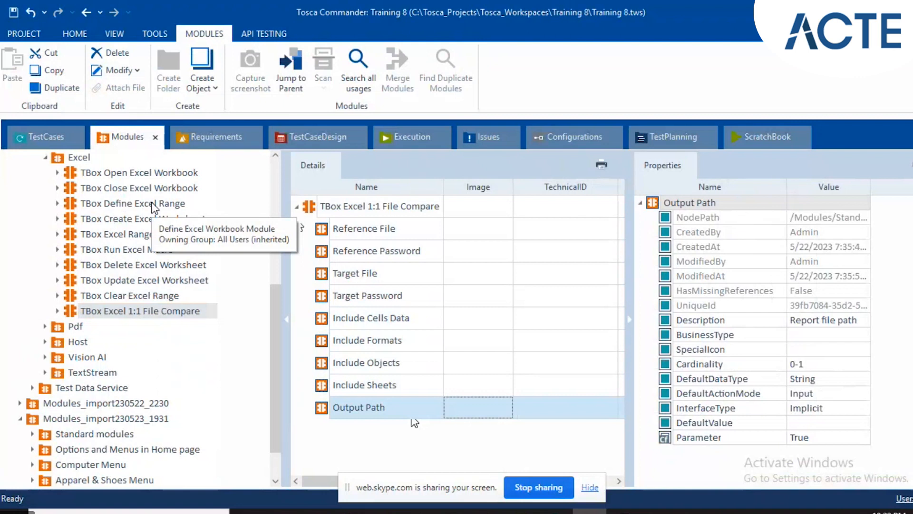
Collapse the Registration test case folder and create a new test case in the Demo WebShop folder.
click(28, 144)
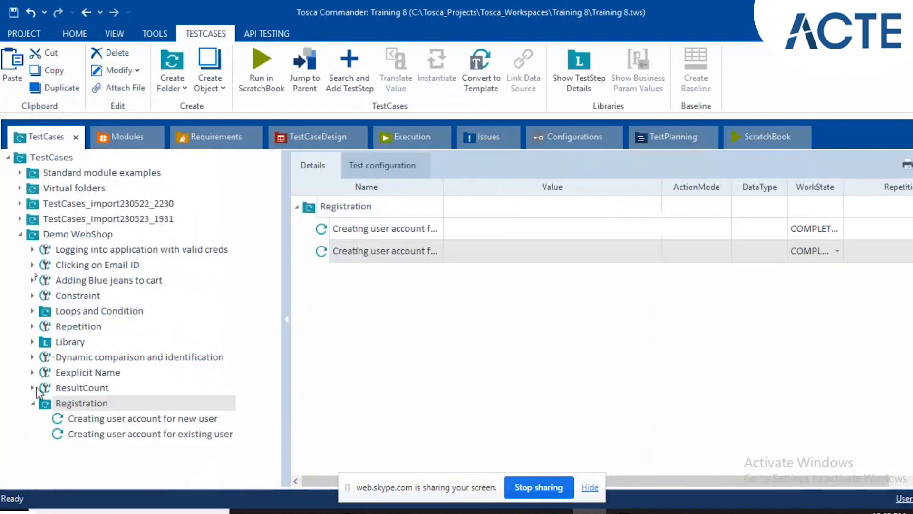
click(32, 404)
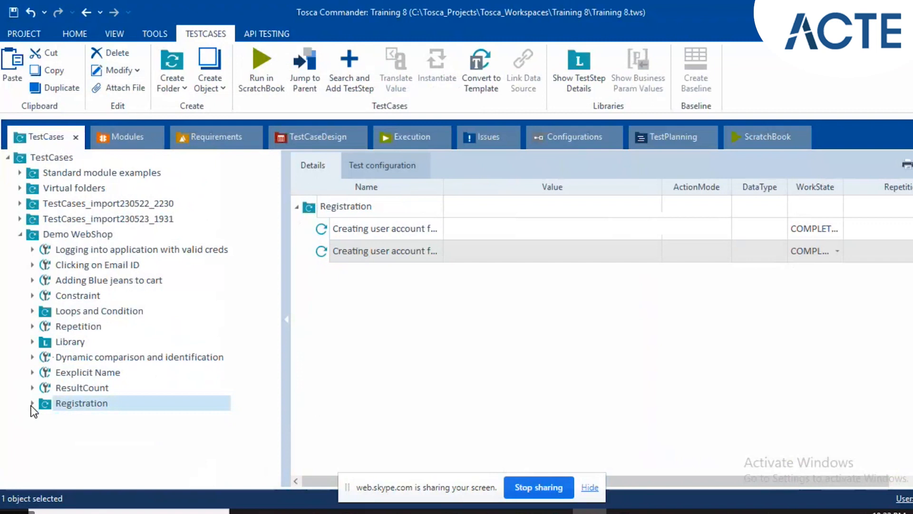
click(78, 234)
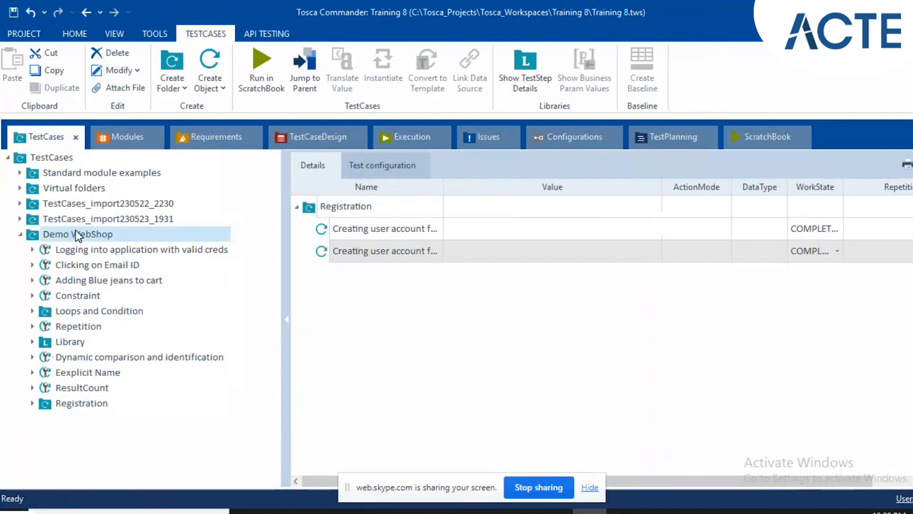
right_click(76, 231)
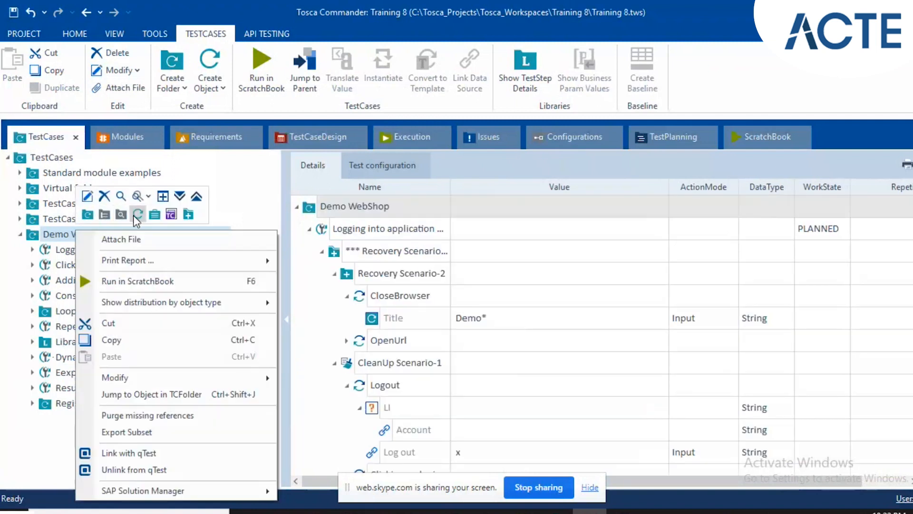
click(136, 215)
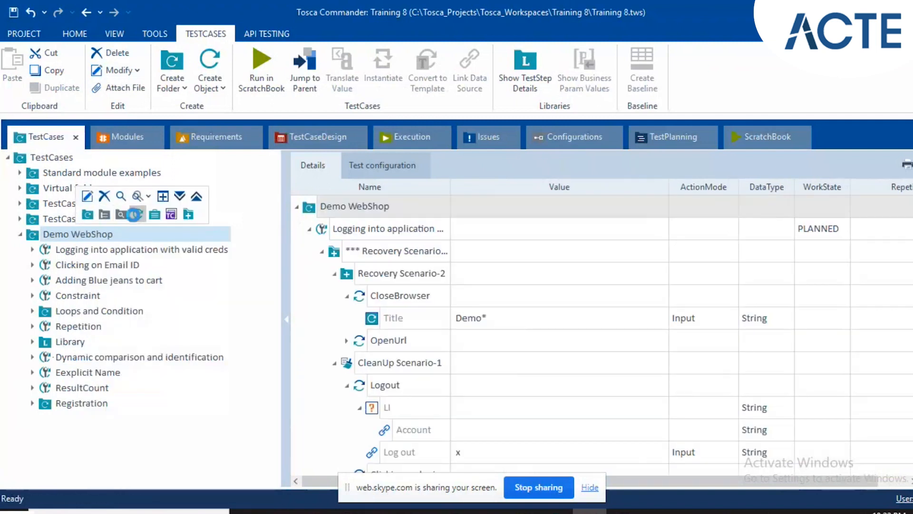
click(135, 214)
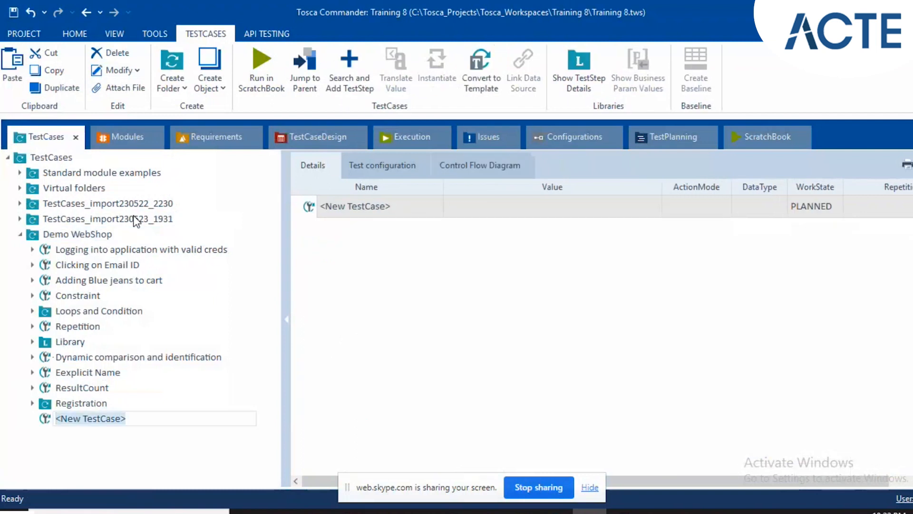
Name the new test case Excel Manipulation.
text(EEEE)
key(BackSpace)
key(BackSpace)
key(BackSpace)
text(xcee)
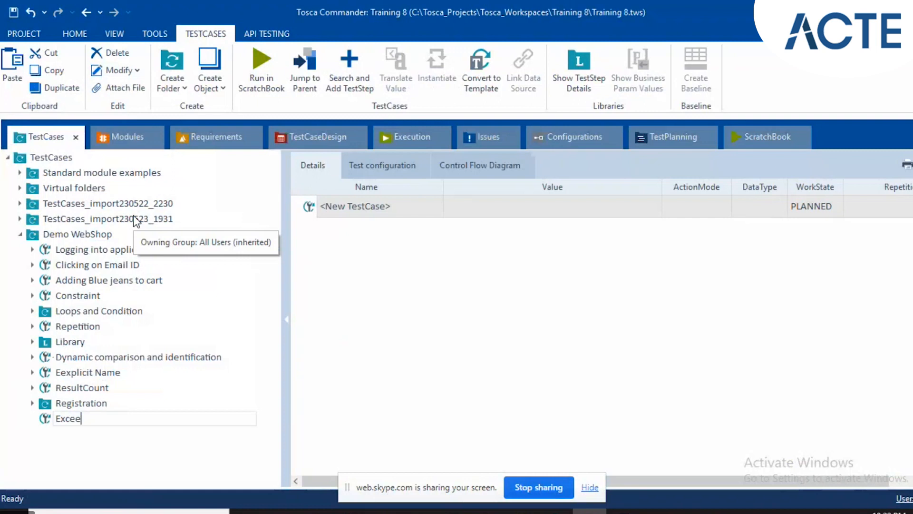
key(BackSpace)
text(l Manip)
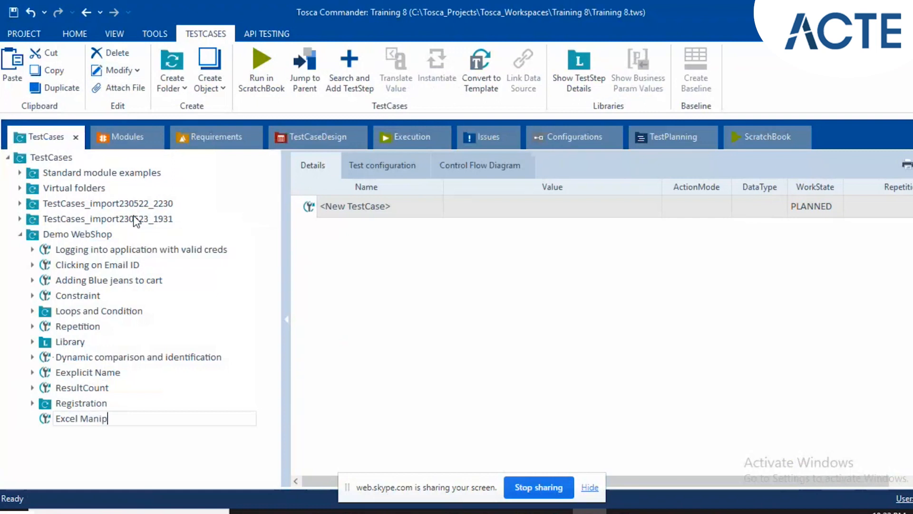
text(ulation)
key(Return)
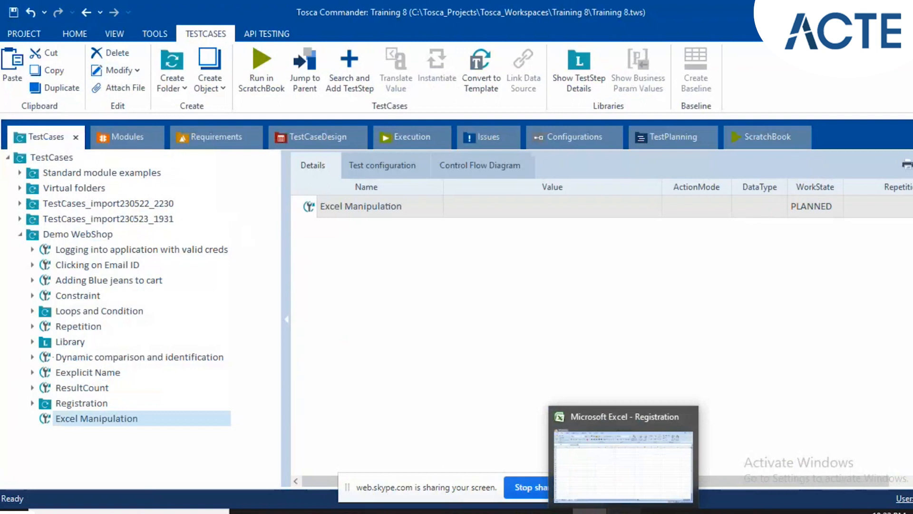
Switch to the Registration workbook in Excel and examine the registration data on its Register sheet.
click(623, 511)
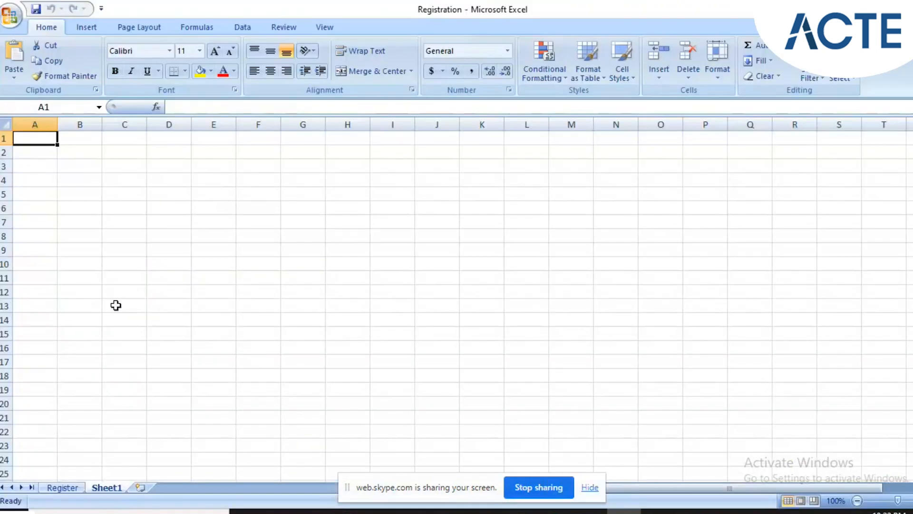
click(60, 488)
click(430, 293)
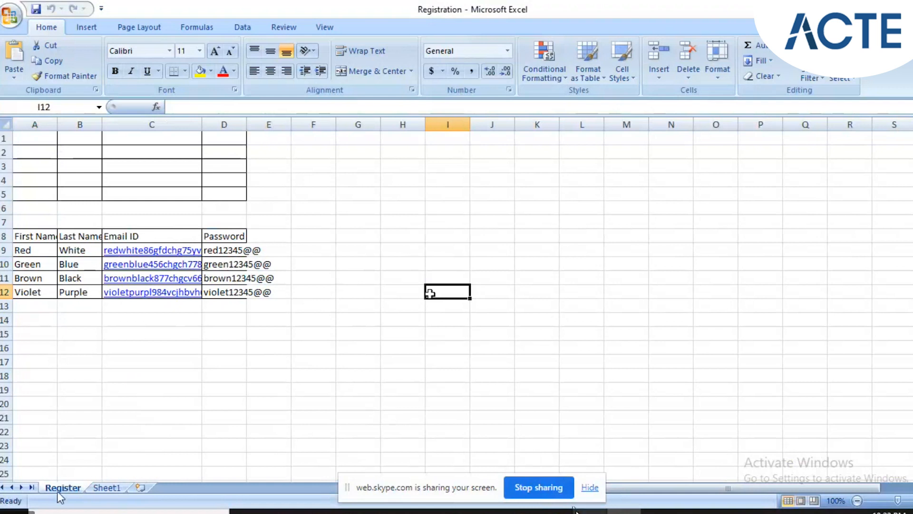
Return to Tosca Commander and search for "regist" among the test steps that can be added to Excel Manipulation.
click(589, 511)
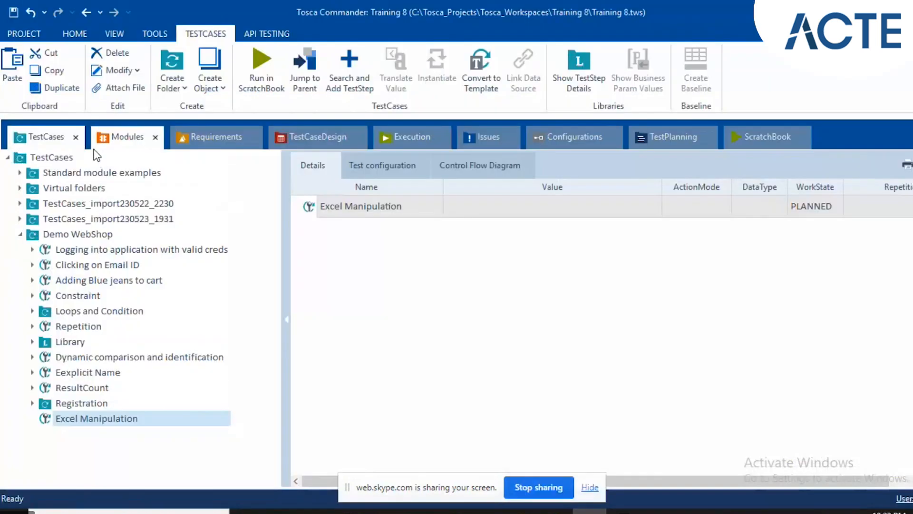
click(122, 137)
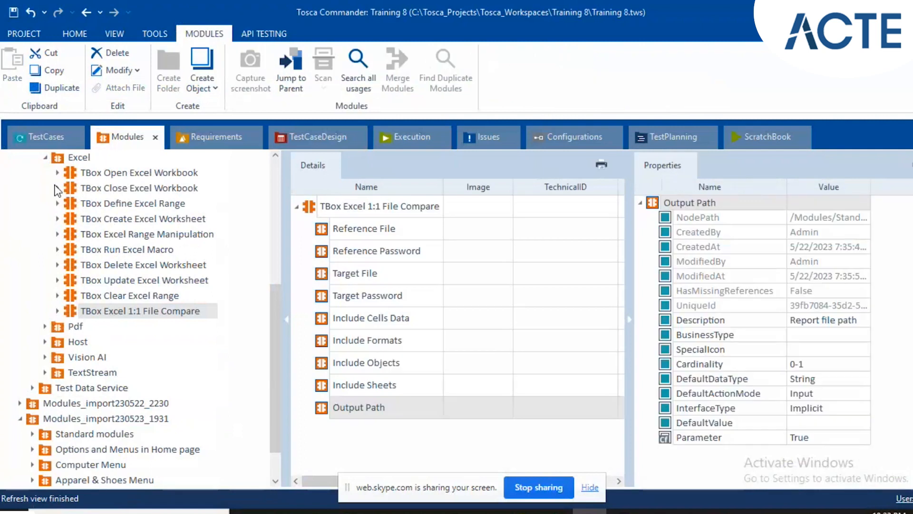
click(27, 136)
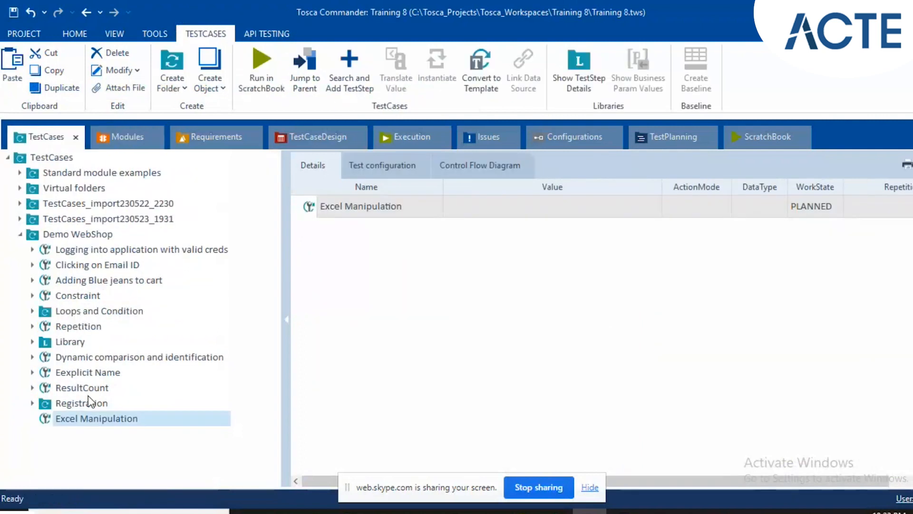
click(331, 79)
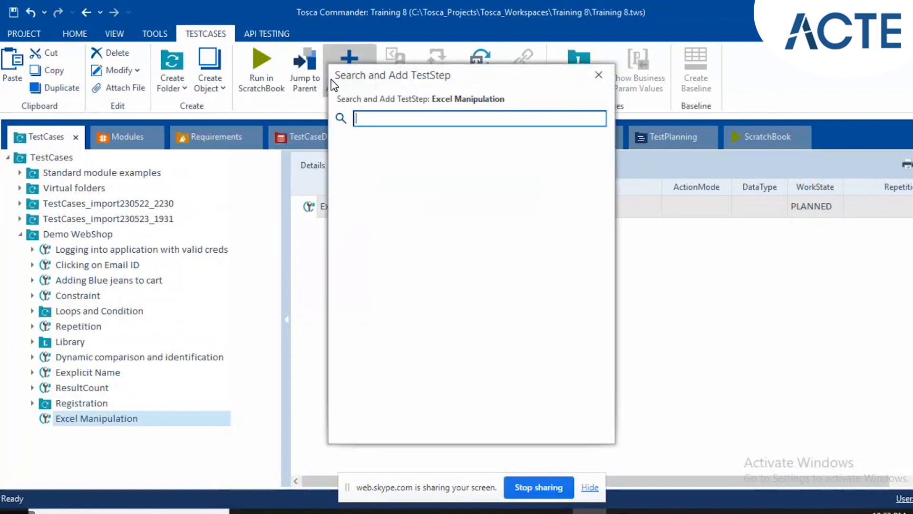
text(re)
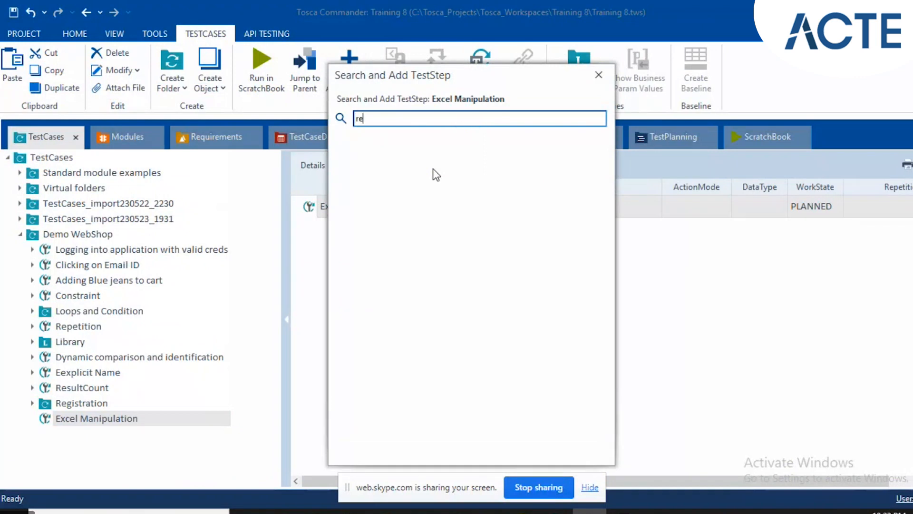
text(gist)
click(600, 78)
Collapse the Excel and Standard modules folders in the module tree and select the Modules root folder.
click(136, 128)
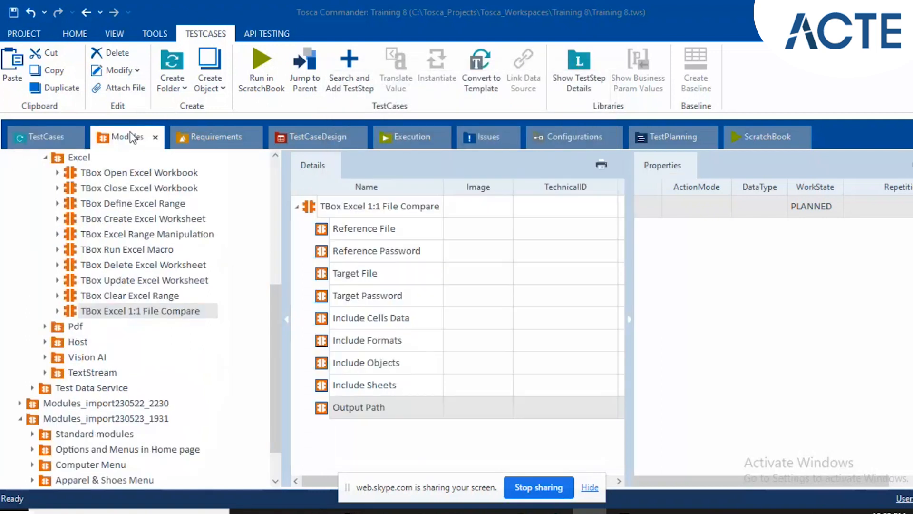
click(45, 157)
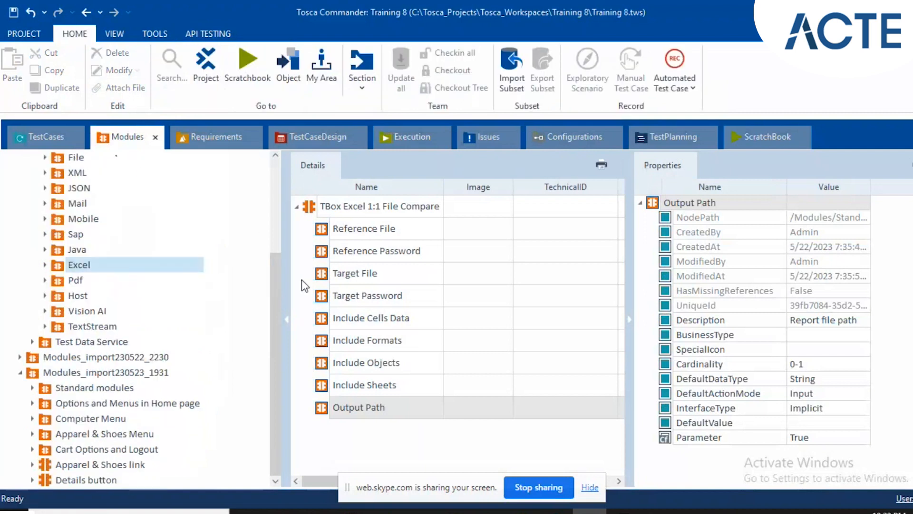
drag(275, 247, 269, 153)
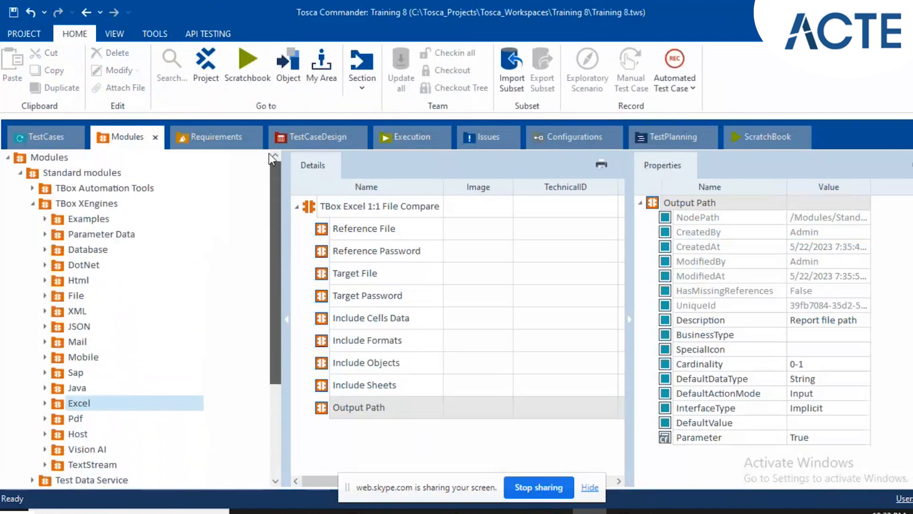
click(19, 174)
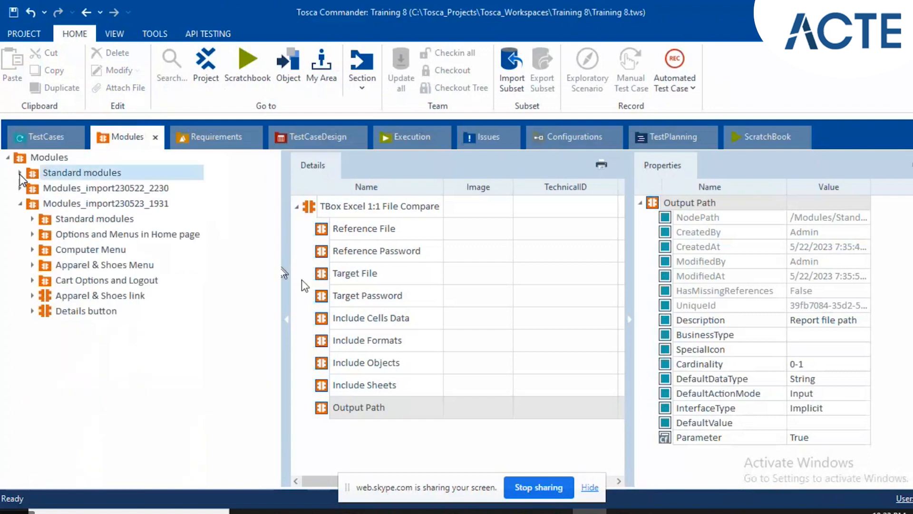
click(47, 161)
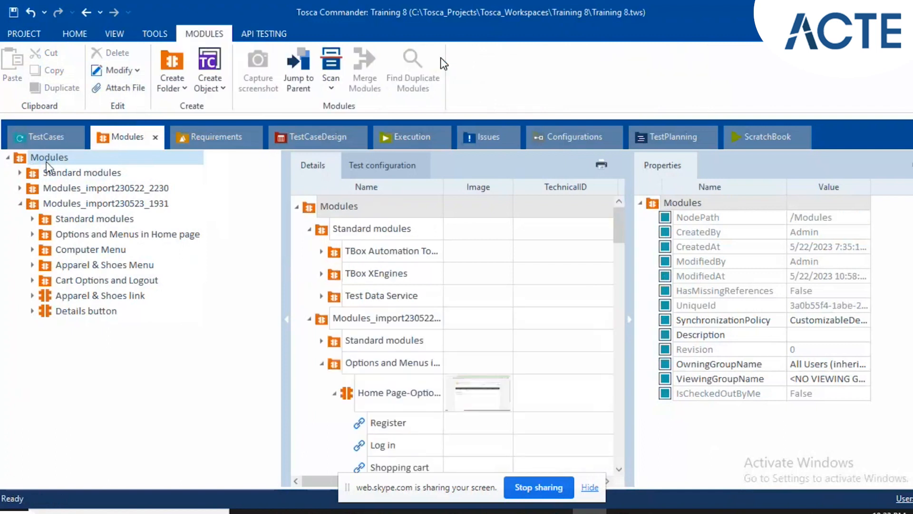
Import the subset Regs.tsu from the Tosca Teaching folder on the Desktop.
click(76, 32)
click(507, 81)
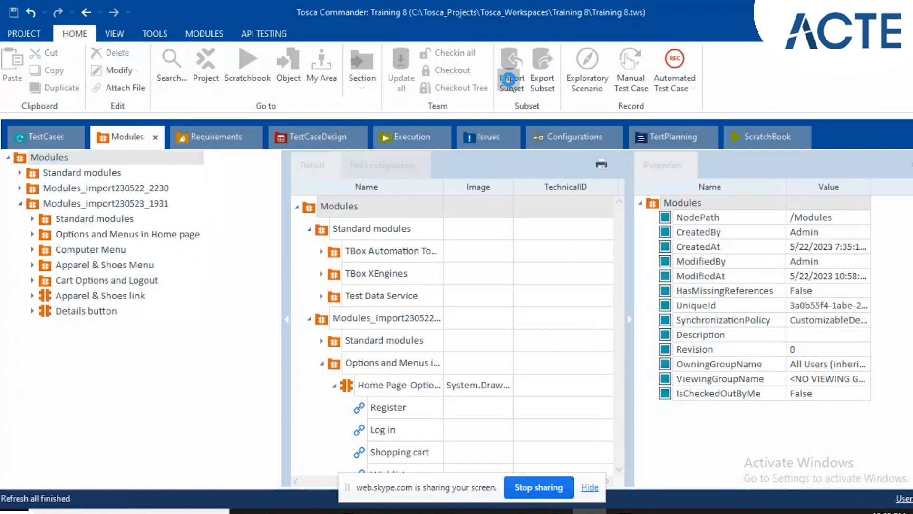
click(509, 79)
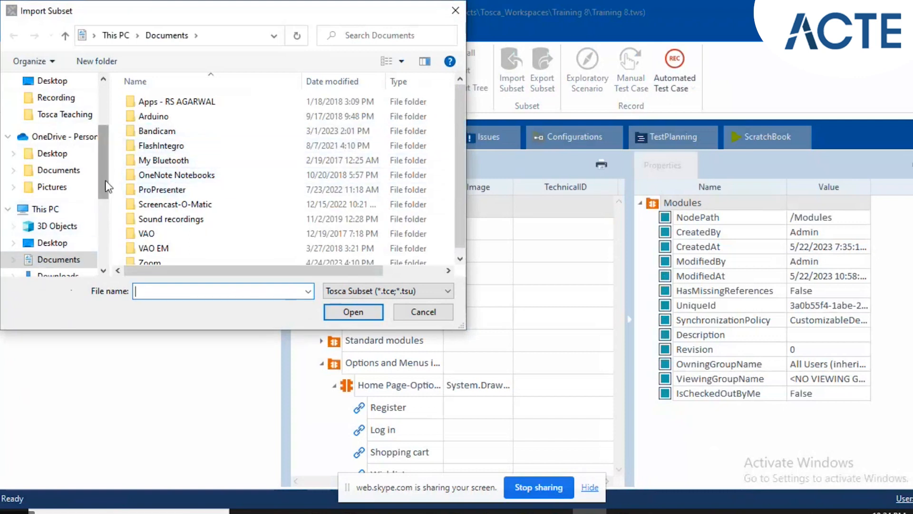
click(53, 238)
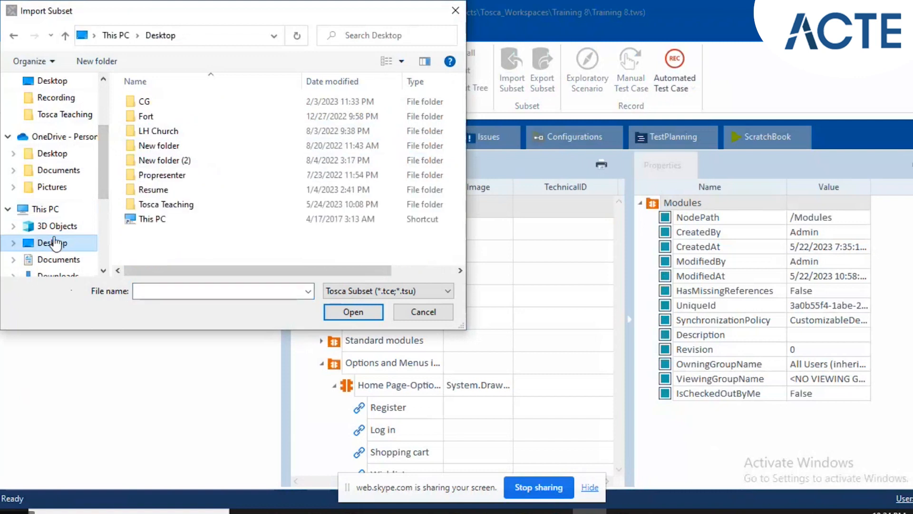
double_click(153, 204)
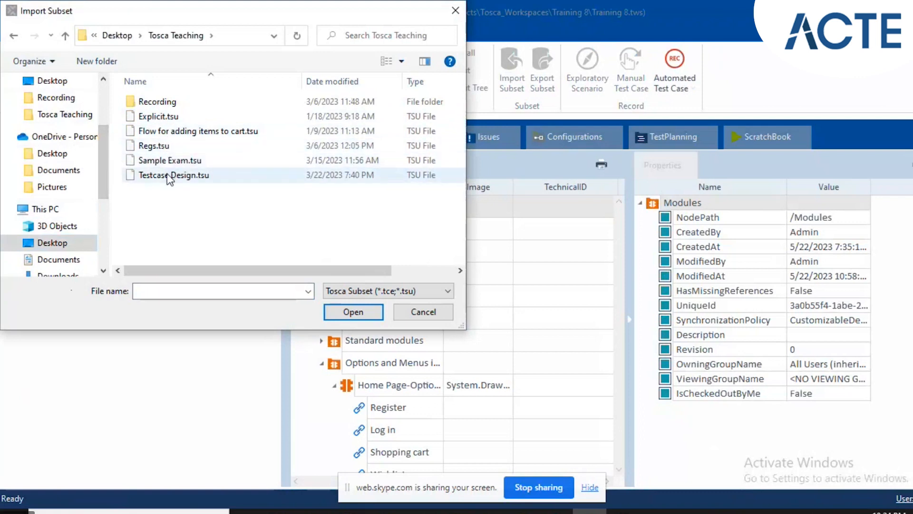
click(170, 144)
click(350, 312)
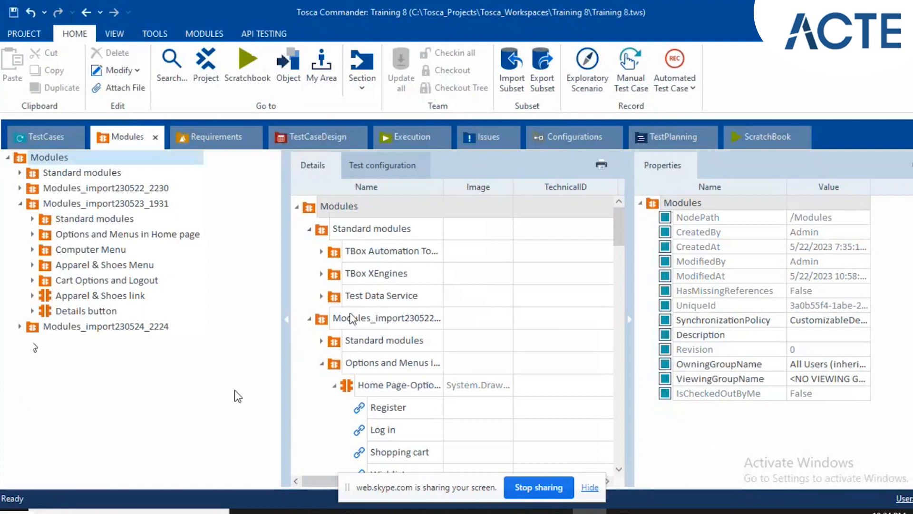
Expand the imported Modules_import230524_2224 and Registration folders and show the Register Window module's controls.
click(17, 333)
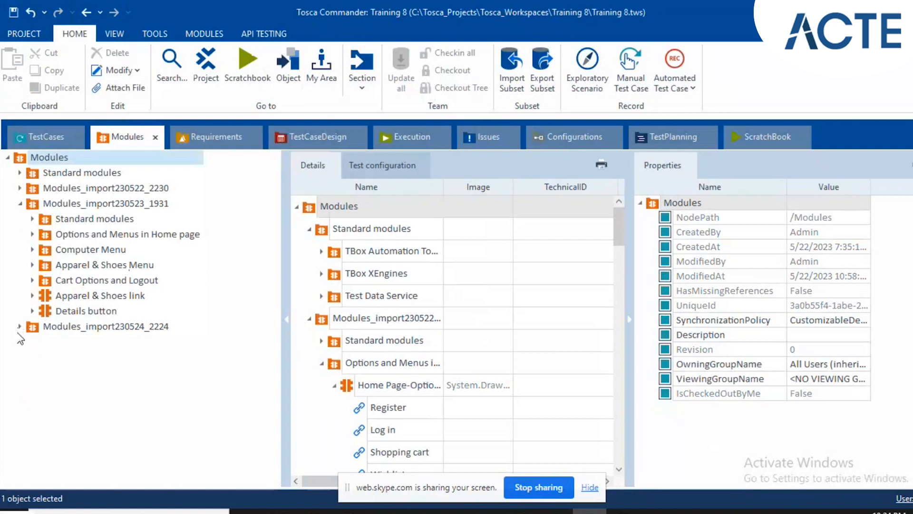
click(18, 327)
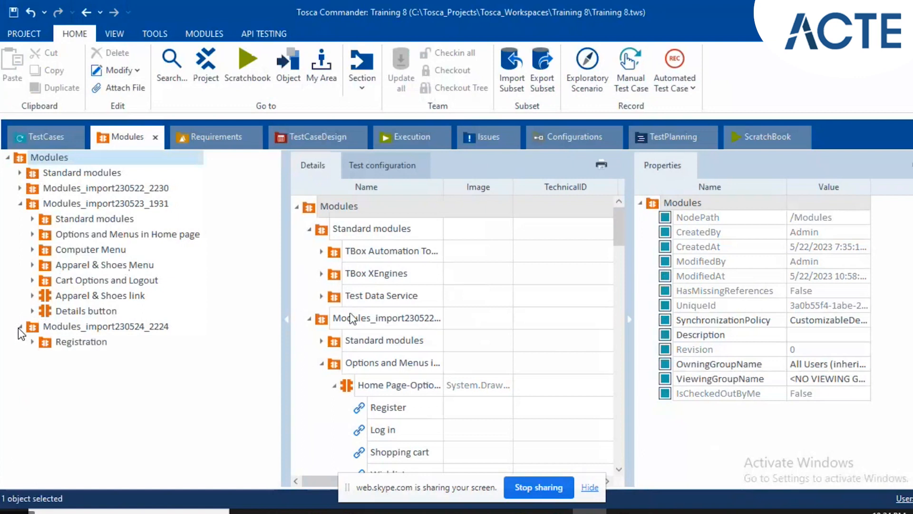
click(49, 345)
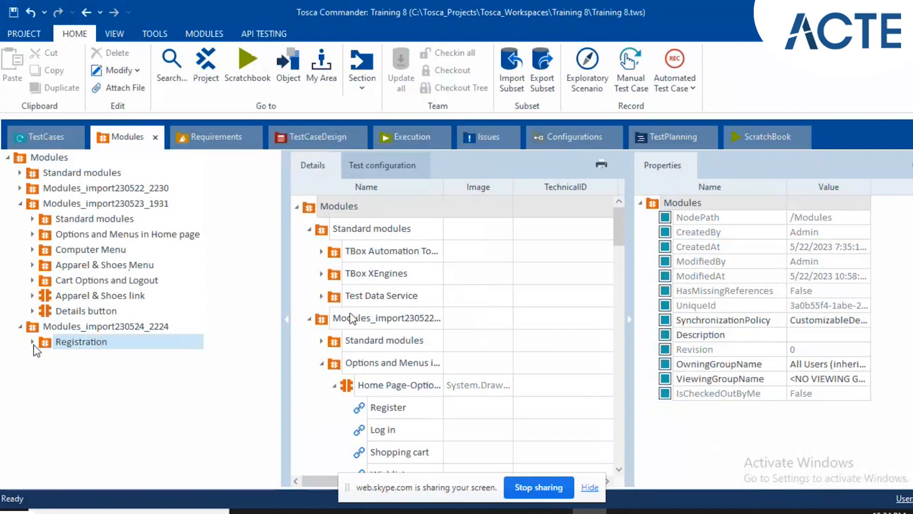
click(32, 342)
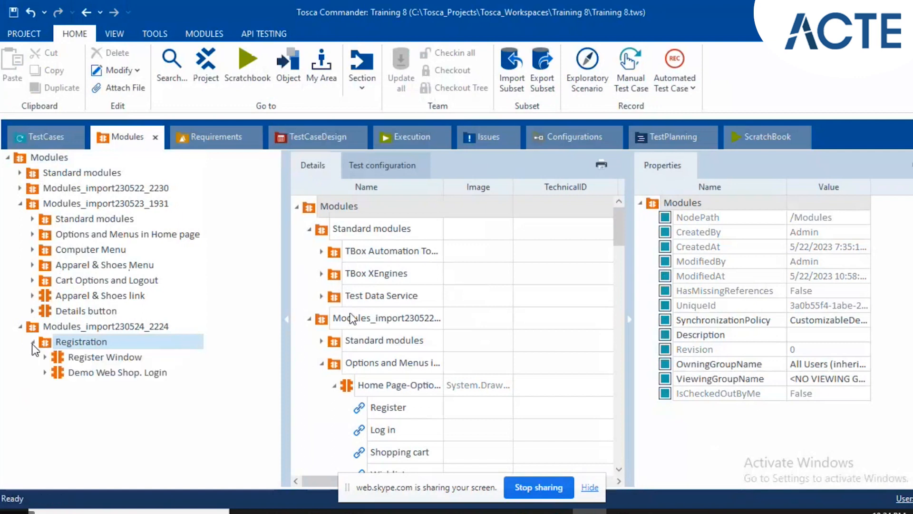
click(91, 363)
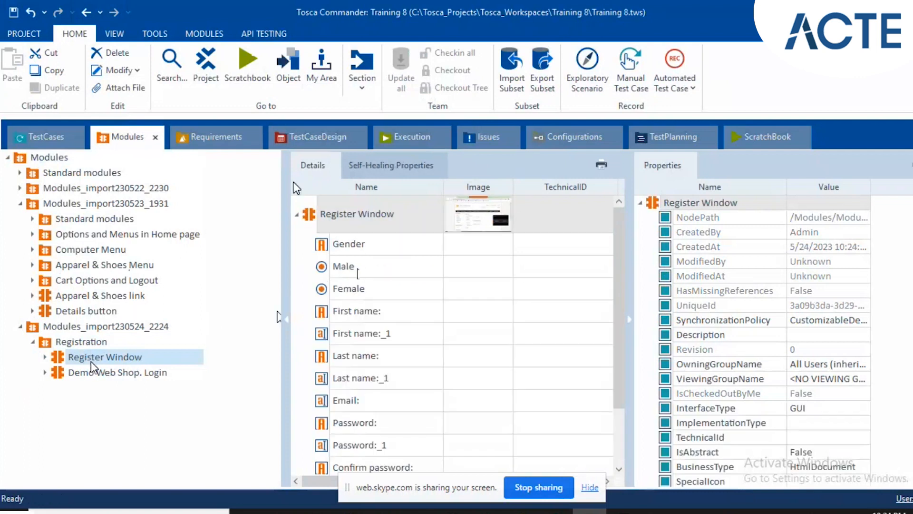
Switch to the Demo Web Shop in Chrome, log out of the account, and return to Tosca Commander.
click(45, 139)
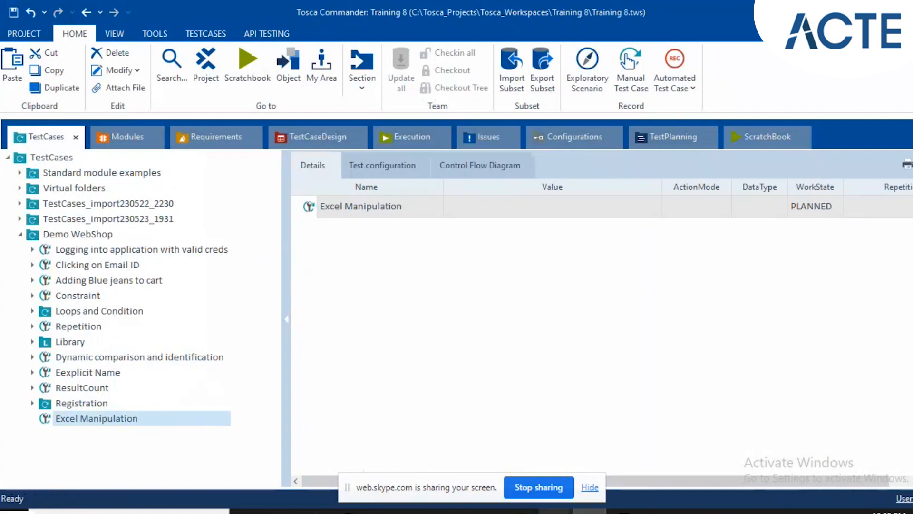
click(555, 511)
click(472, 453)
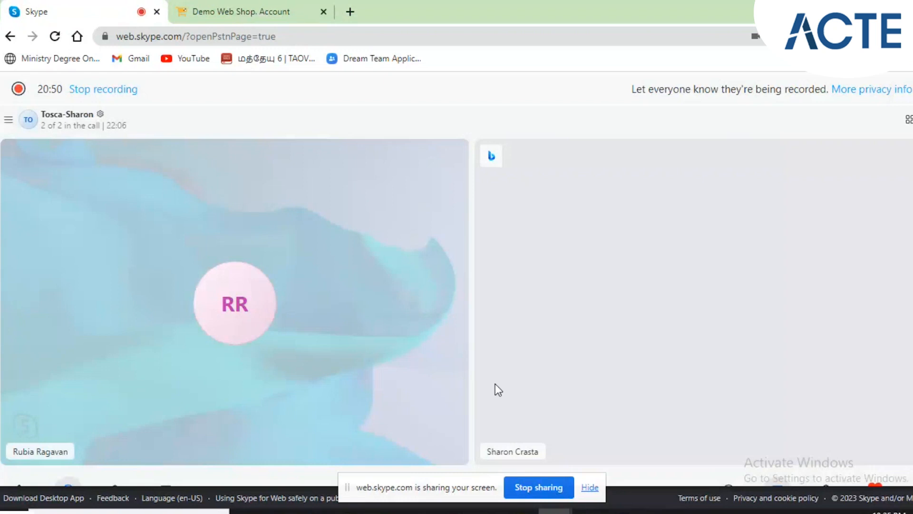
click(257, 14)
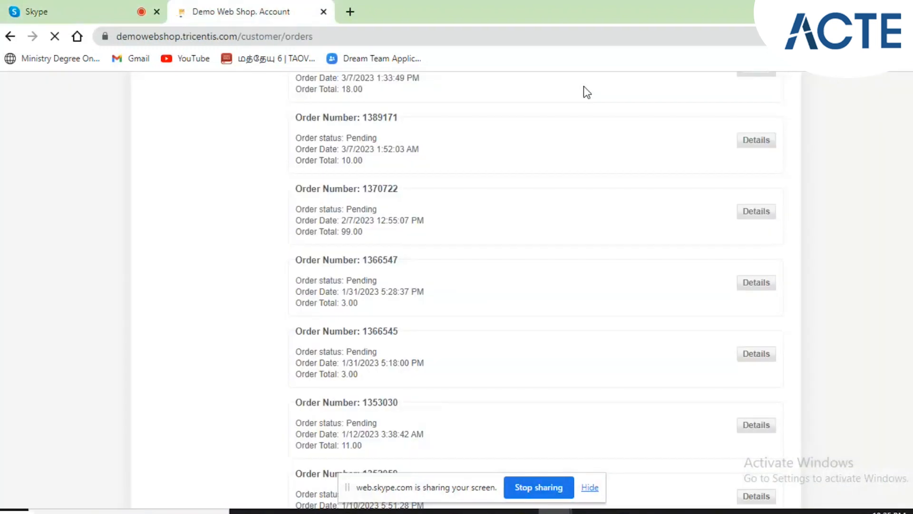
scroll(464, 305, up, 7)
scroll(465, 307, up, 15)
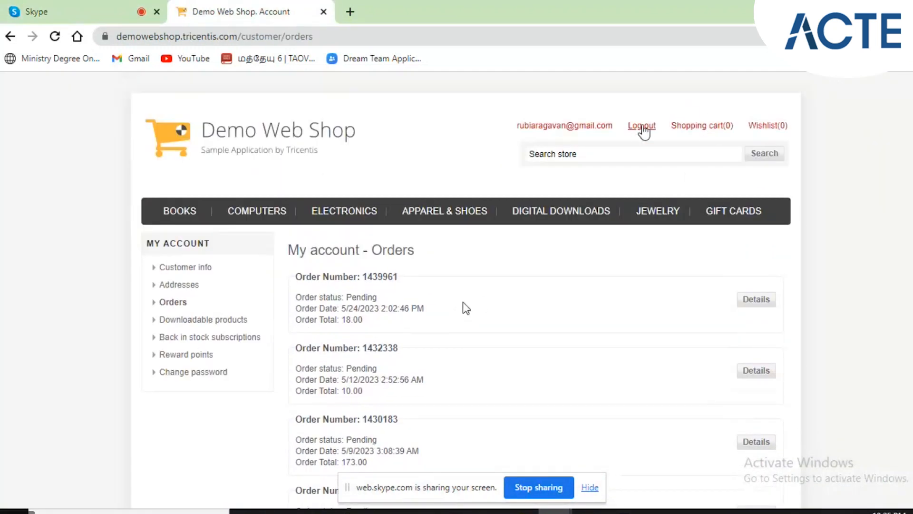
click(638, 129)
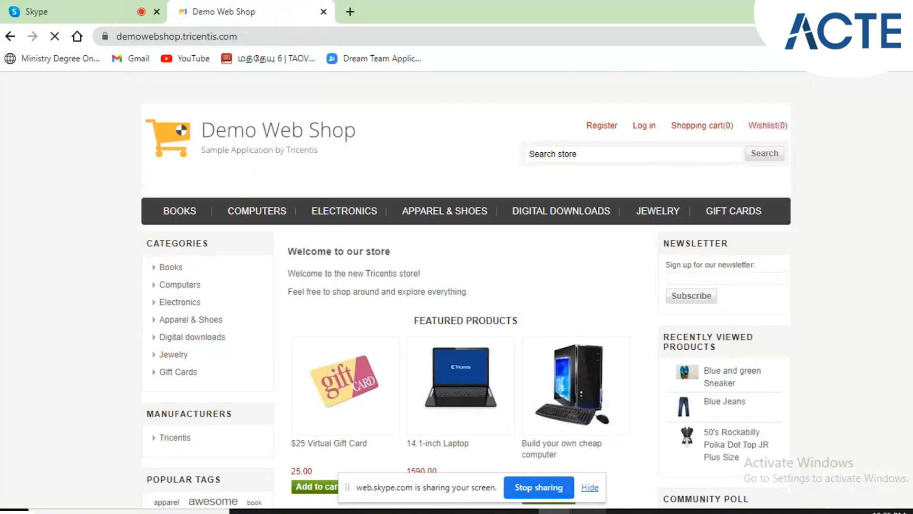
click(590, 511)
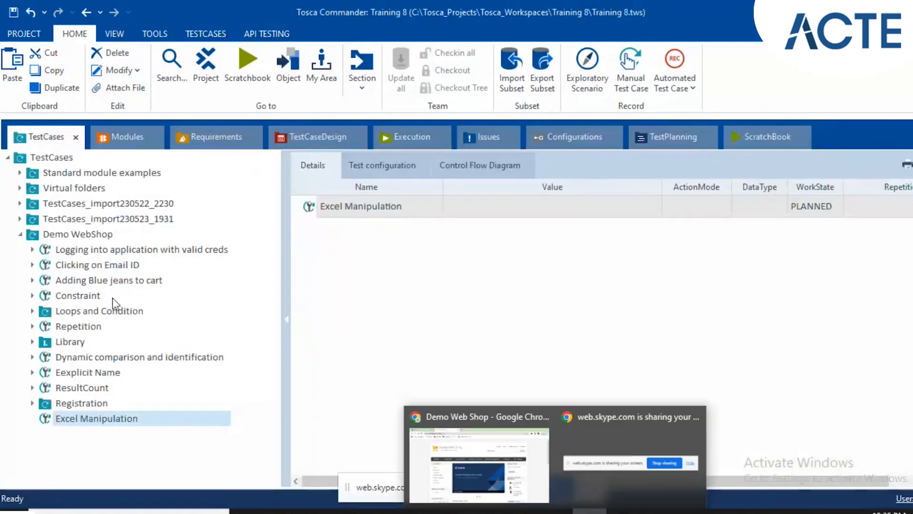
Add the Home Page-Options module from Options and Menus in Home page to the Excel Manipulation test case.
click(119, 135)
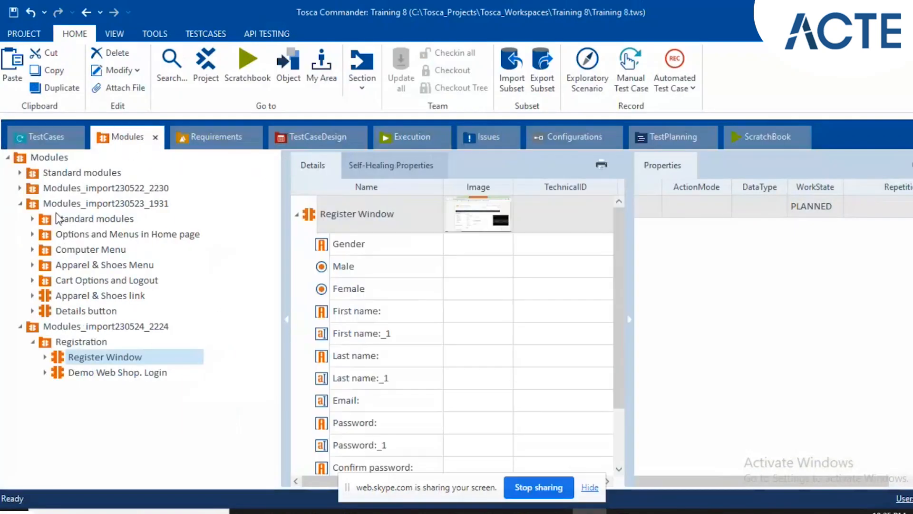
click(48, 228)
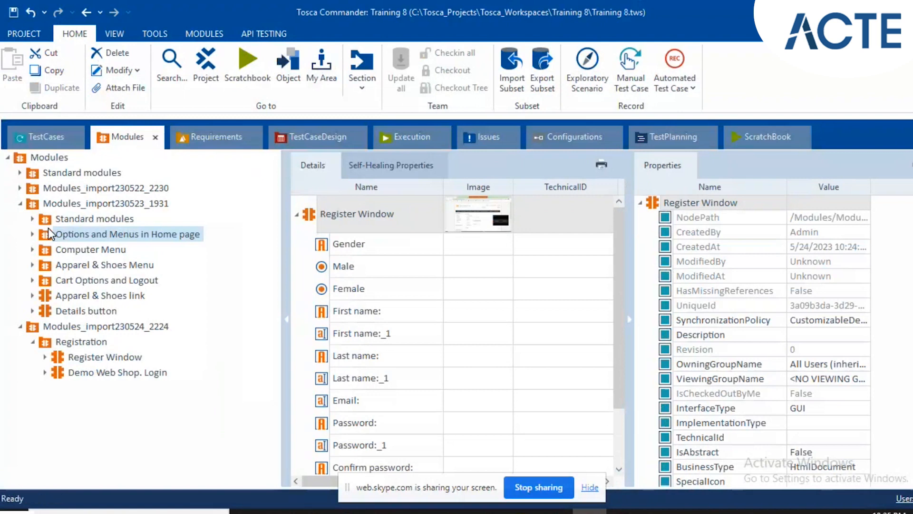
drag(332, 241, 111, 417)
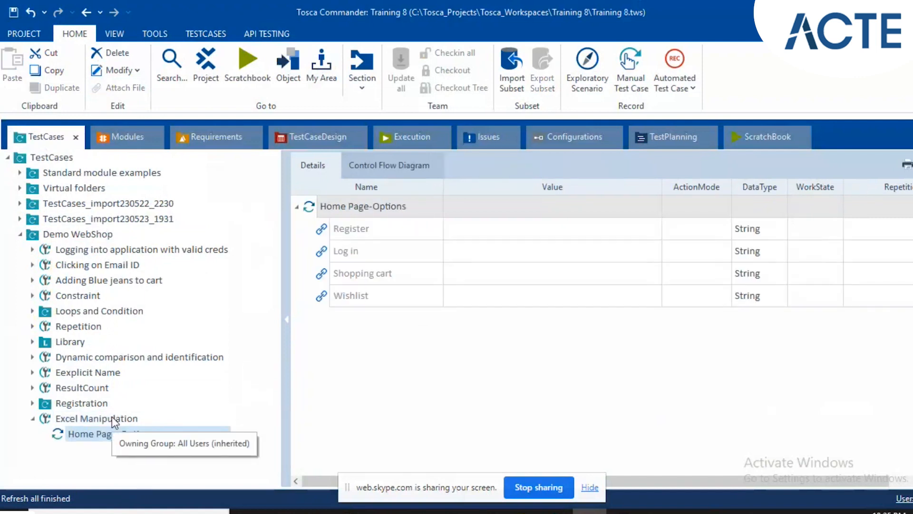
Rename the Home Page-Options test step as Clicking on register button.
key(F2)
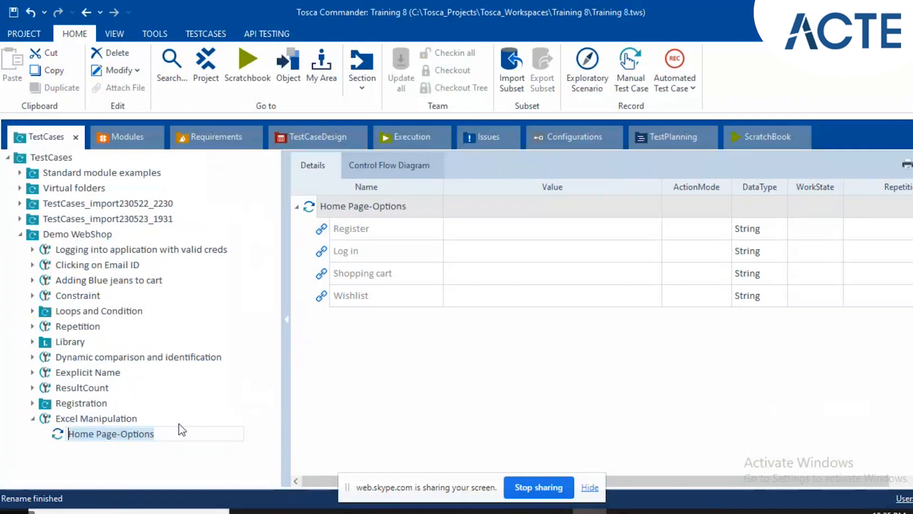
text(Clicki)
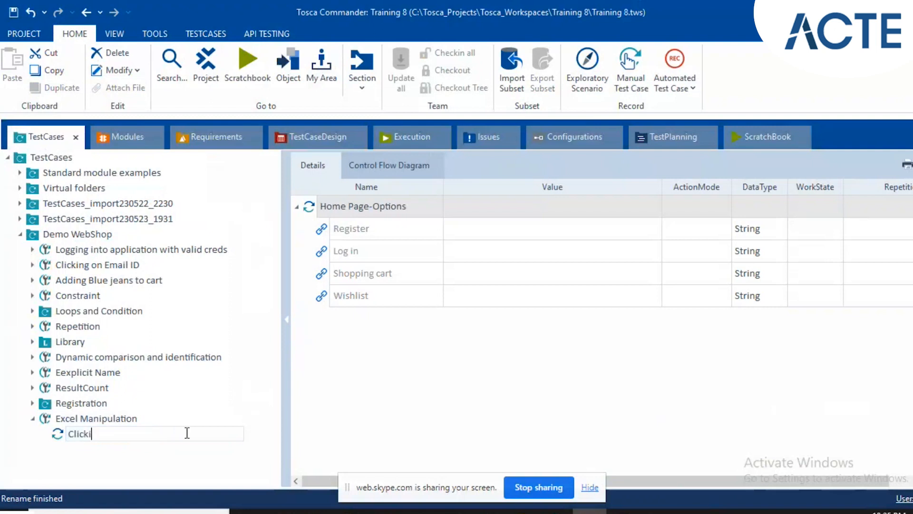
text(ng on r)
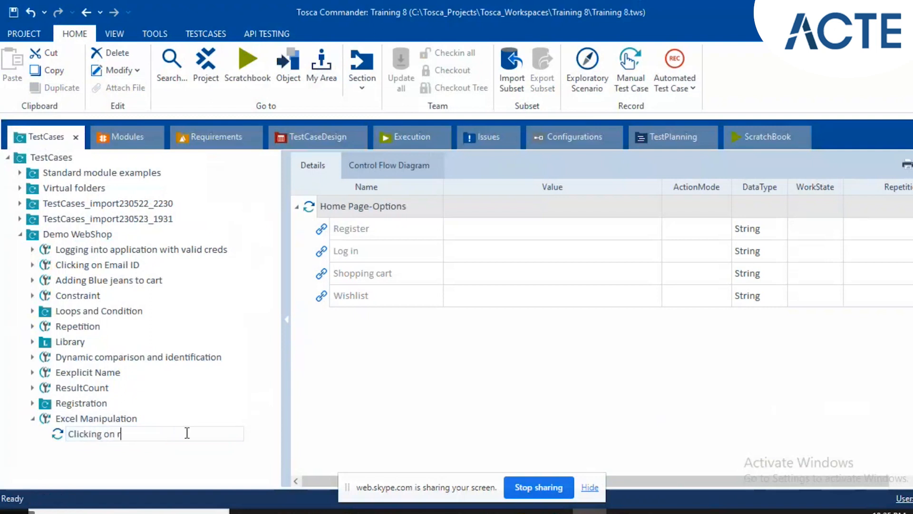
text(e gister button)
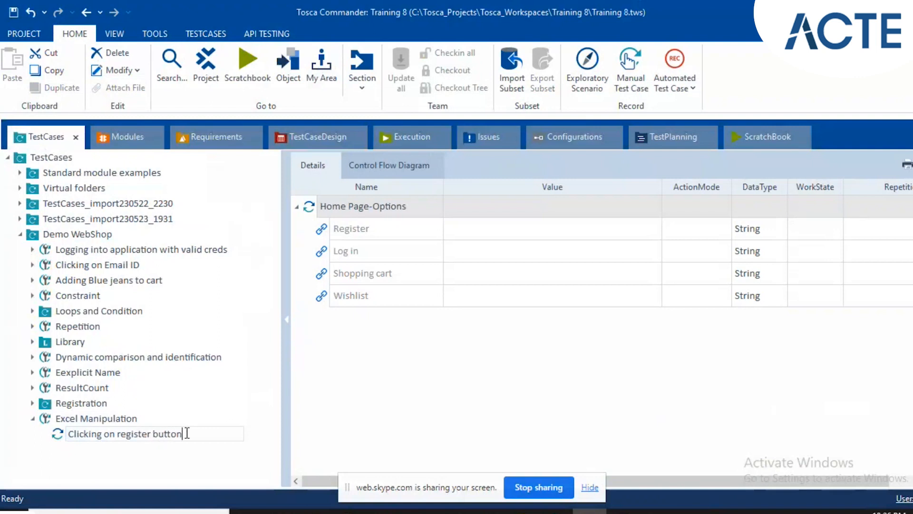
key(Return)
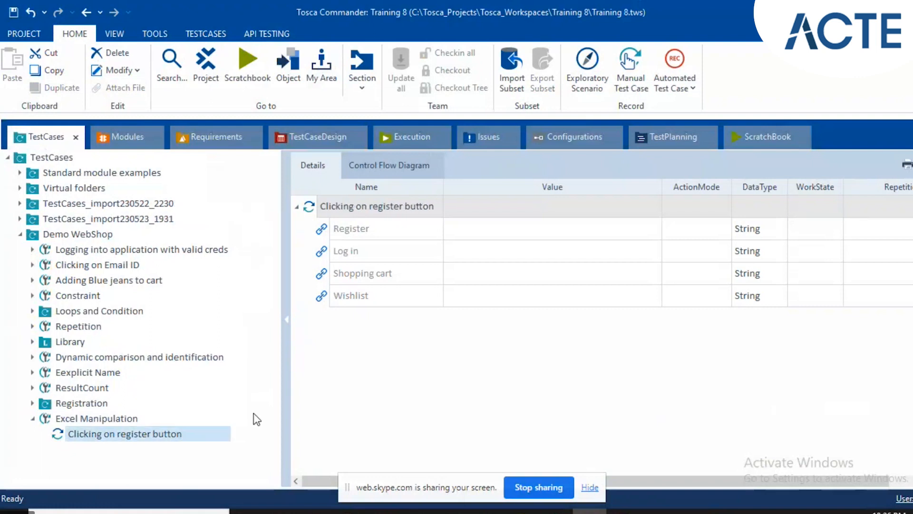
Set the Register link's value to x in the Clicking on register button test step.
click(477, 233)
click(479, 233)
text(x)
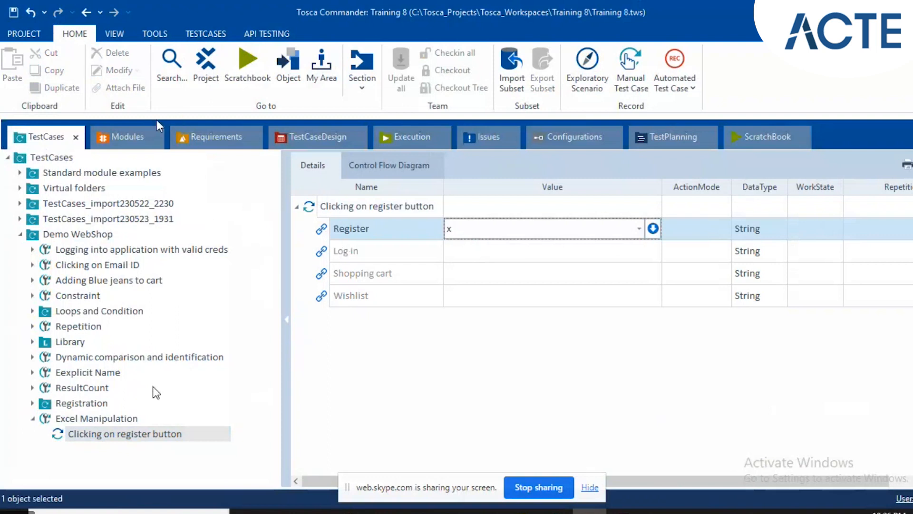
key(Return)
Open the Demo Web Shop's Register page in Chrome and return to Tosca Commander.
mouse_move(555, 511)
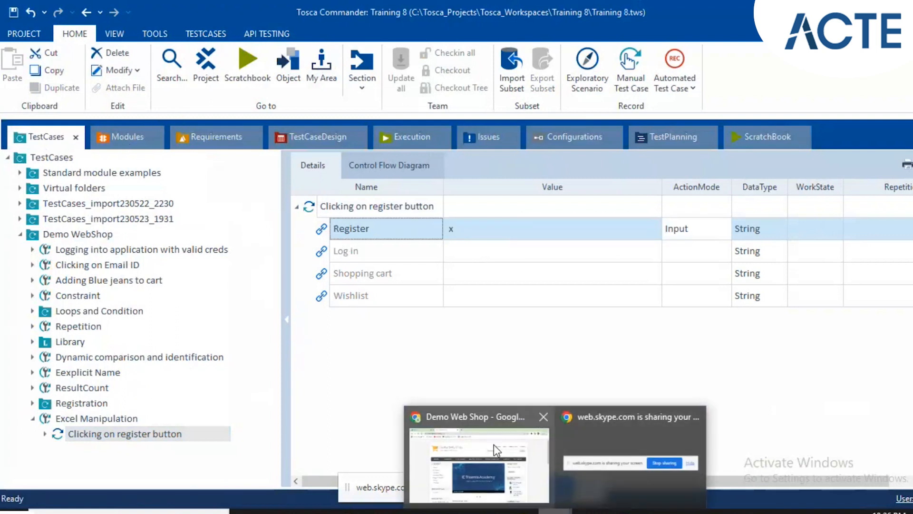
click(494, 448)
click(596, 134)
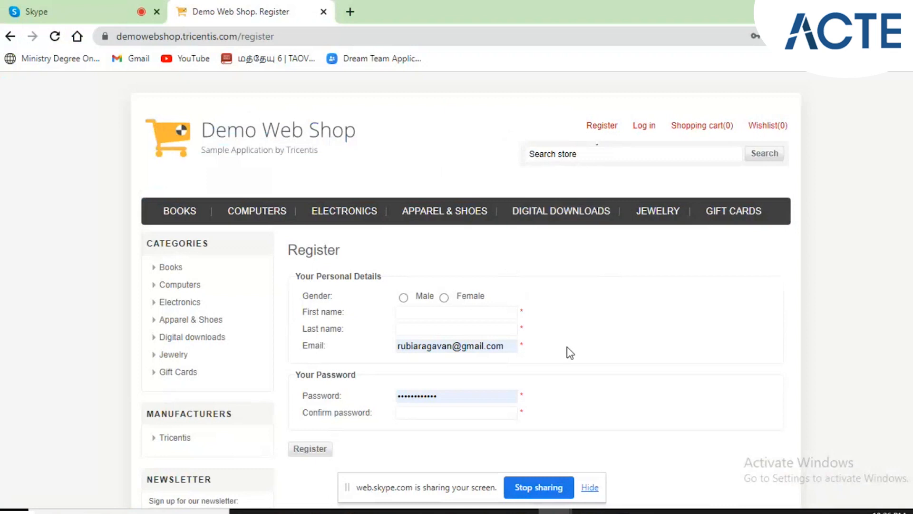
key(alt+Tab)
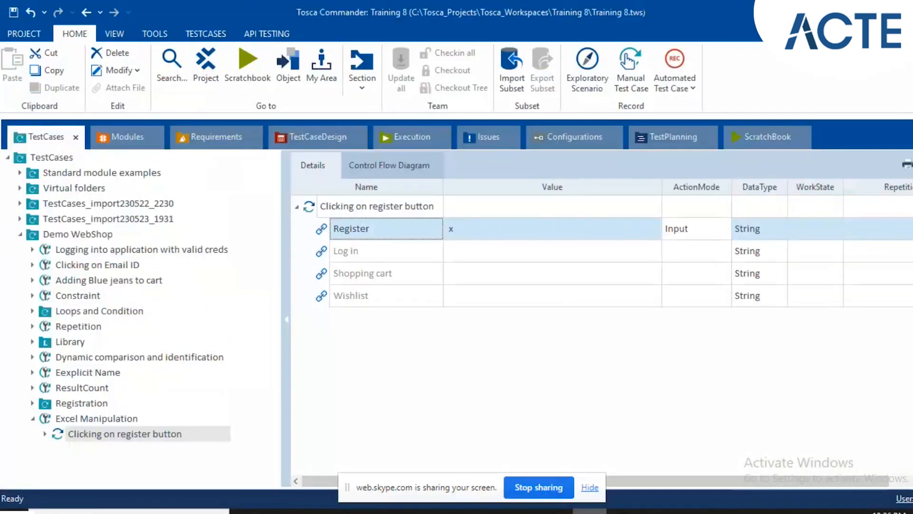
Add the TBox Open Excel Workbook module from the standard Excel modules under TBox XEngines to the Excel Manipulation test case.
click(120, 141)
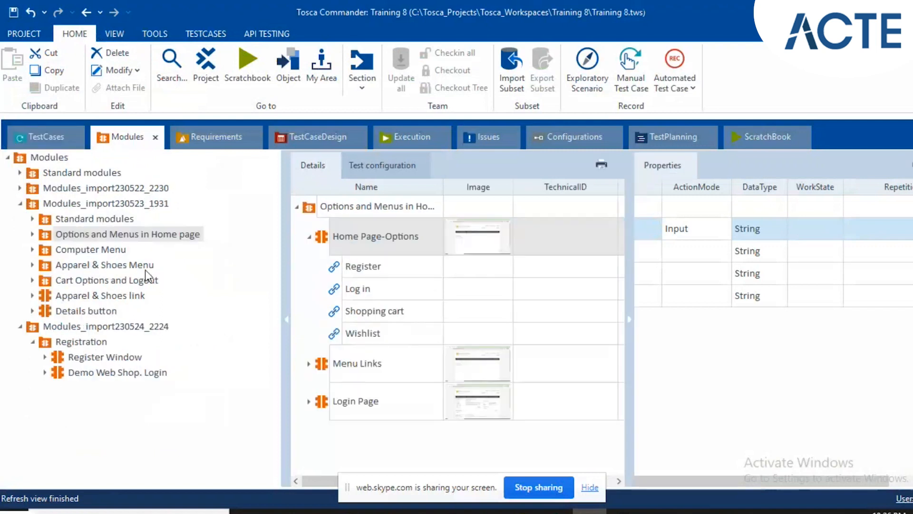
click(21, 173)
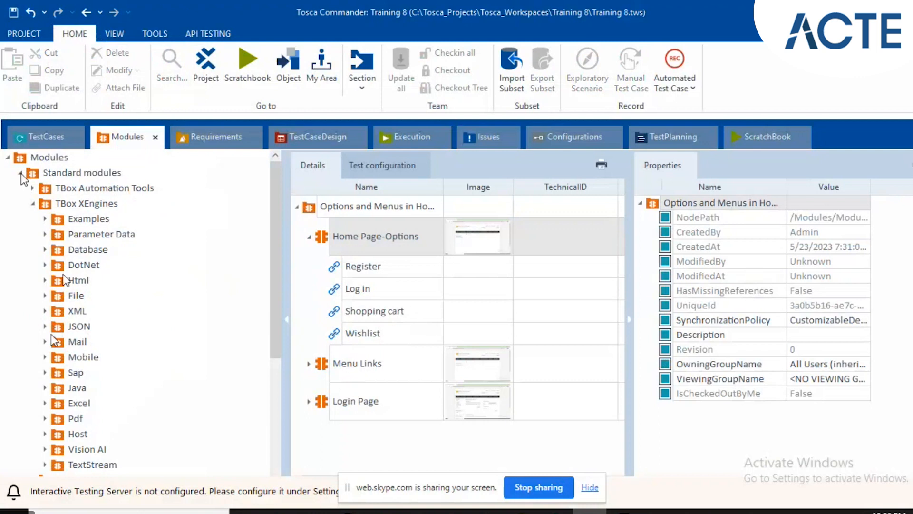
scroll(53, 342, down, 1)
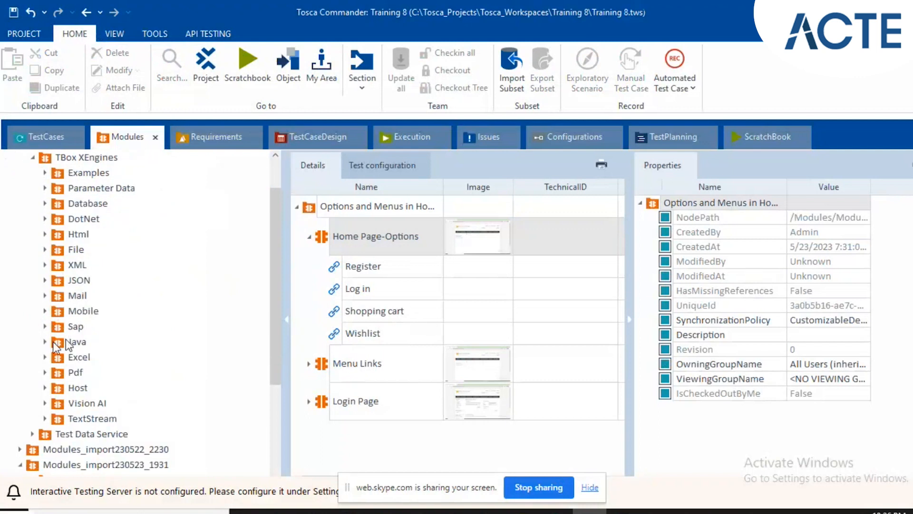
click(44, 357)
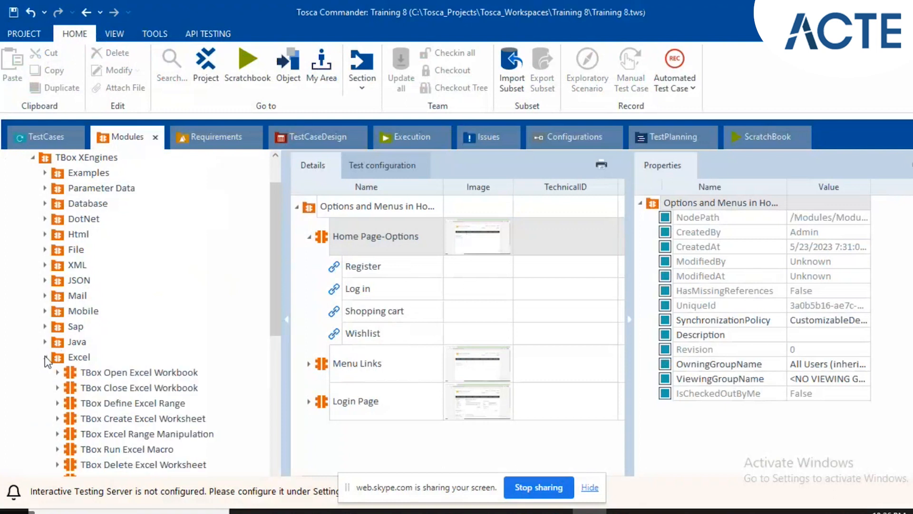
scroll(97, 466, down, 3)
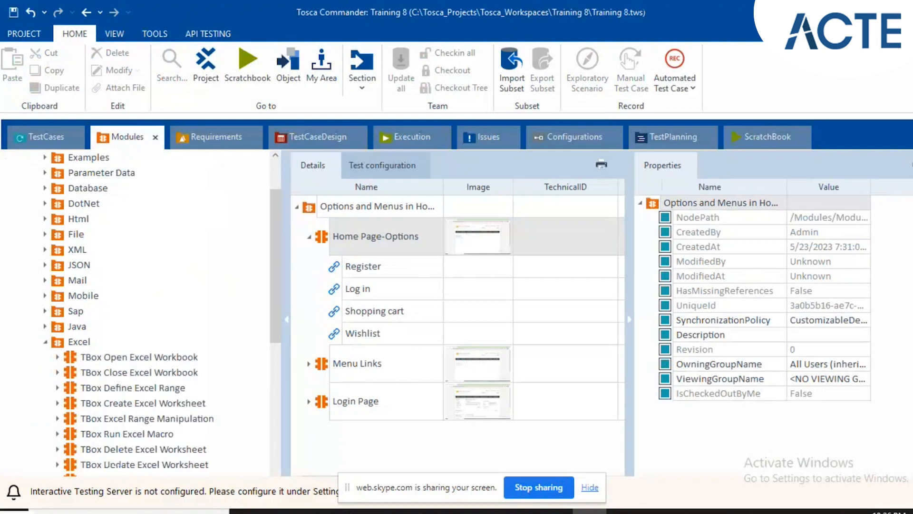
click(74, 326)
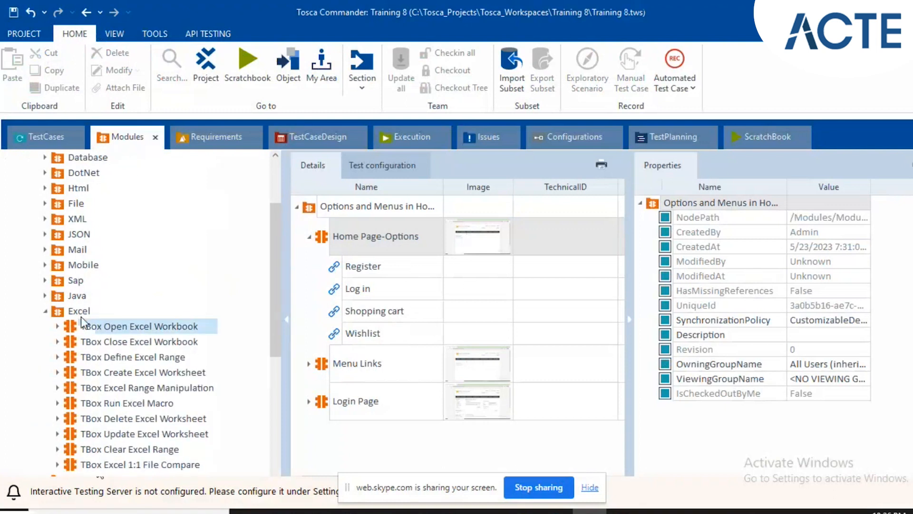
drag(73, 326, 98, 418)
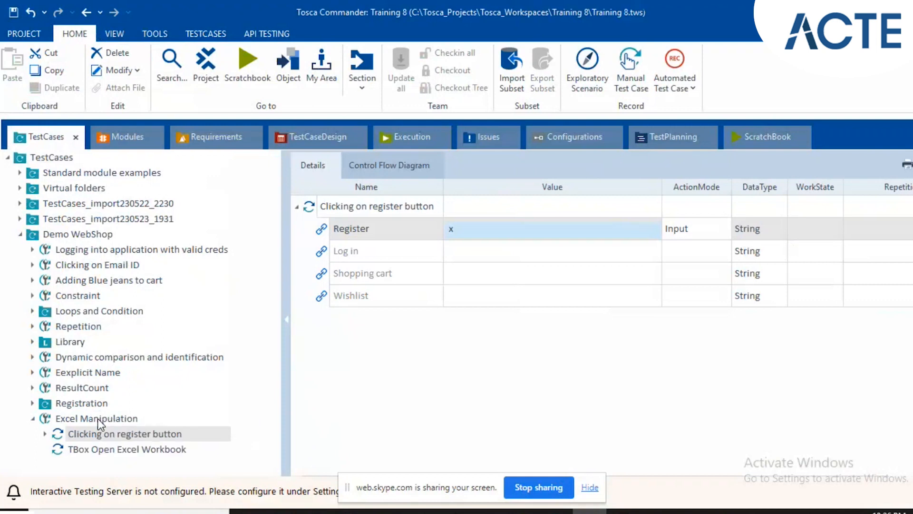
Select the Workbook Name value of TBox Open Excel Workbook and switch to the Registration file in the Tosca Teaching folder.
click(107, 452)
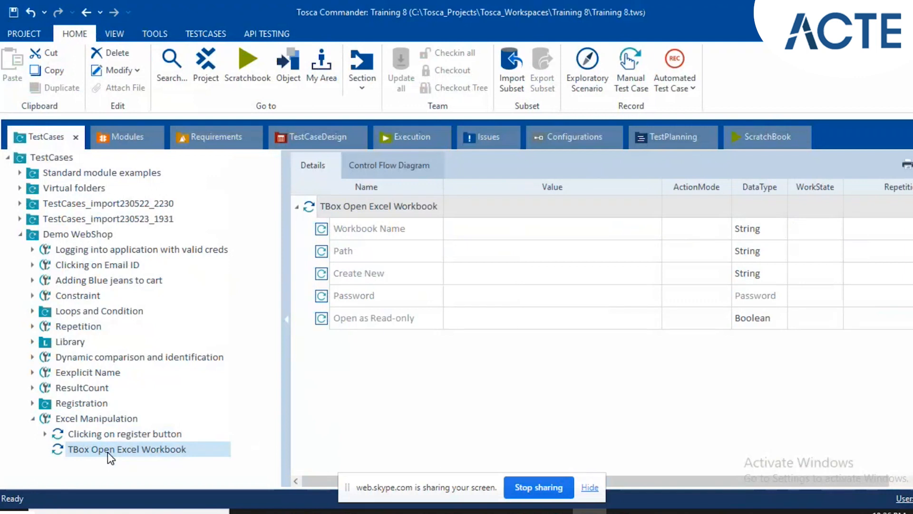
click(512, 234)
click(512, 235)
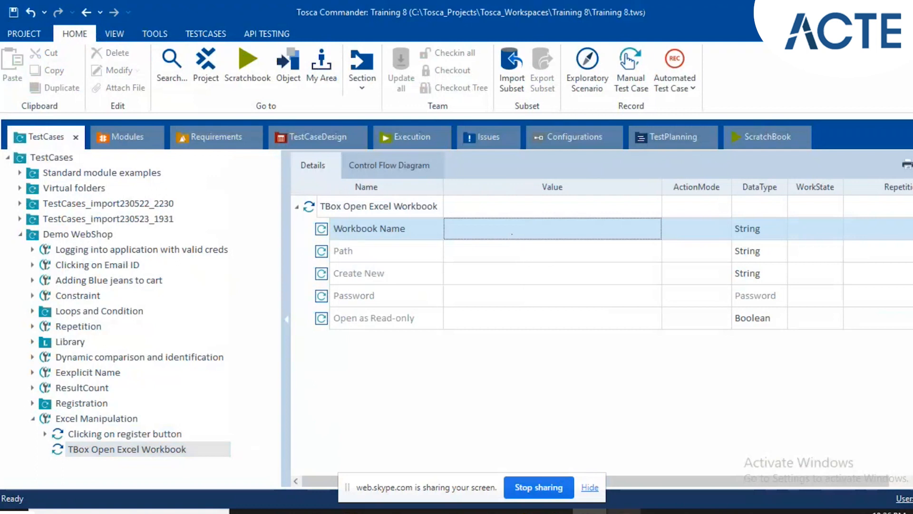
mouse_move(282, 511)
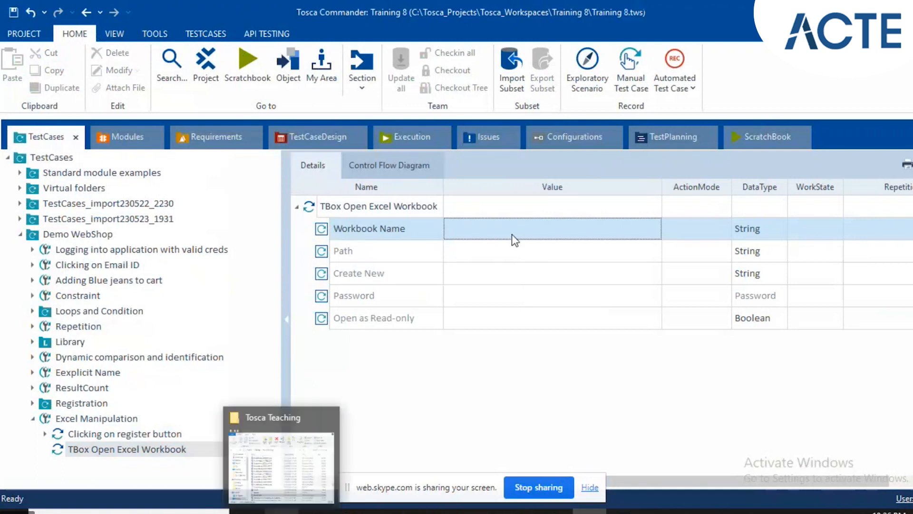
click(280, 454)
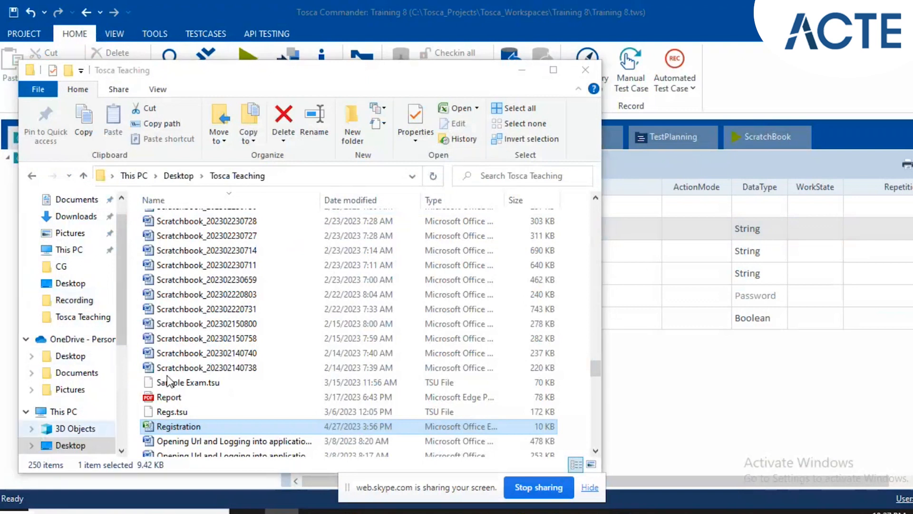
click(200, 430)
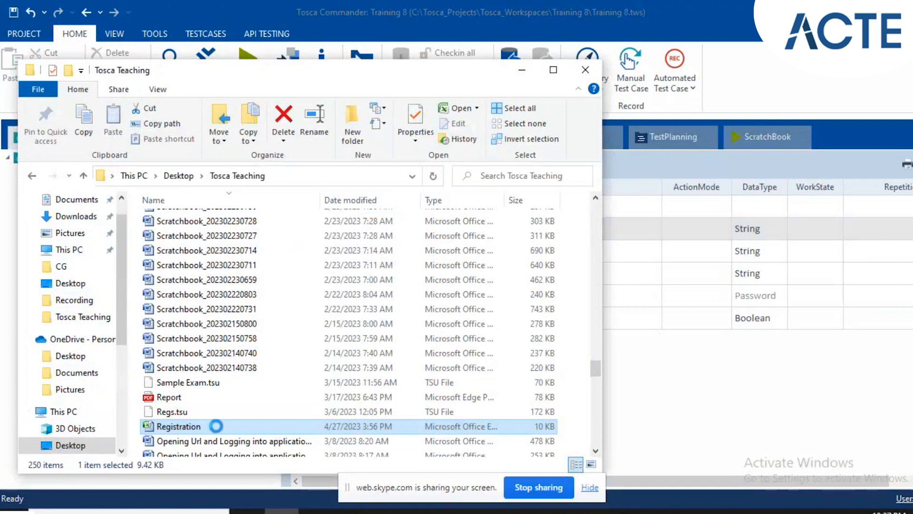
Locate the Registration workbook in the Tosca Teaching folder and return to Tosca Commander.
key(r)
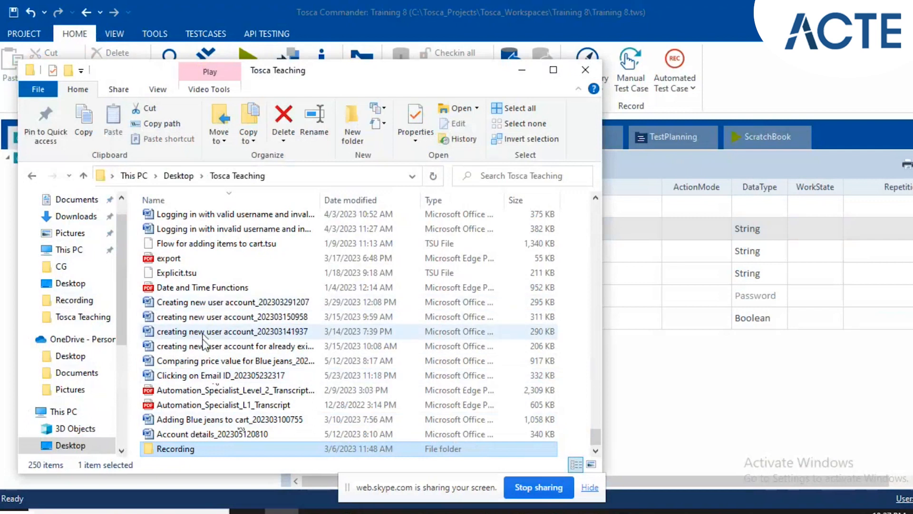
scroll(206, 343, up, 2)
scroll(204, 339, up, 3)
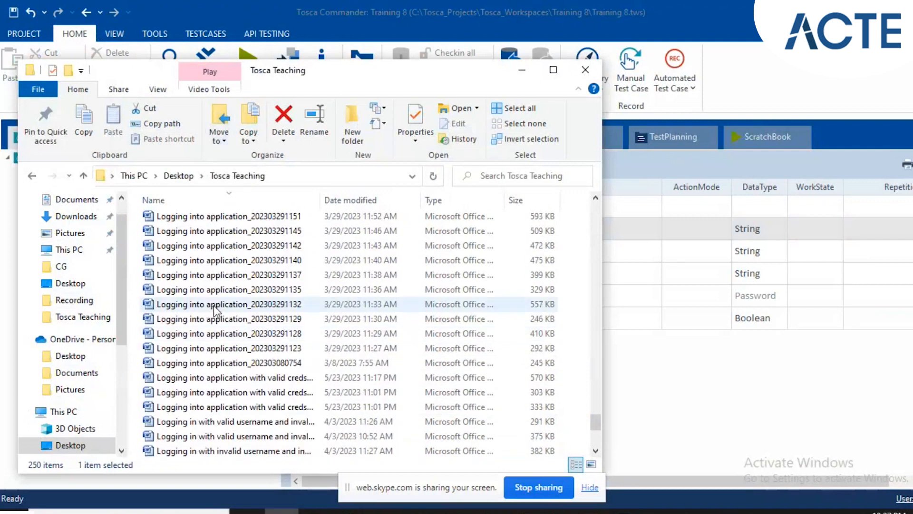
scroll(213, 306, down, 4)
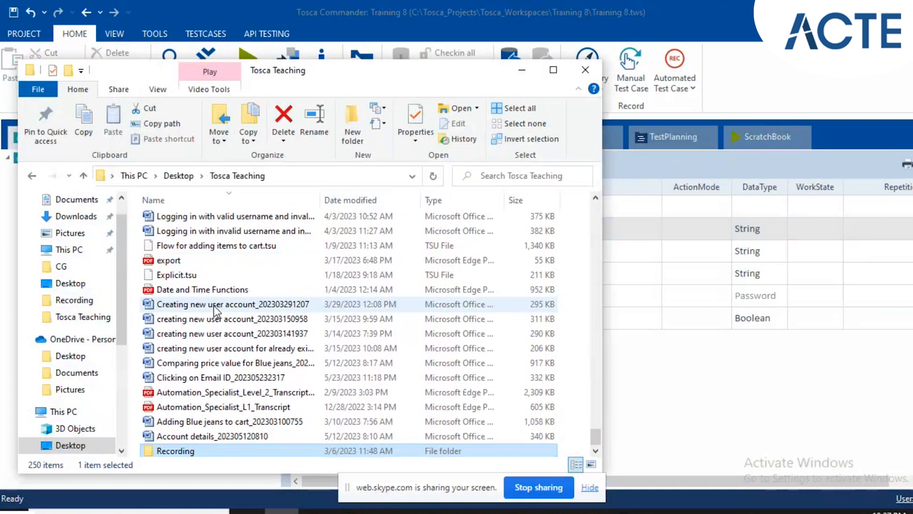
scroll(213, 306, up, 5)
scroll(213, 306, up, 15)
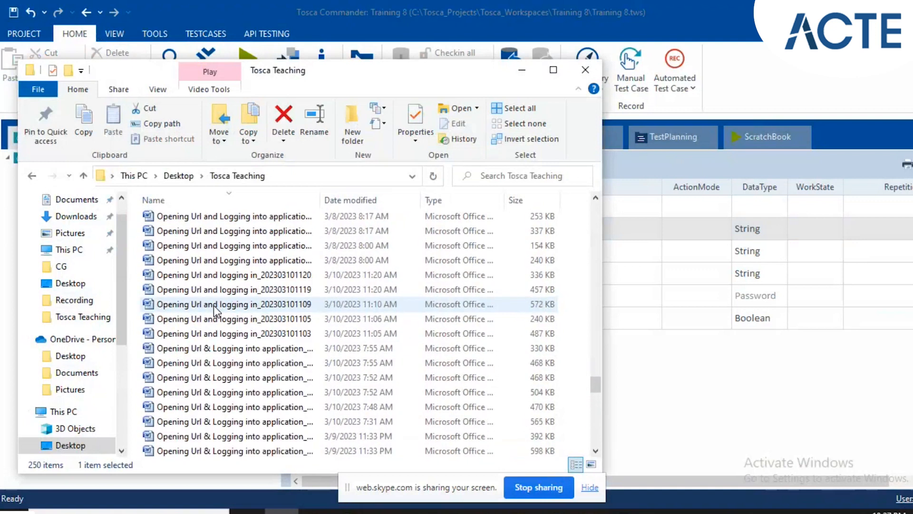
scroll(213, 305, up, 5)
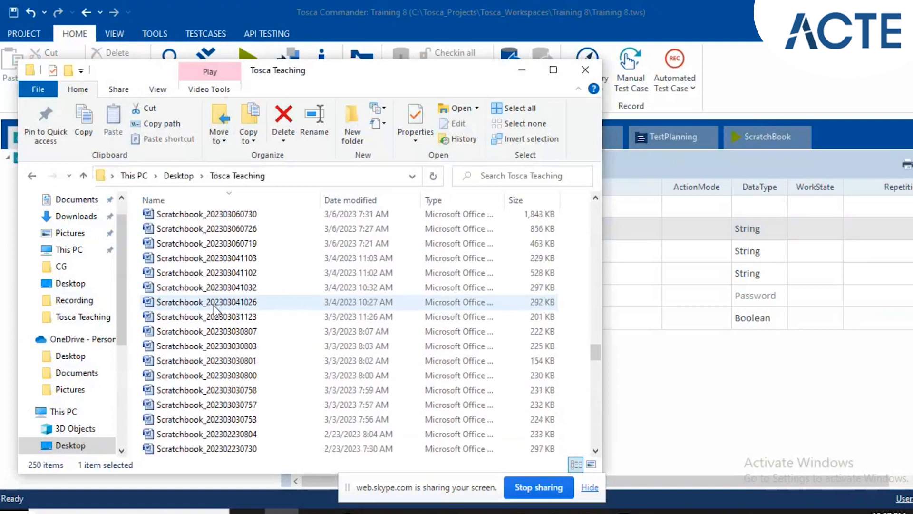
scroll(213, 306, down, 10)
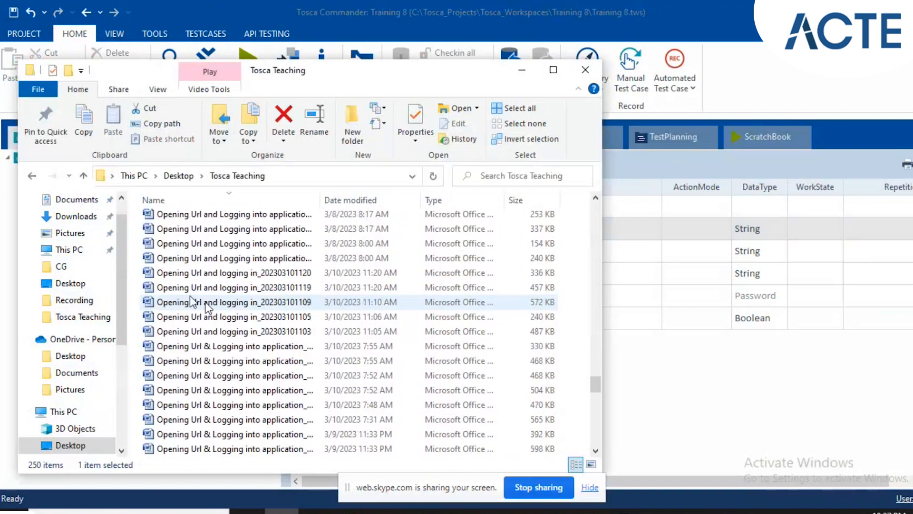
scroll(187, 220, up, 3)
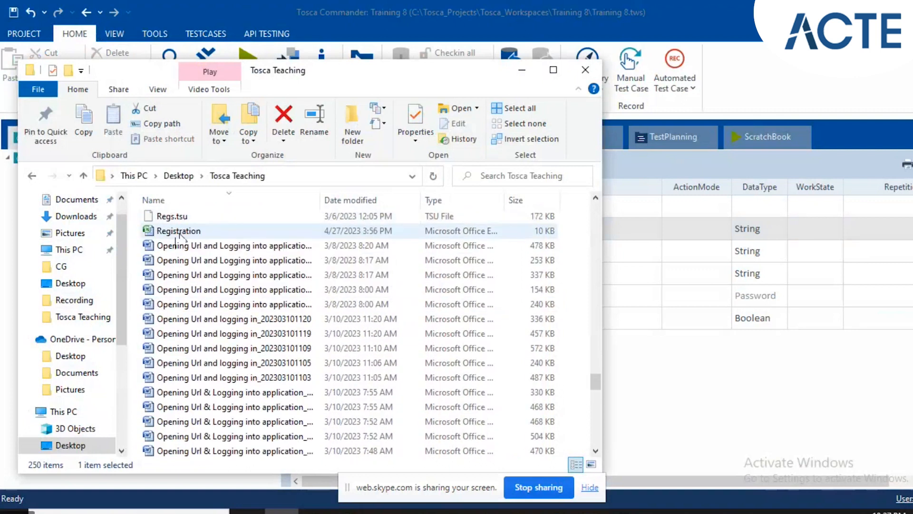
double_click(178, 234)
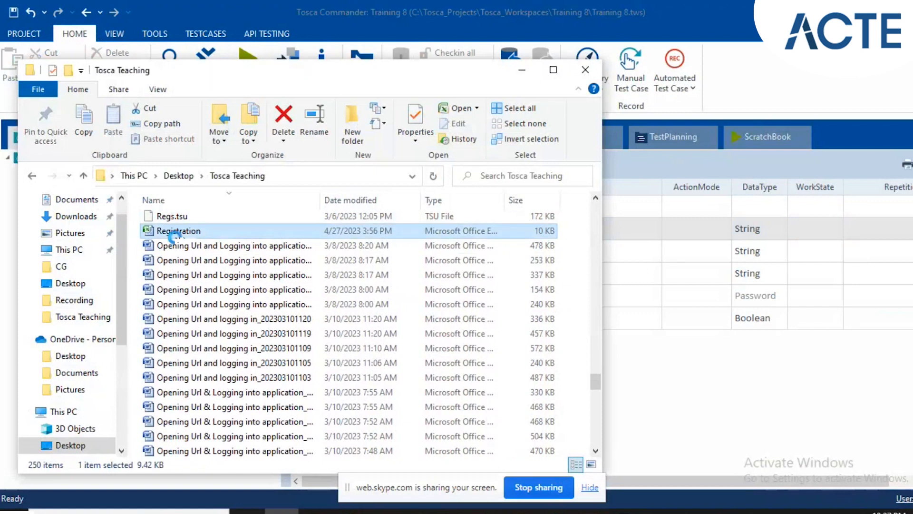
right_click(176, 233)
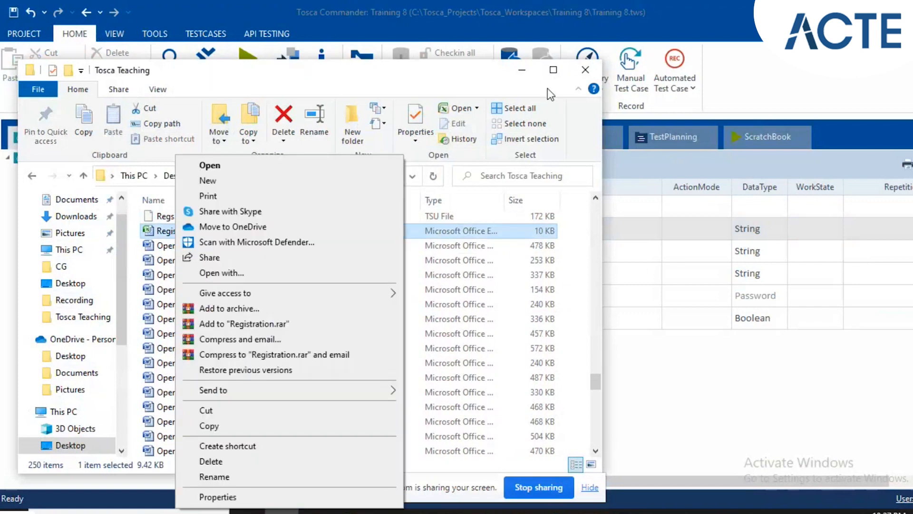
click(519, 73)
click(518, 73)
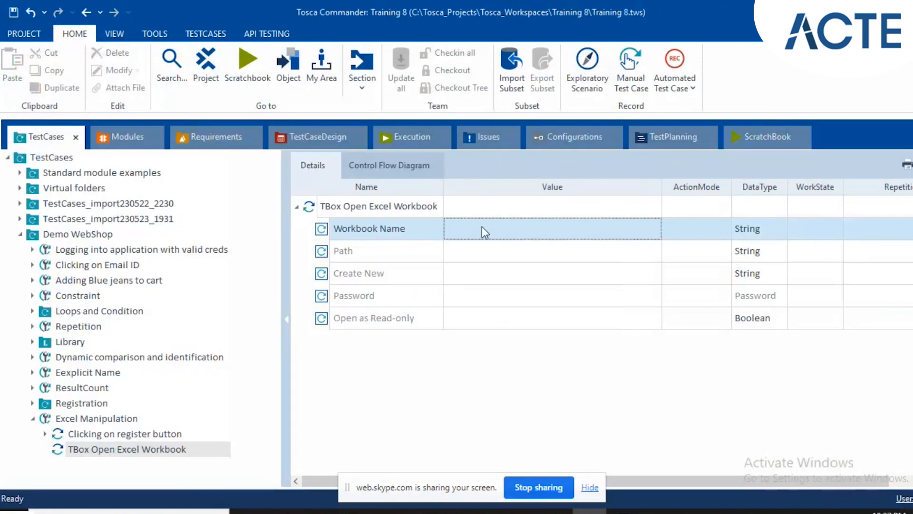
Set the Workbook Name value of TBox Open Excel Workbook to Registration.xlsx.
click(482, 227)
text(Registra)
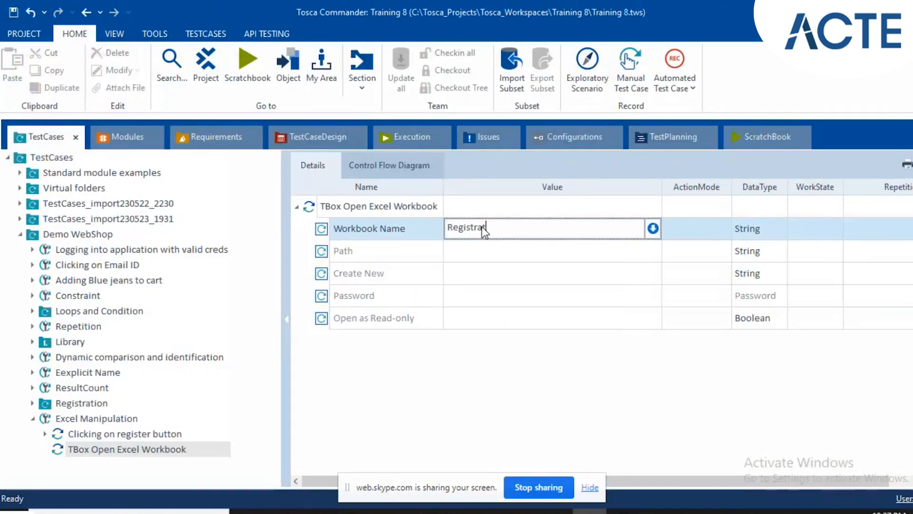
text(tion.xlsx)
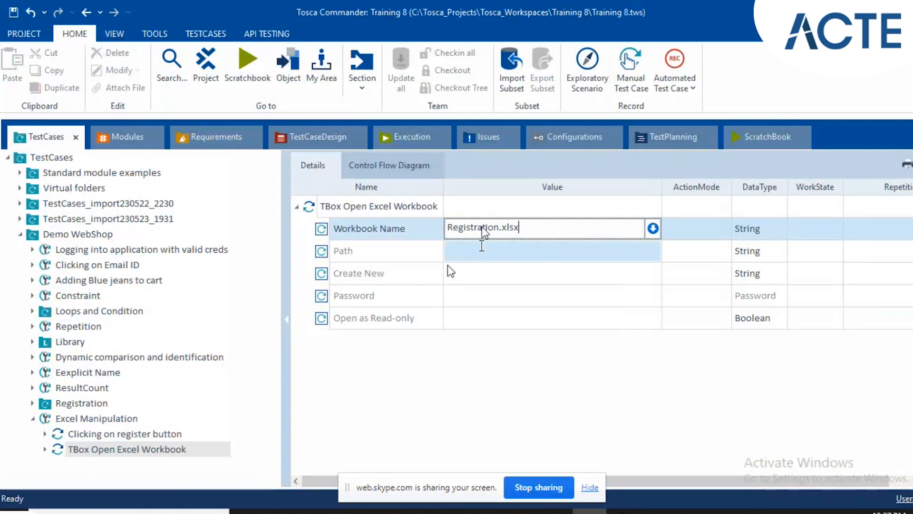
Open the Path value for editing and copy the Registration workbook's folder location from its file properties.
click(481, 247)
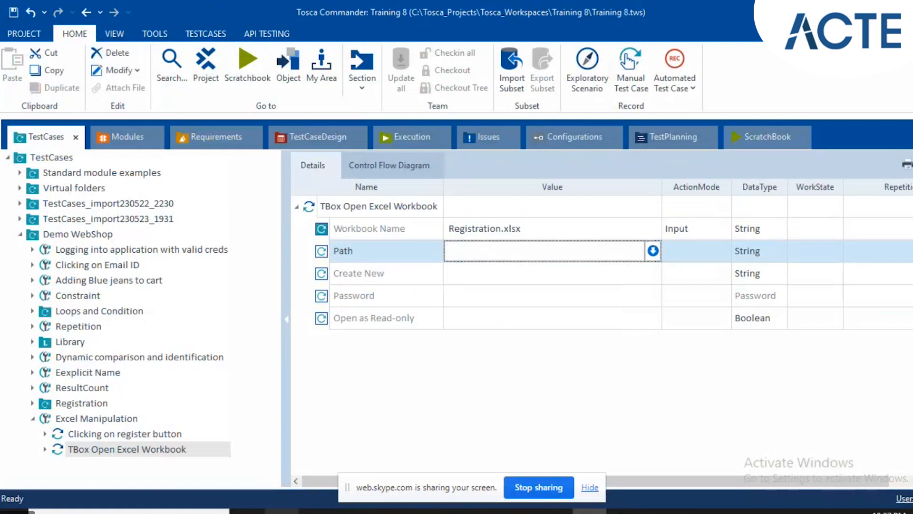
click(281, 511)
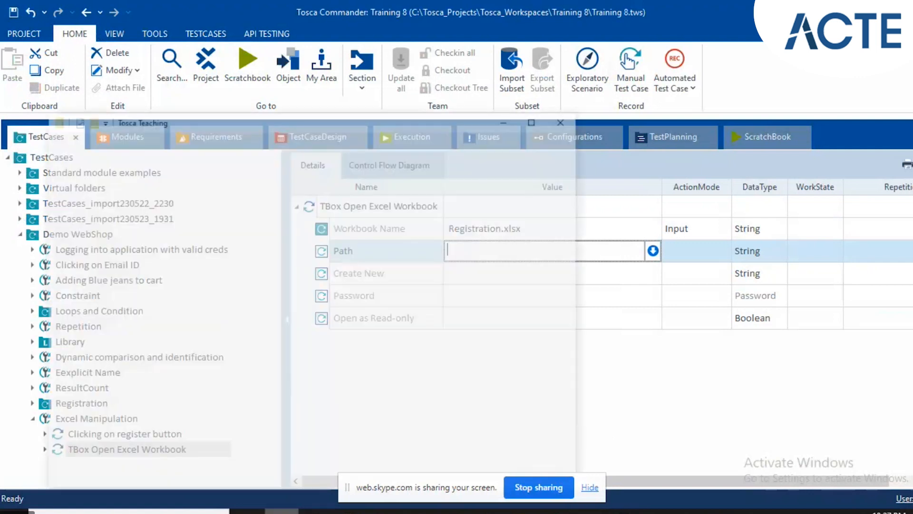
right_click(238, 231)
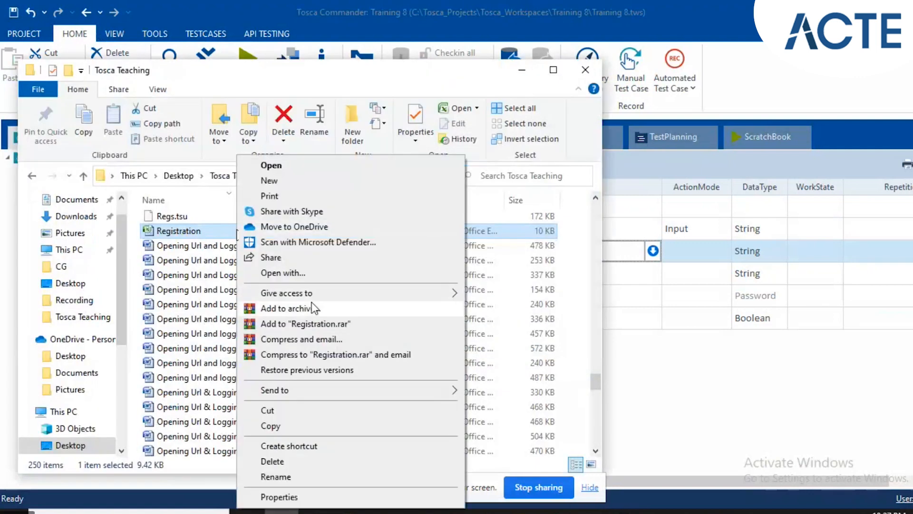
click(292, 497)
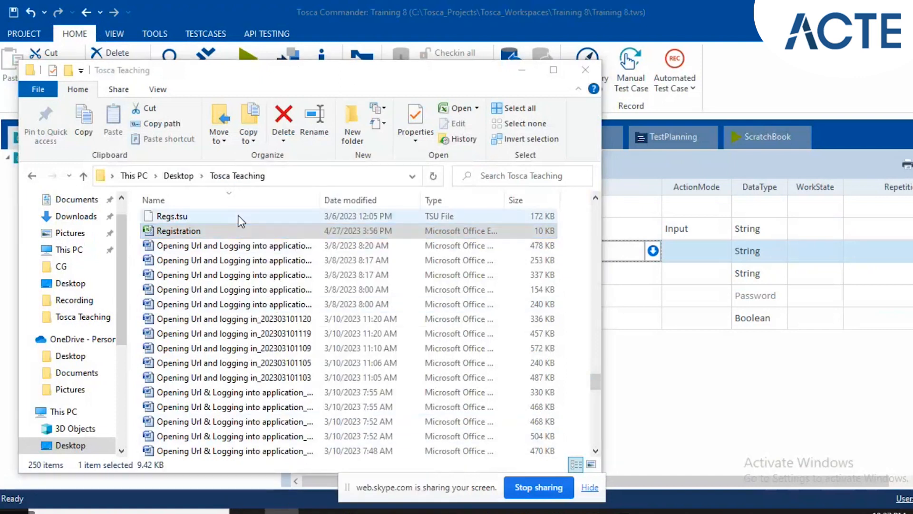
click(229, 233)
right_click(227, 230)
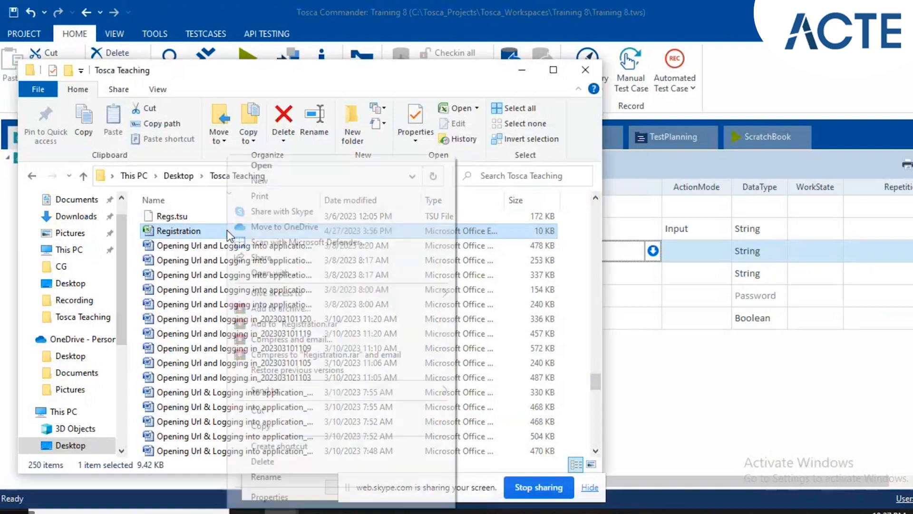
click(270, 496)
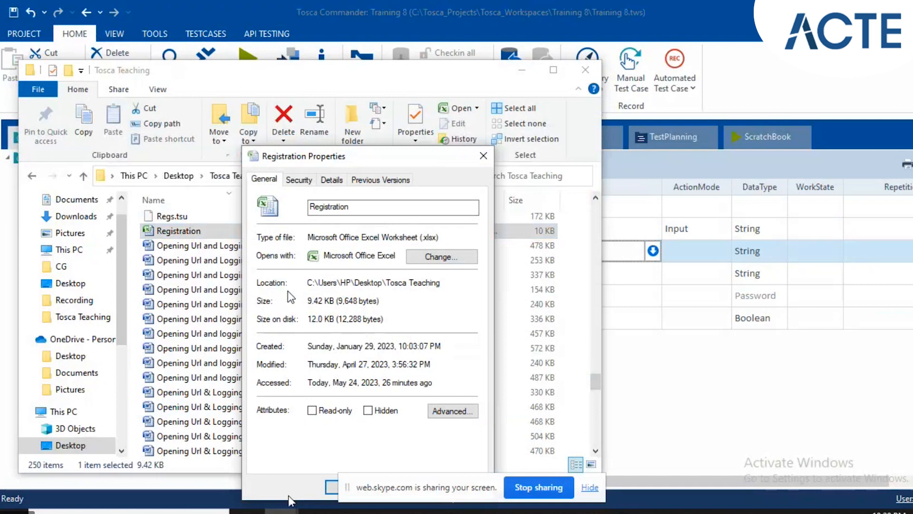
drag(308, 282, 452, 276)
key(ctrl+c)
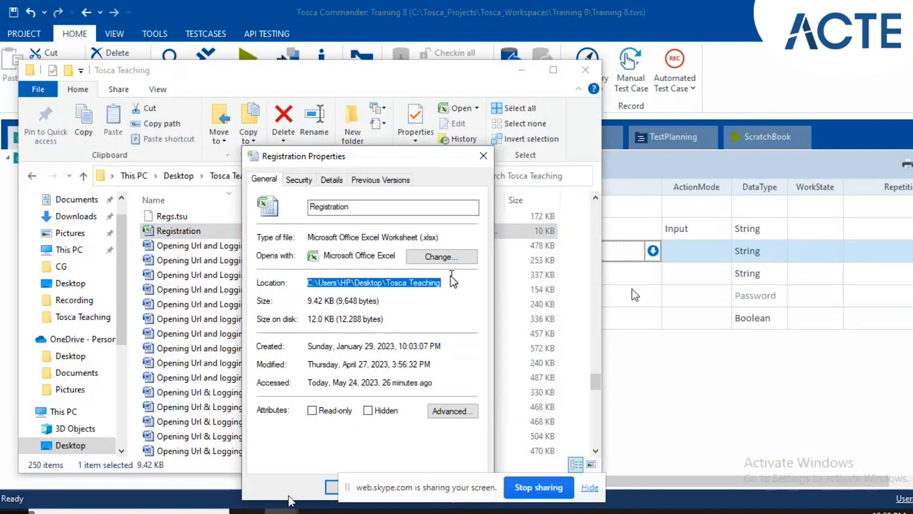
Back in Tosca Commander, set the Path value of TBox Open Excel Workbook to C:\Users\HP\Desktop\Tosca Teaching\Registration.xlsx.
key(alt+Tab)
click(468, 247)
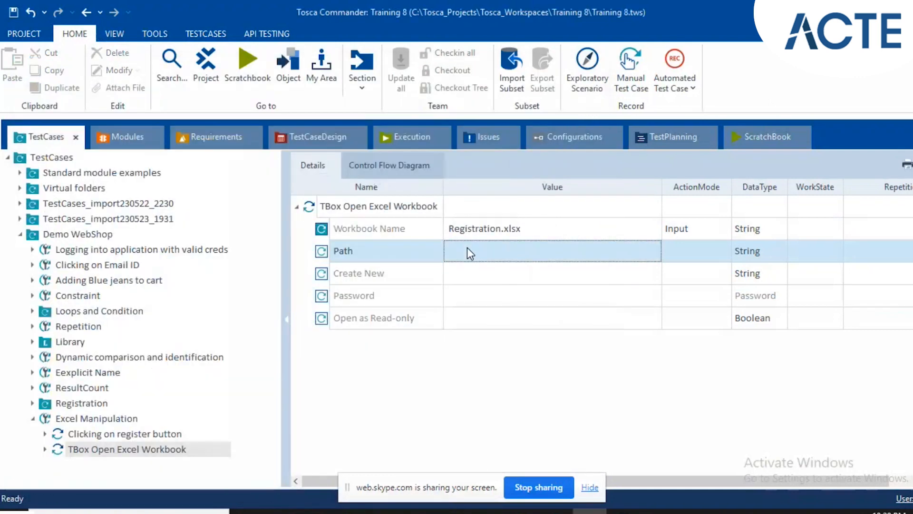
click(467, 249)
key(ctrl+v)
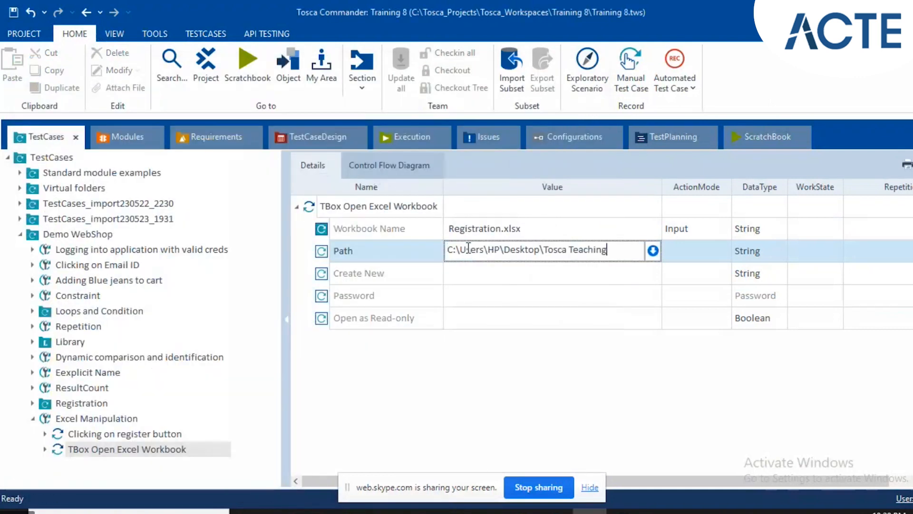
text(\Registration.xlsx)
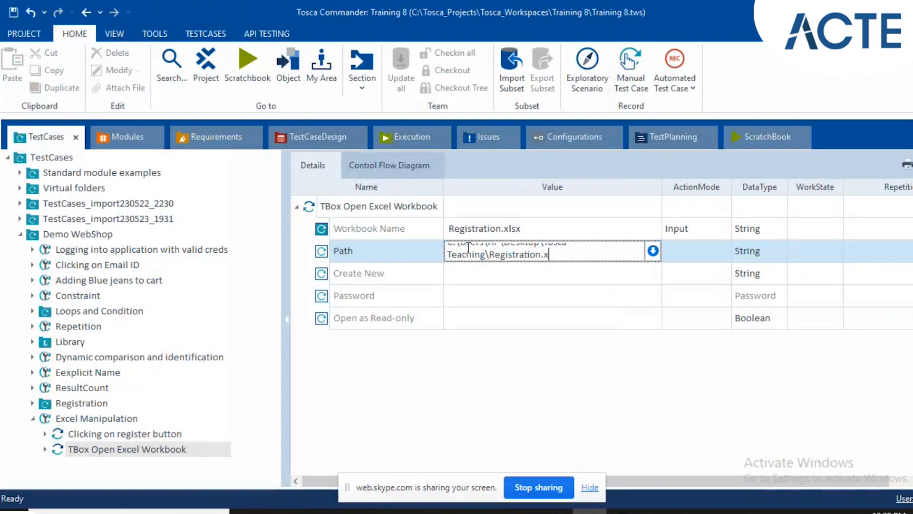
click(448, 226)
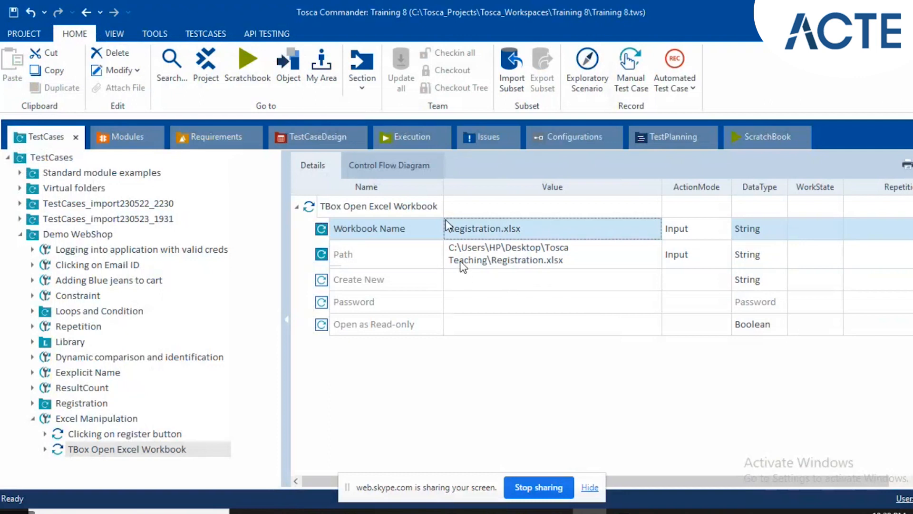
Review the Path, Create New, Password and Open as Read-only parameters of TBox Open Excel Workbook.
click(452, 250)
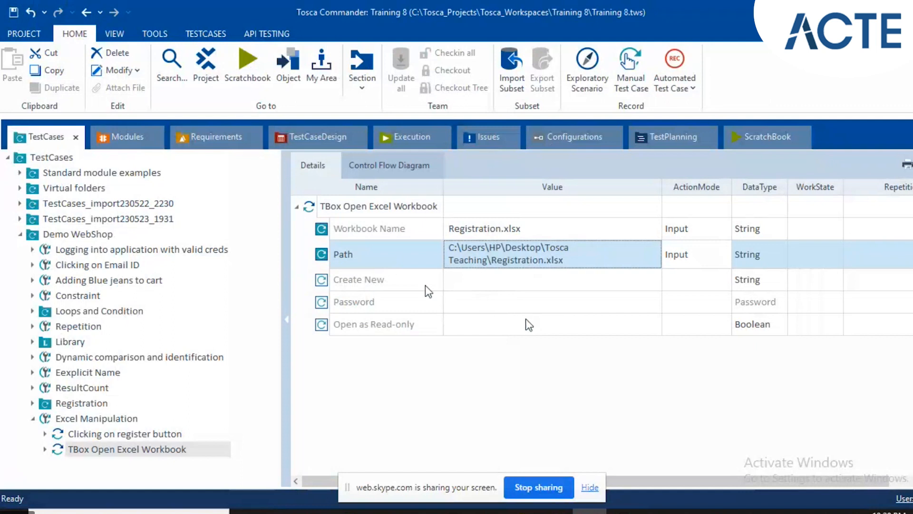
click(493, 299)
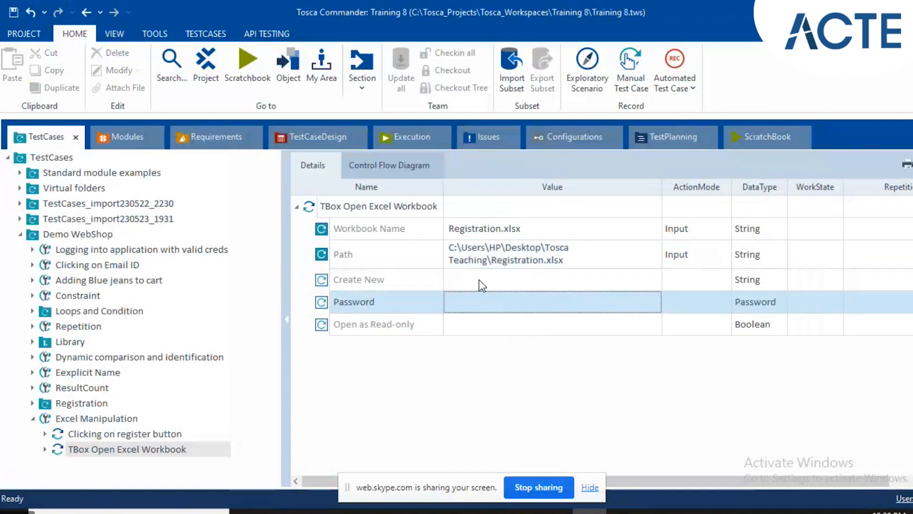
click(480, 280)
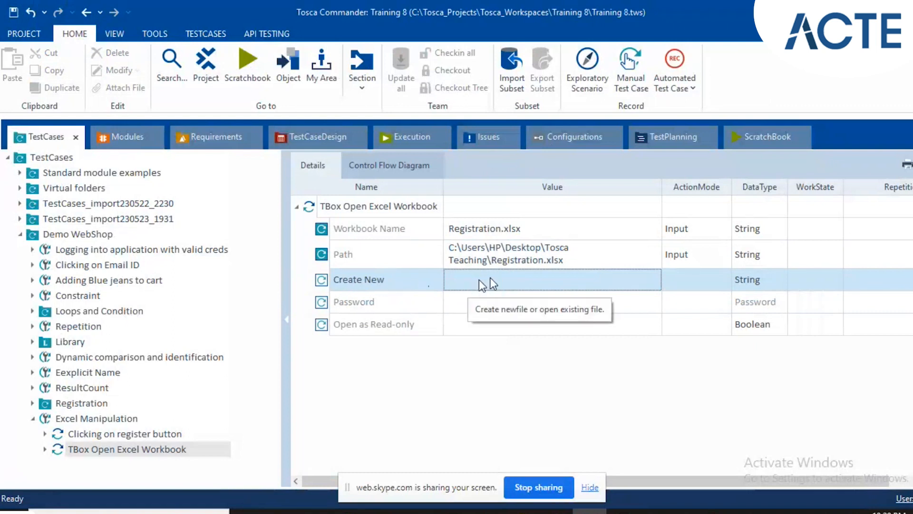
click(409, 306)
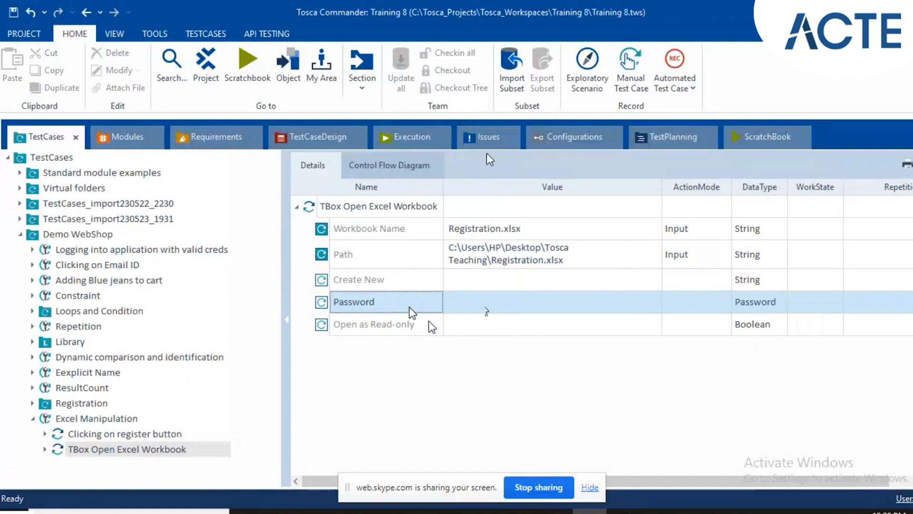
click(480, 325)
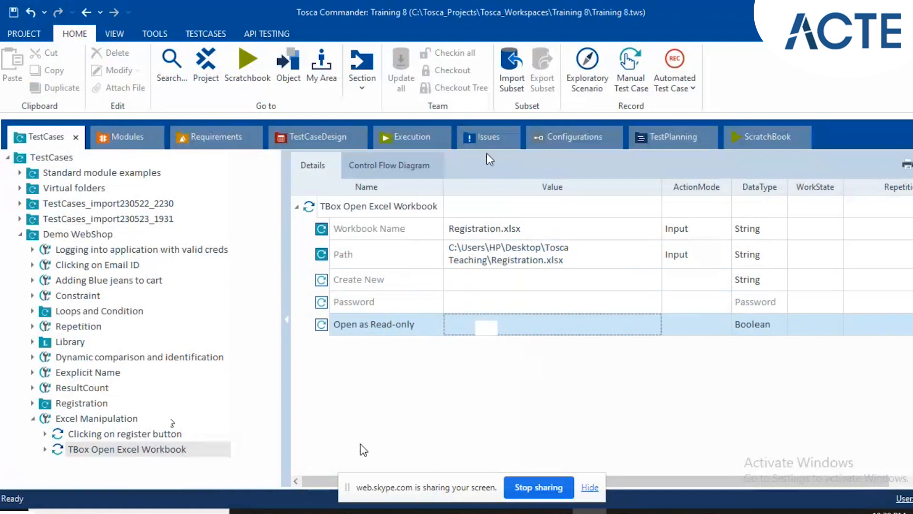
Check the registration data table in the Registration workbook in Excel and return to Tosca Commander.
click(624, 511)
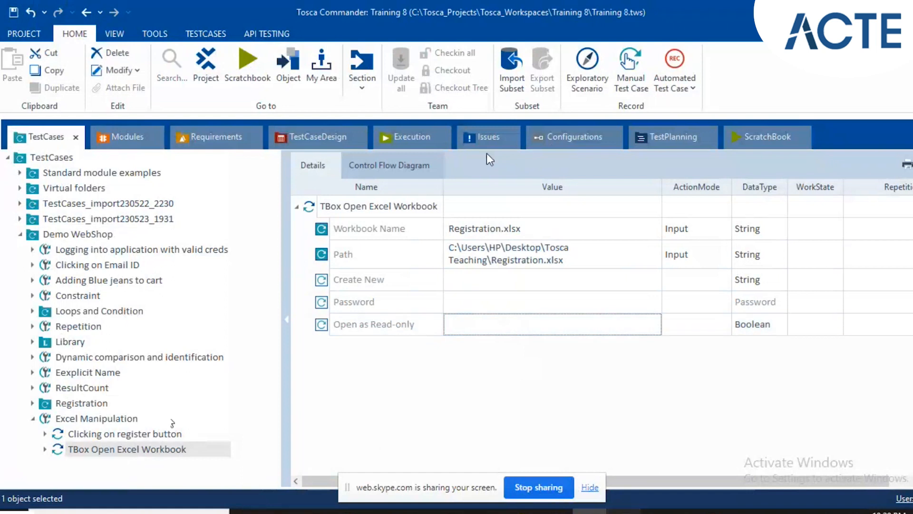
click(215, 321)
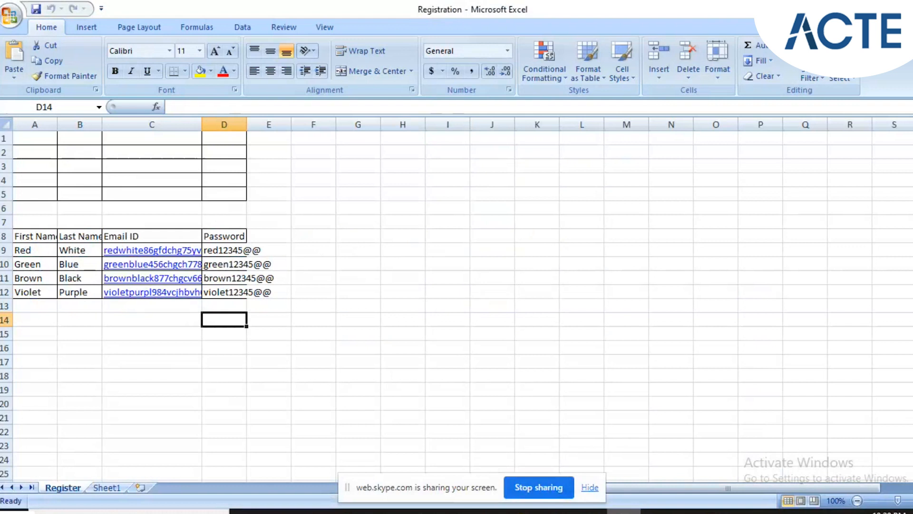
mouse_move(624, 511)
click(623, 512)
Add the TBox Define Excel Range module to the Excel Manipulation test case and show its details.
click(113, 134)
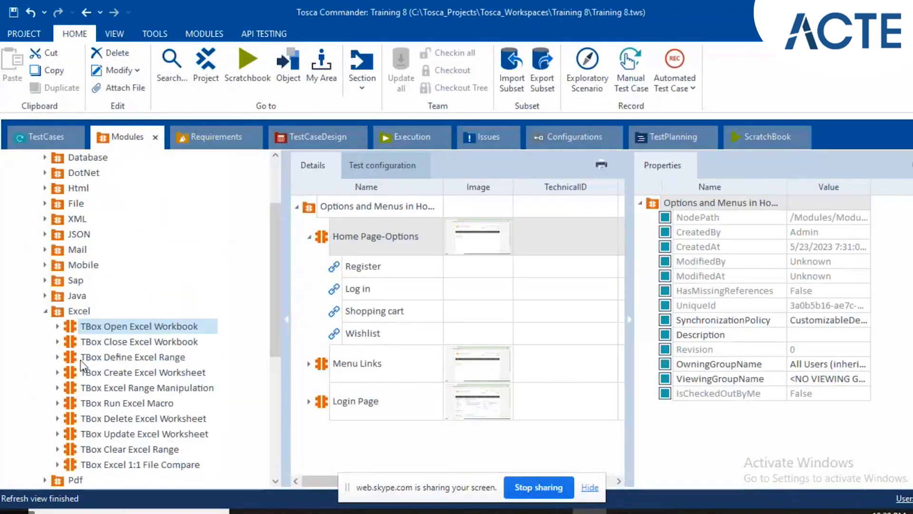
drag(114, 358, 101, 416)
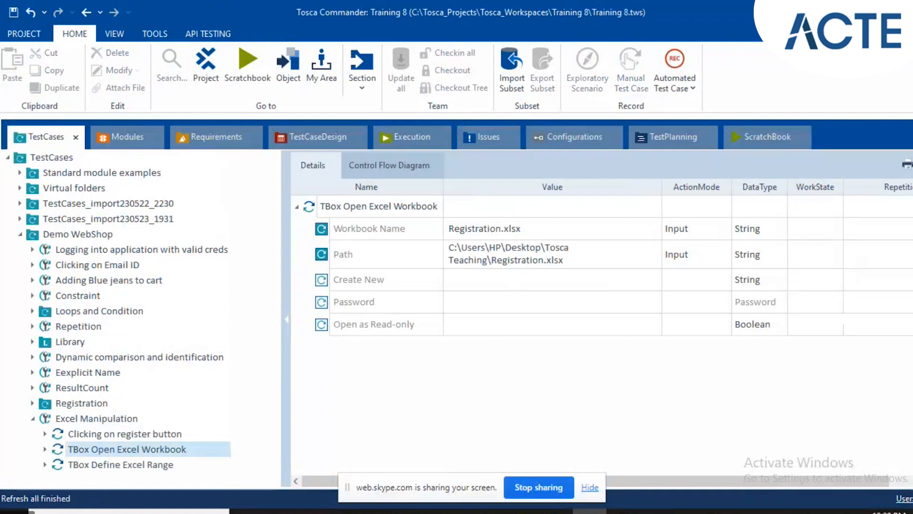
click(110, 465)
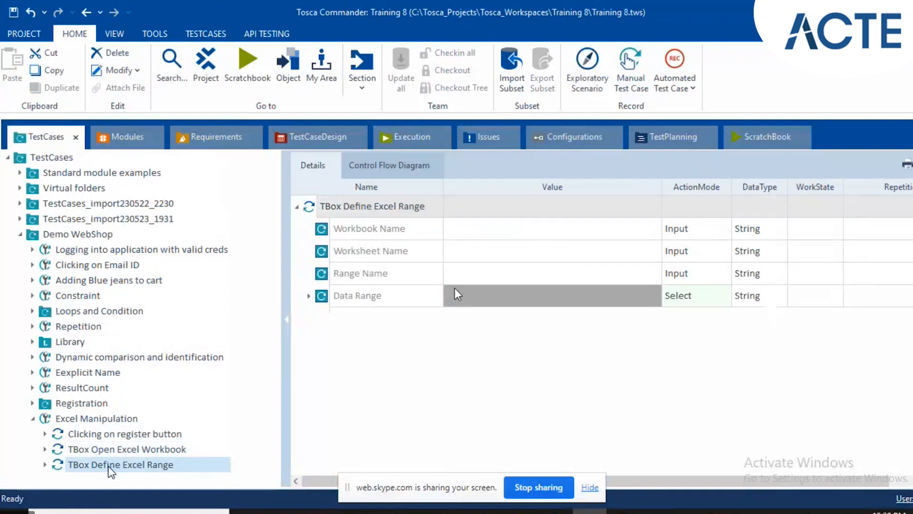
Set the Workbook Name value of TBox Define Excel Range to Registration.xlsx.
click(618, 229)
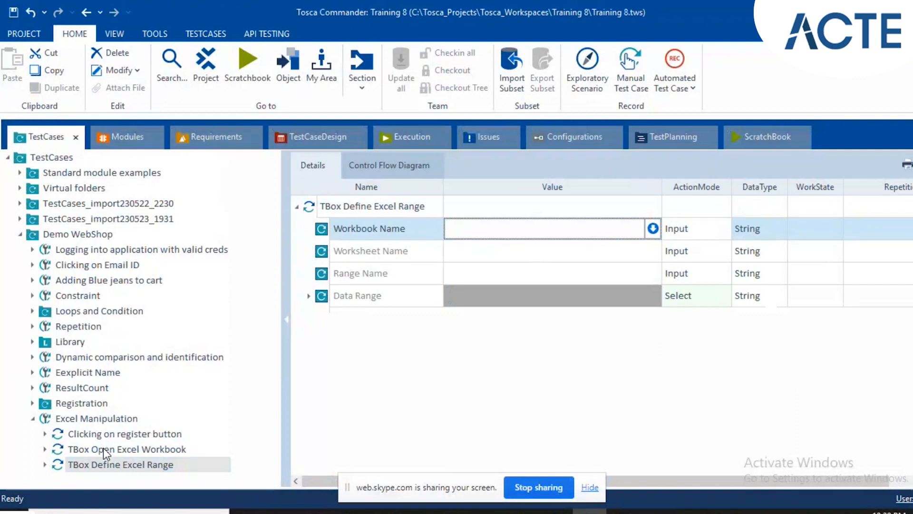
text(R)
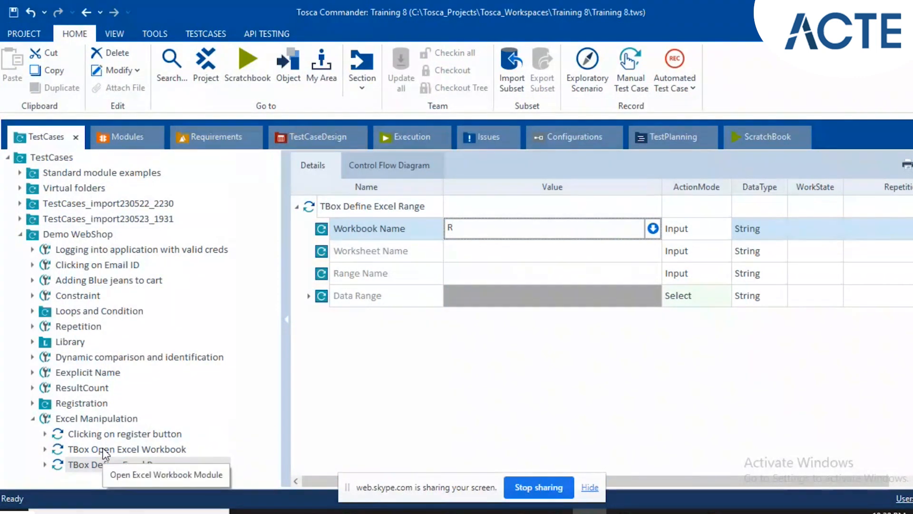
text(egistar)
key(BackSpace)
key(BackSpace)
text(ratio)
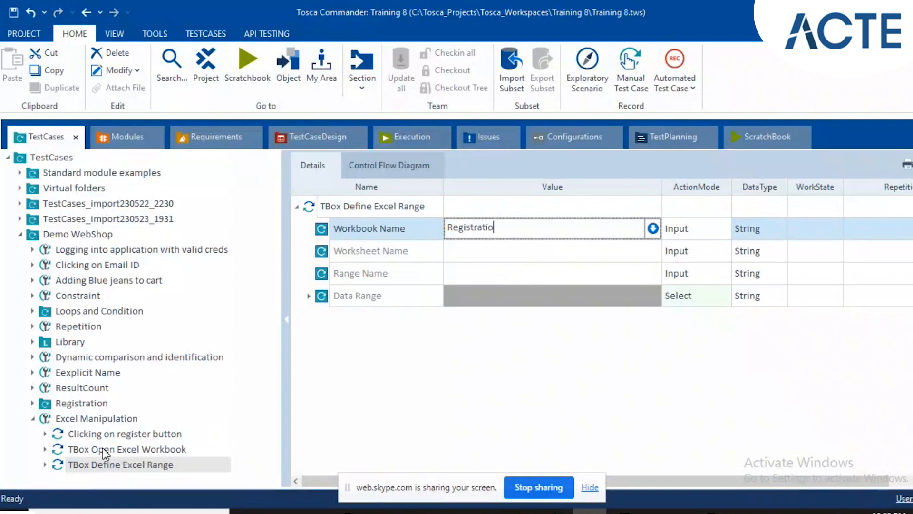
text(n.xlsx)
Set the Worksheet Name value of TBox Define Excel Range to Register.
click(487, 256)
text(Reg)
key(BackSpace)
text(gistr)
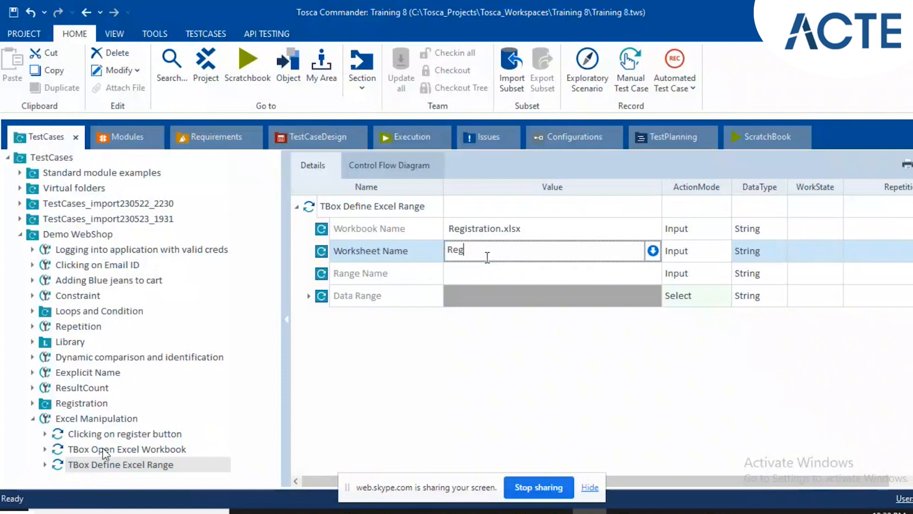
text(er)
key(BackSpace)
key(BackSpace)
text(er)
key(BackSpace)
key(BackSpace)
key(BackSpace)
text(er)
Check the table's extent in the Registration workbook, and set the Data Range's Start Cell to A8 and End Cell to D12.
click(485, 278)
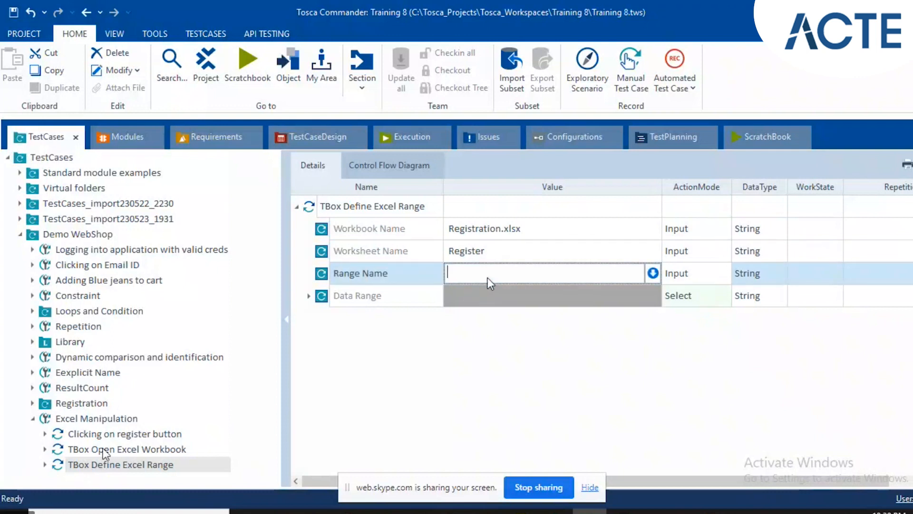
click(308, 296)
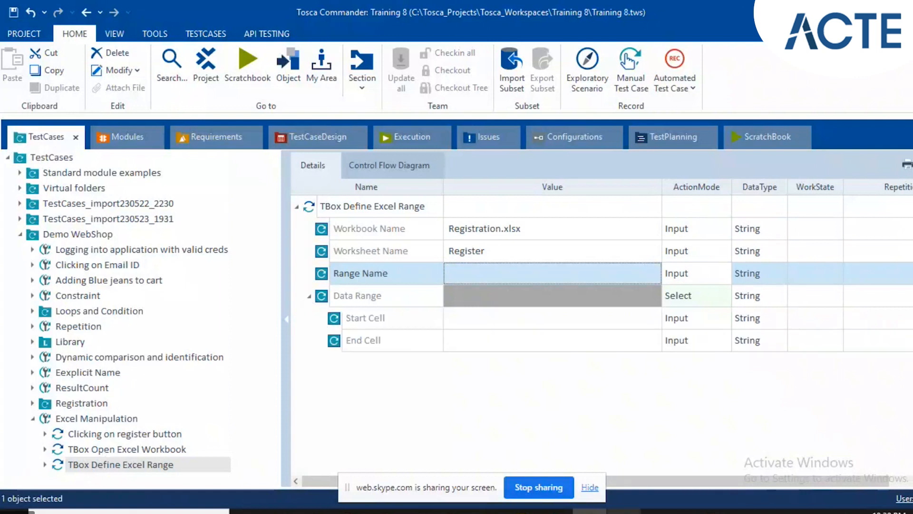
click(624, 511)
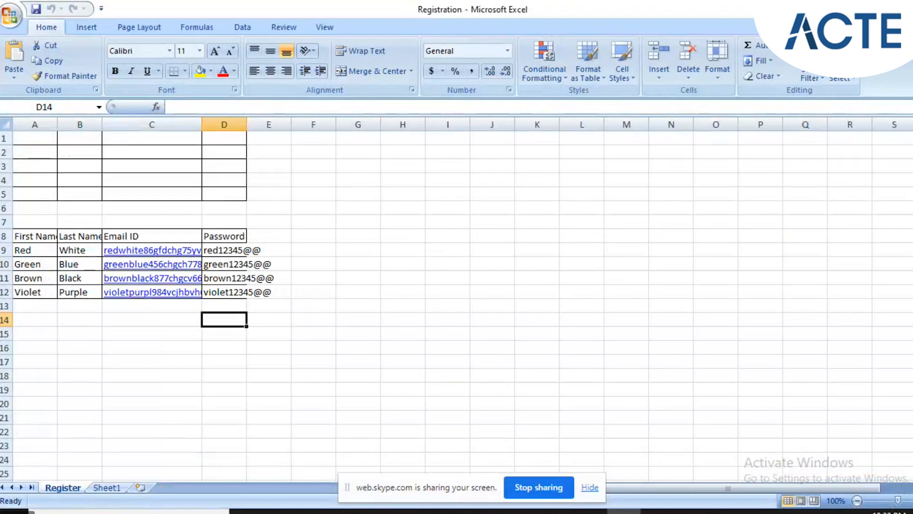
click(623, 512)
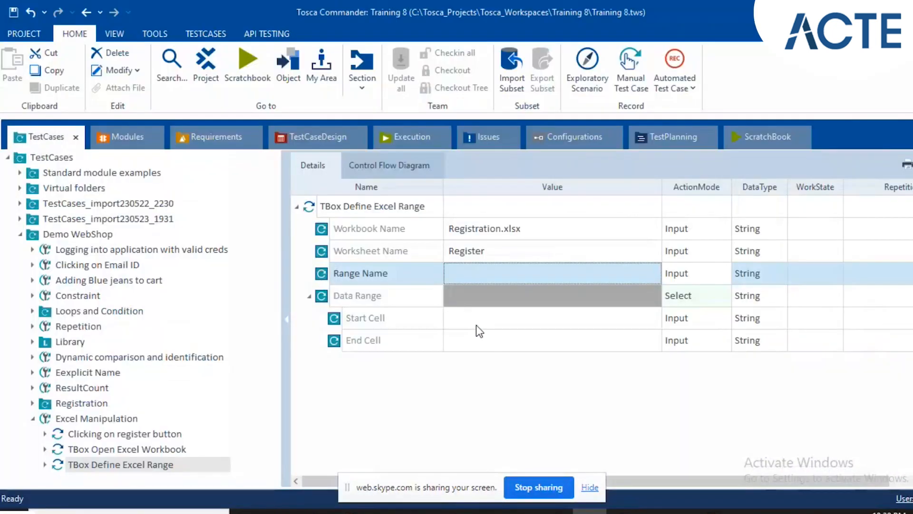
click(476, 325)
click(475, 325)
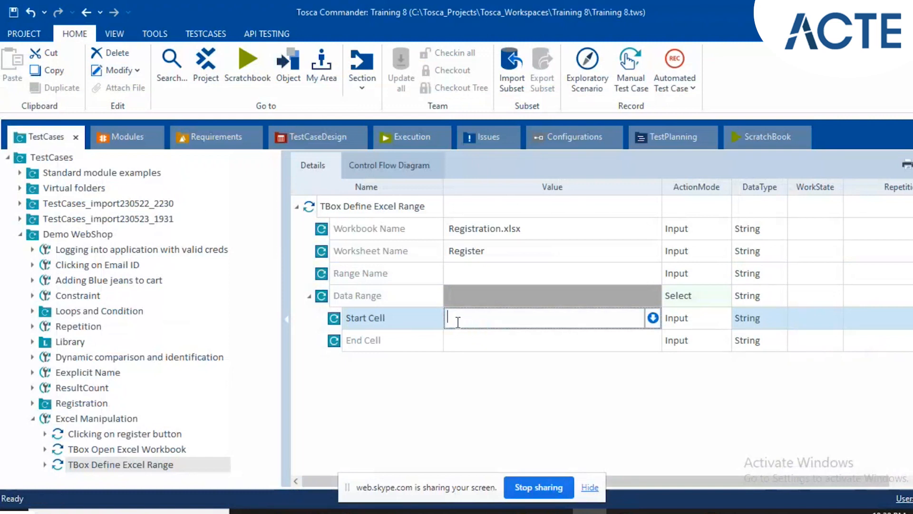
text(A8)
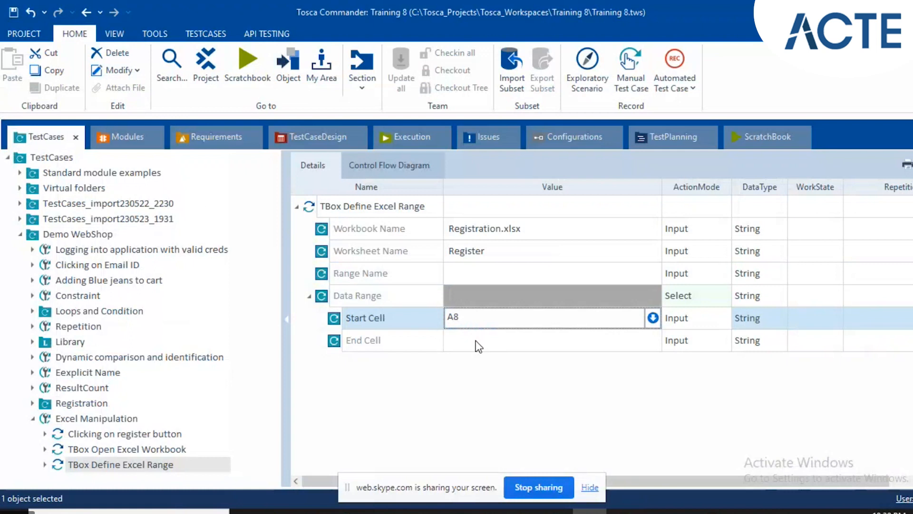
click(476, 340)
text(D12)
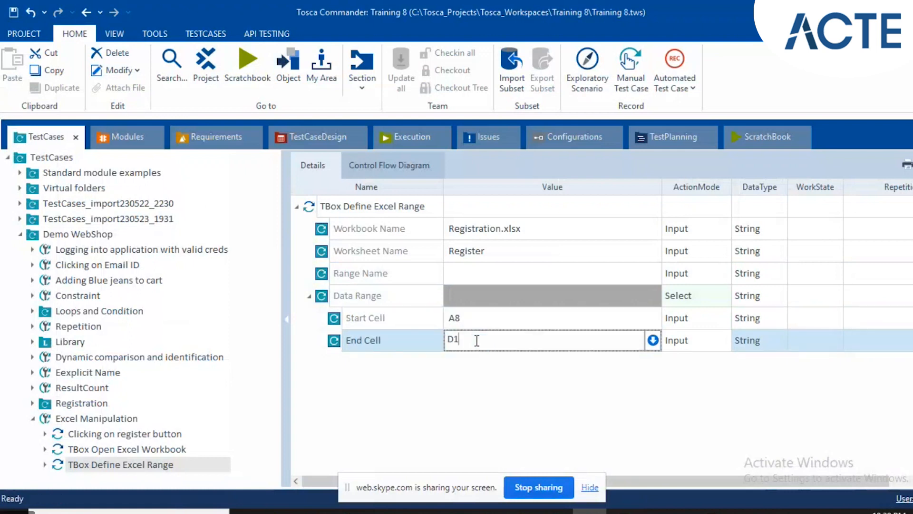
Set the Range Name value of TBox Define Excel Range to NewUserData.
click(469, 273)
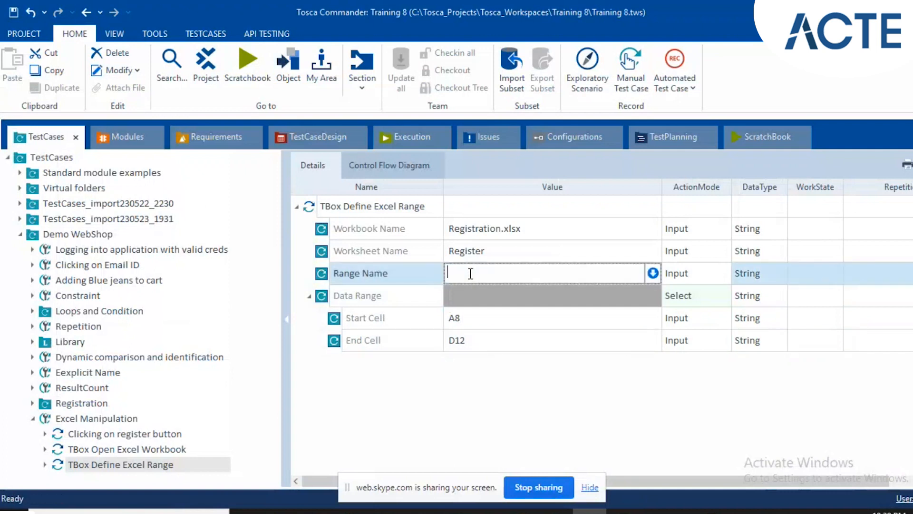
text(U)
key(BackSpace)
text(Neev)
key(BackSpace)
key(BackSpace)
text(wUserData)
click(451, 233)
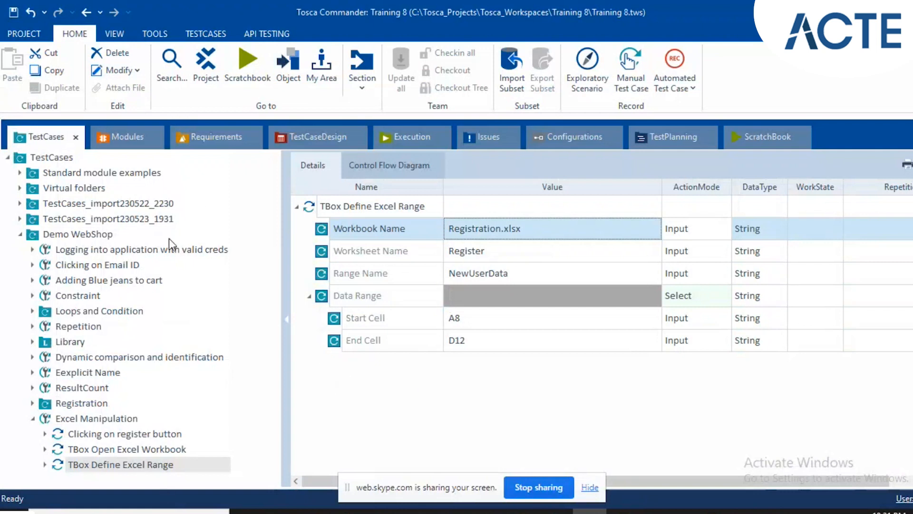
Add the TBox Excel Range Manipulation module to the Excel Manipulation test case after TBox Define Excel Range.
click(130, 142)
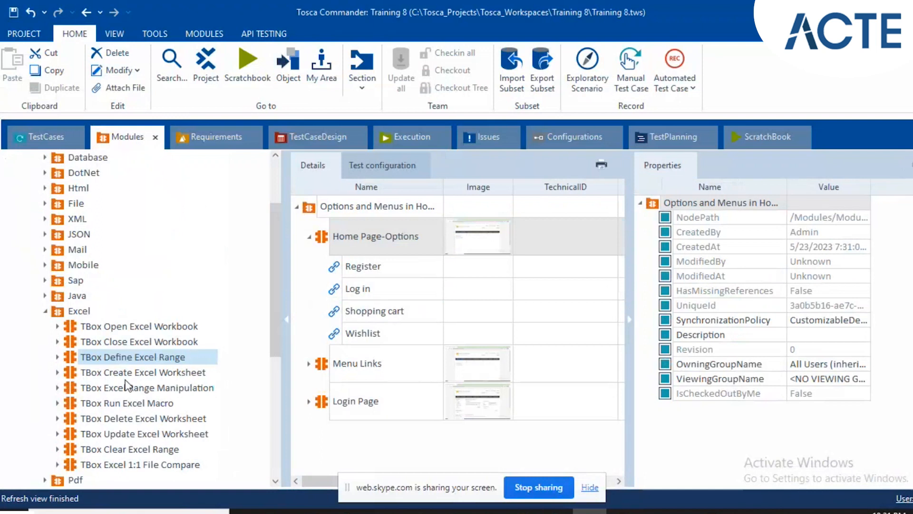
click(101, 390)
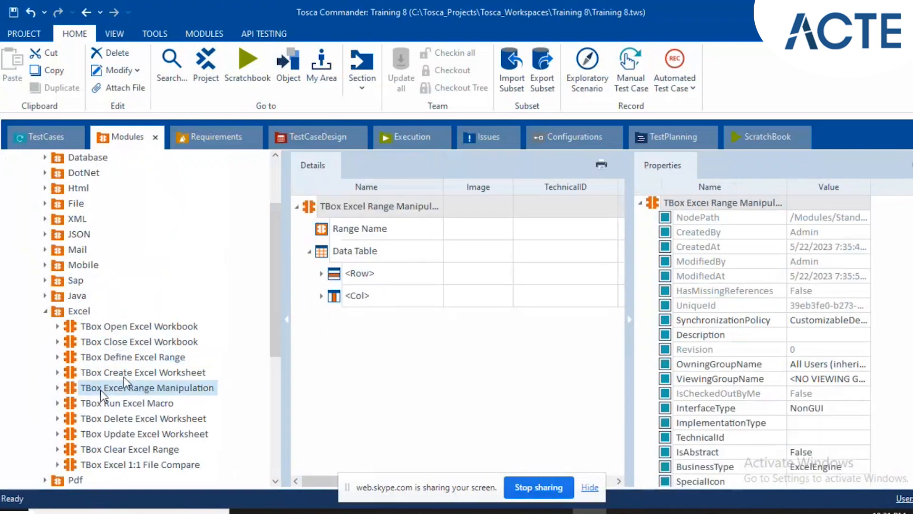
drag(134, 383, 62, 420)
click(111, 419)
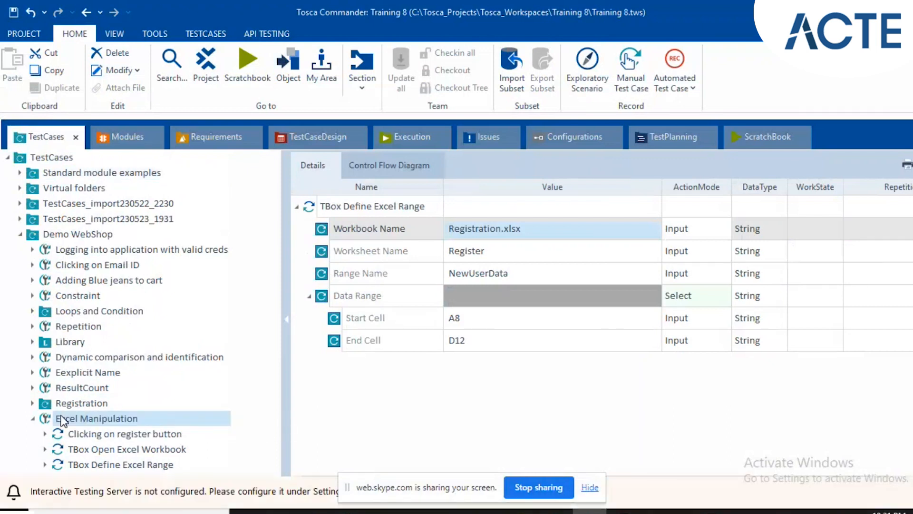
click(118, 133)
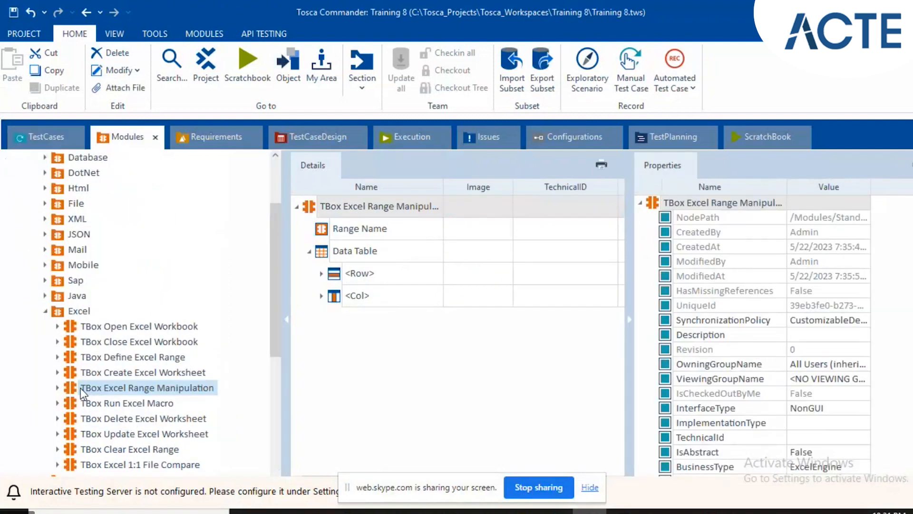
drag(81, 388, 89, 419)
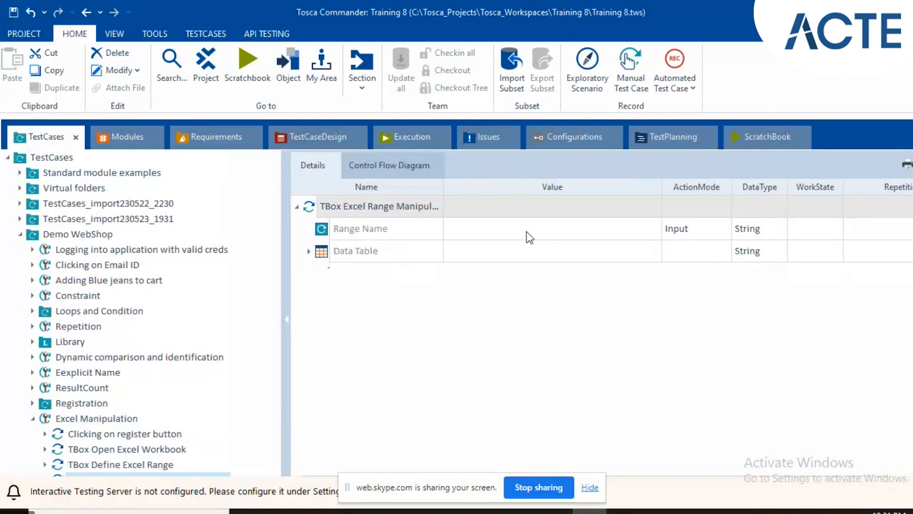
Set the Range Name value of TBox Excel Range Manipulation to NewUserData.
click(529, 233)
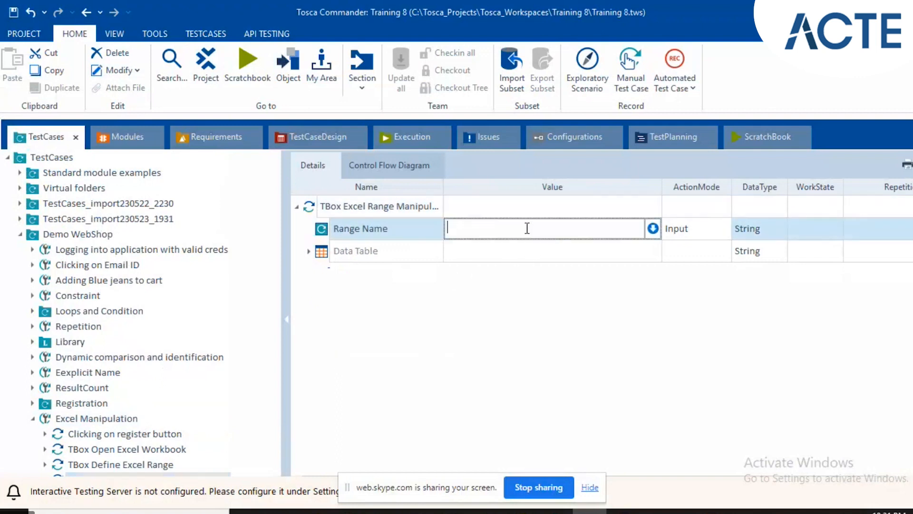
text(NewUser)
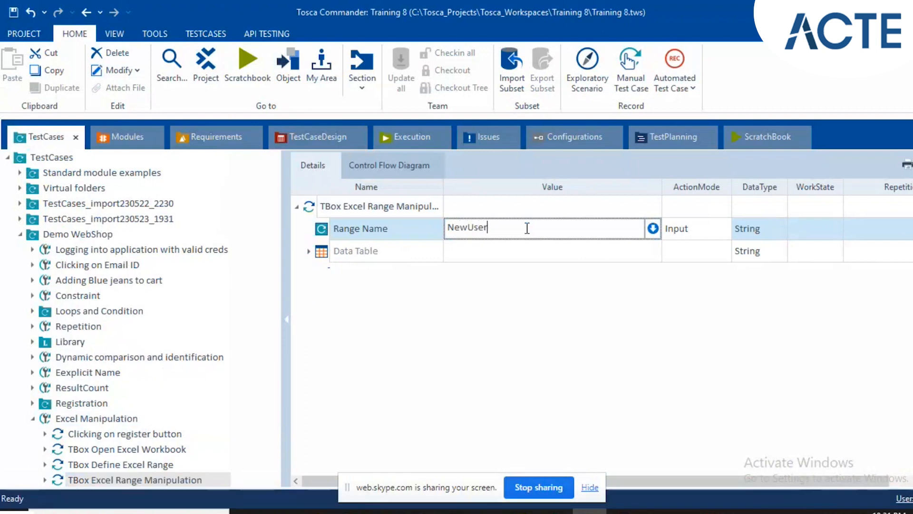
text(Data)
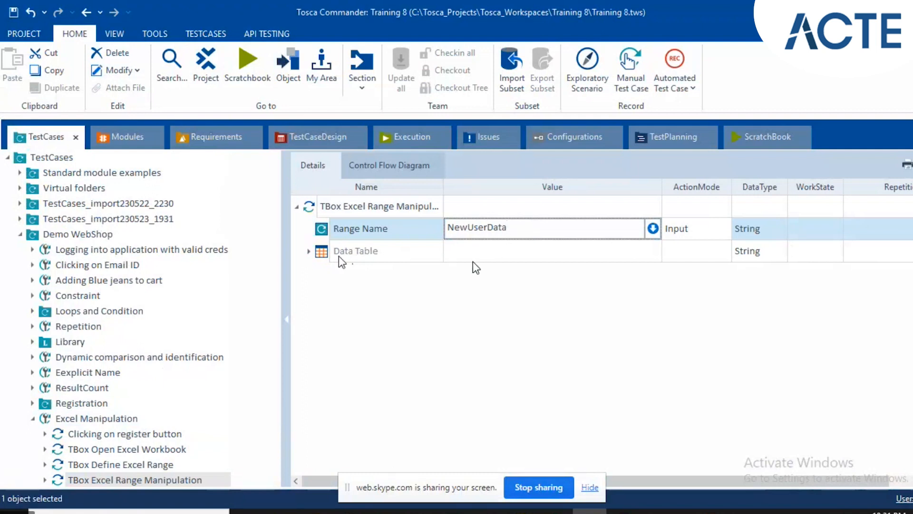
Expand the Data Table of TBox Excel Range Manipulation and review the user table in the Registration workbook.
click(311, 255)
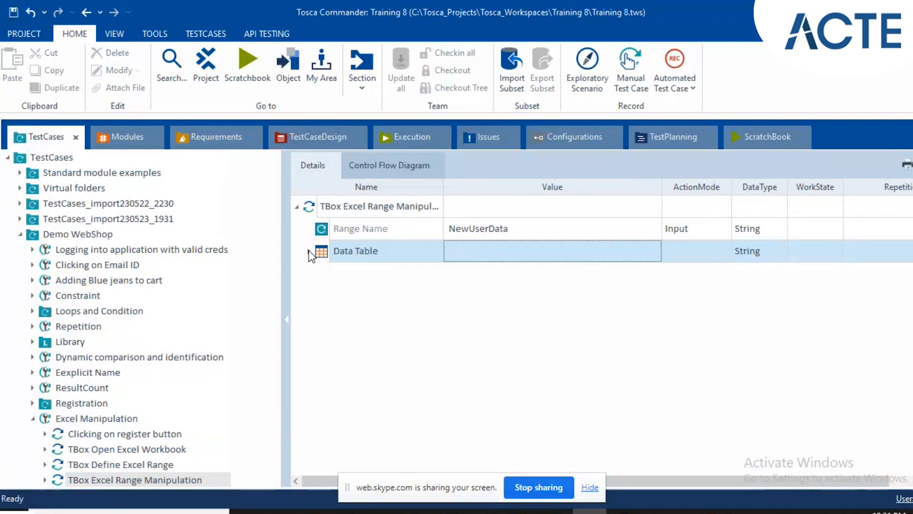
click(310, 251)
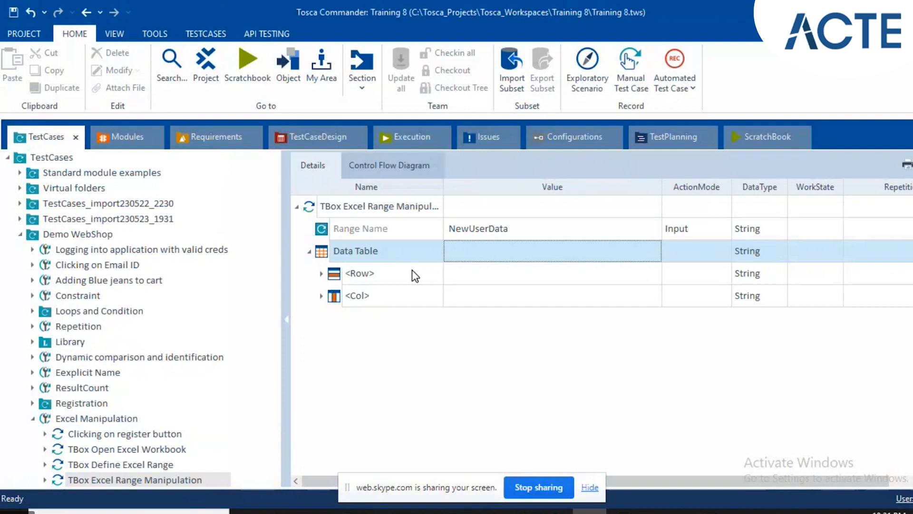
click(413, 273)
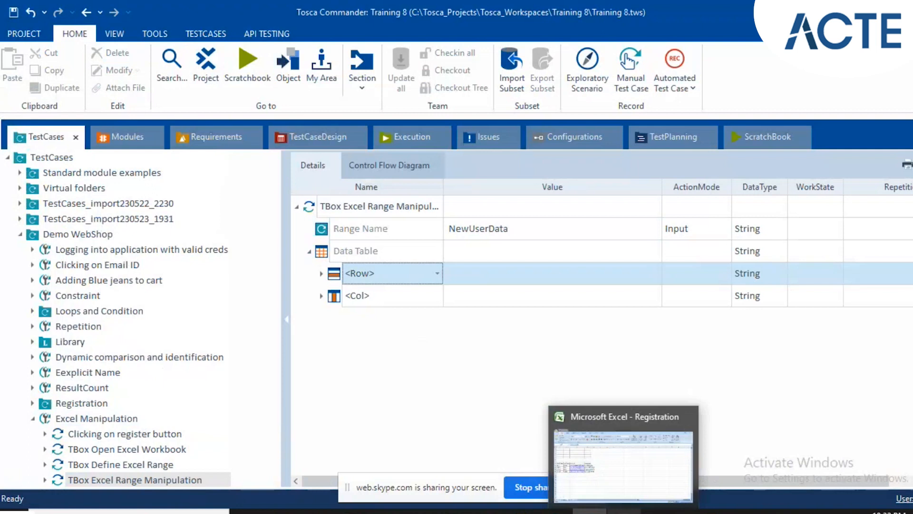
click(624, 511)
click(373, 312)
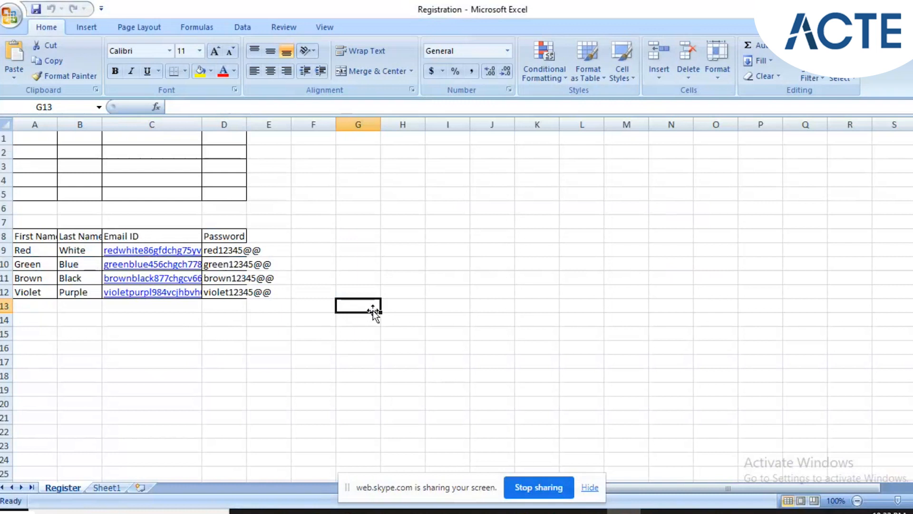
click(590, 512)
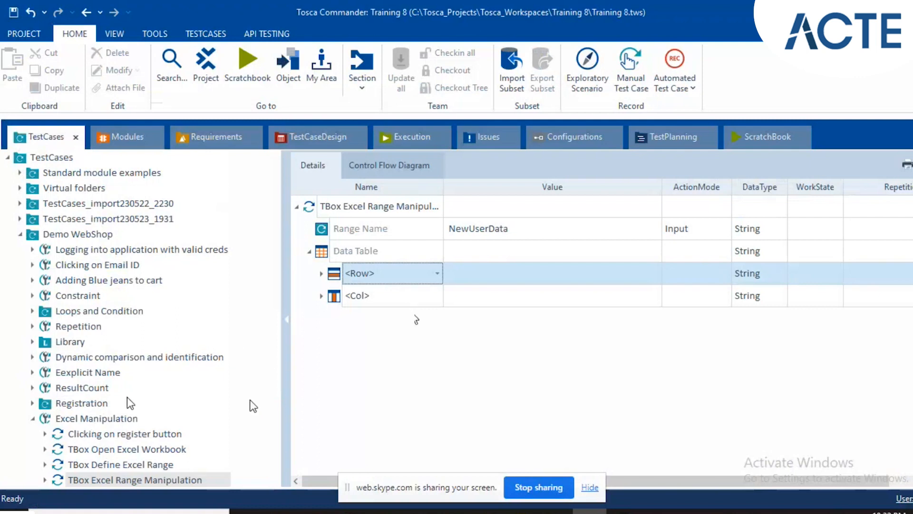
Create a folder named Registering for user inside the Excel Manipulation test case.
click(109, 409)
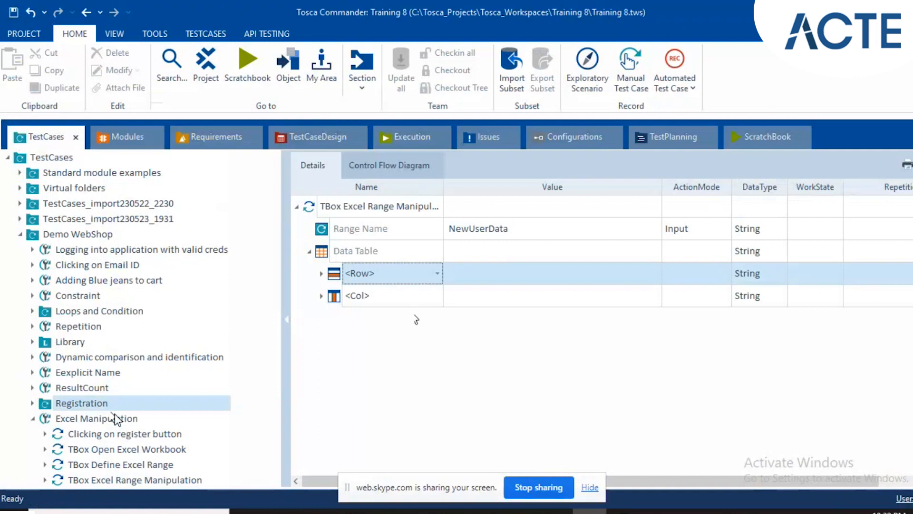
click(117, 421)
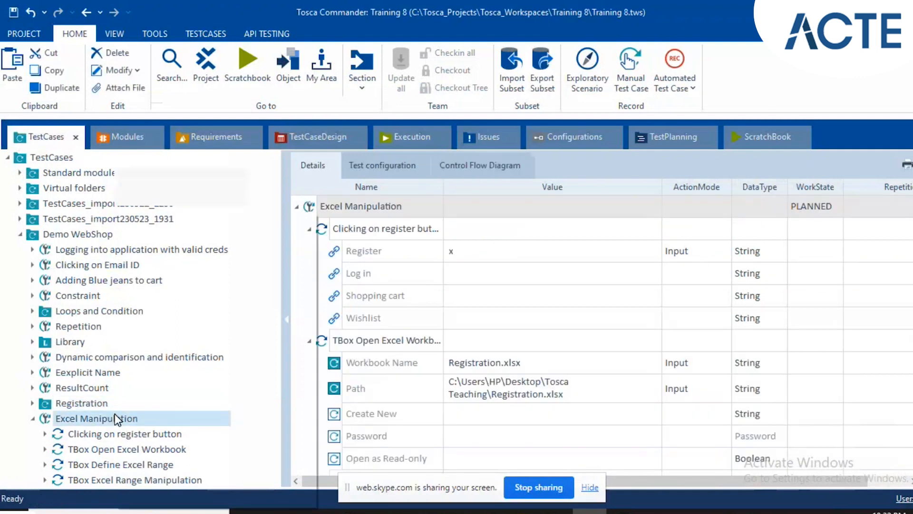
right_click(117, 421)
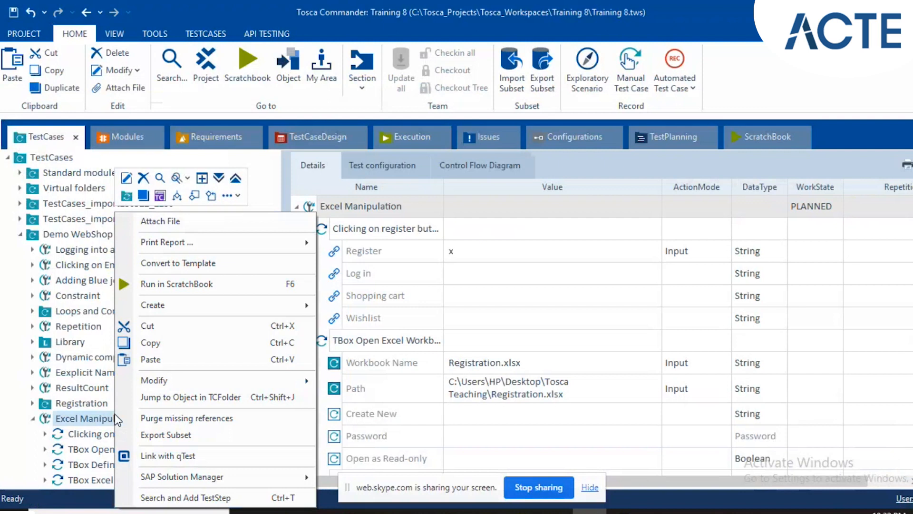
click(126, 197)
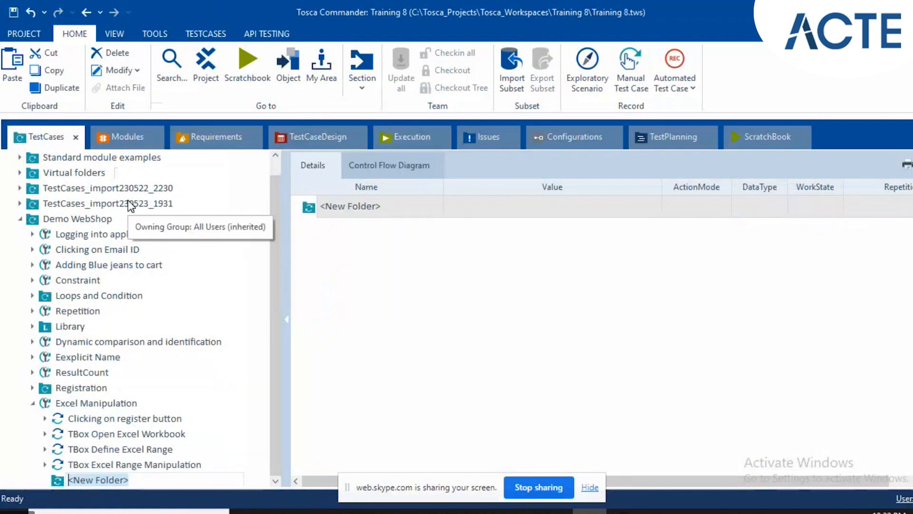
text(Registeer)
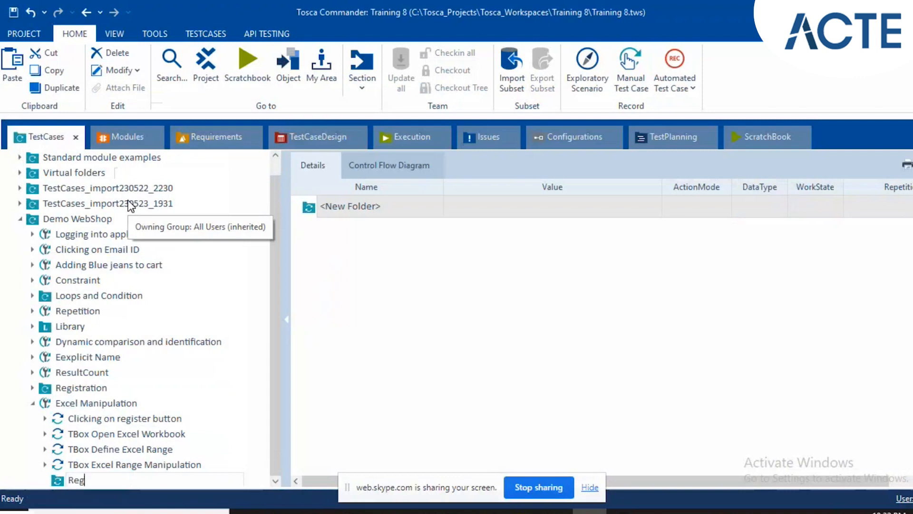
key(BackSpace)
key(BackSpace)
text(ring for u)
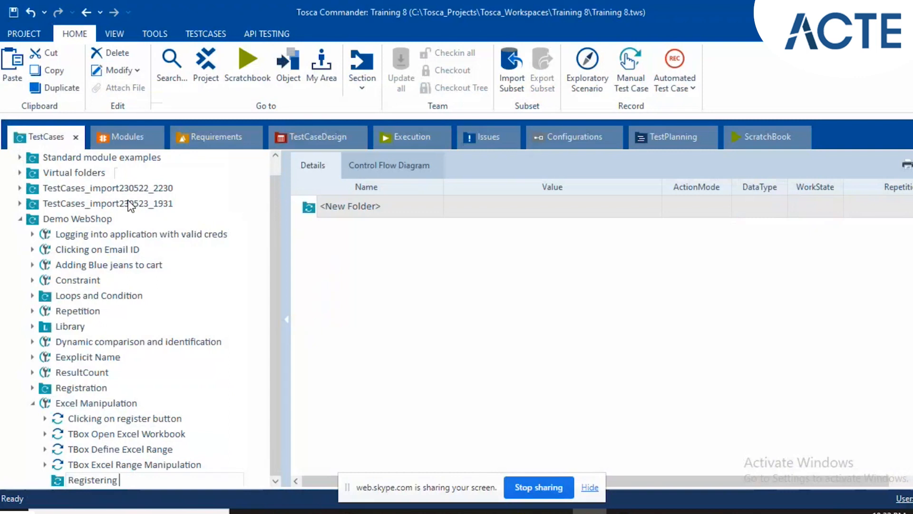
text(ser)
key(Return)
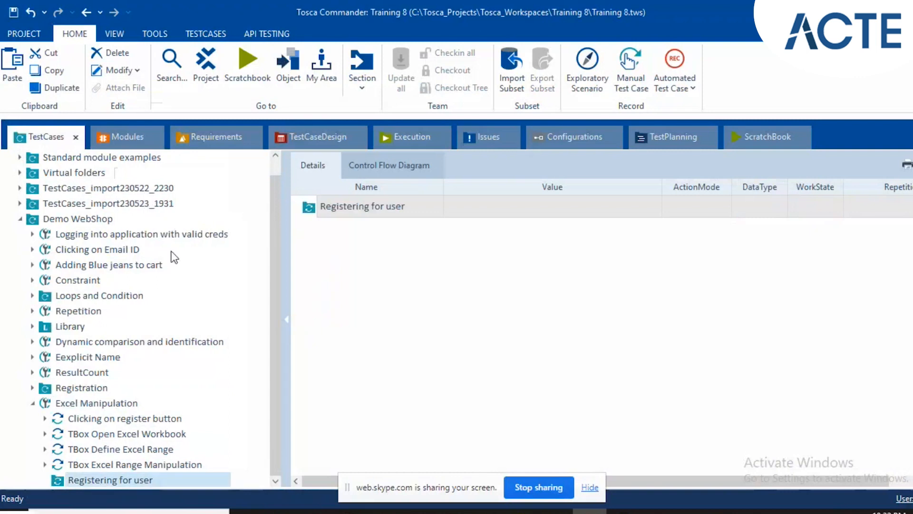
Compare the data rows in the Registration workbook with the Repetition setting of the Registering for user folder.
click(135, 469)
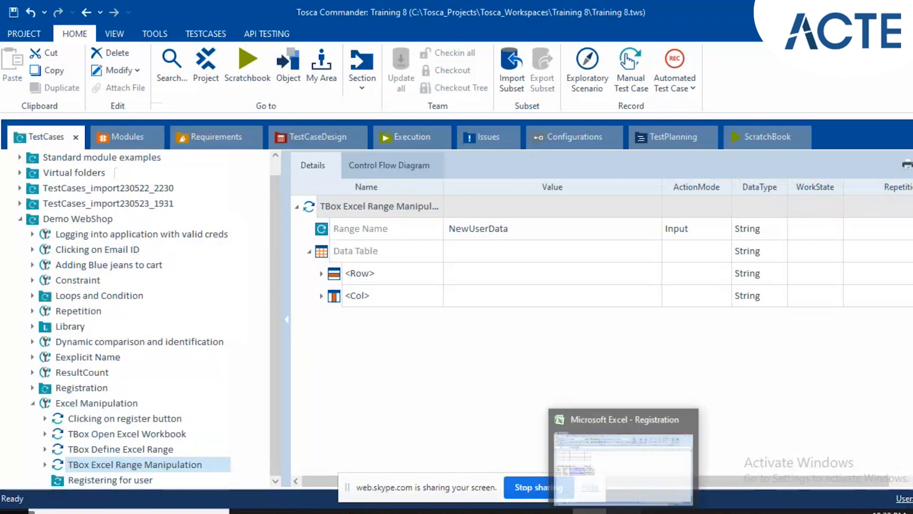
click(624, 511)
click(247, 251)
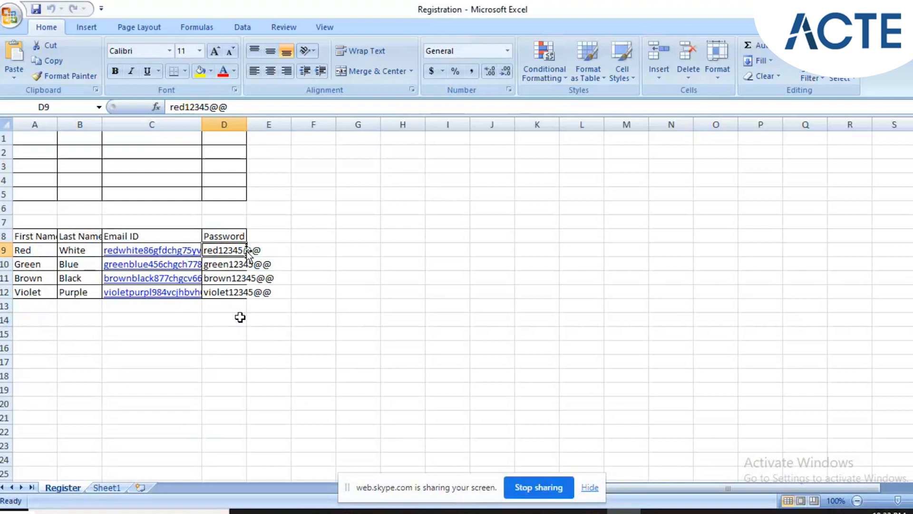
click(624, 512)
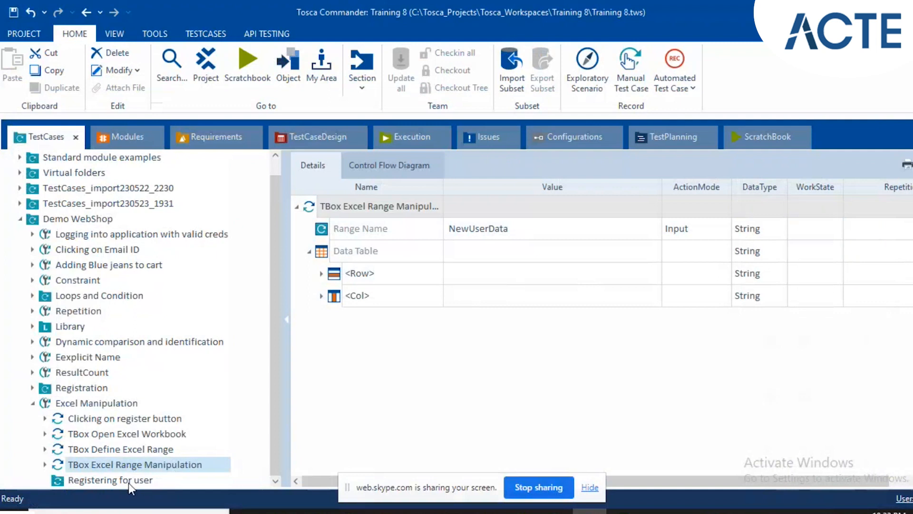
click(128, 483)
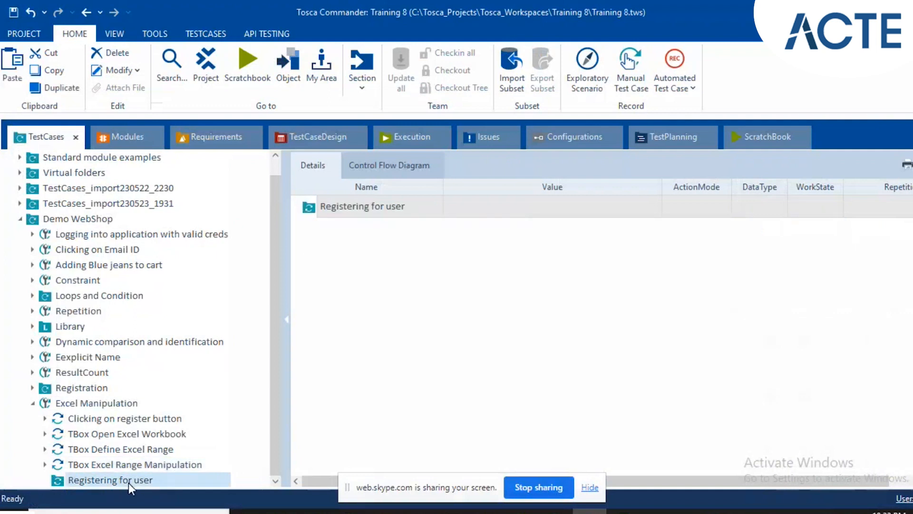
click(855, 210)
click(854, 207)
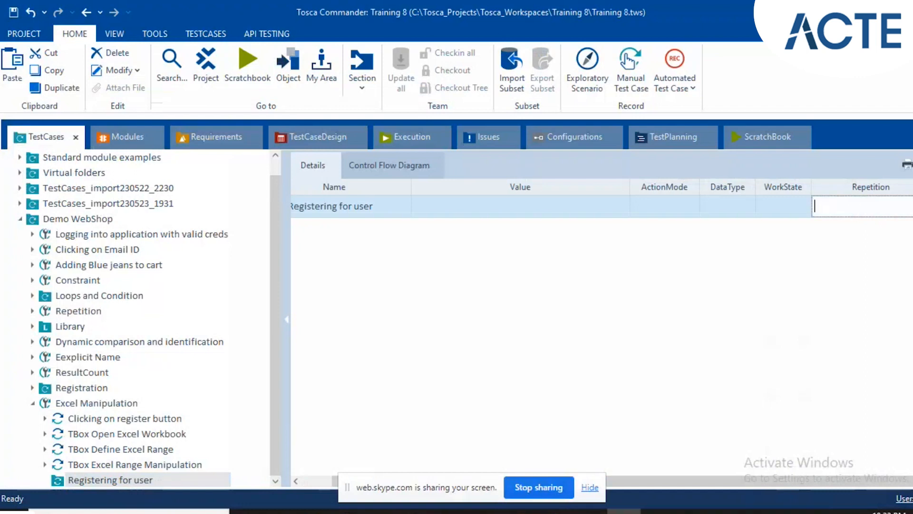
key(alt+Tab)
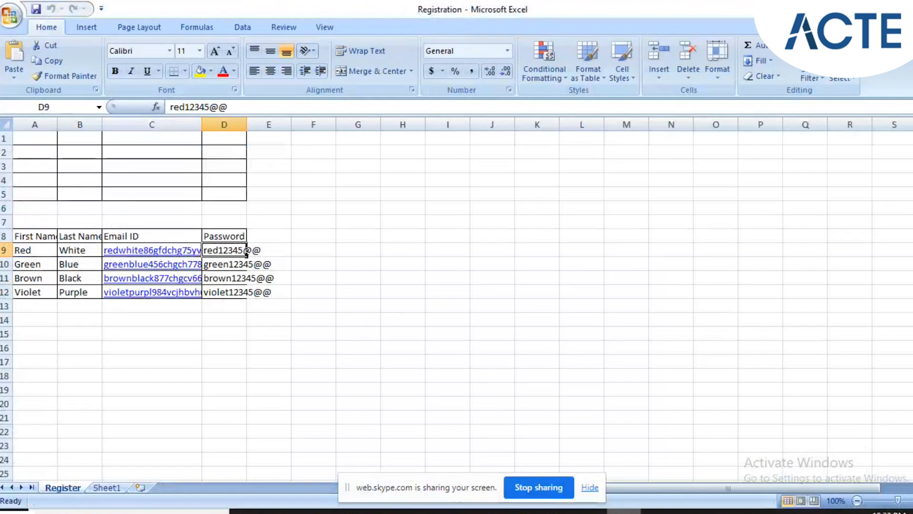
key(alt+Tab)
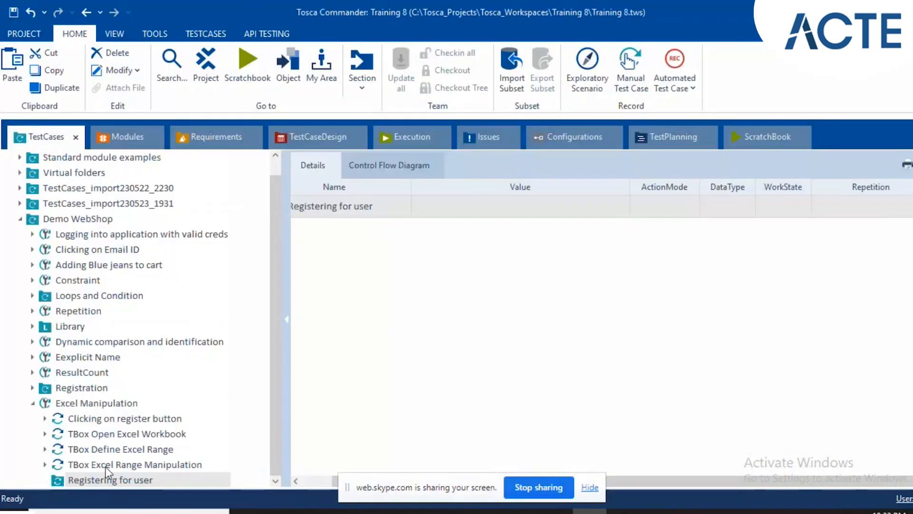
Set the Data Table value of TBox Excel Range Manipulation to RowCount == NoOfRows.
click(105, 465)
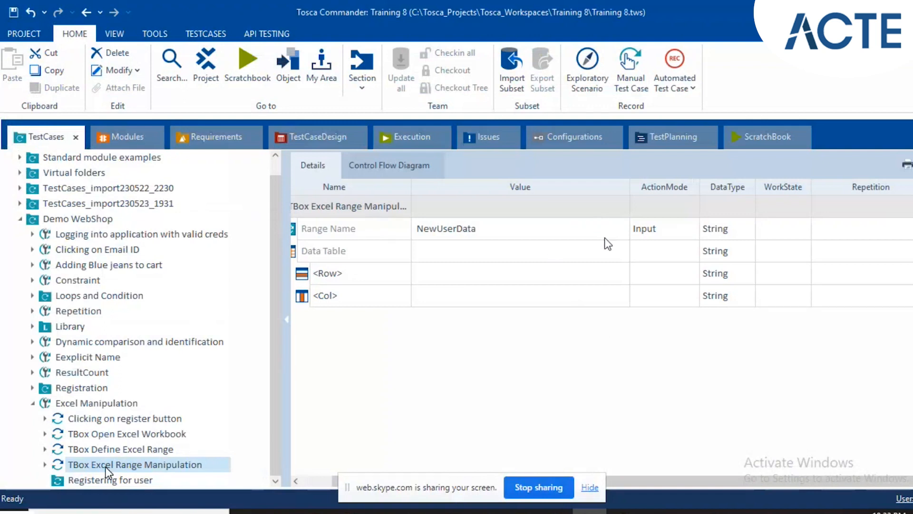
click(608, 246)
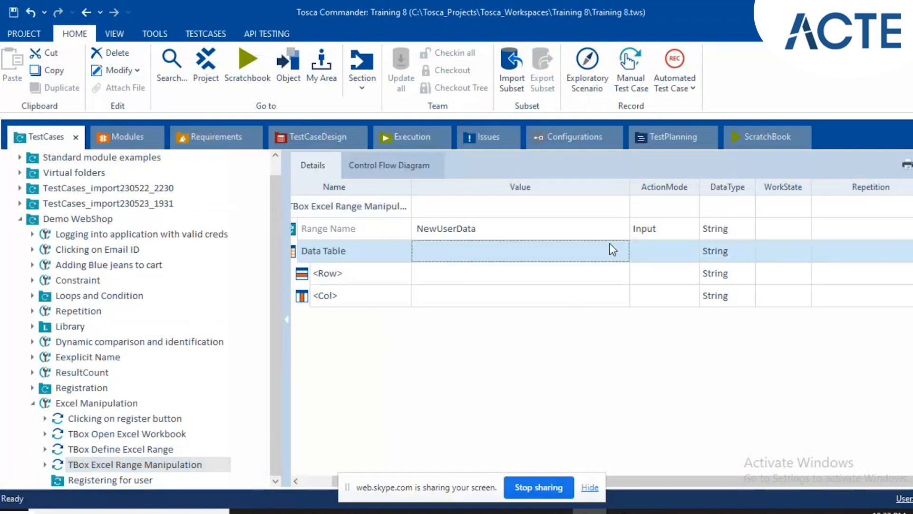
click(608, 246)
click(621, 252)
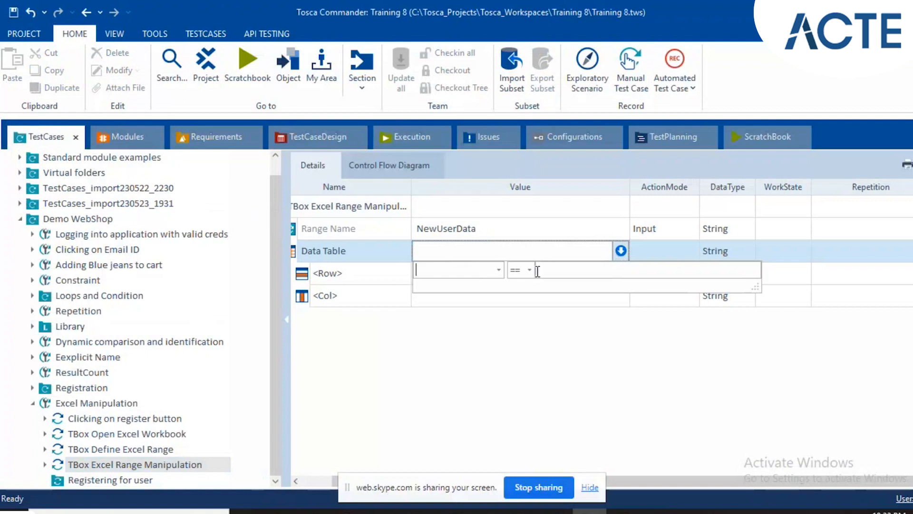
text(RowCount==)
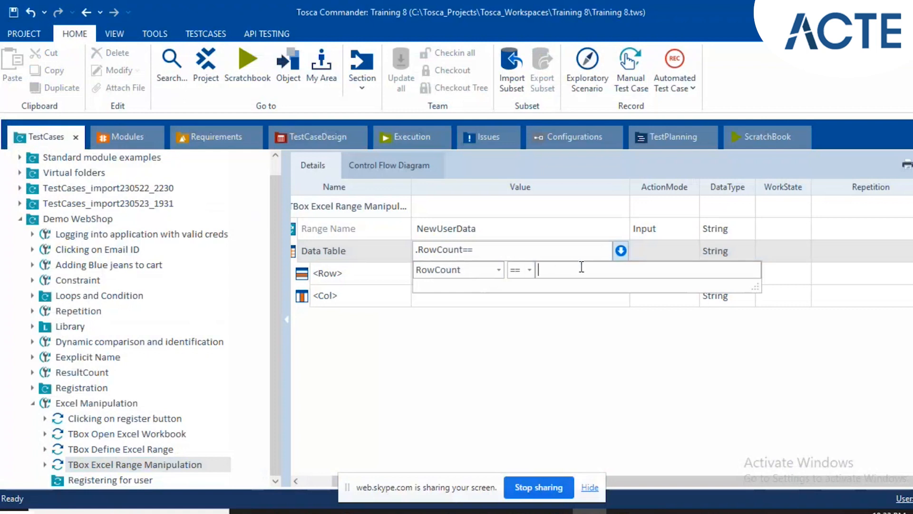
text(NoOfRows)
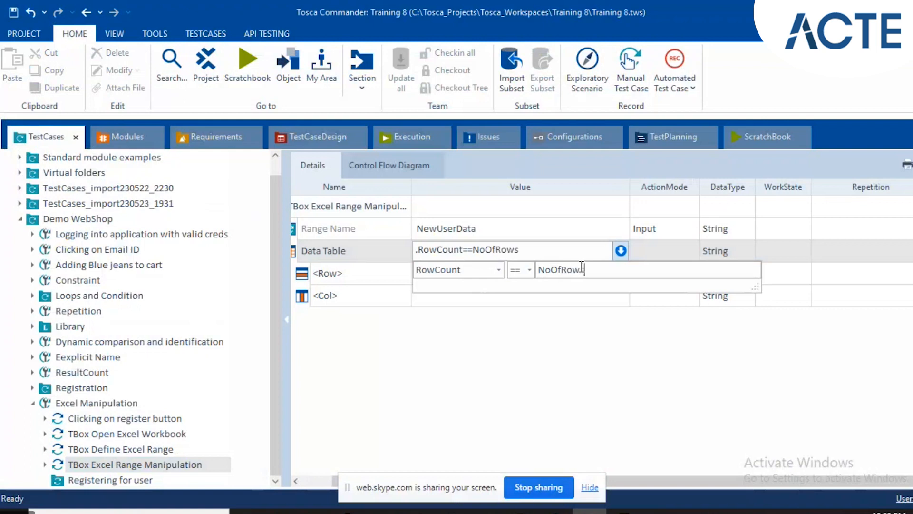
click(646, 260)
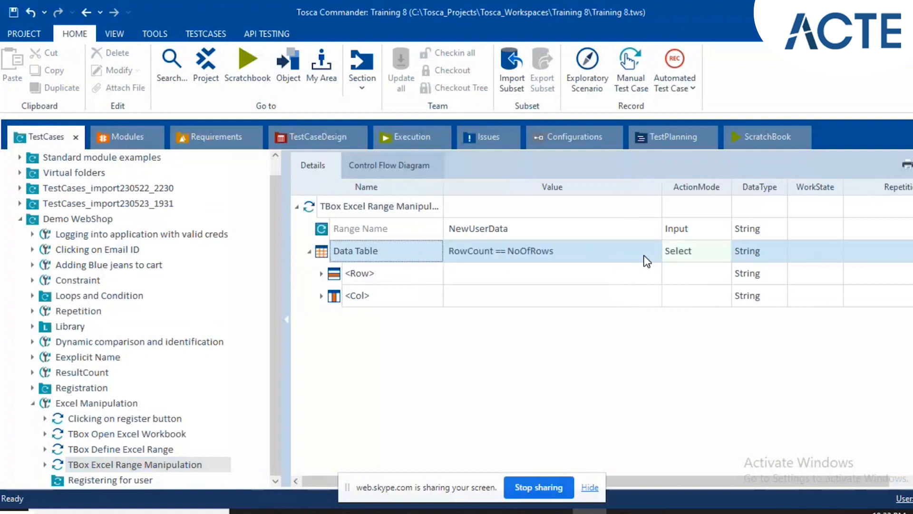
Change the Data Table's ActionMode to Buffer.
click(684, 257)
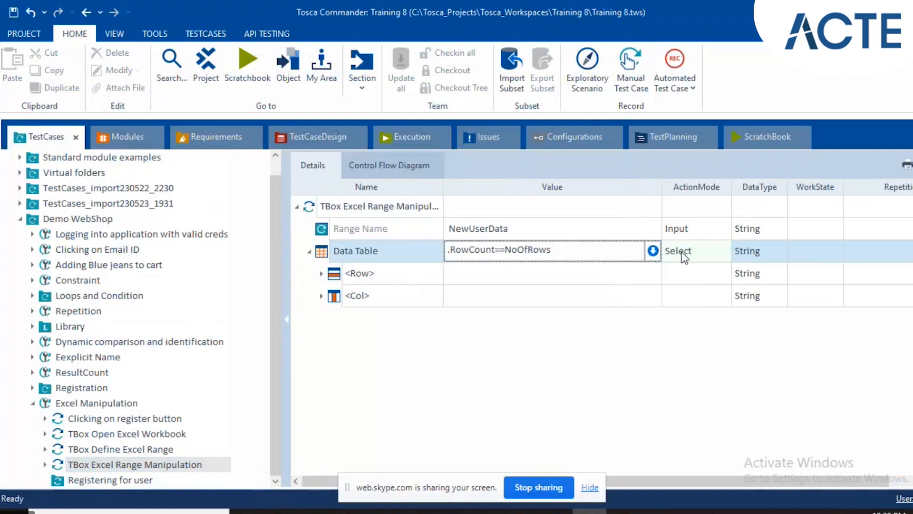
click(684, 257)
click(681, 303)
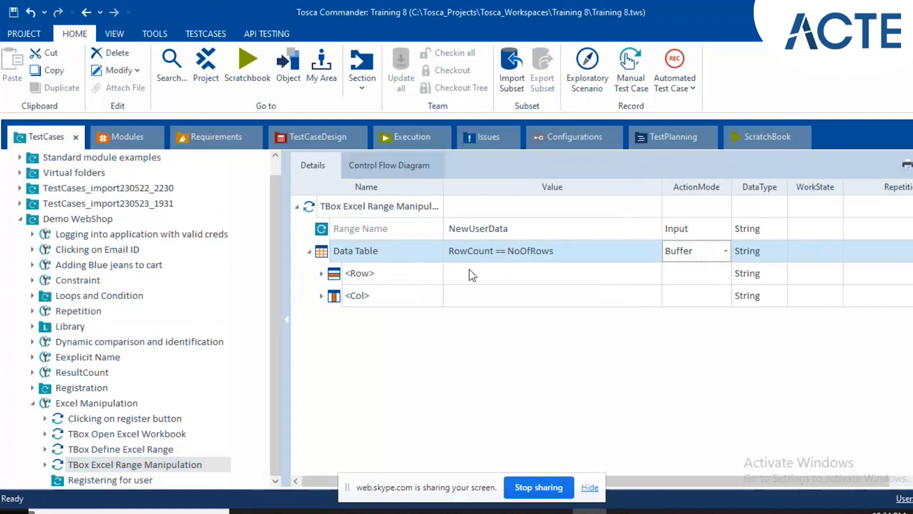
Set the Repetition of the Registering for user folder to a MATH expression based on the buffer {B[NoOfRows]}.
click(123, 477)
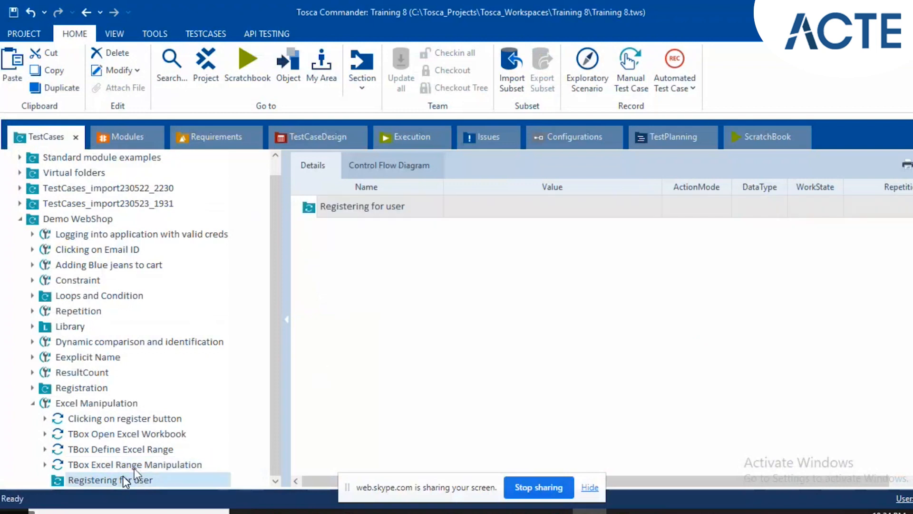
click(862, 216)
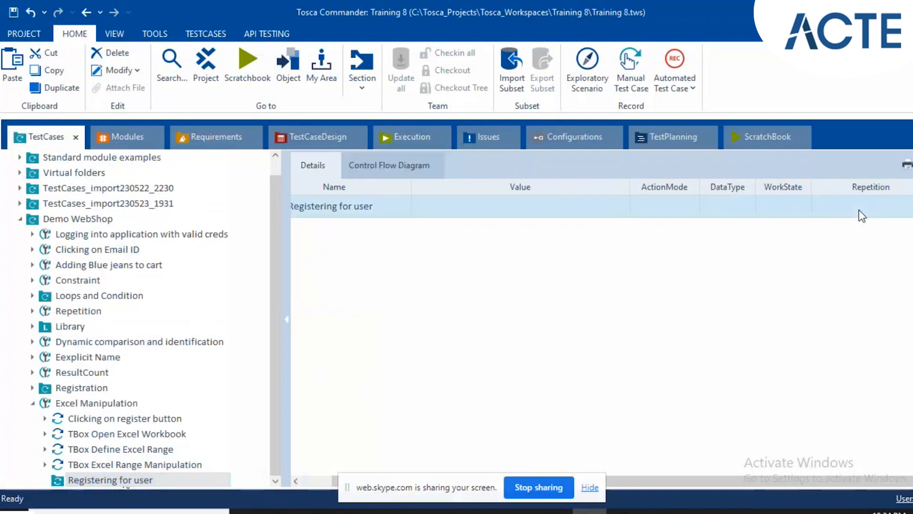
click(860, 209)
text({)
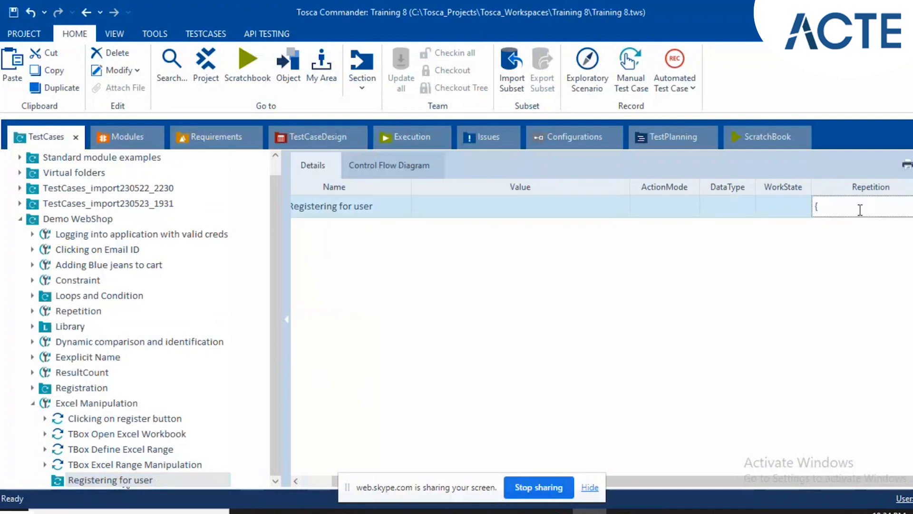
text(MATH[{B[NoOfRows)
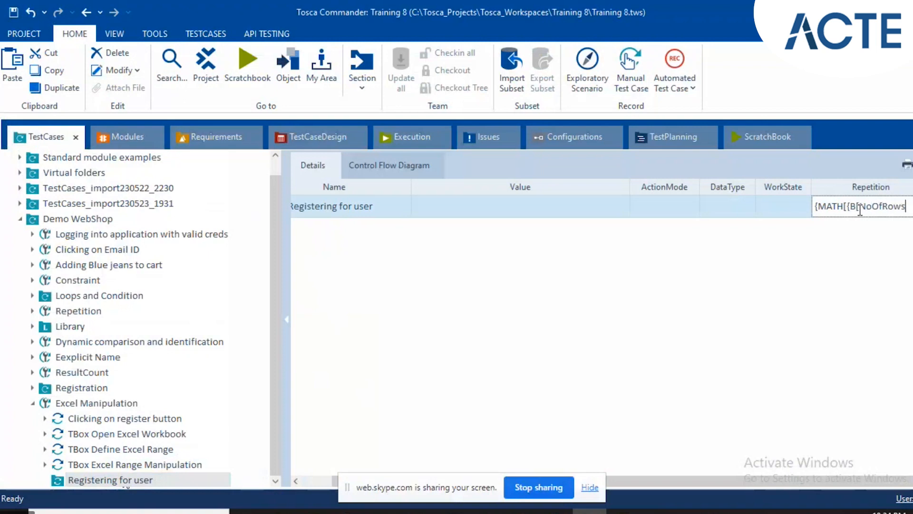
text(]})
key(Return)
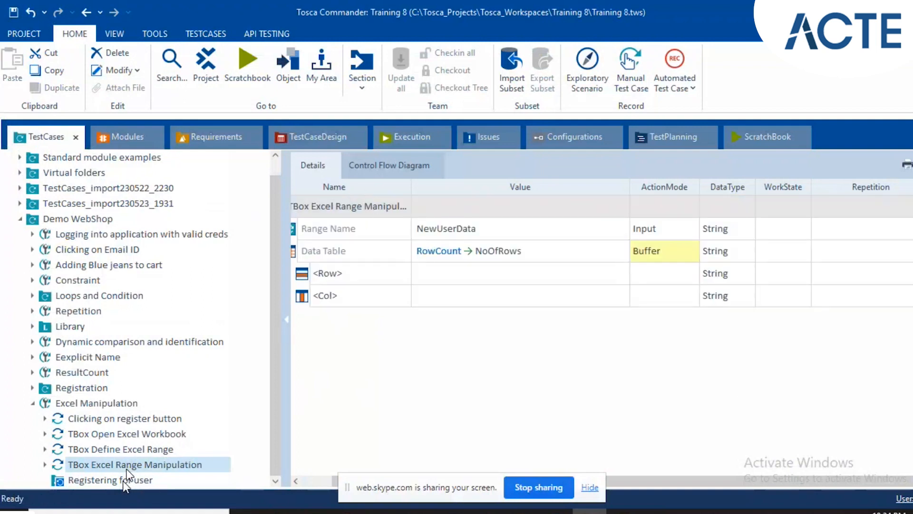
Review the Registering for user folder's Repetition and the first data row, starting at A9, in the Registration workbook.
click(123, 481)
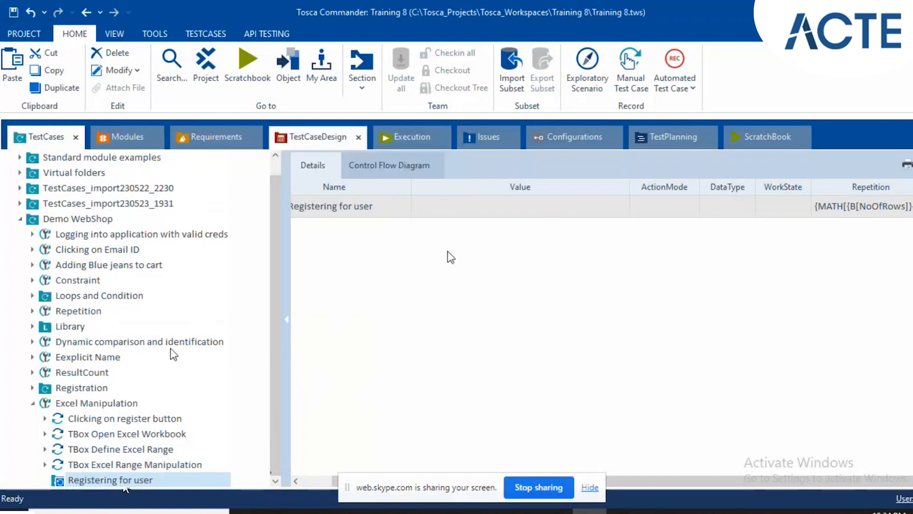
click(624, 512)
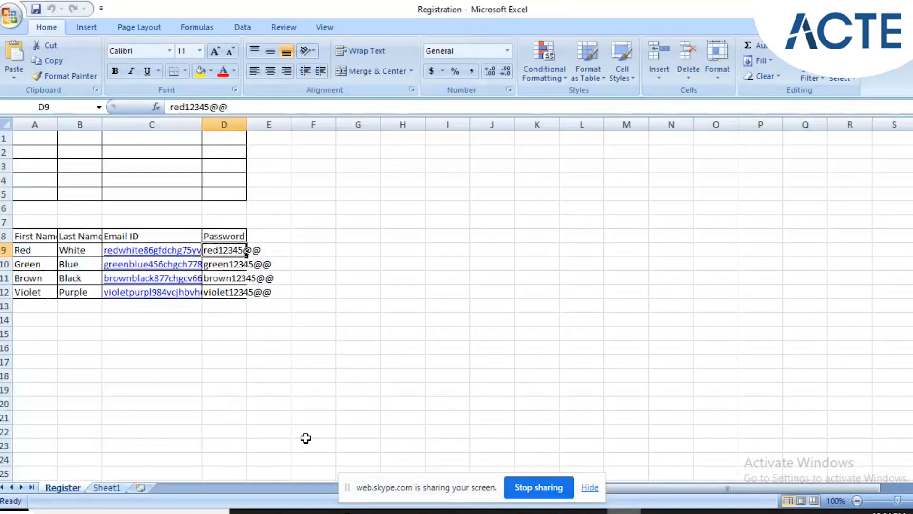
click(24, 250)
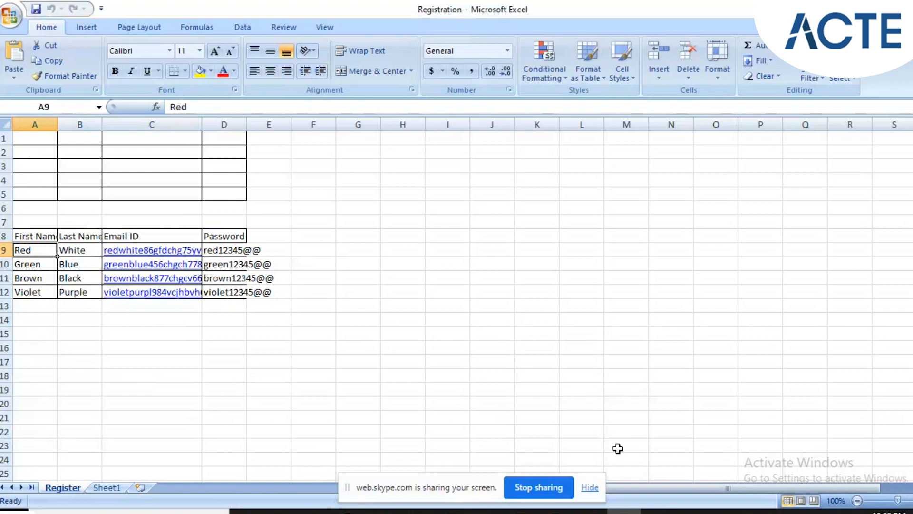
Switch back to Tosca Commander and add a TBox Excel Range Manipulation test step inside the Registering for user folder.
click(623, 511)
click(590, 511)
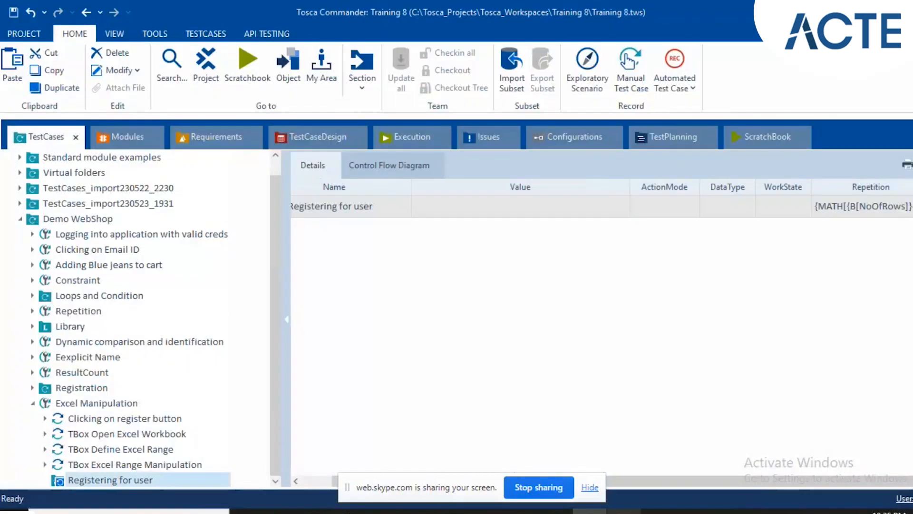
click(98, 141)
drag(76, 388, 341, 201)
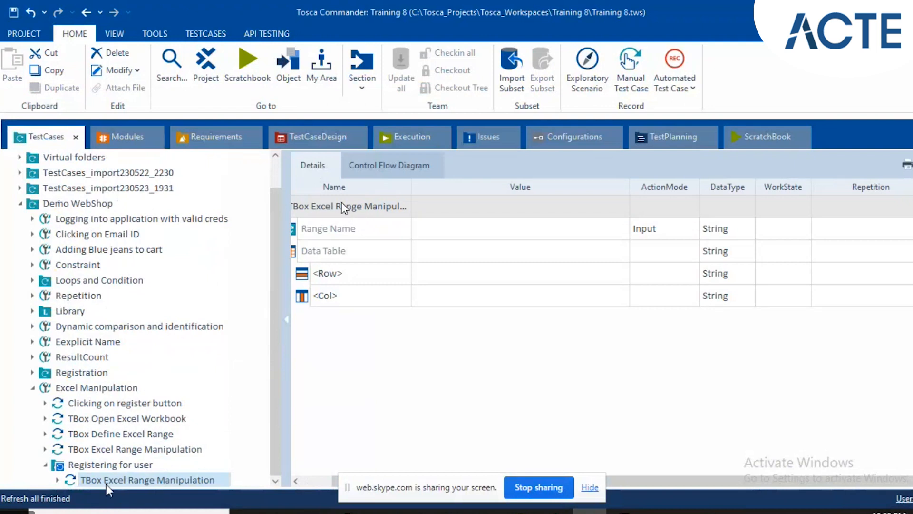
click(72, 478)
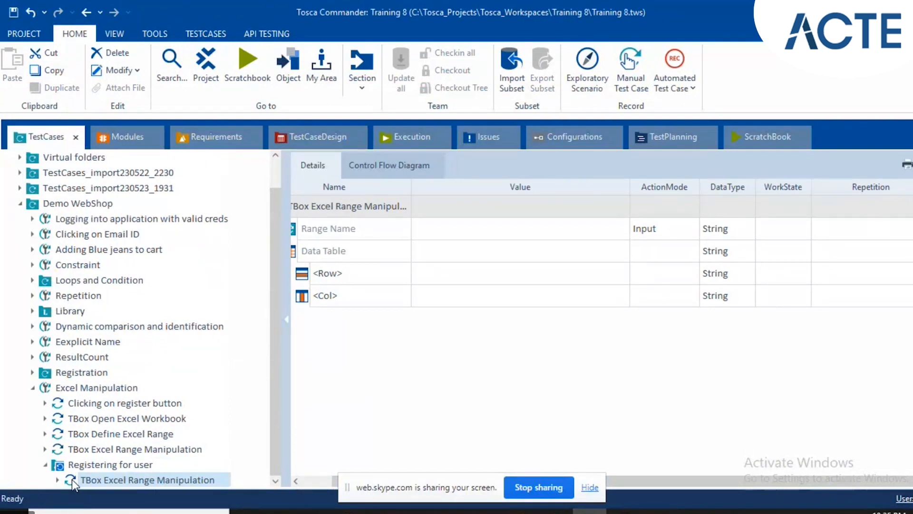
Set the Range Name of the folder's TBox Excel Range Manipulation step to NewUserData.
click(521, 226)
click(309, 480)
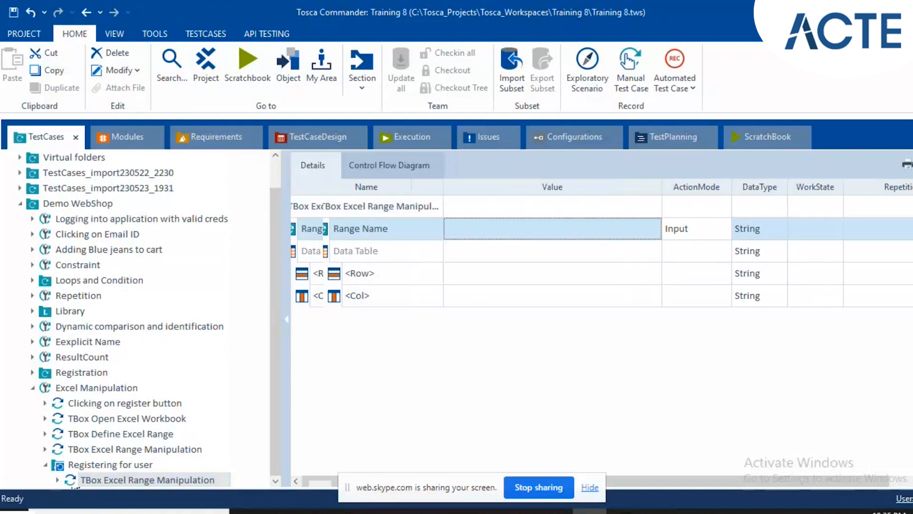
click(532, 222)
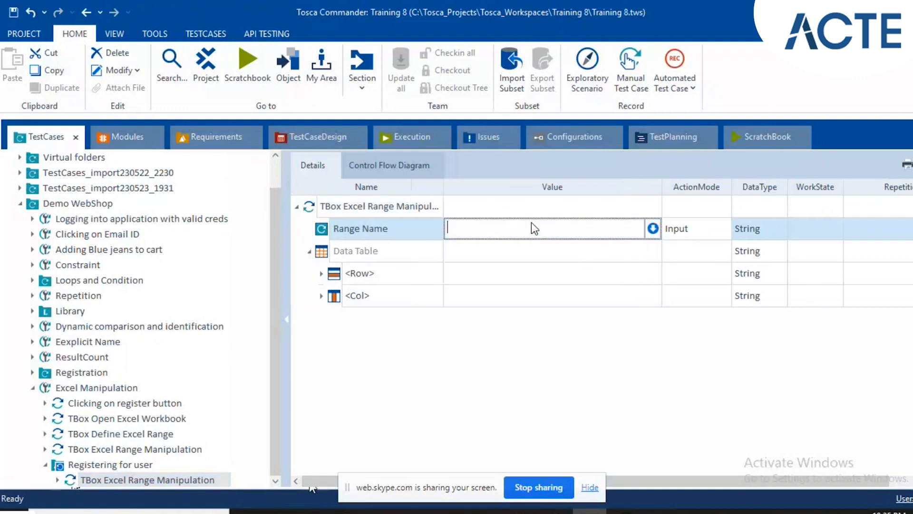
text(NewUserData)
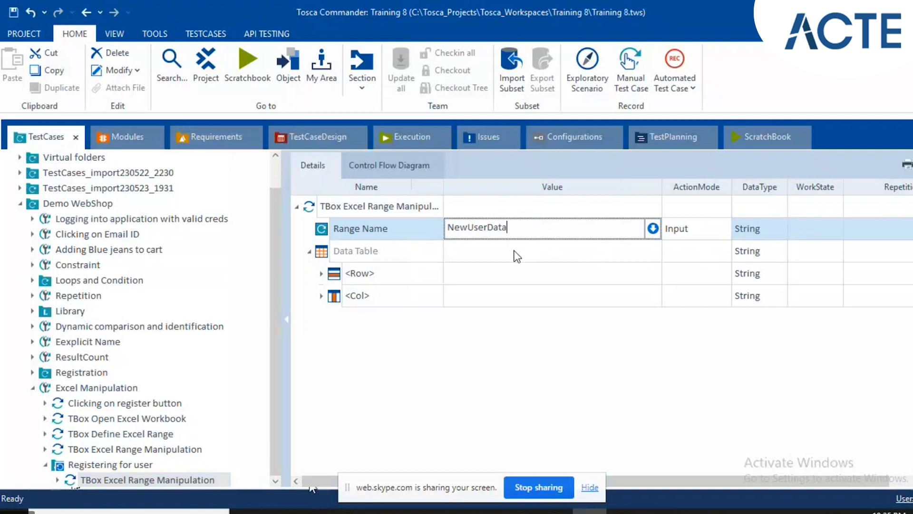
key(Return)
Name the Data Table's <Row> entry $1 and check the registration data rows in the Registration workbook.
click(413, 255)
click(395, 276)
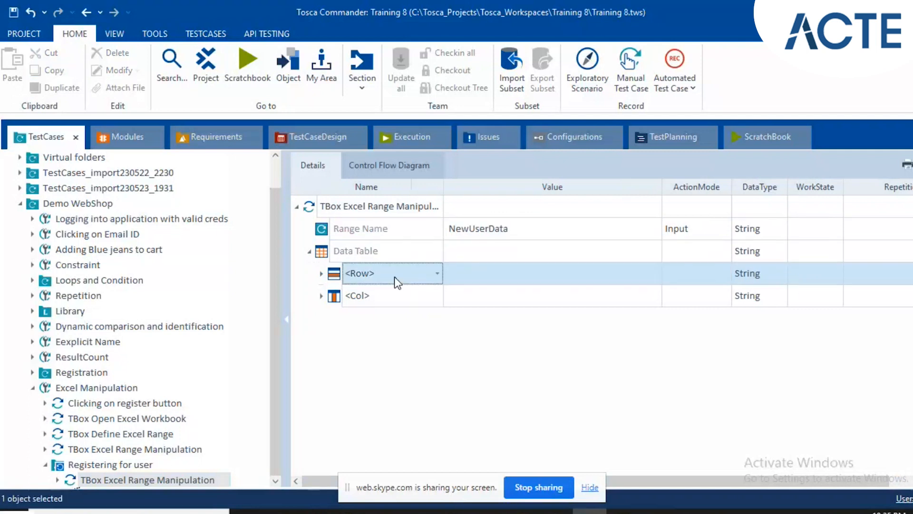
click(323, 273)
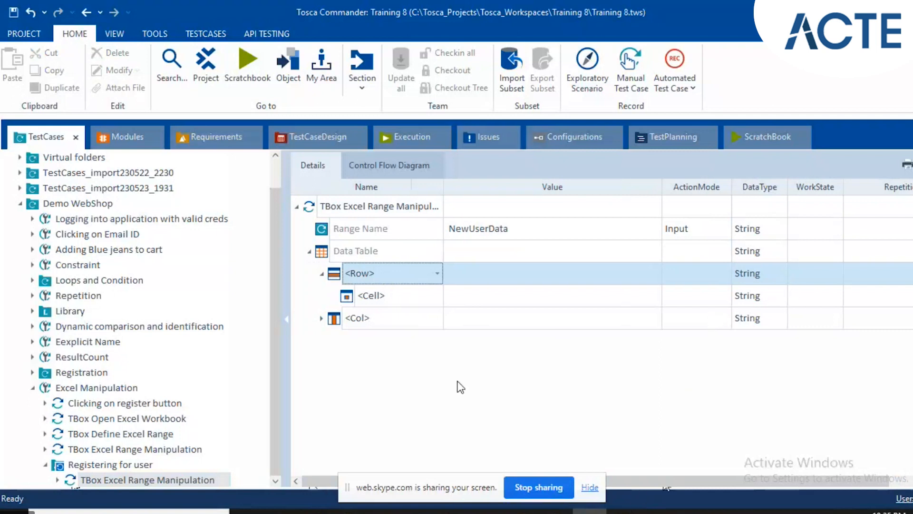
click(409, 281)
double_click(411, 278)
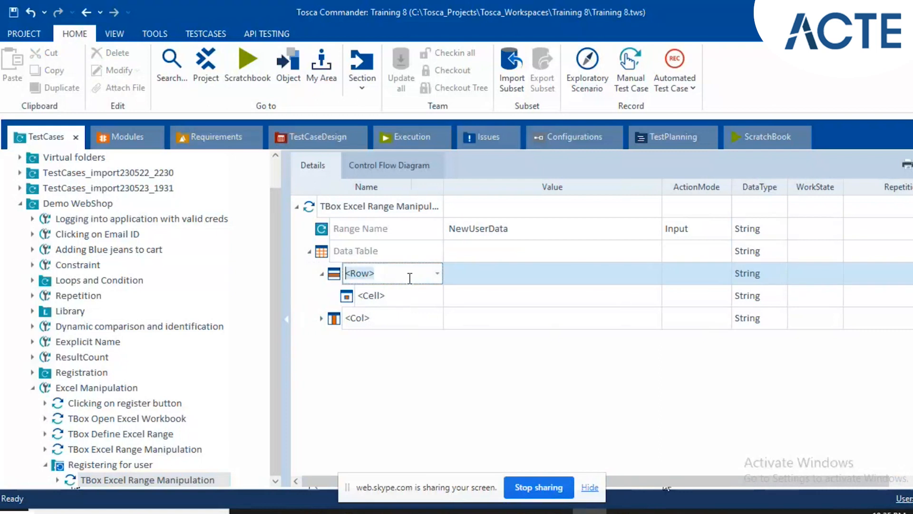
text($1)
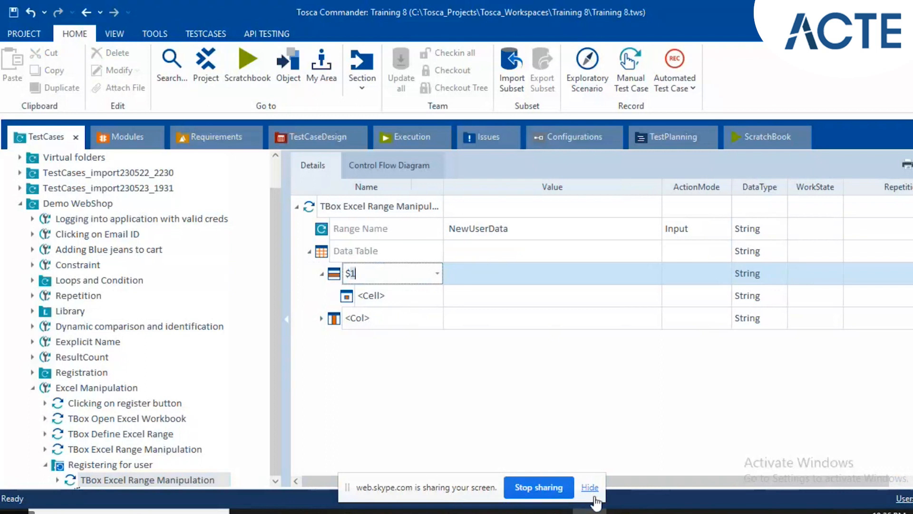
click(612, 511)
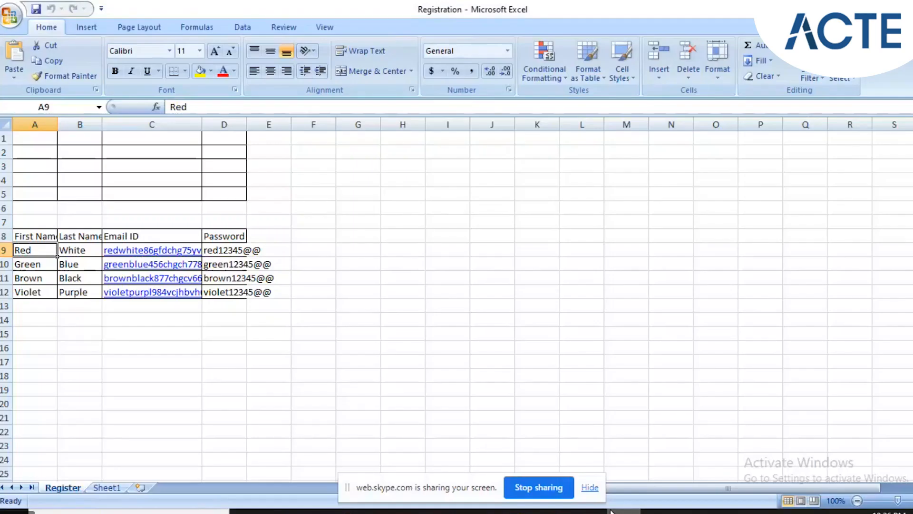
click(208, 178)
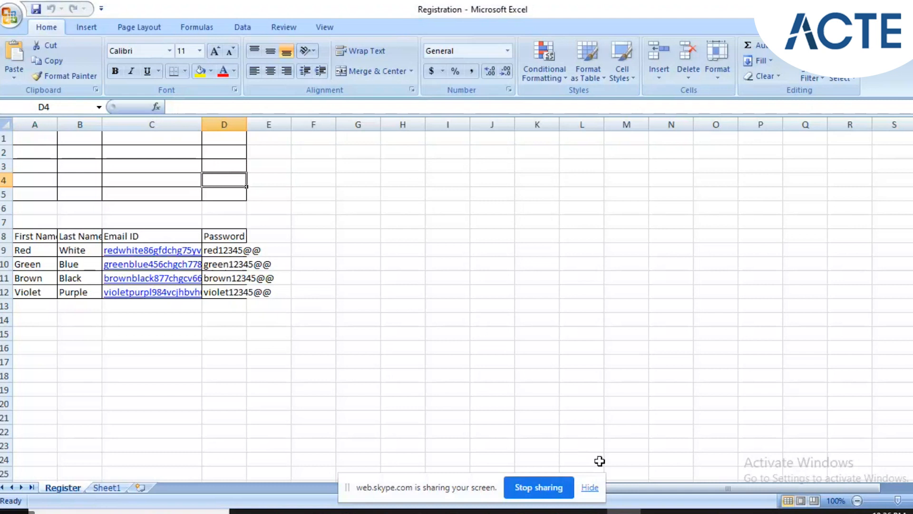
click(624, 513)
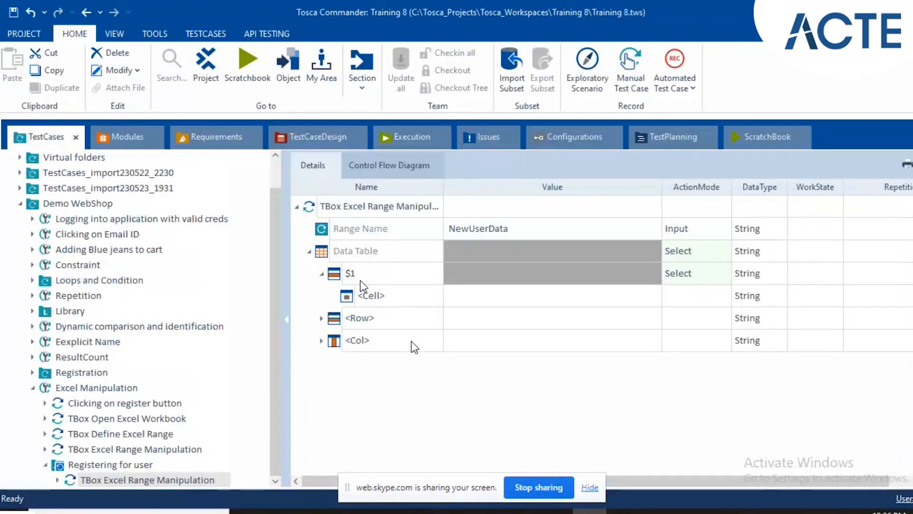
Change the Data Table's row name to ${Repetition}.
click(362, 286)
click(363, 278)
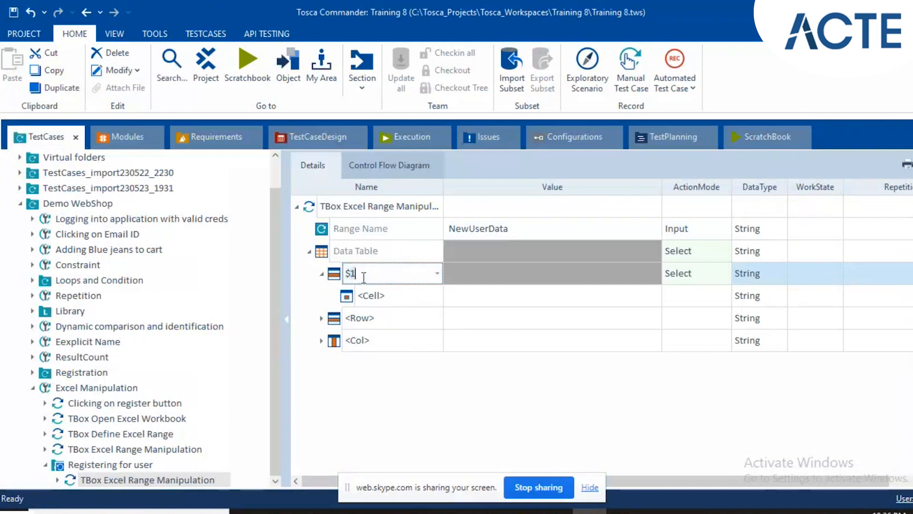
key(BackSpace)
text({R)
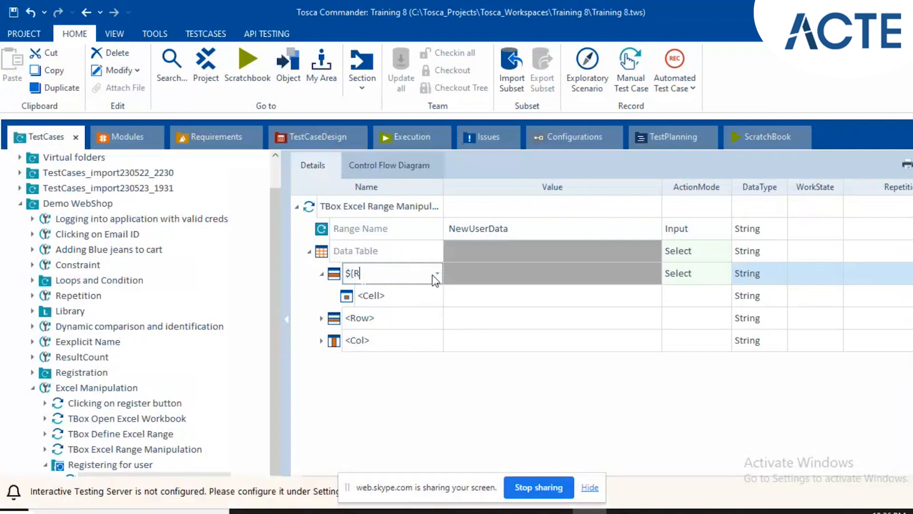
text(epetition)
text(})
click(399, 293)
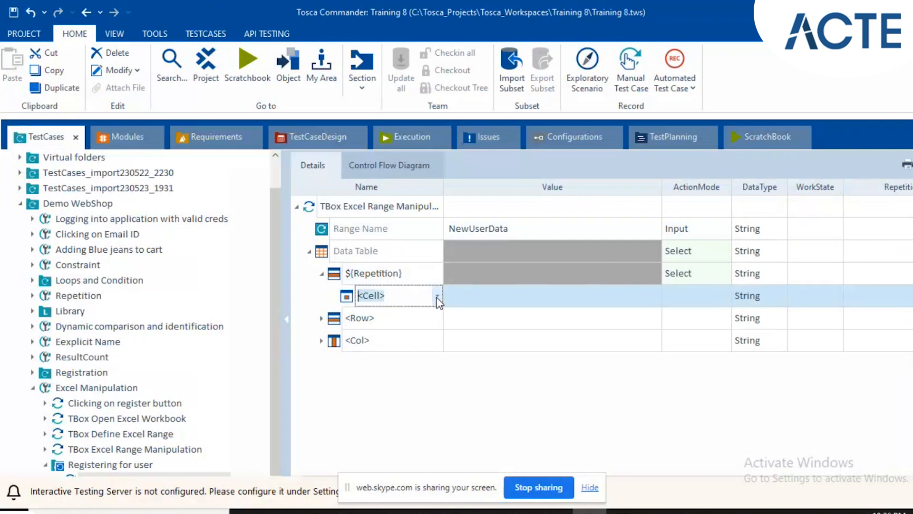
click(412, 280)
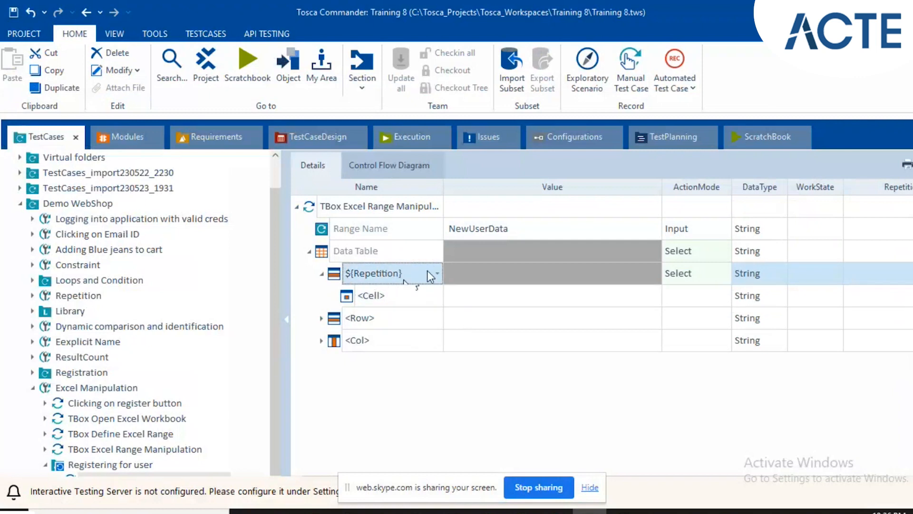
Choose $1 as the cell under the ${Repetition} row and set its ActionMode to Buffer.
click(400, 292)
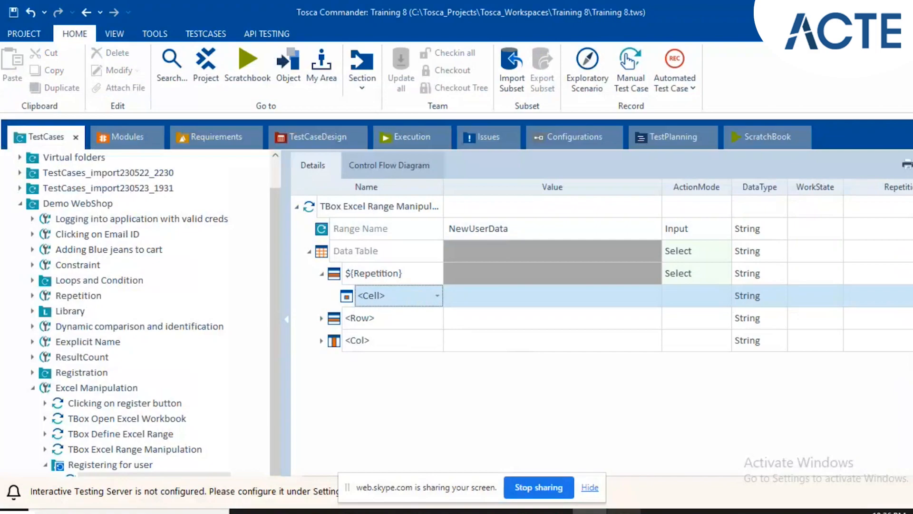
click(623, 512)
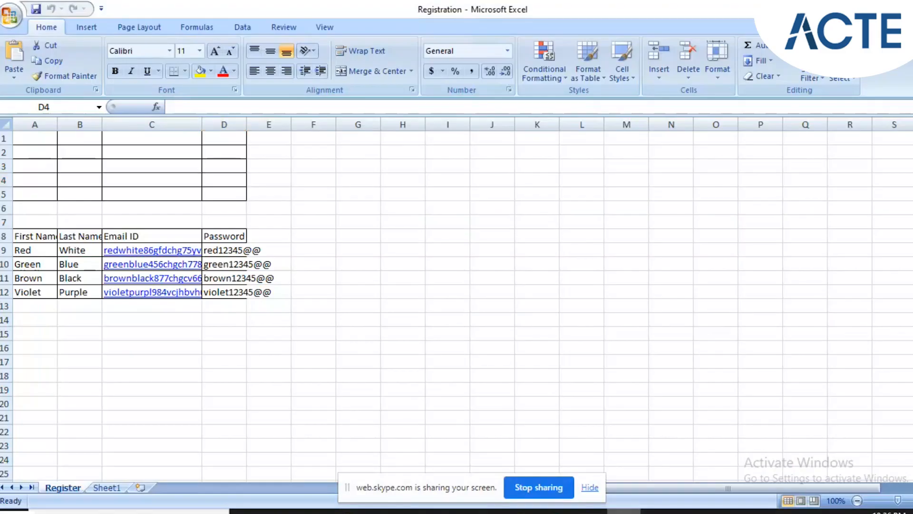
click(590, 511)
click(433, 301)
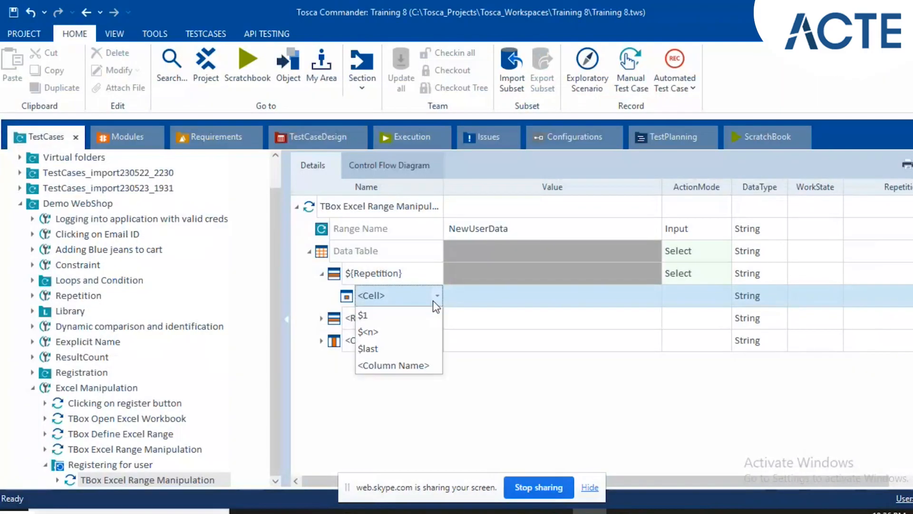
click(395, 315)
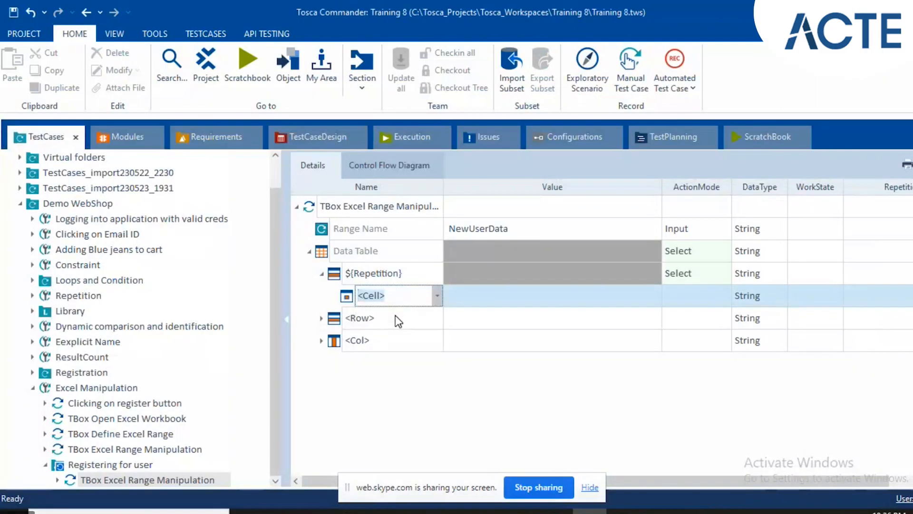
key(Return)
click(498, 299)
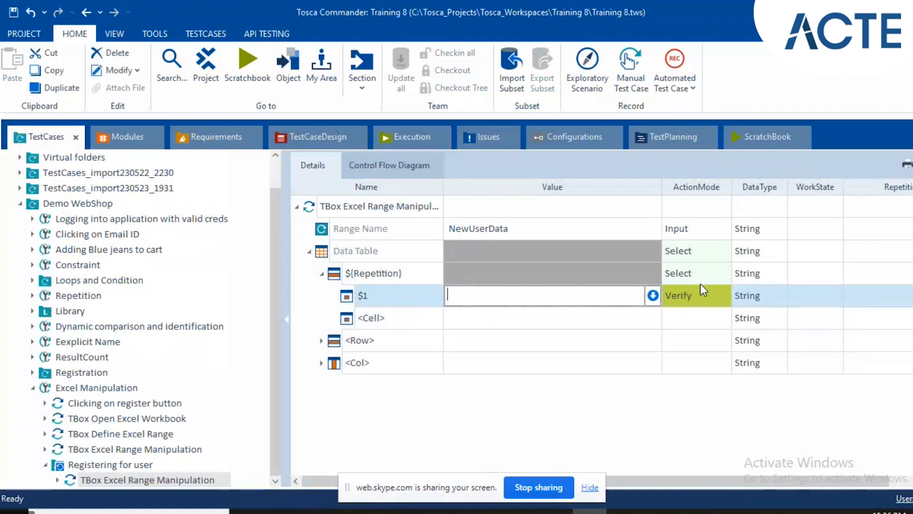
click(710, 291)
click(692, 296)
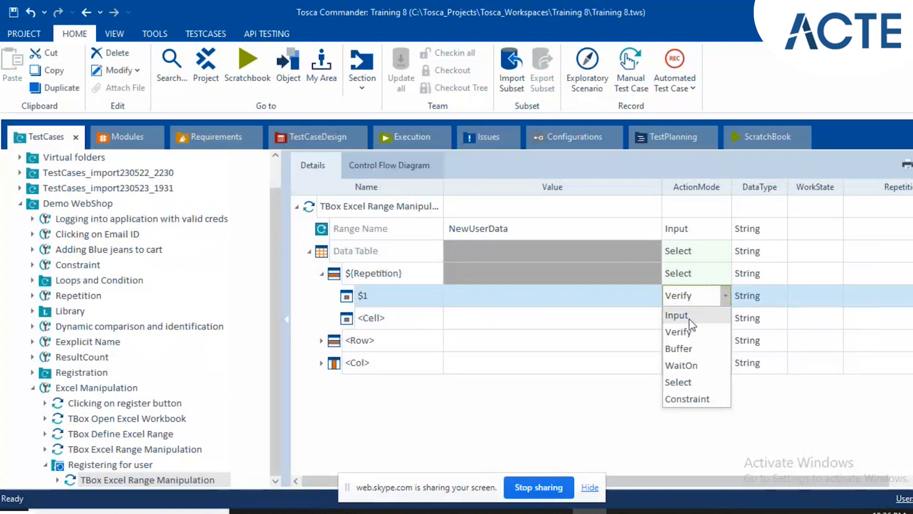
click(679, 348)
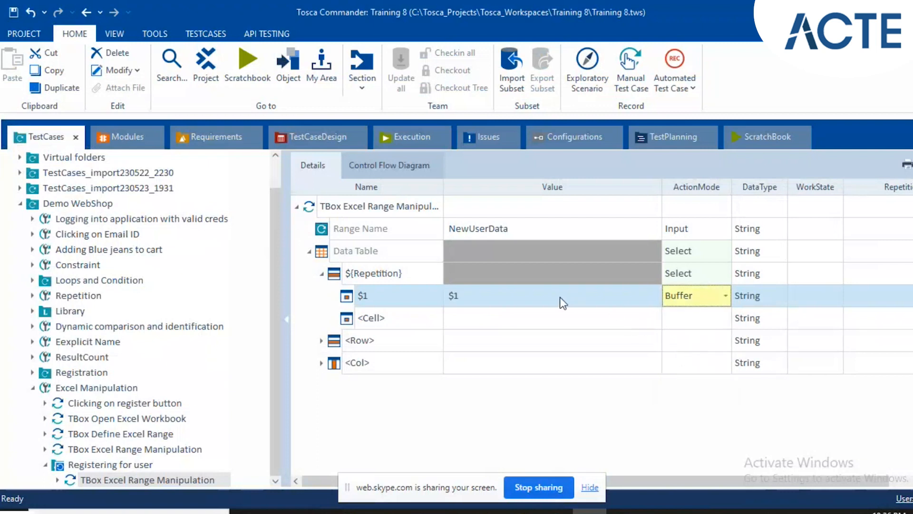
Set the buffer name in the $1 cell's Value to FirstName.
click(538, 297)
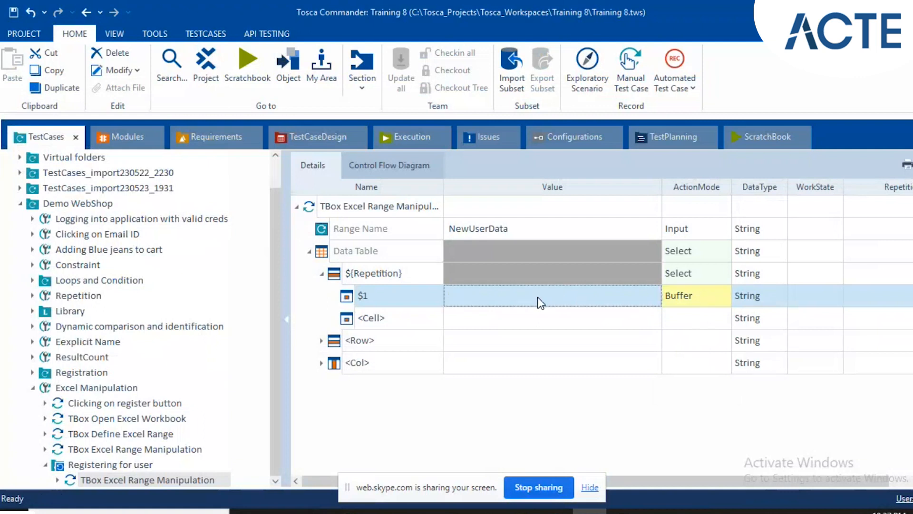
key(BackSpace)
key(BackSpace)
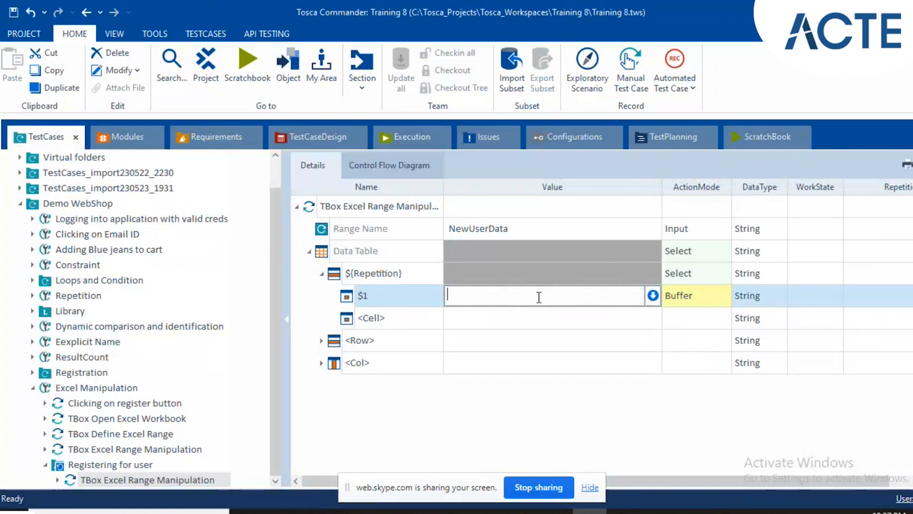
text(FirstNAme)
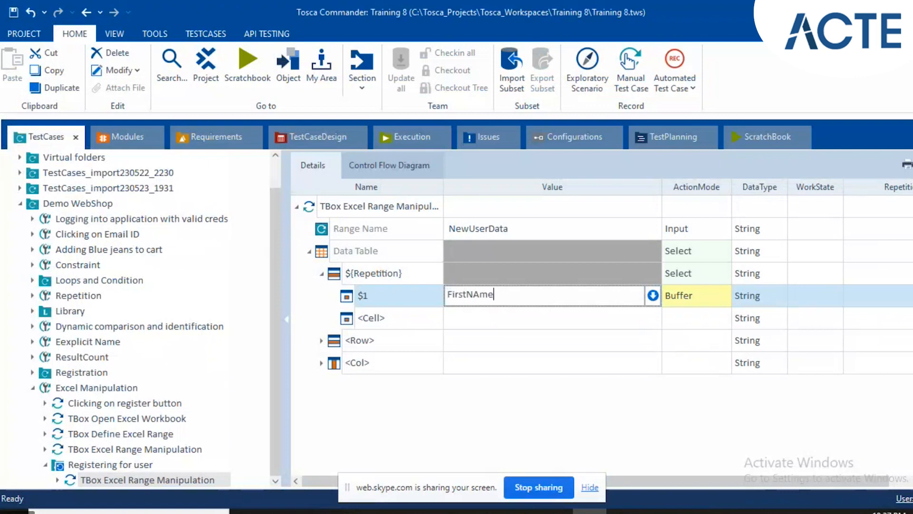
key(Left)
key(Left)
key(Left)
key(Delete)
text(a)
Add a $2 cell under the ${Repetition} row with the value LastNam and ActionMode Buffer.
click(393, 315)
text($2)
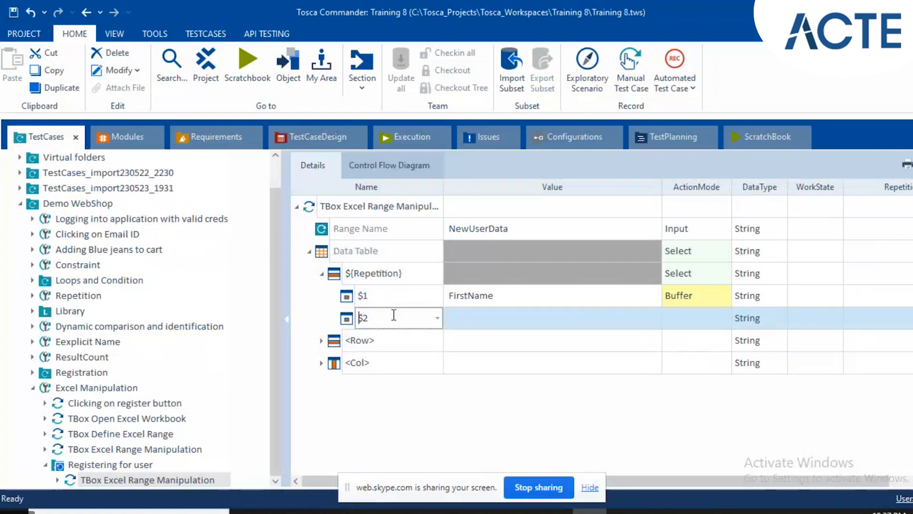
key(Return)
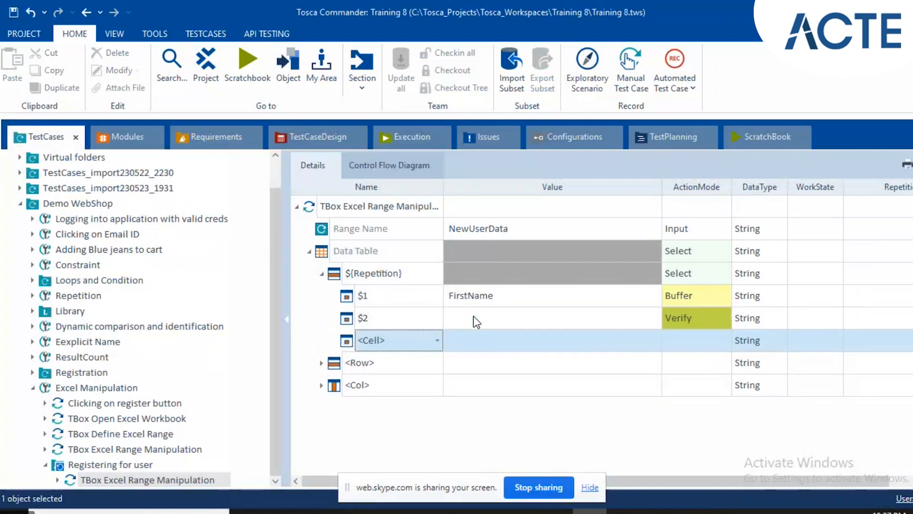
click(473, 316)
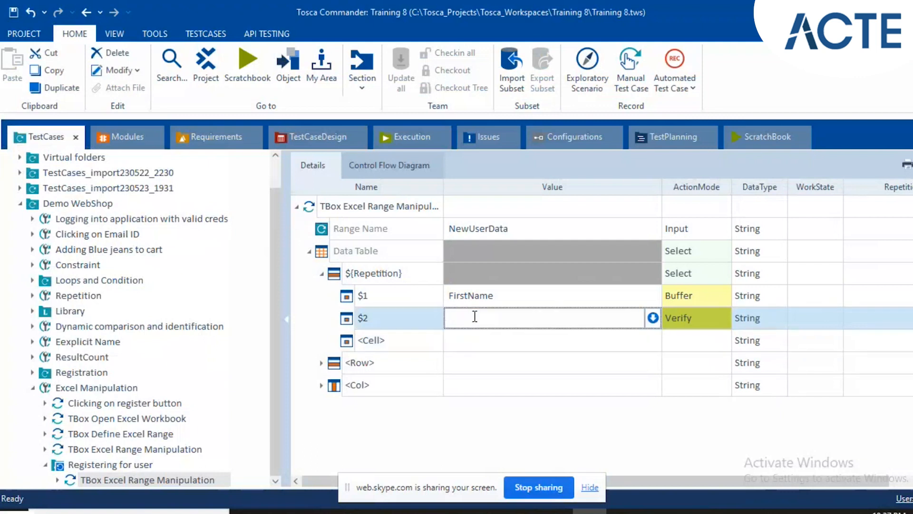
text(LastNam)
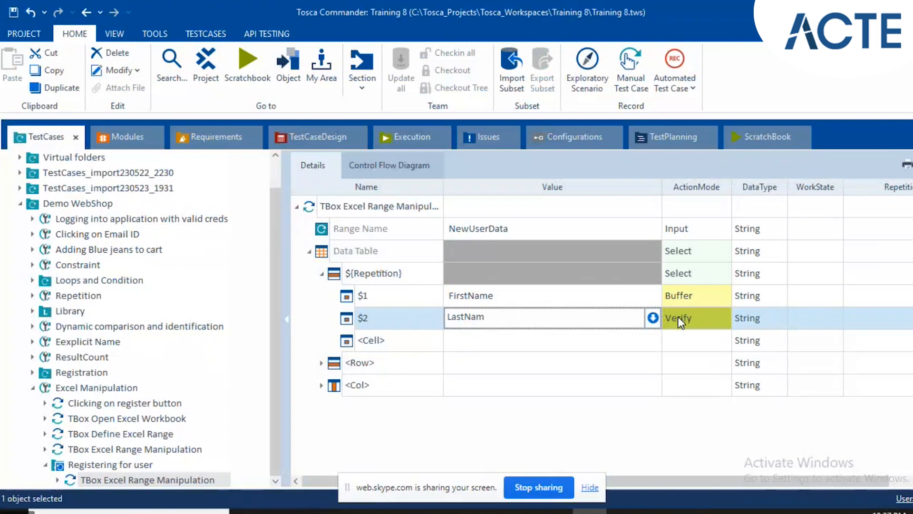
click(678, 316)
text(Buffer)
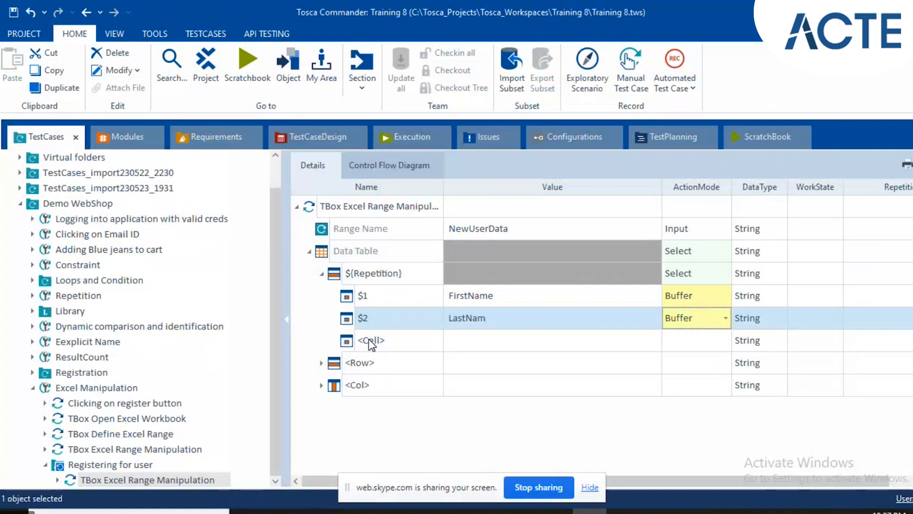
Add a $3 cell under the ${Repetition} row and correct the $2 cell's Value to LastName.
click(370, 339)
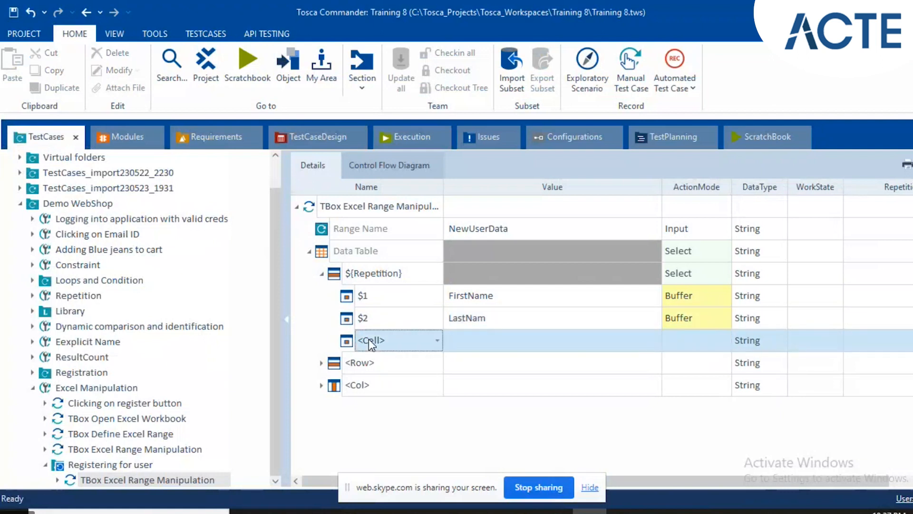
text($3)
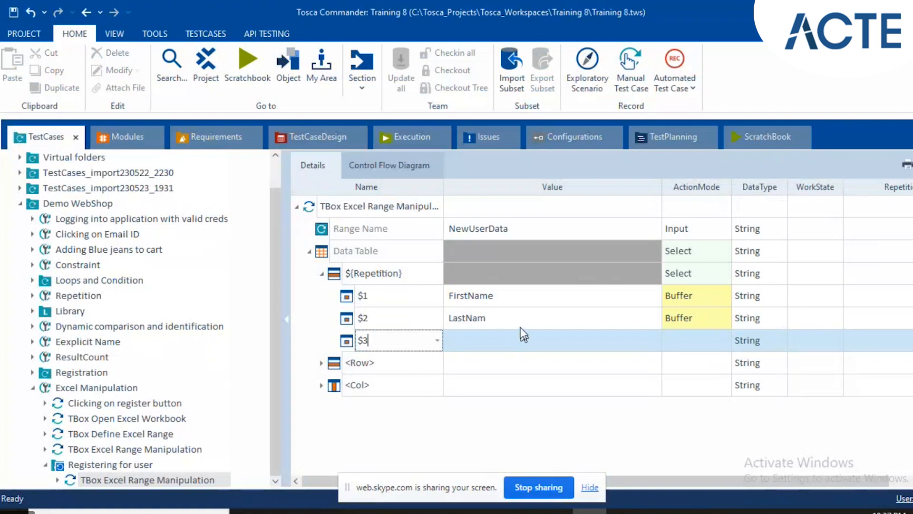
key(Return)
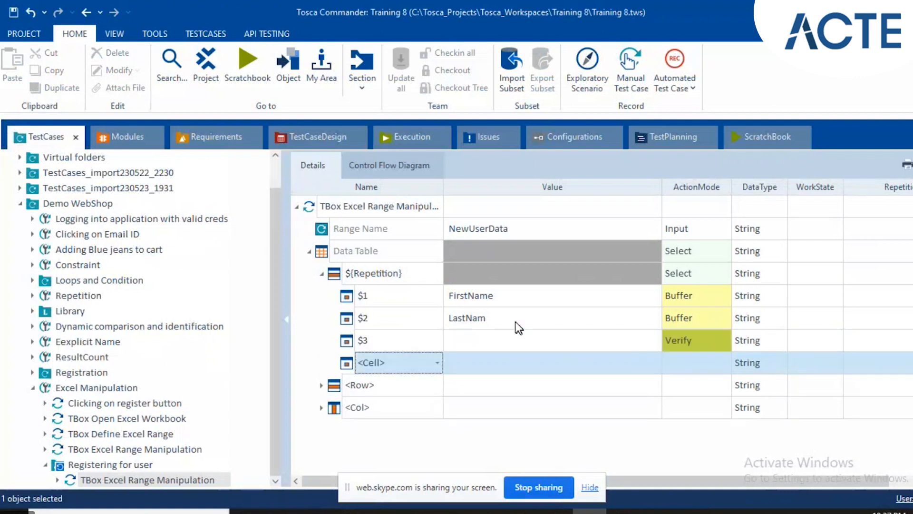
click(516, 321)
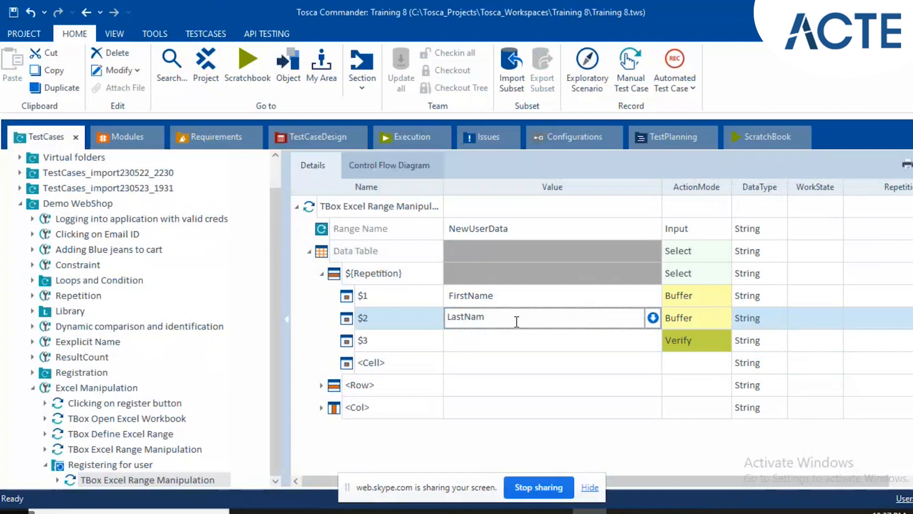
text(e)
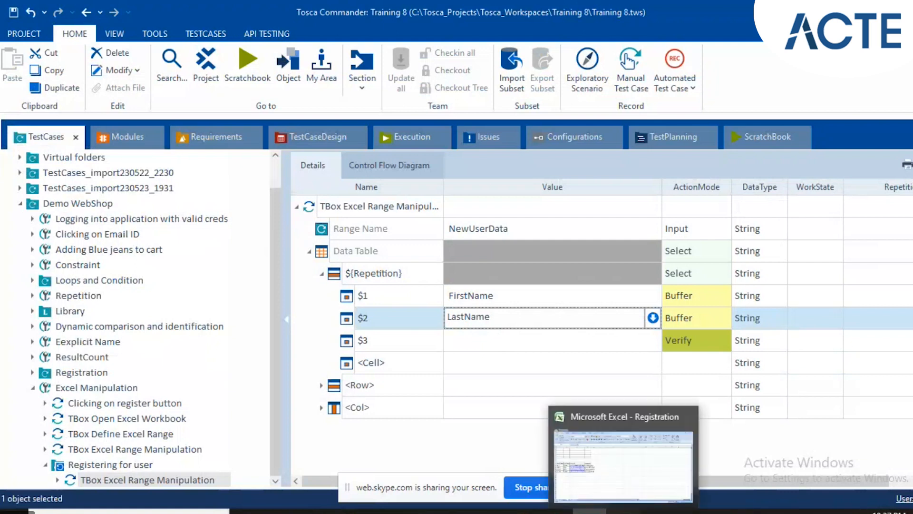
Check the column headers in the Registration workbook and set the $3 cell's Value to EmalId.
key(alt+Tab)
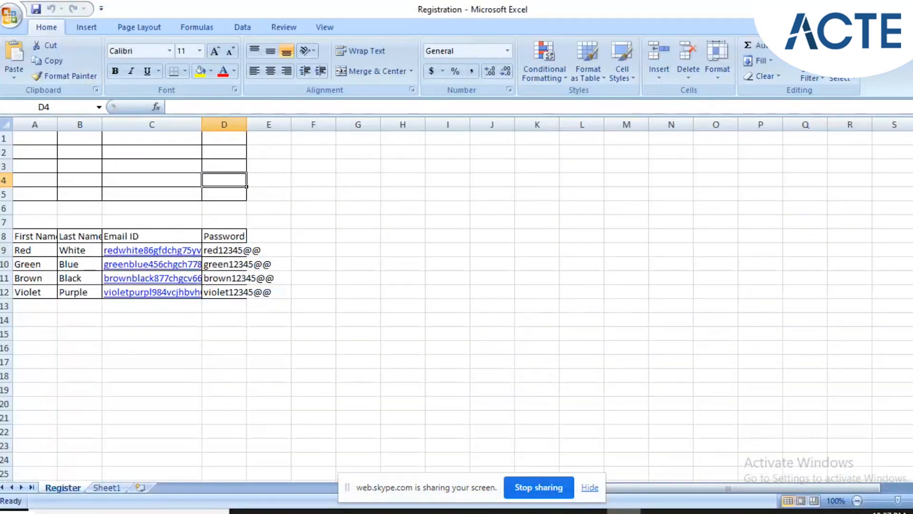
key(alt+Tab)
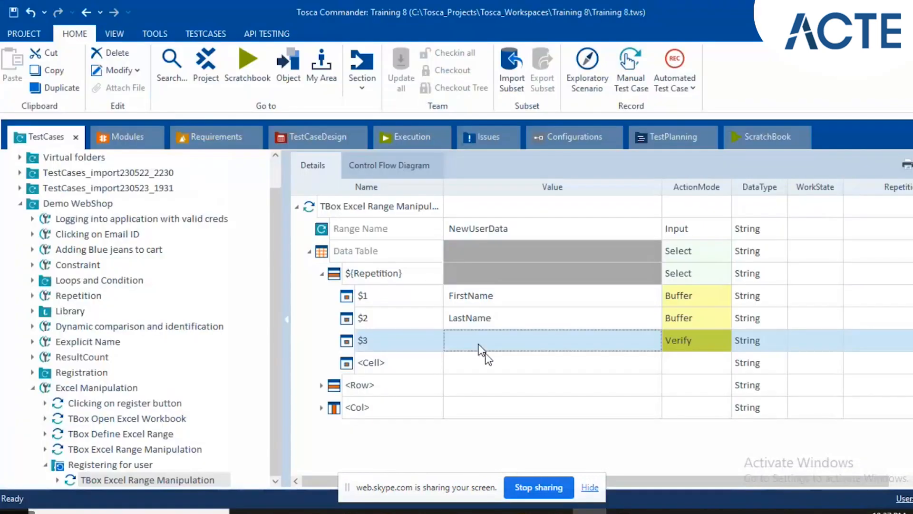
click(480, 349)
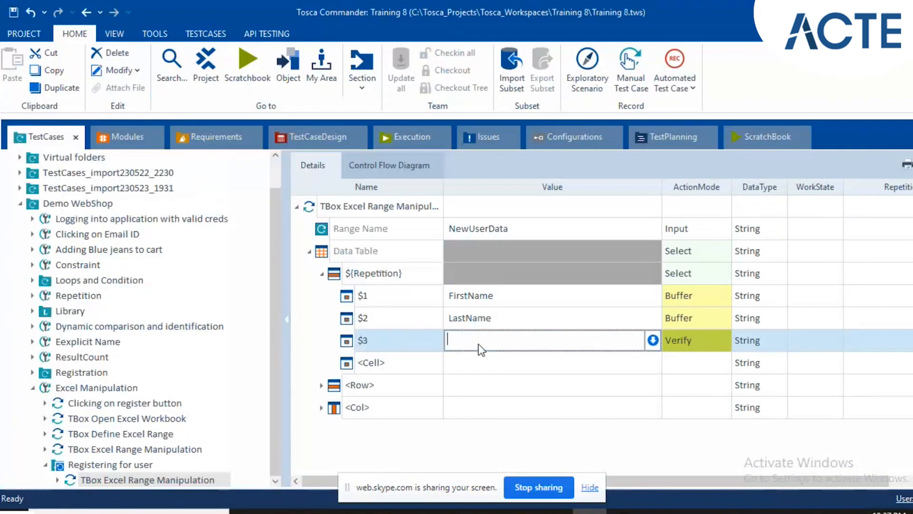
text(e)
key(BackSpace)
text(EmailId)
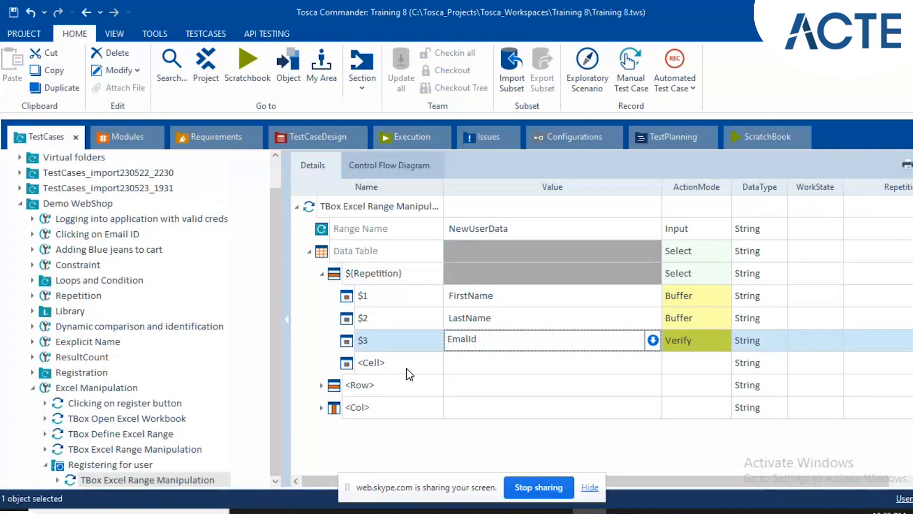
Add a $4 cell under the ${Repetition} row and check the fourth column header in the Registration workbook.
click(407, 370)
text($4)
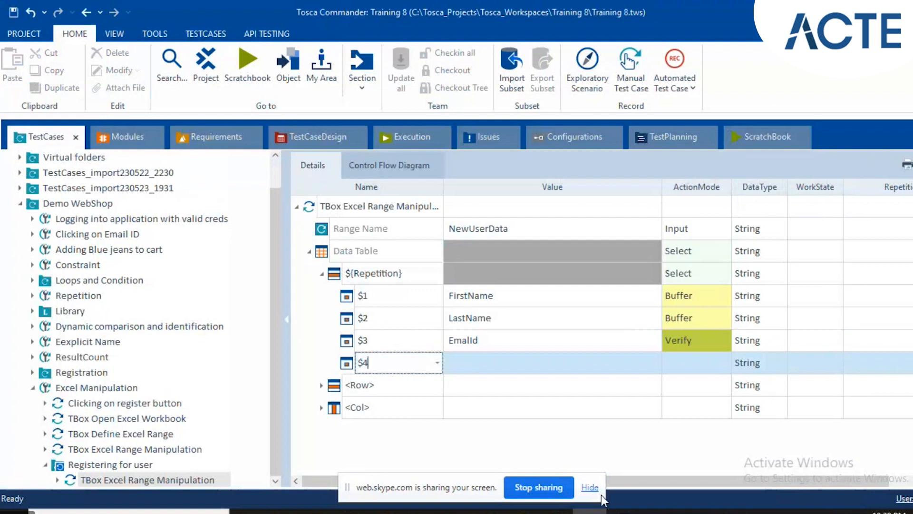
click(624, 511)
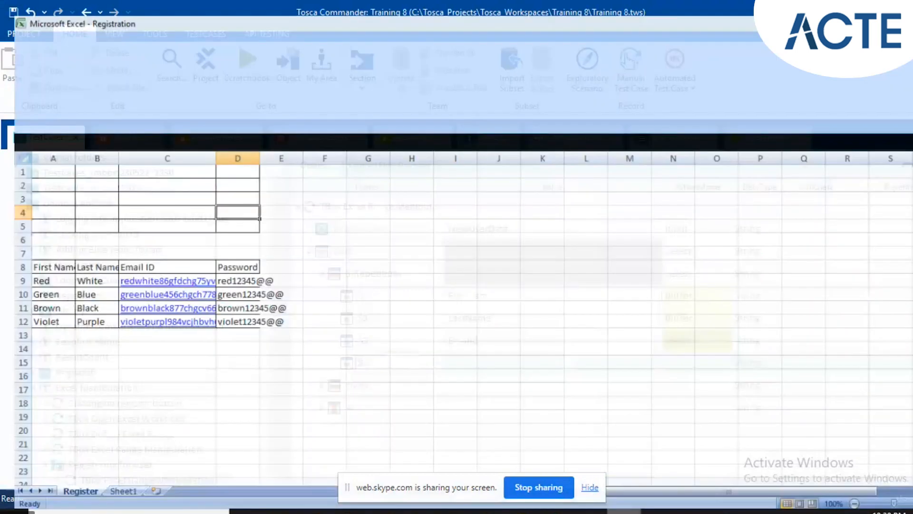
click(624, 511)
key(Return)
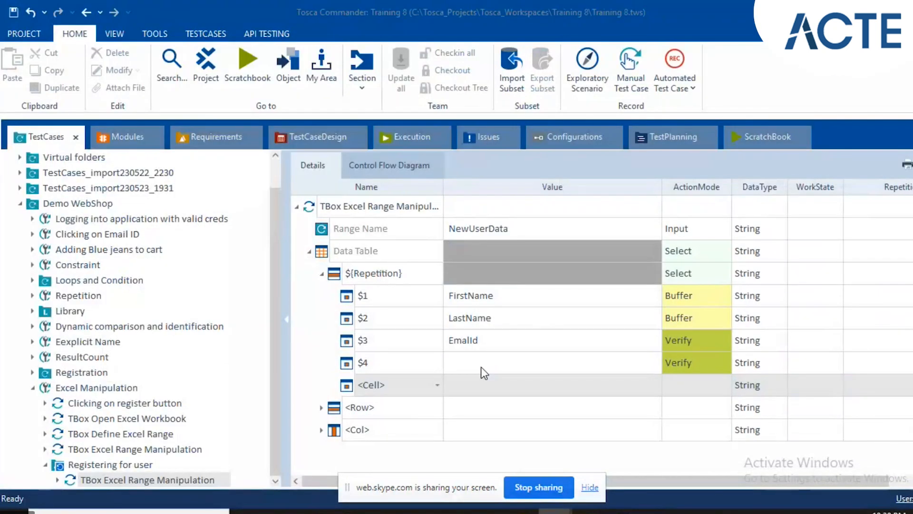
click(481, 367)
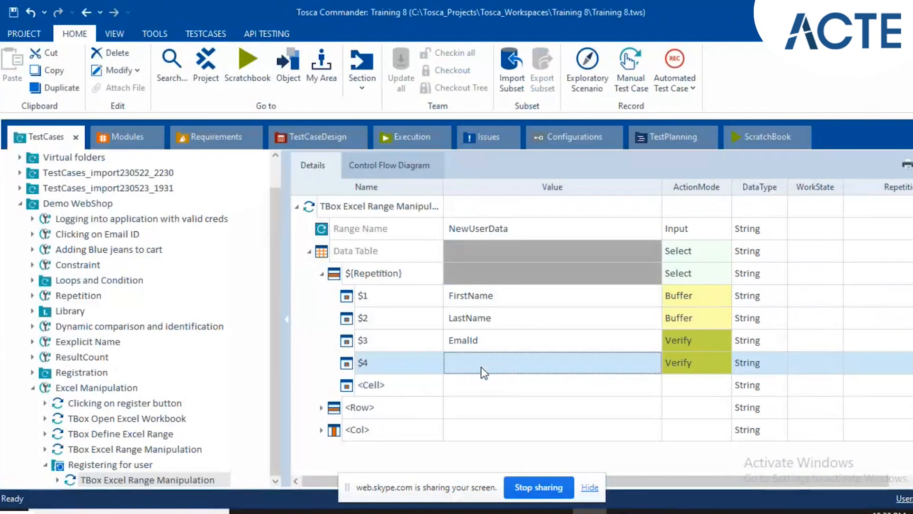
click(484, 372)
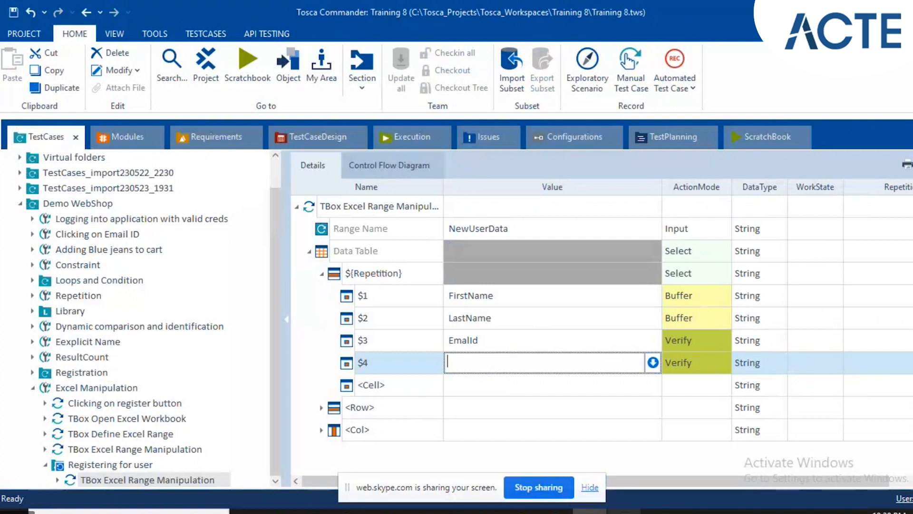
key(alt+Tab)
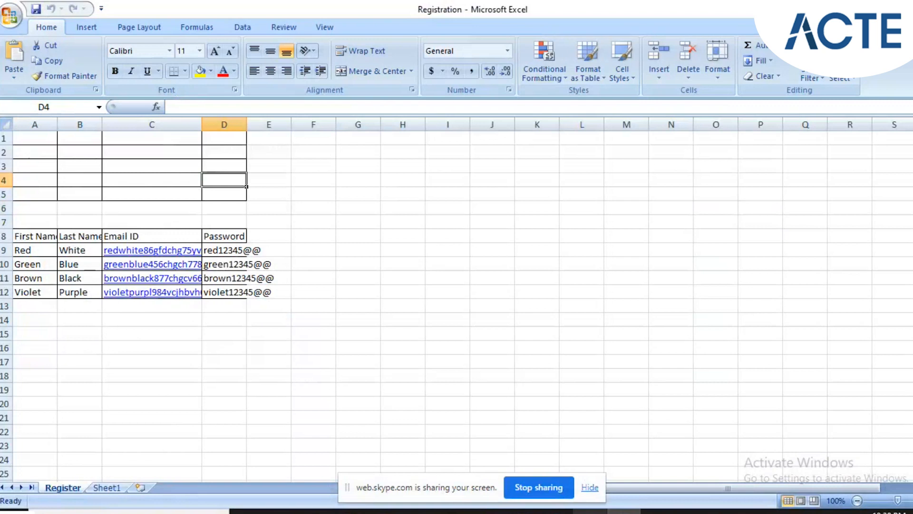
click(590, 512)
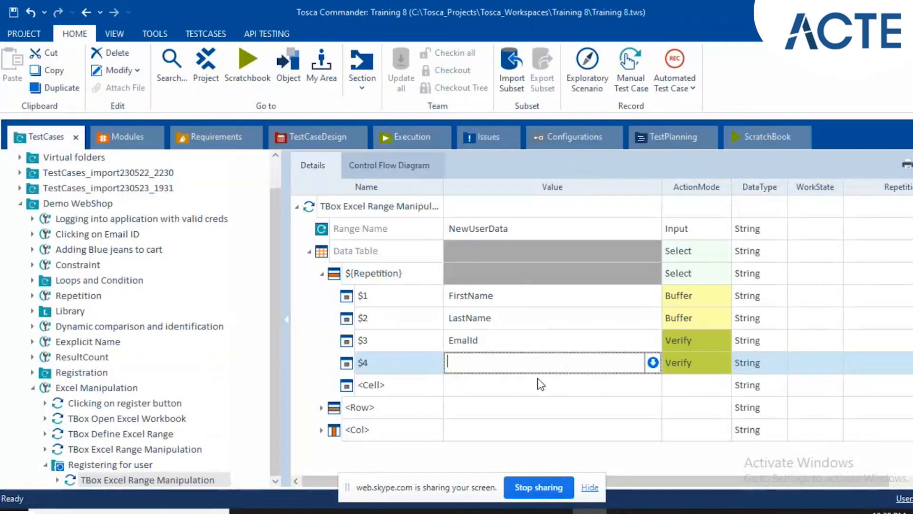
Set the ActionMode of the $3 cell to Buffer.
click(695, 338)
text(Buffer)
key(Return)
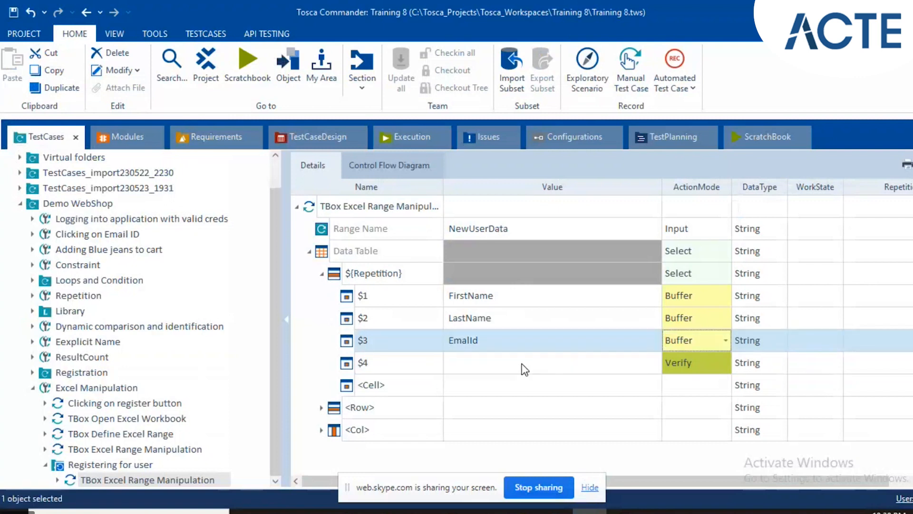
Set the $4 cell's Value to the buffer name Password and its ActionMode to Buffer.
click(524, 367)
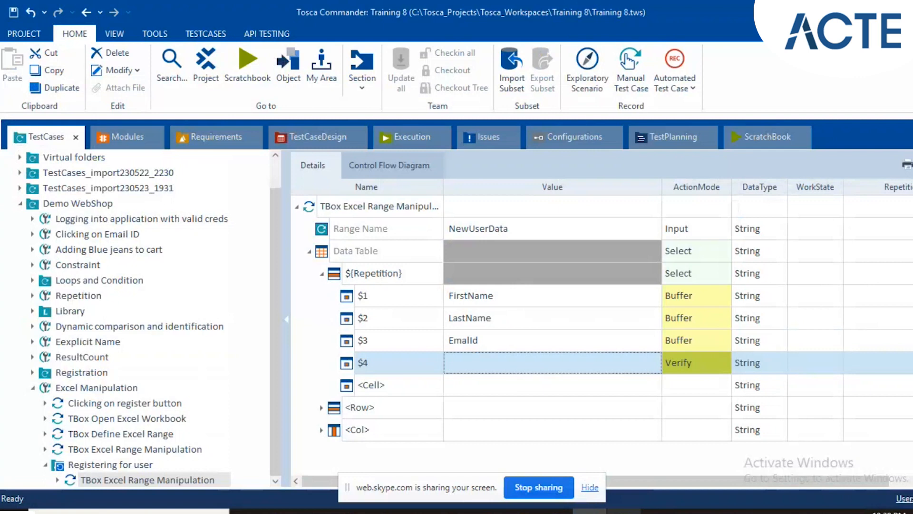
key(alt+Tab)
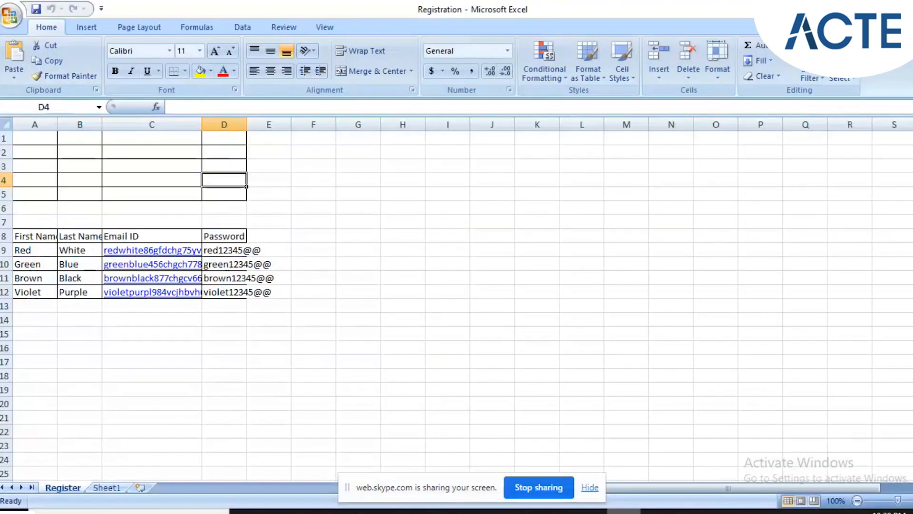
key(alt+Tab)
click(498, 370)
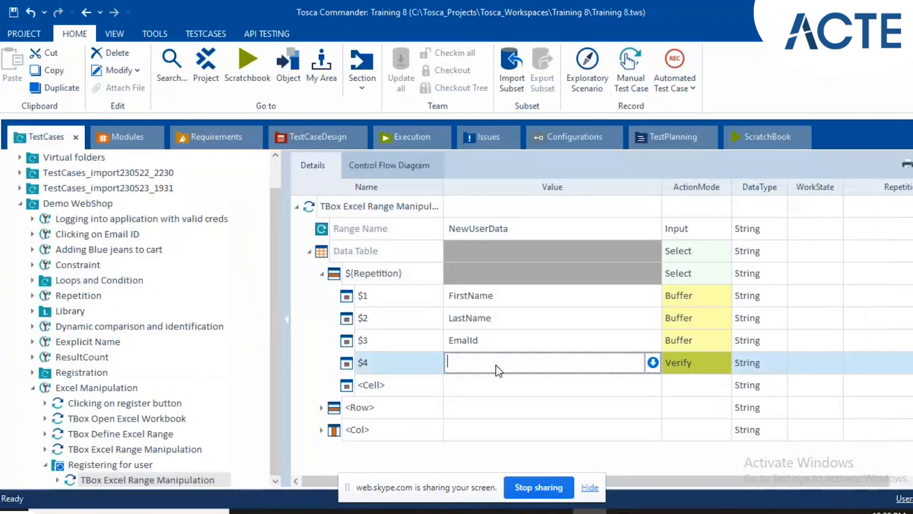
key(ctrl+v)
click(523, 319)
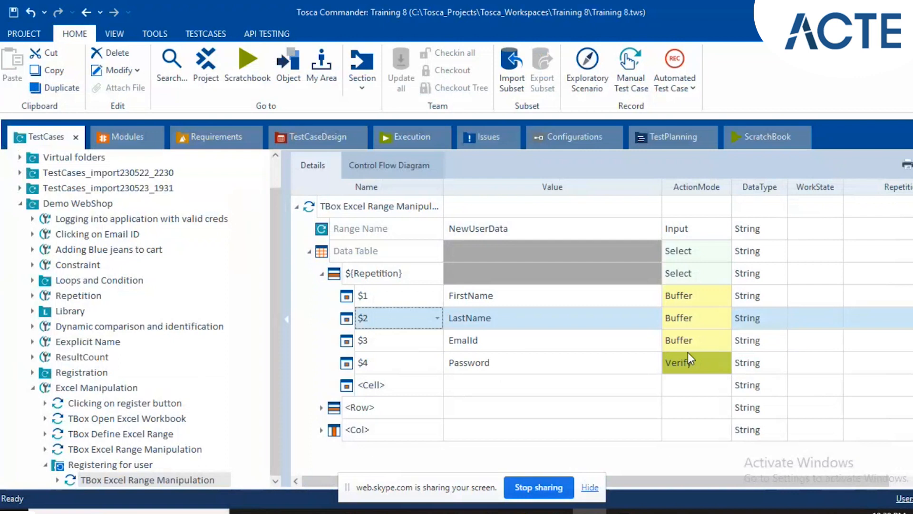
click(687, 349)
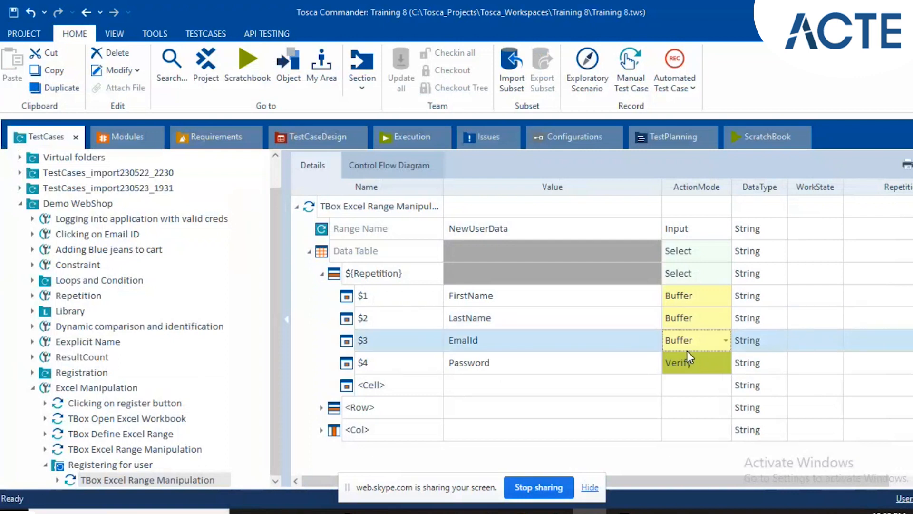
click(689, 356)
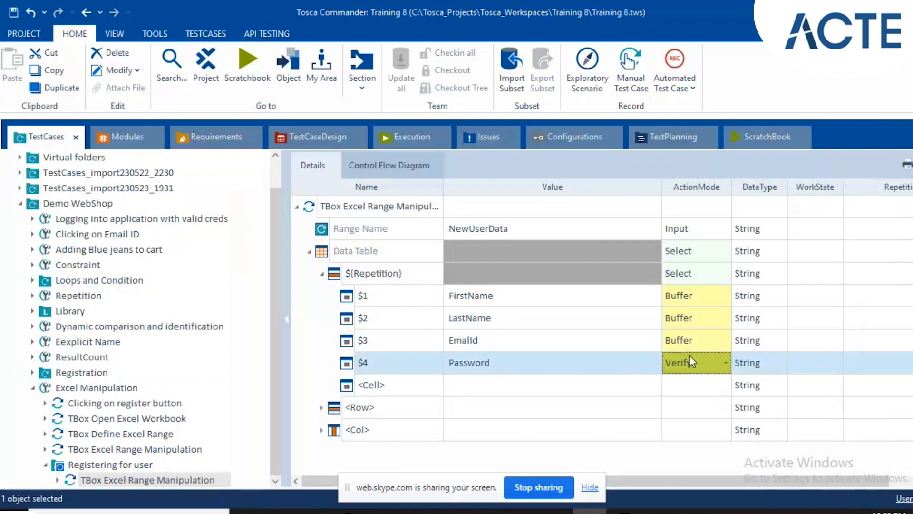
key(b)
click(603, 303)
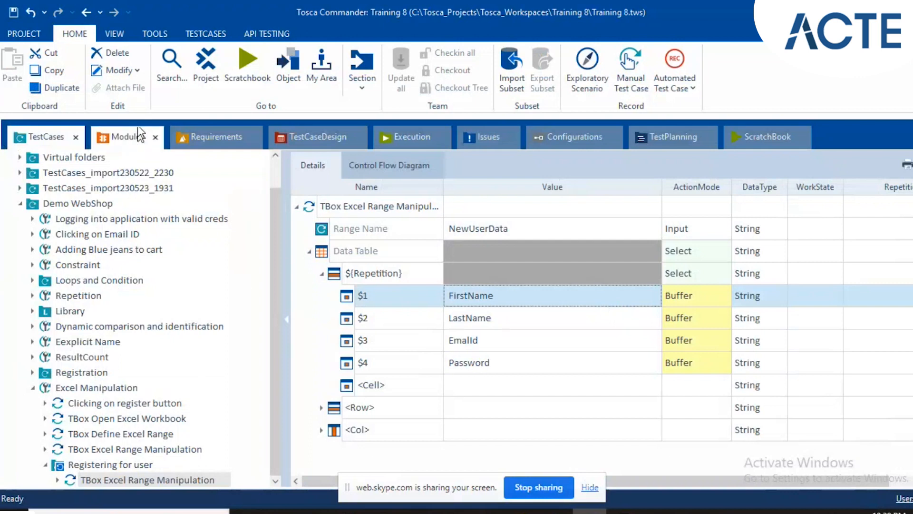
Add the Register Window module from the Registration modules folder to the Registering for user folder of the Excel Manipulation test case.
click(131, 136)
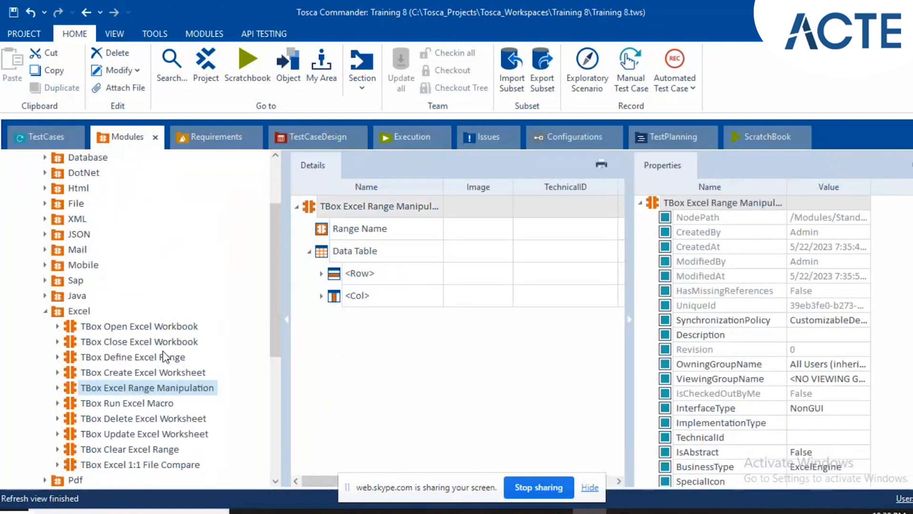
click(45, 310)
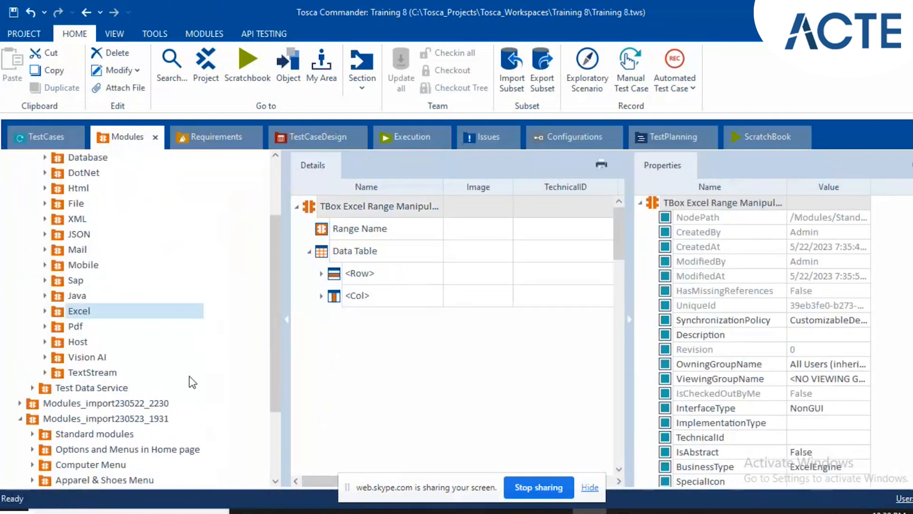
scroll(189, 376, down, 1)
drag(273, 430, 273, 481)
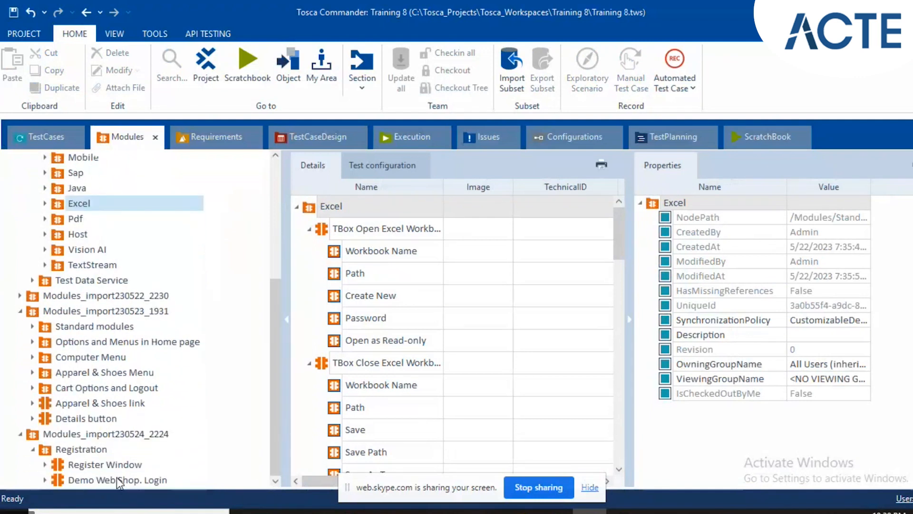
click(72, 464)
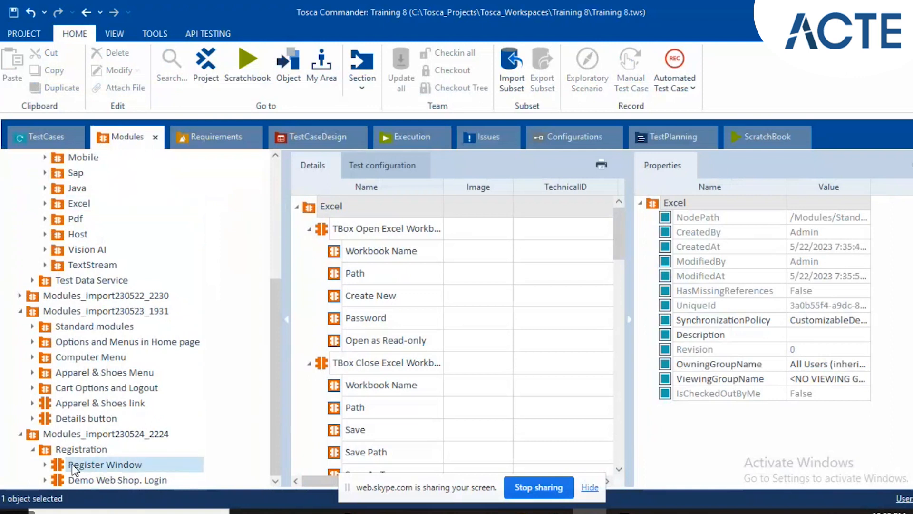
drag(58, 462, 123, 464)
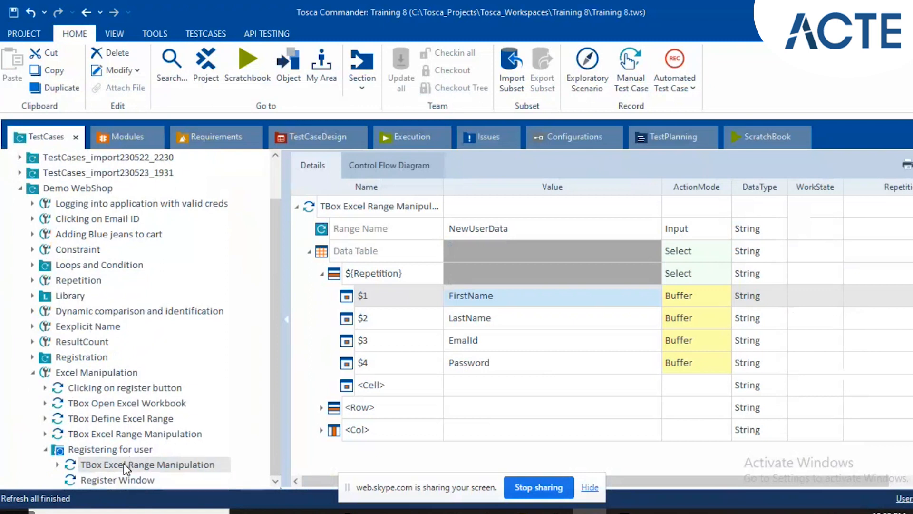
Set the Female option's Value to x in the Register Window test step.
click(113, 481)
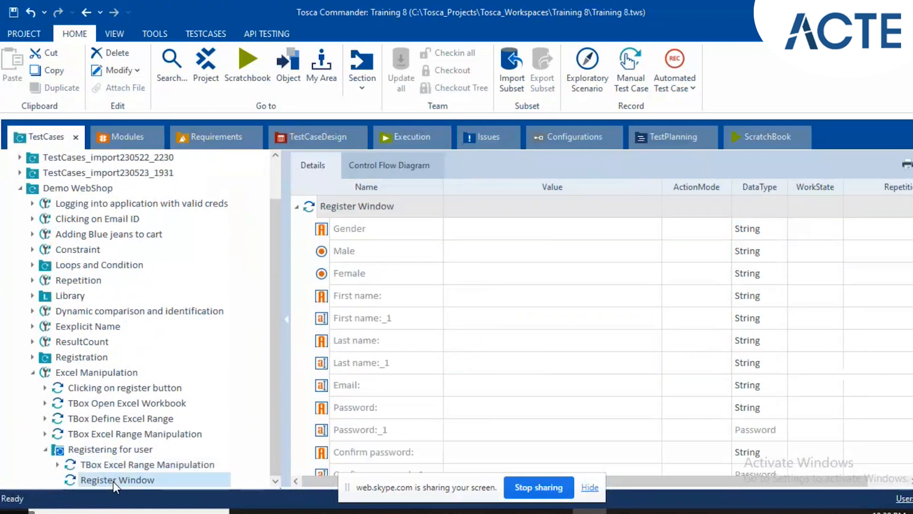
click(493, 227)
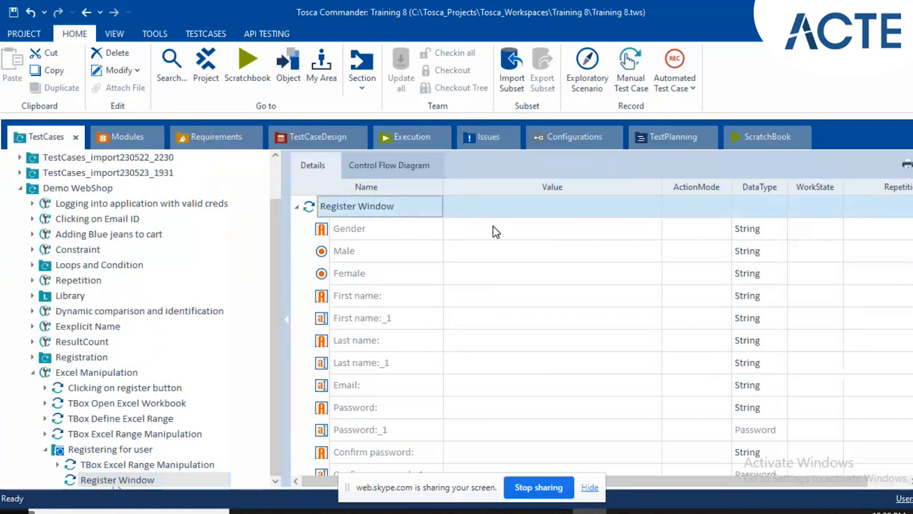
click(493, 227)
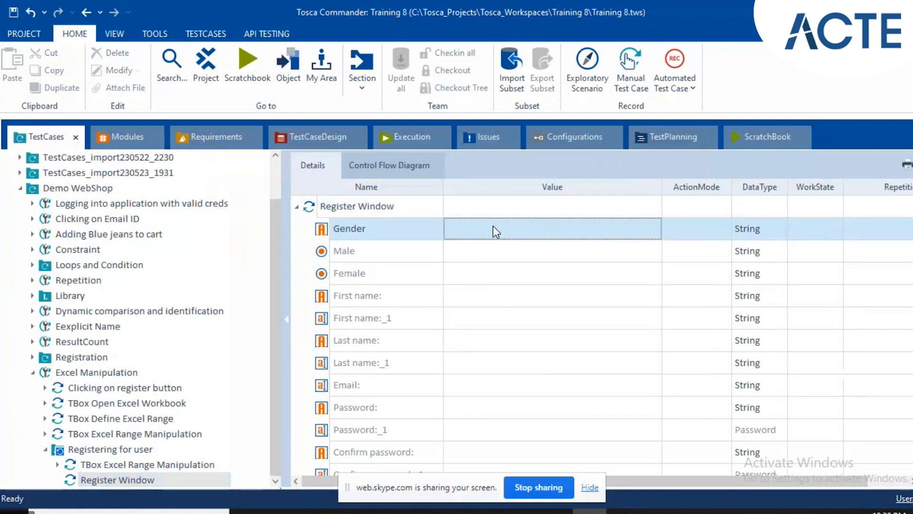
click(488, 268)
text(x)
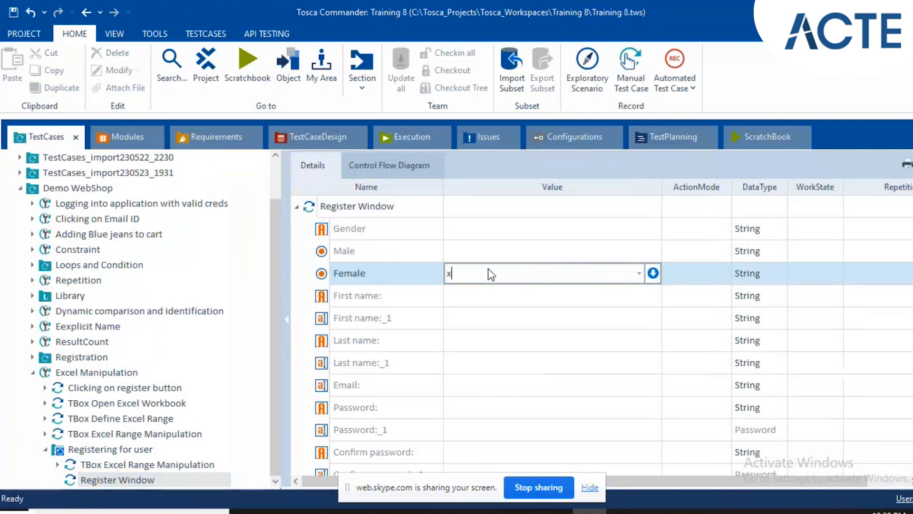
click(639, 274)
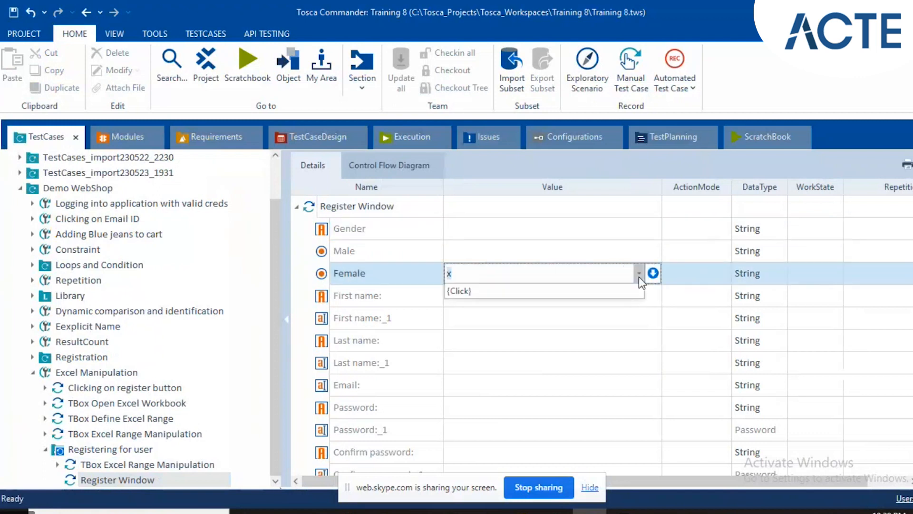
click(613, 281)
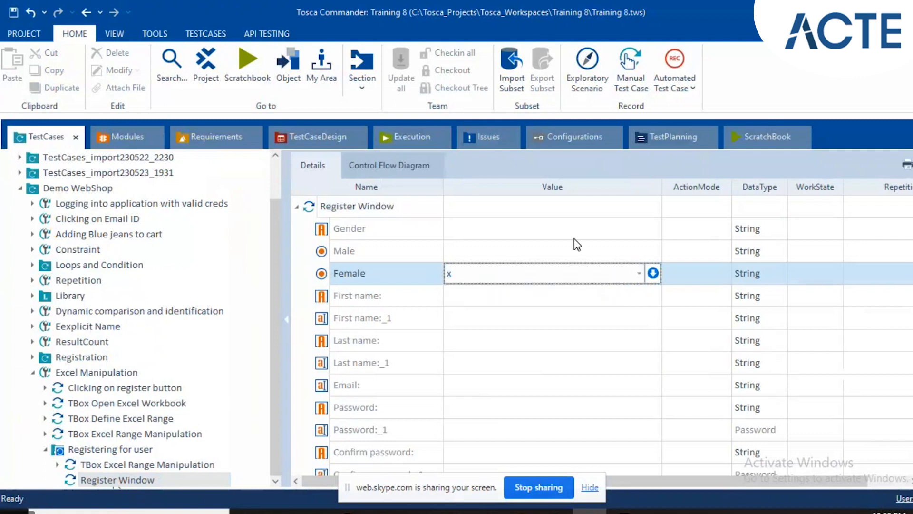
Set the Value of First name:_1 in the Register Window test step to the buffer reference {B[FirstName]}.
click(485, 317)
click(484, 318)
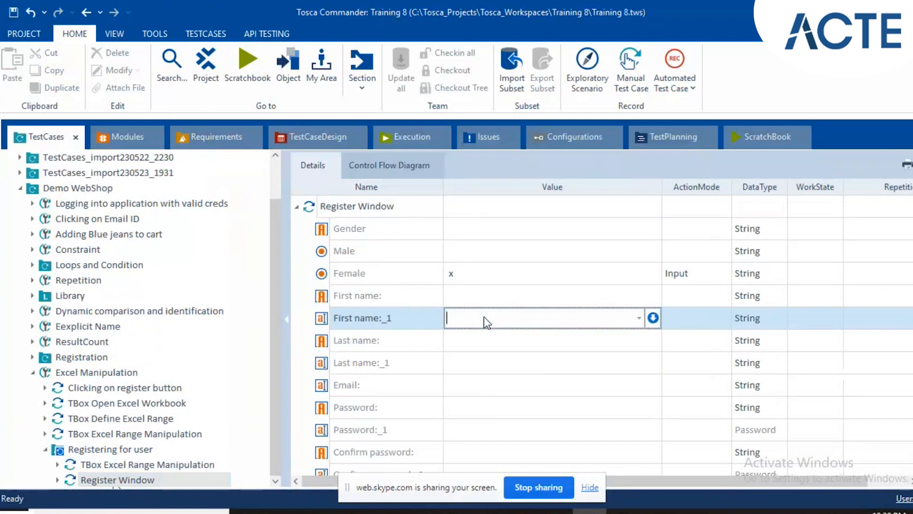
text({{B[Fo)
key(BackSpace)
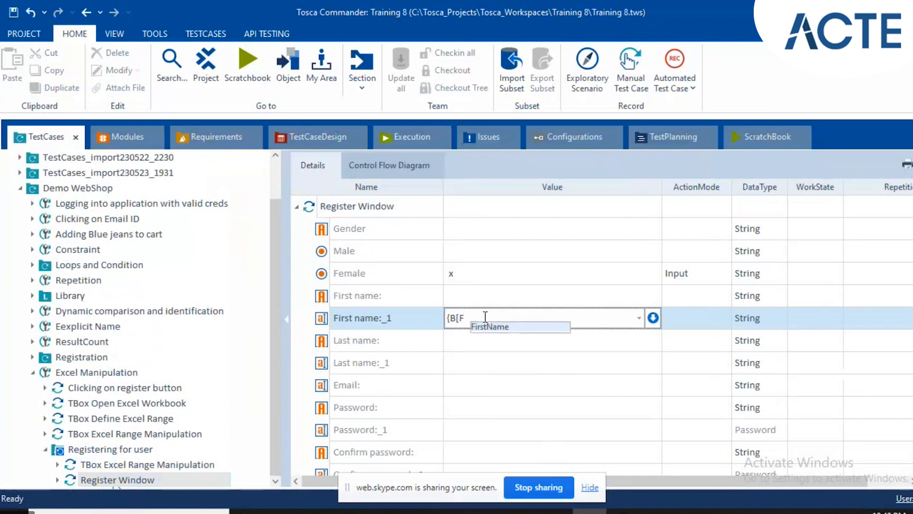
key(Return)
text(})
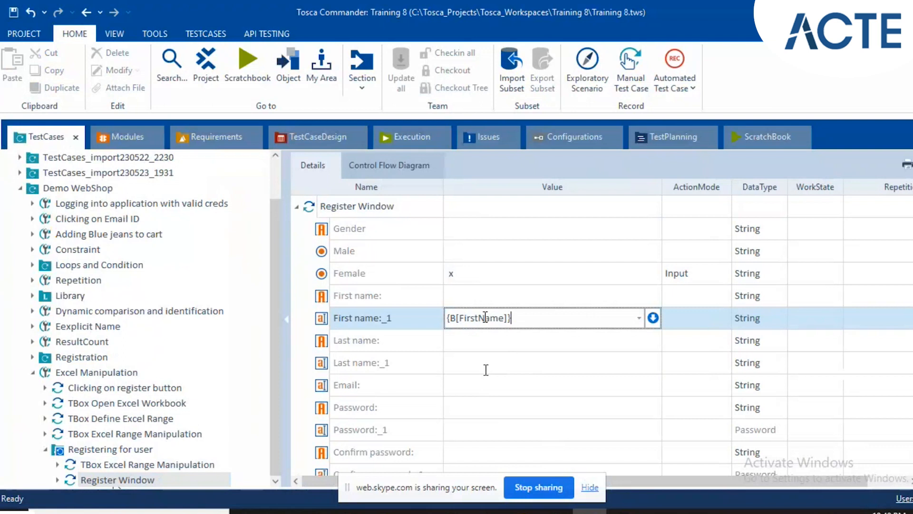
Set the Value of Last name:_1 to the buffer reference {B[LastName]}.
click(461, 369)
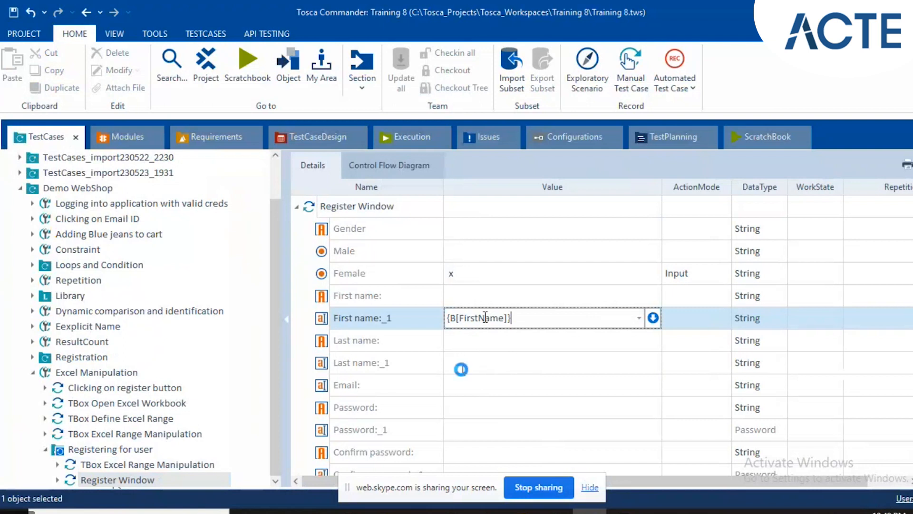
click(464, 375)
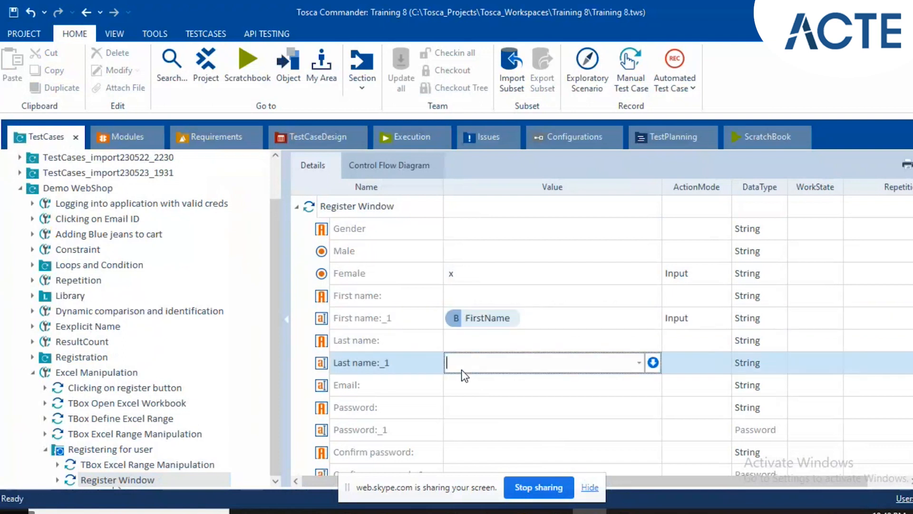
text({)
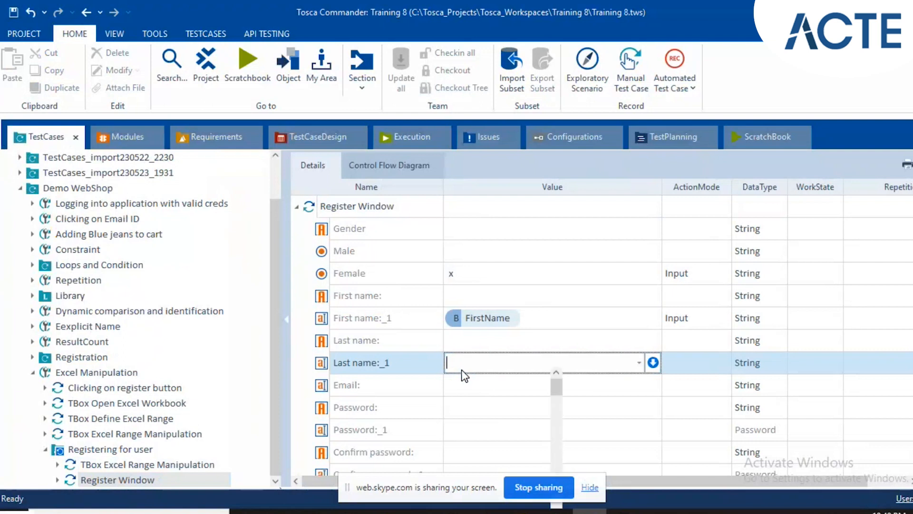
text(B[Last)
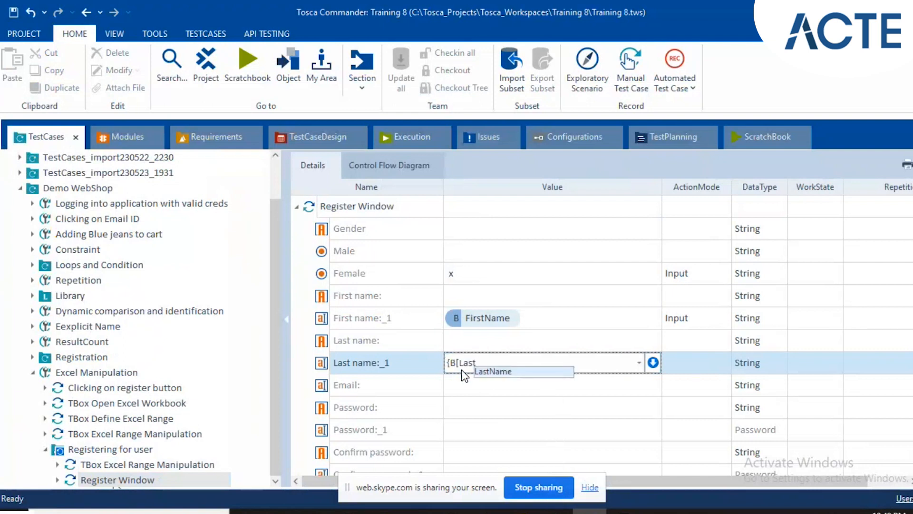
key(Return)
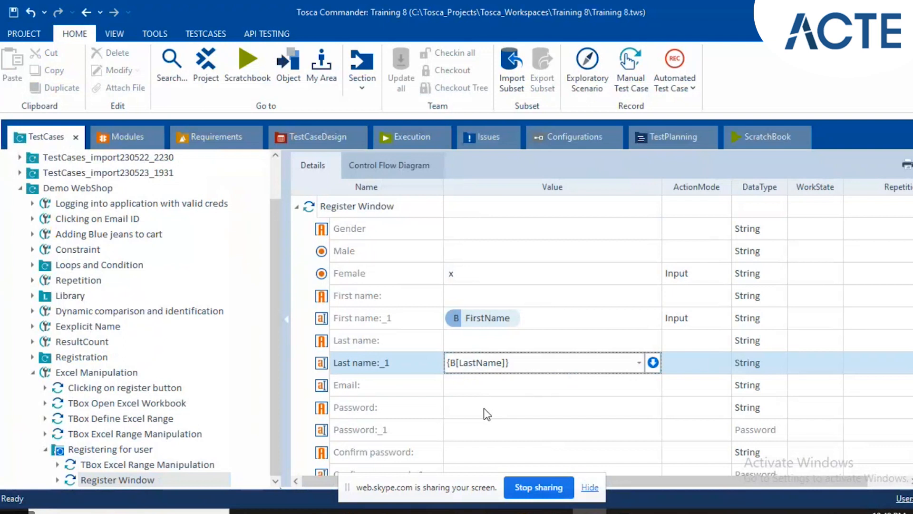
Set the Value of the Email: field to the buffer reference {B[EmailId]}.
click(468, 387)
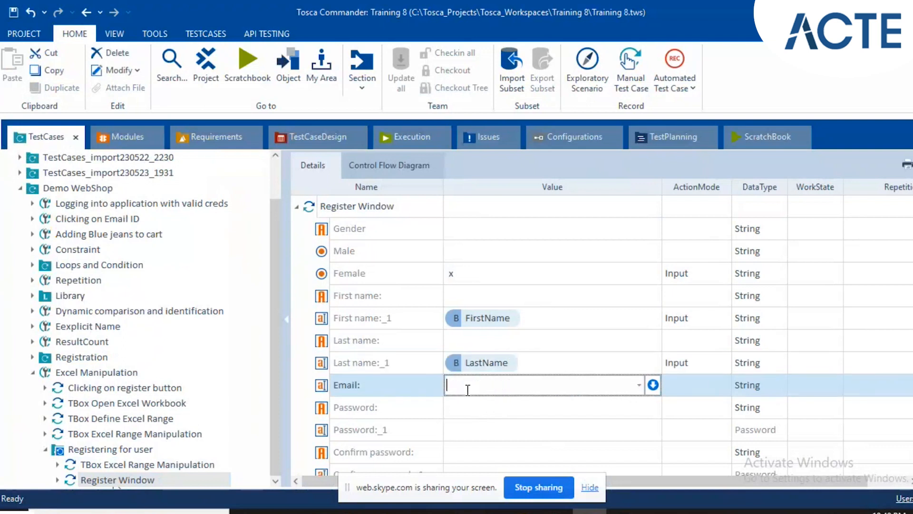
key(ctrl+space)
text({B[E)
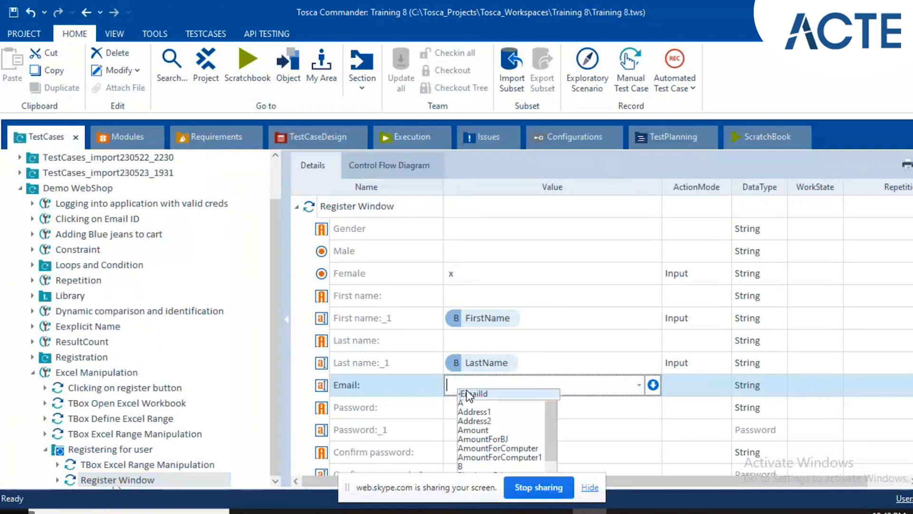
text(mai)
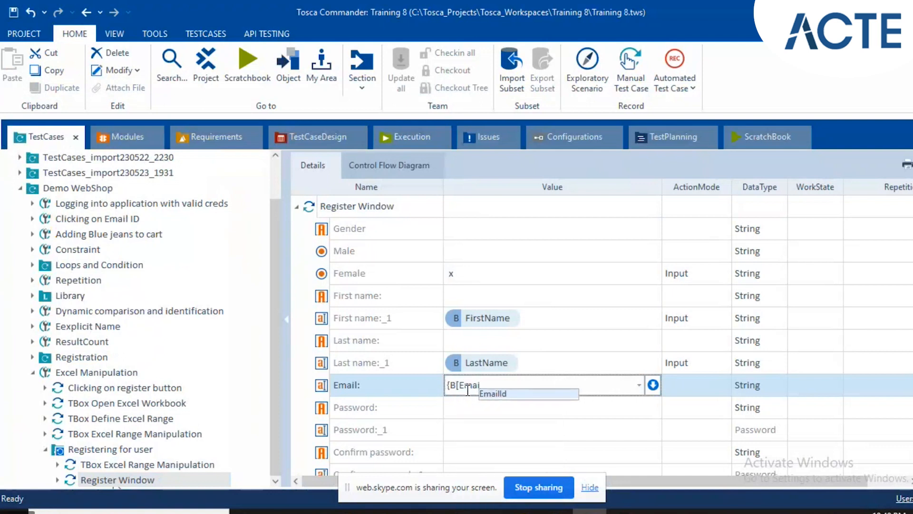
key(Return)
text(])
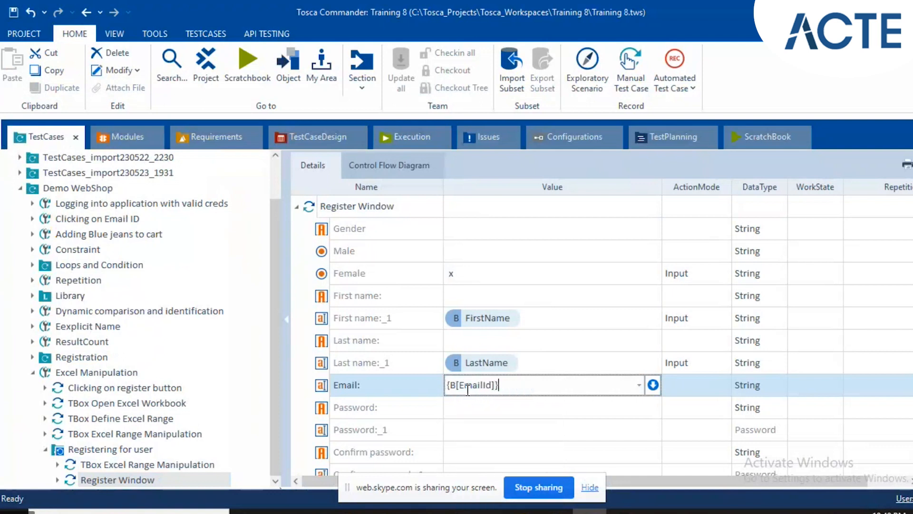
click(408, 368)
Set the ActionMode of Password:_1 to Input and its DataType to String.
click(481, 429)
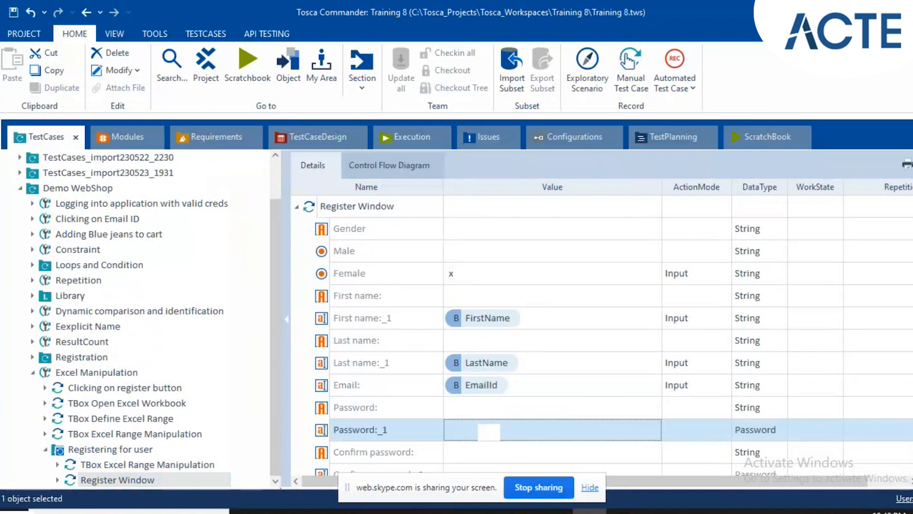
scroll(480, 428, down, 2)
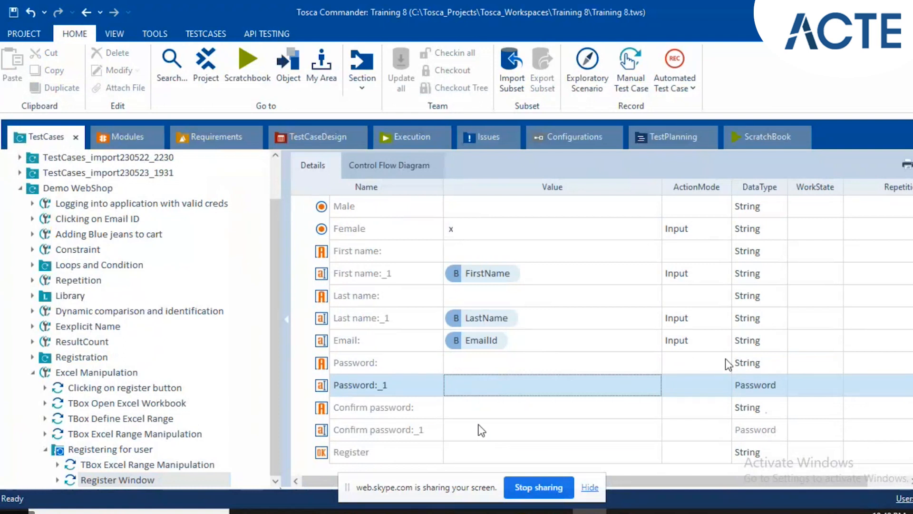
click(707, 378)
text(i)
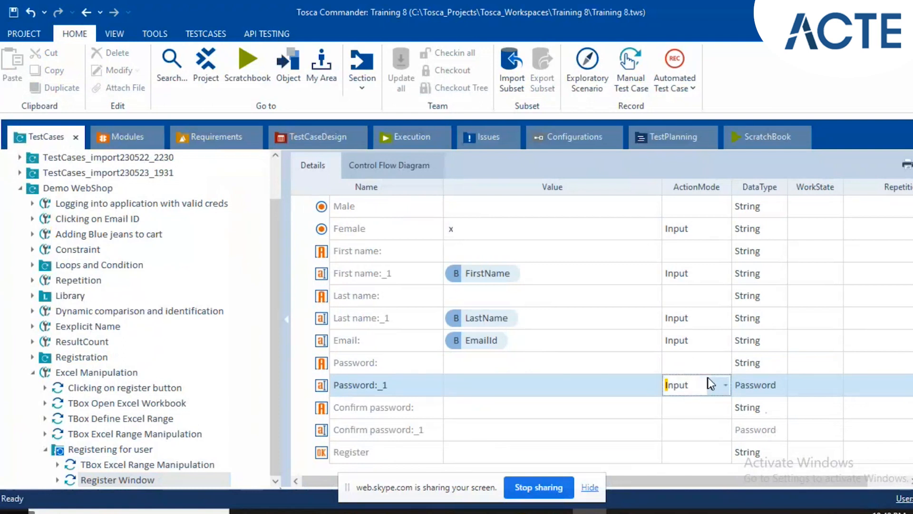
click(776, 380)
click(776, 380)
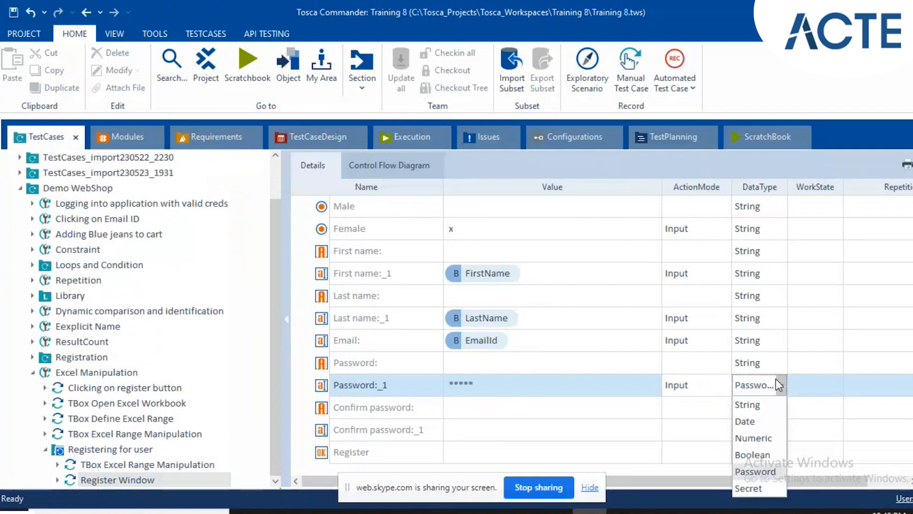
click(749, 406)
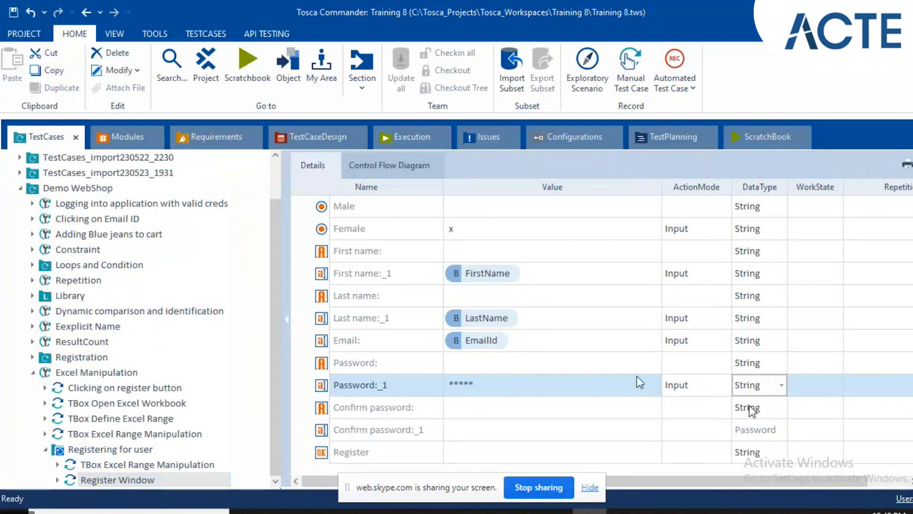
Replace the masked Value of Password:_1 with the buffer reference {B[Password]}.
click(482, 386)
click(480, 383)
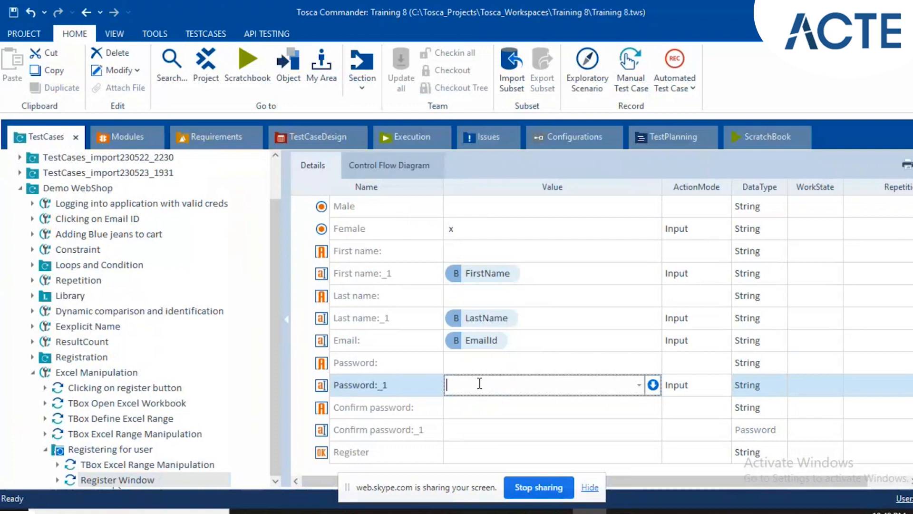
text({B[Pa)
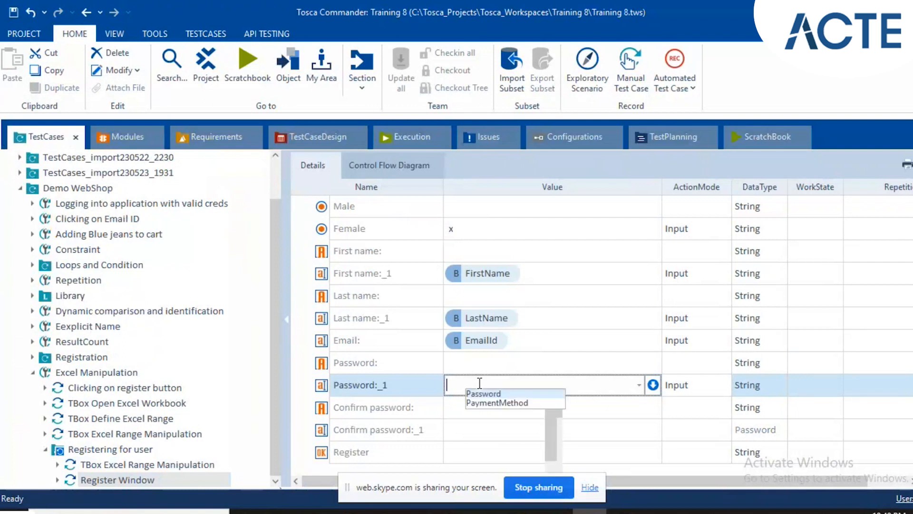
key(Return)
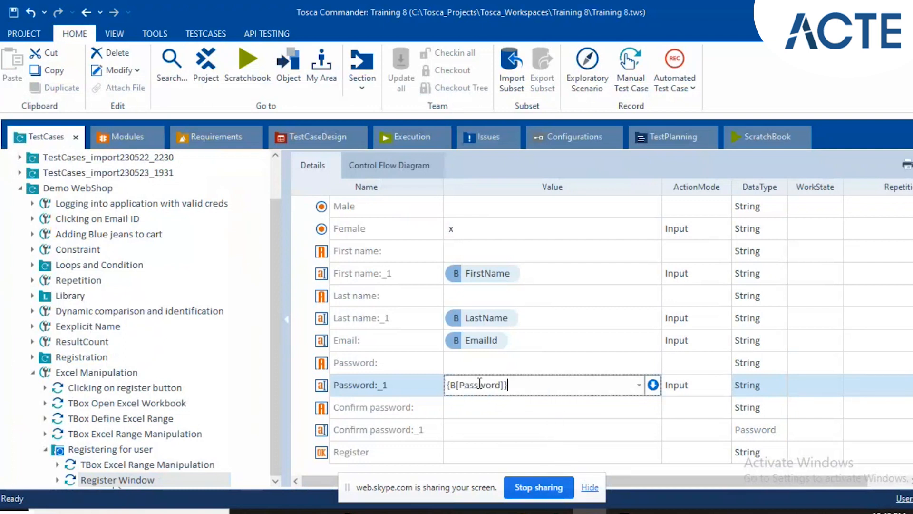
key(Return)
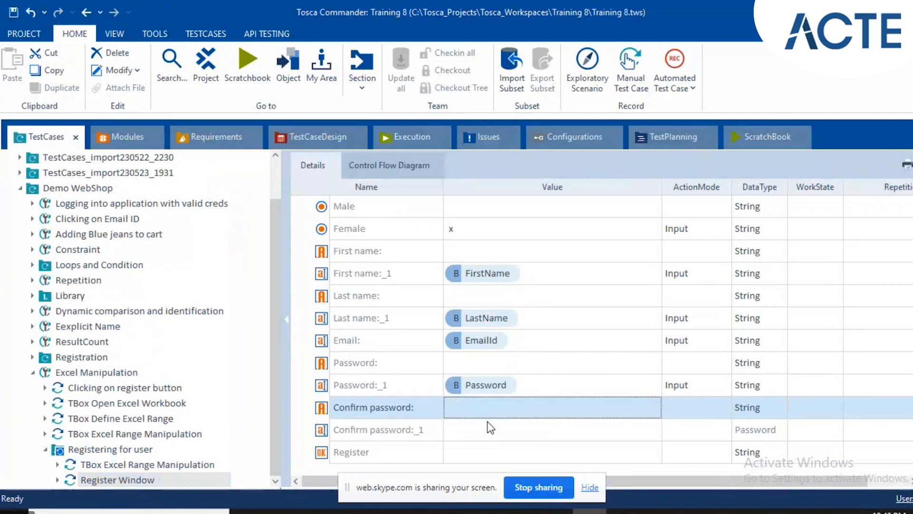
Set the ActionMode of Confirm password:_1 to Input and its Value to the buffer reference {B[Password]}.
click(704, 433)
text(i)
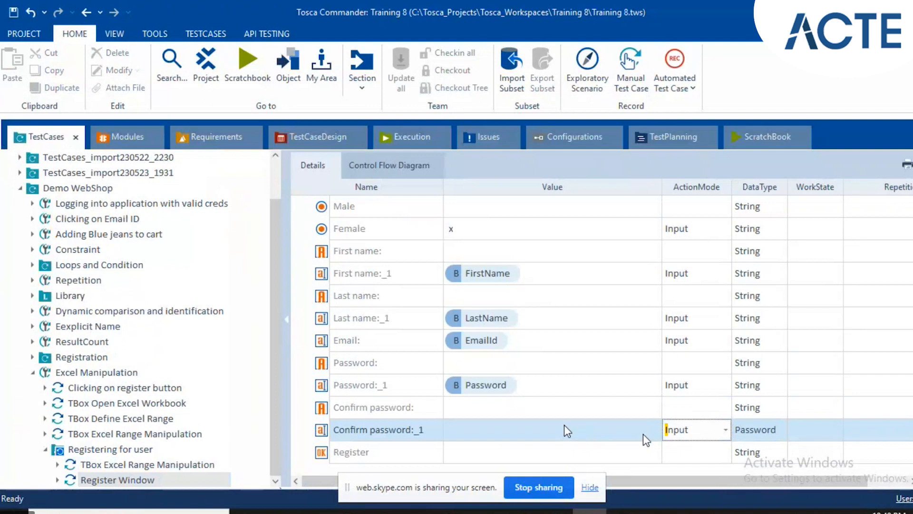
key(Return)
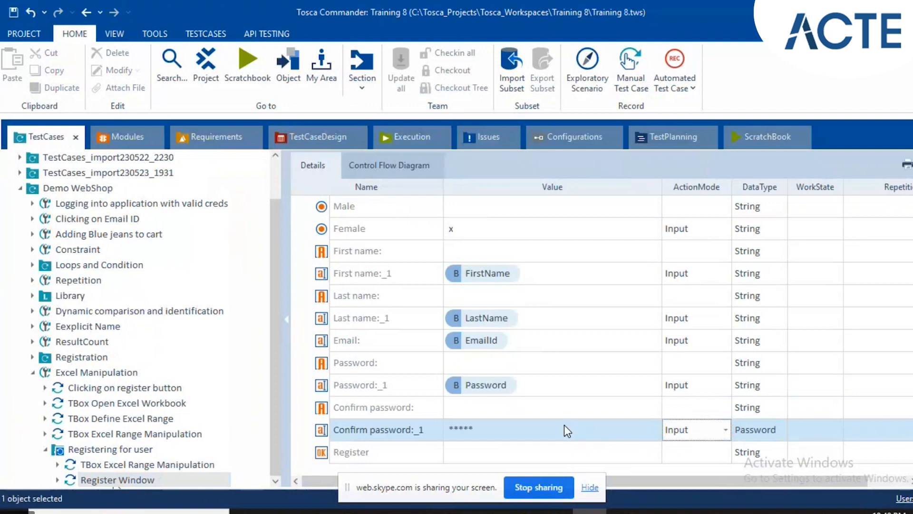
click(565, 426)
text({)
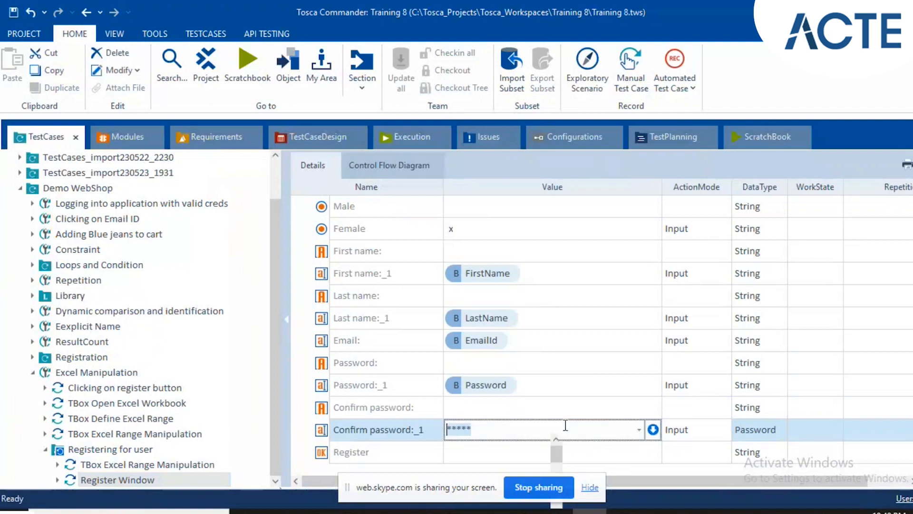
text(B[Password]})
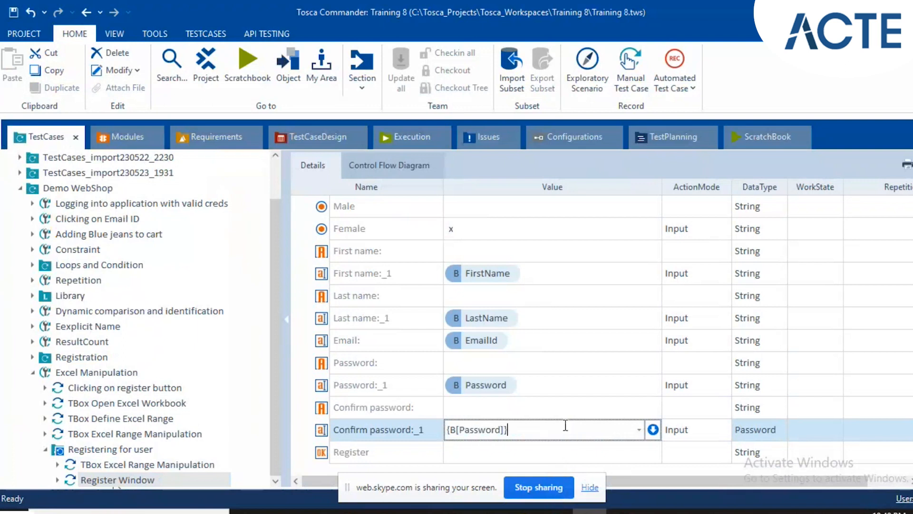
Set the Value of the Register button to x in the Register Window test step.
key(Return)
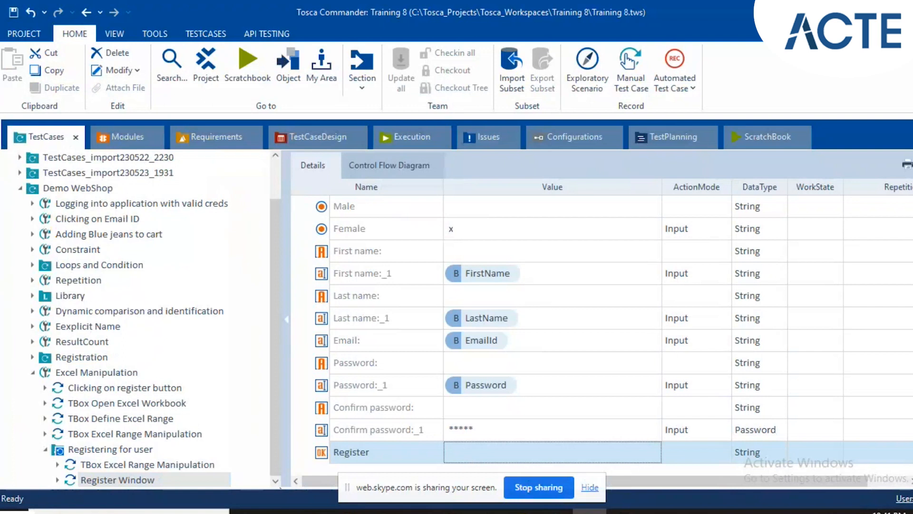
text(x)
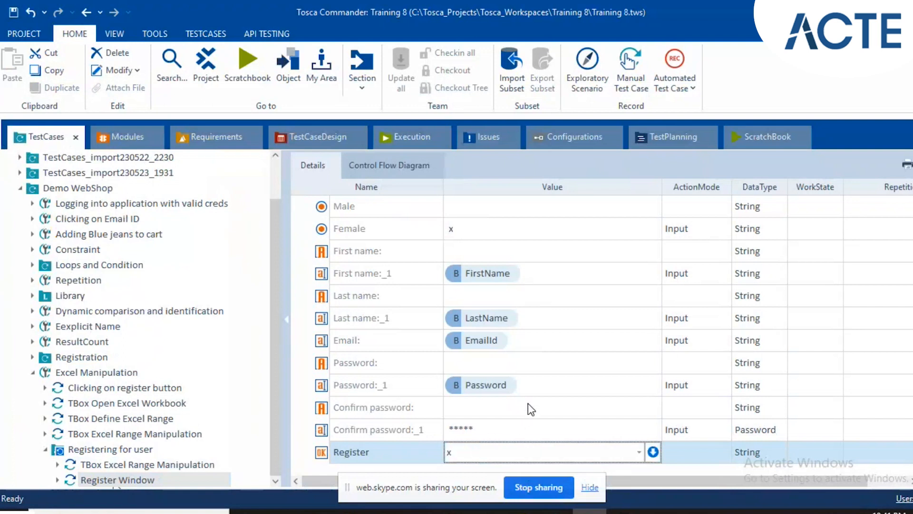
click(528, 406)
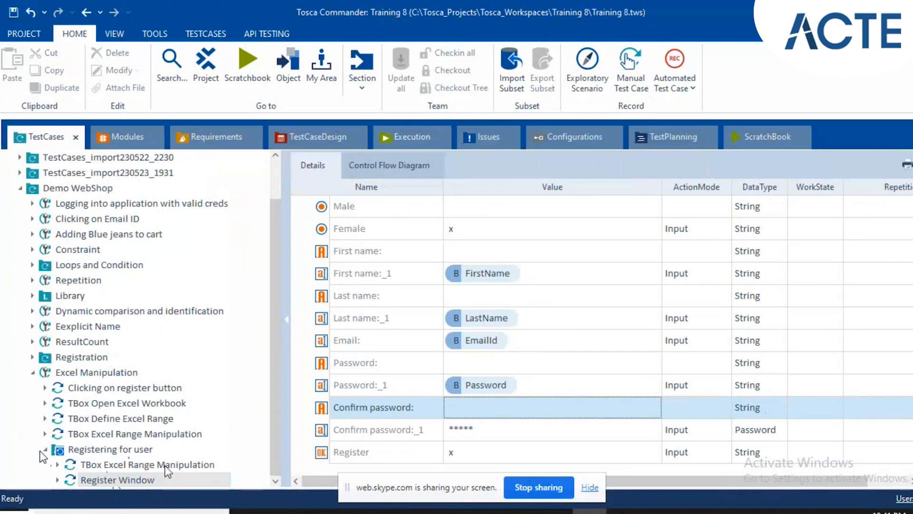
Select the Registering for user folder, check the Demo Web Shop registration page in Chrome, and return to Tosca Commander.
click(142, 451)
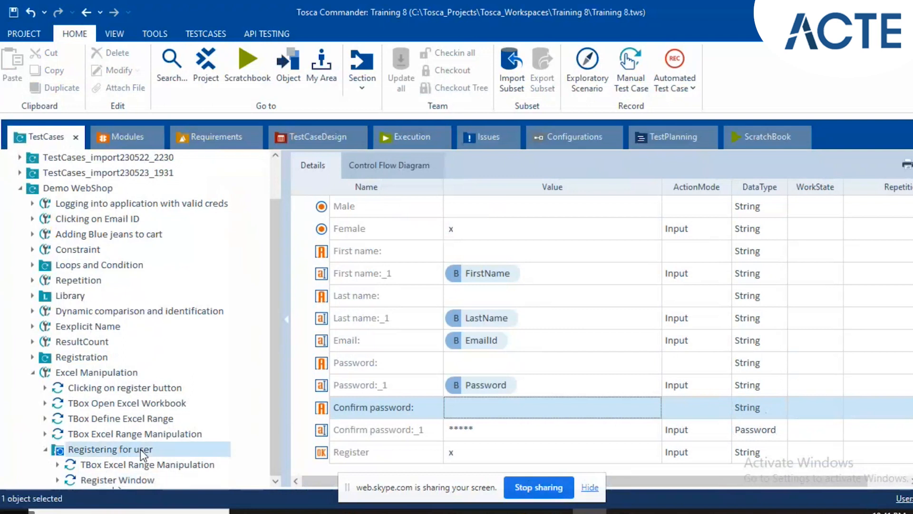
mouse_move(556, 511)
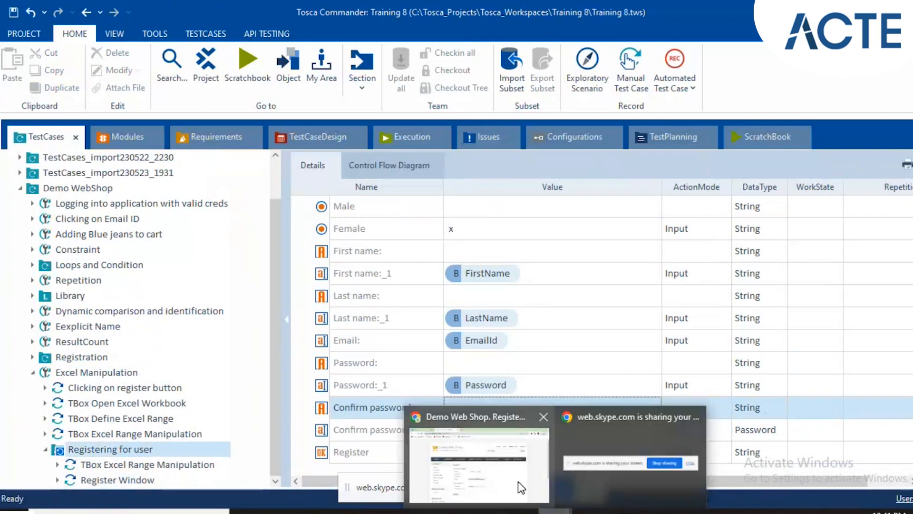
click(518, 481)
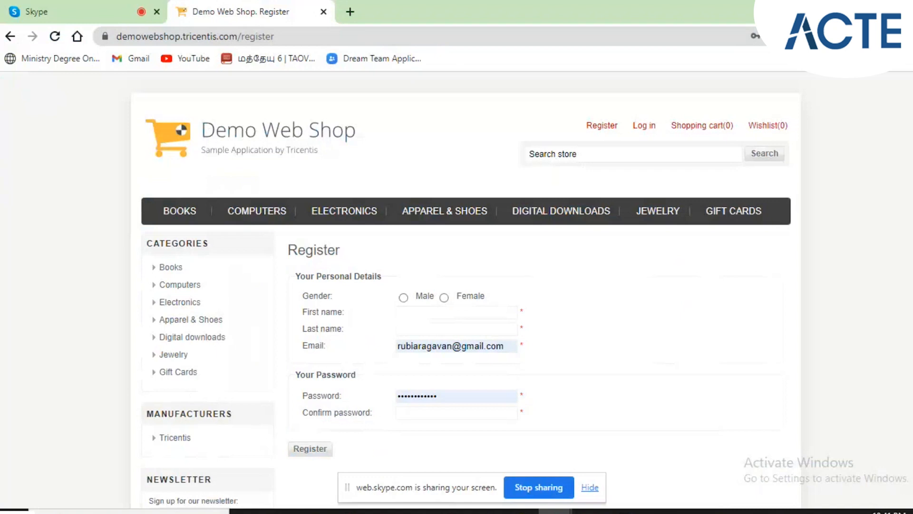
key(alt+Tab)
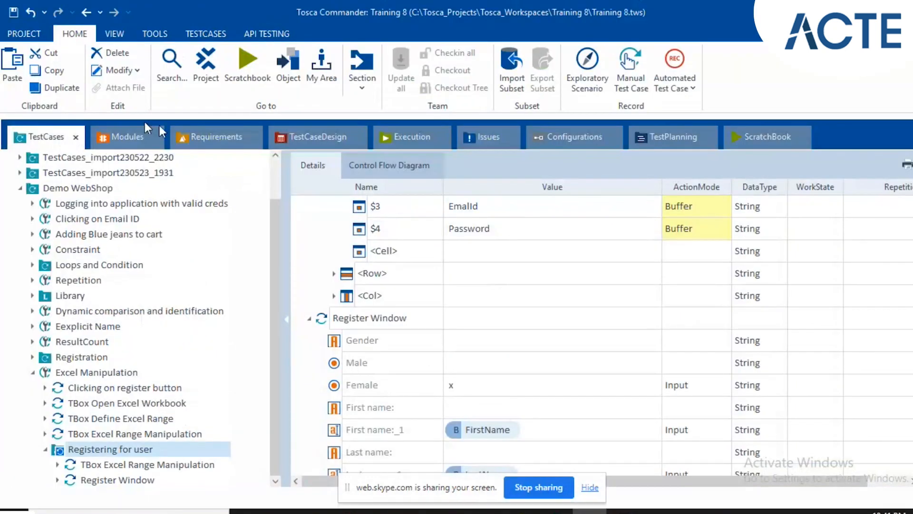
Add the Account and Logout module from Modules_import230522_2230 as a test step in the Registering for user folder, after Register Window.
click(127, 141)
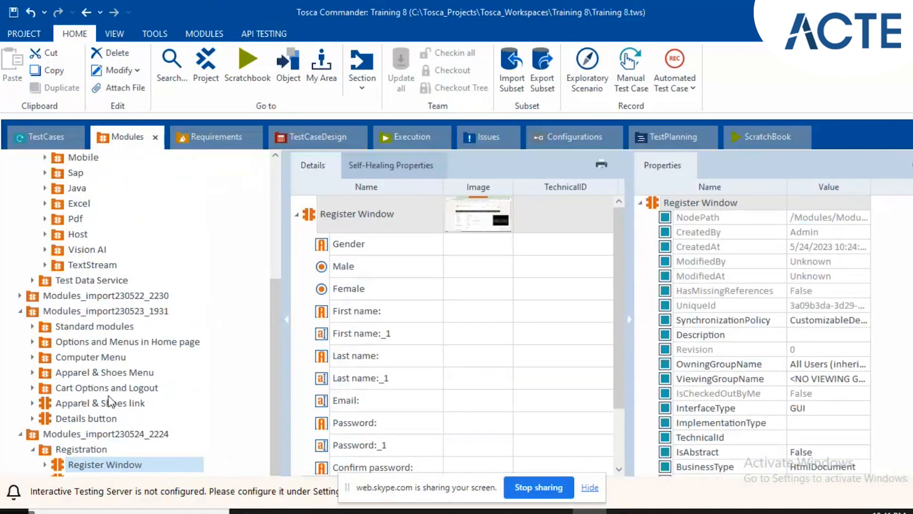
scroll(109, 401, up, 1)
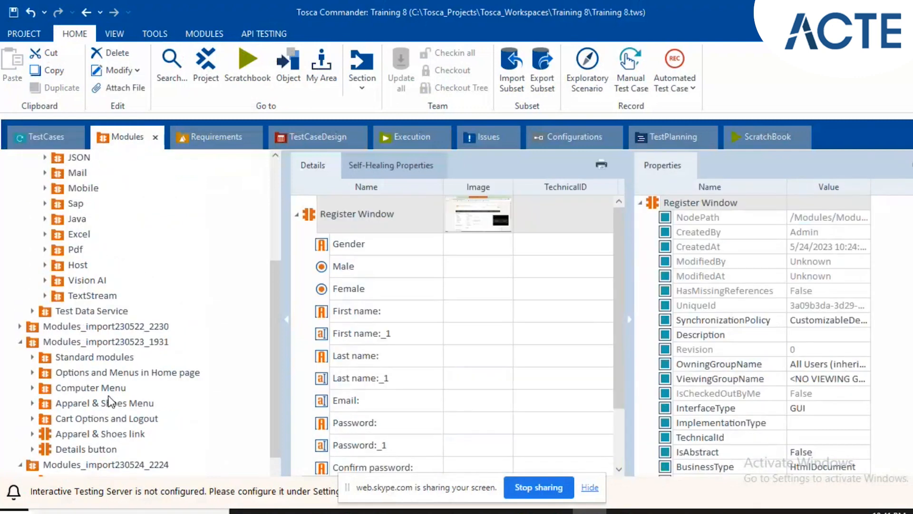
click(33, 418)
scroll(114, 402, down, 2)
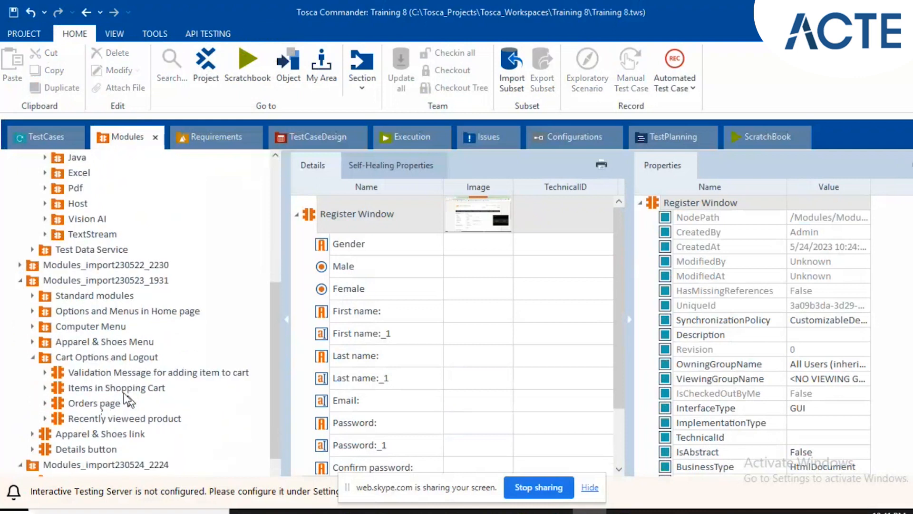
scroll(124, 390, up, 3)
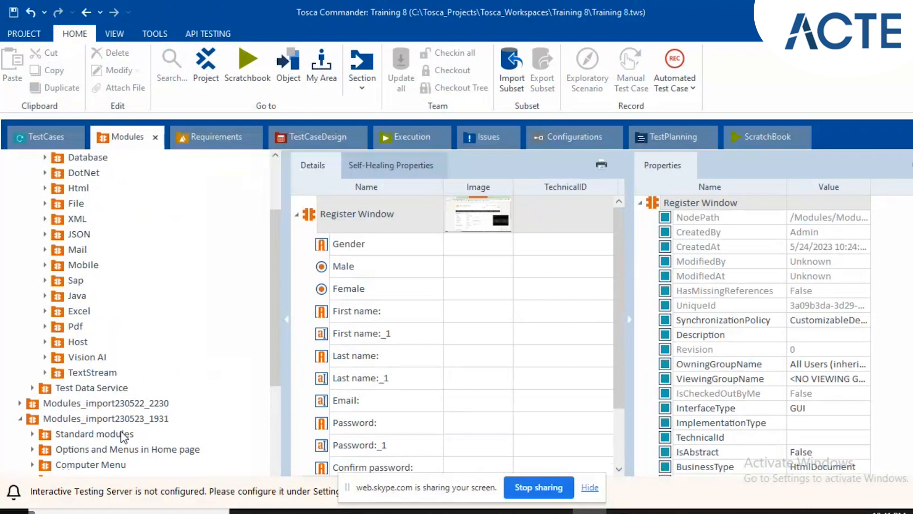
scroll(123, 436, down, 2)
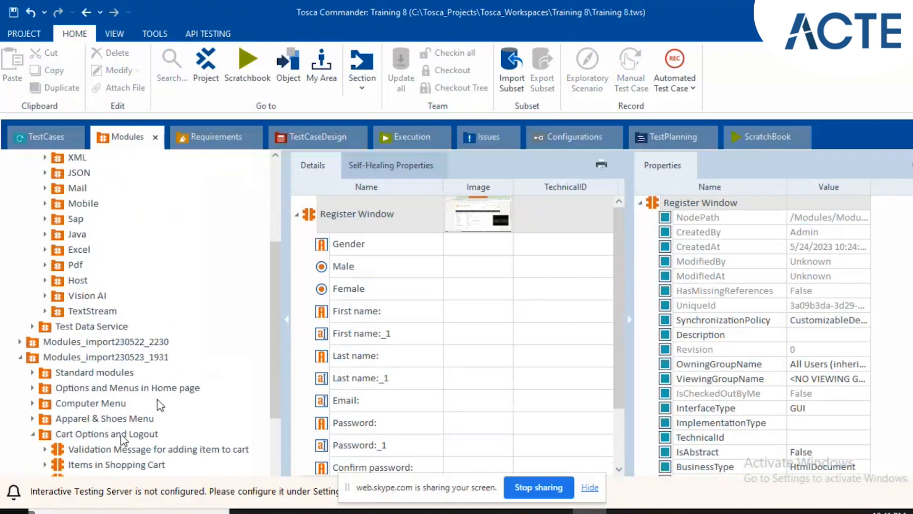
scroll(165, 453, down, 4)
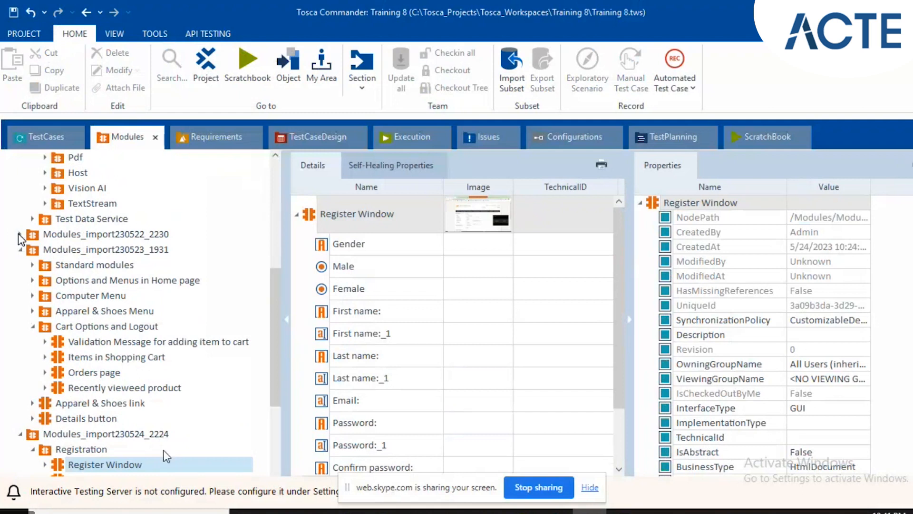
click(19, 234)
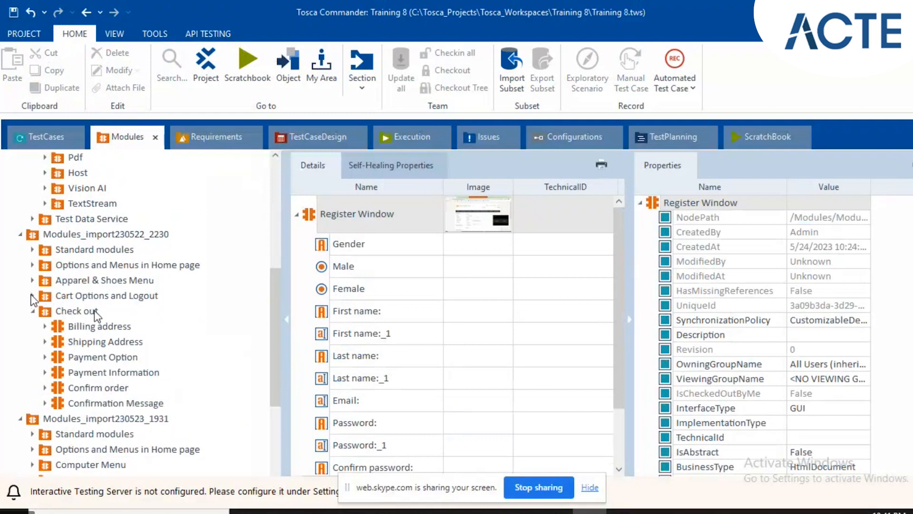
click(31, 295)
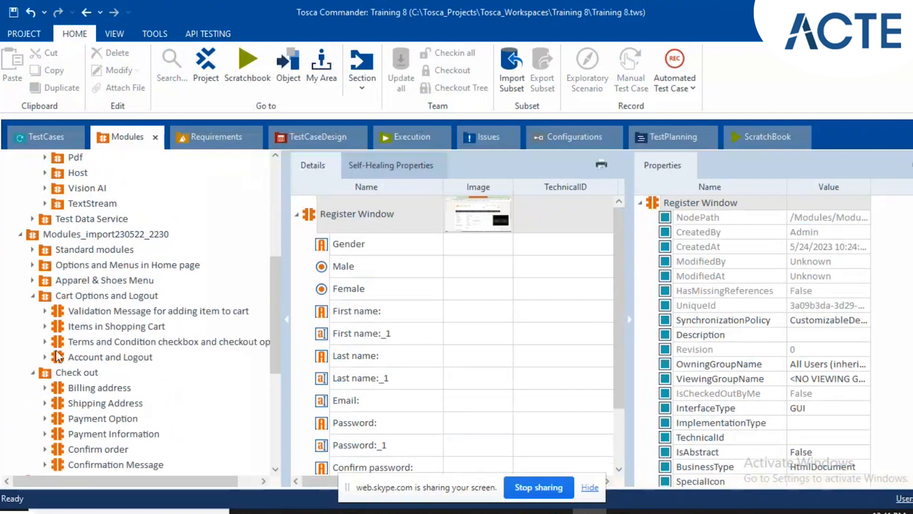
drag(56, 356, 93, 449)
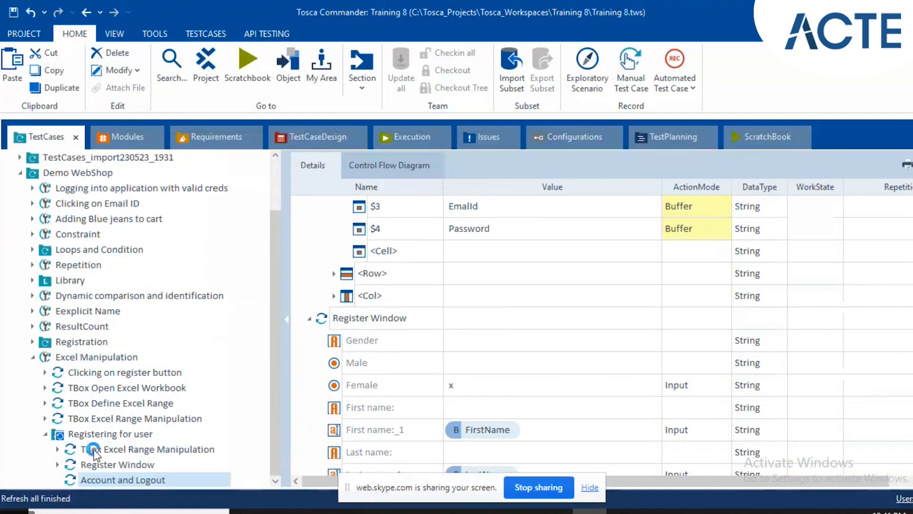
Rename the Account and Logout test step as Clicking on Logout.
click(110, 480)
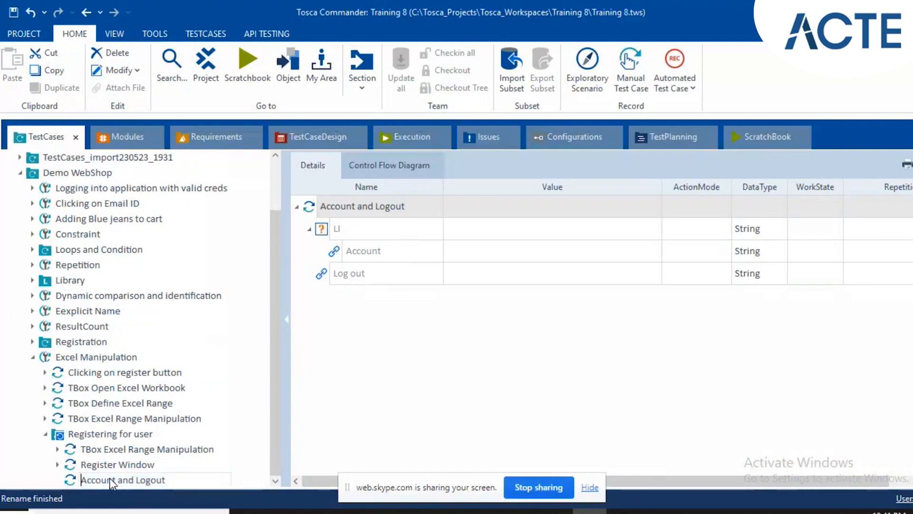
text(Clicki)
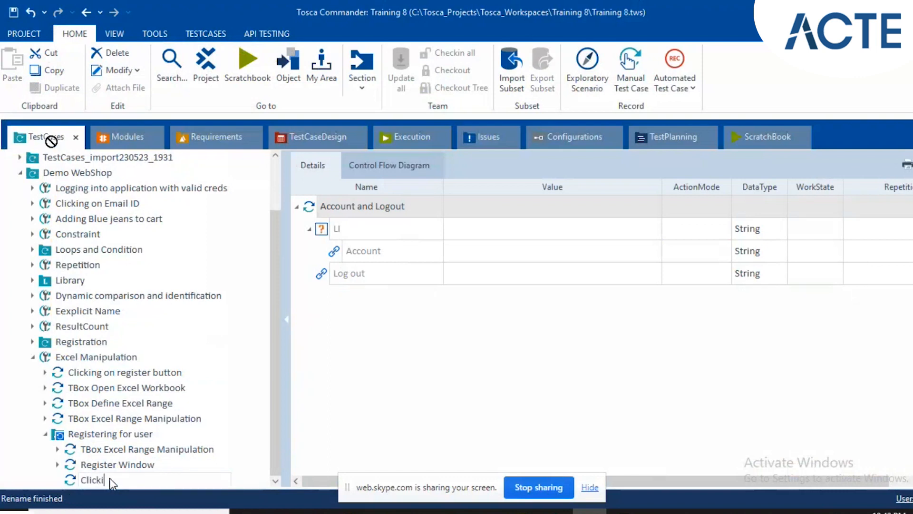
text(ng on Logout)
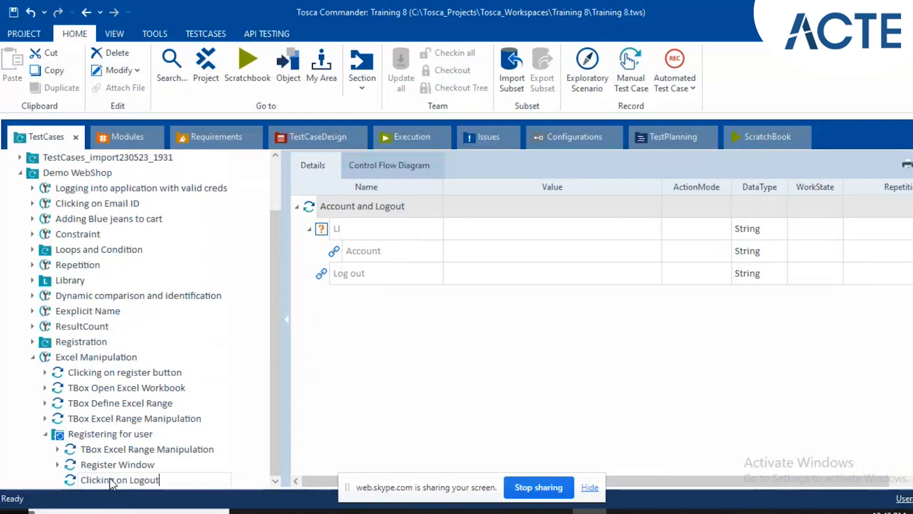
key(Return)
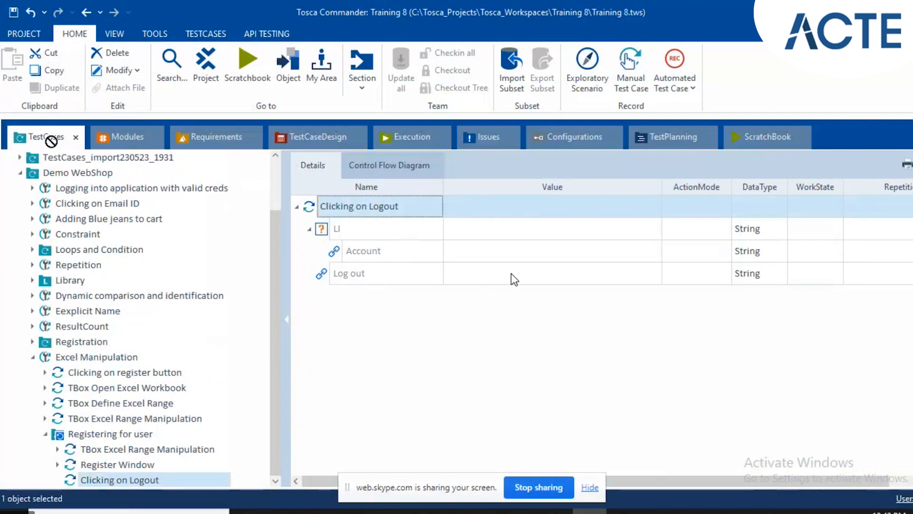
Set the Value of Log out to x in the Clicking on Logout test step.
click(513, 280)
text(x)
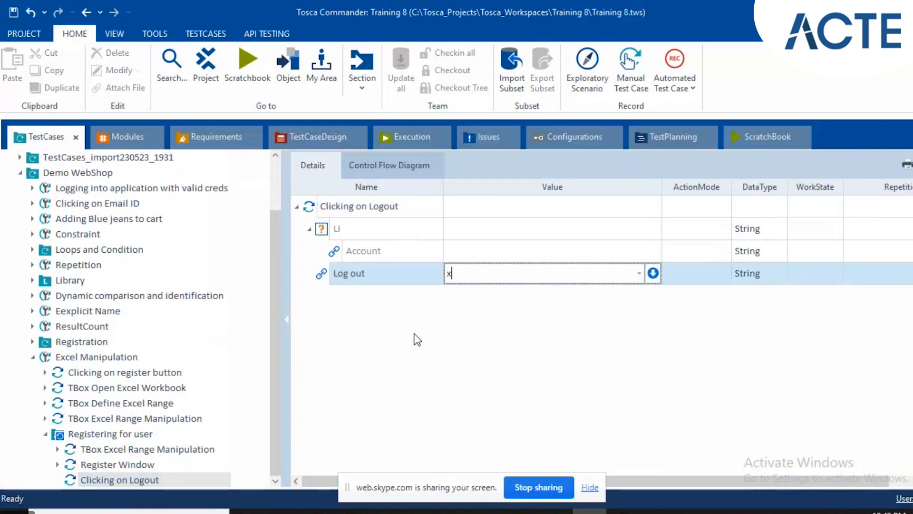
key(Return)
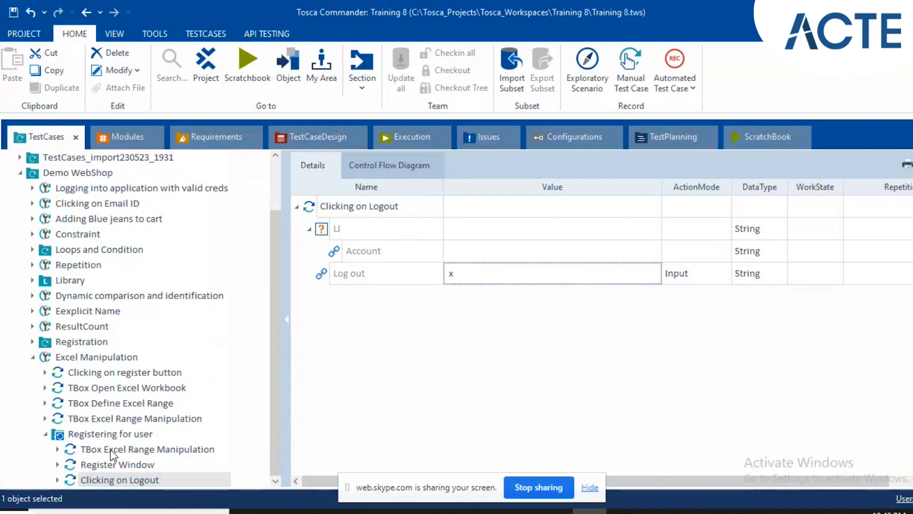
Add the TBox Close Excel Workbook module to the end of the Excel Manipulation test case, after the Registering for user folder.
click(45, 434)
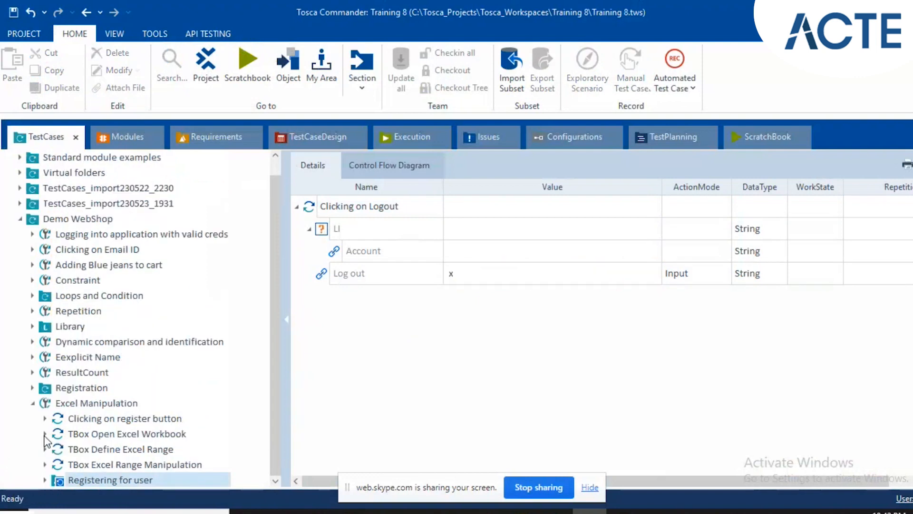
click(76, 410)
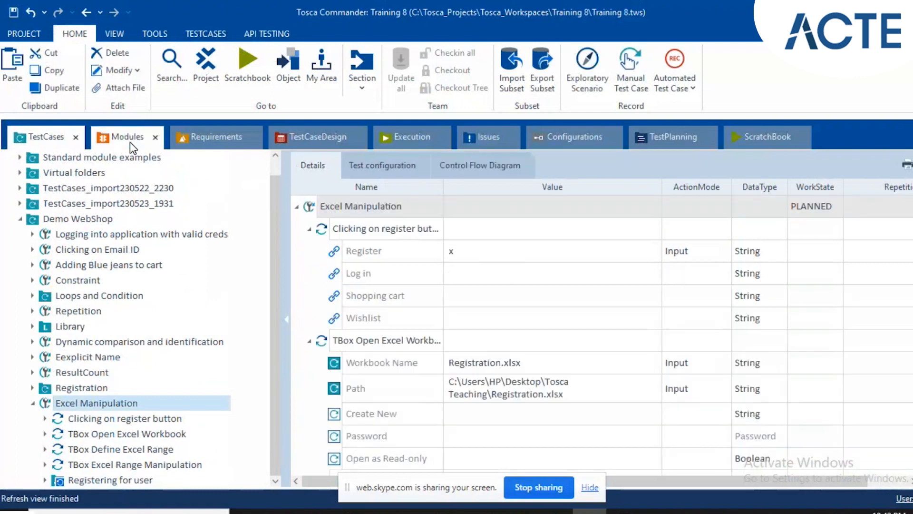
click(127, 137)
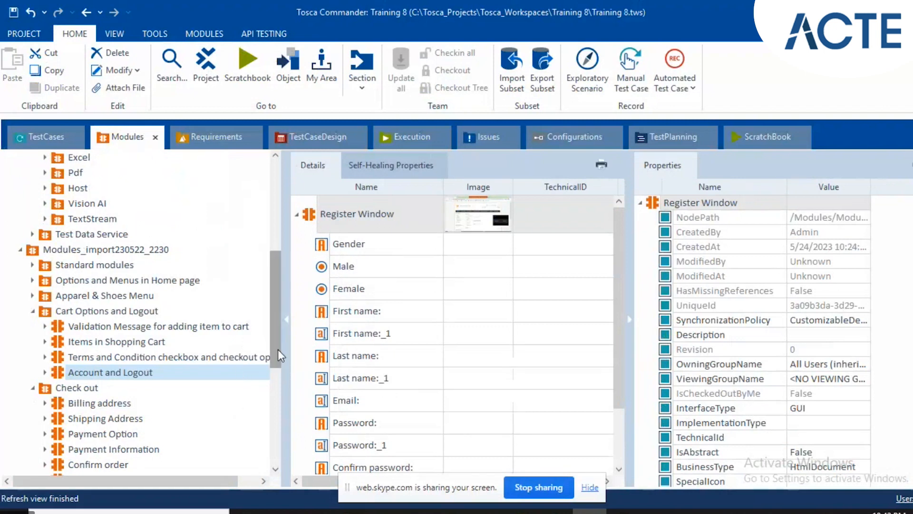
drag(276, 335, 279, 265)
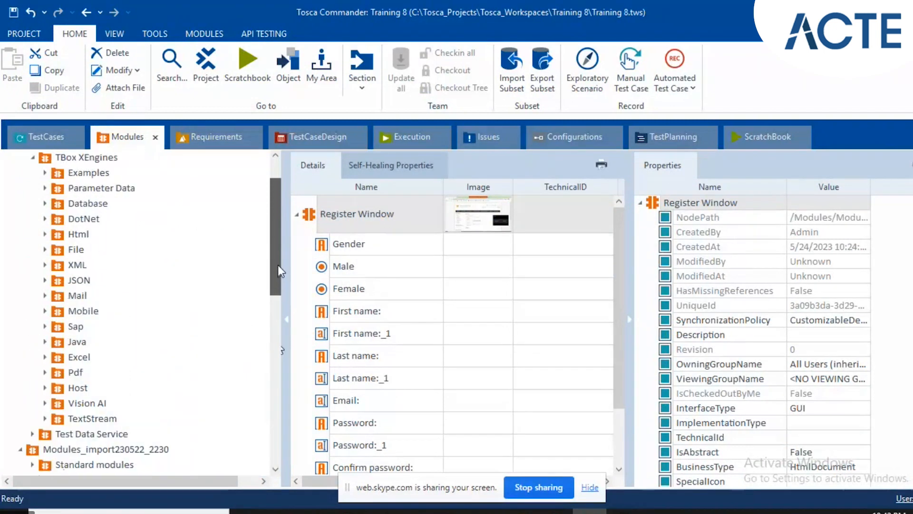
click(46, 356)
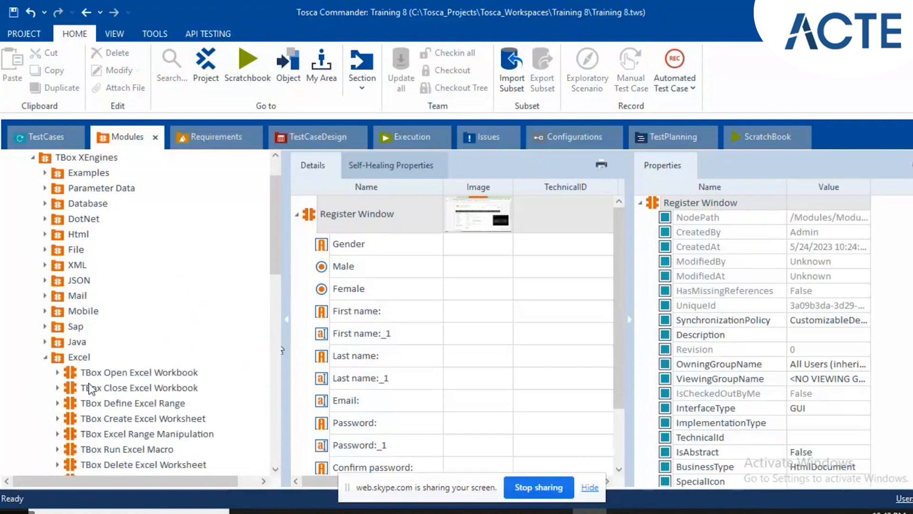
drag(69, 387, 97, 402)
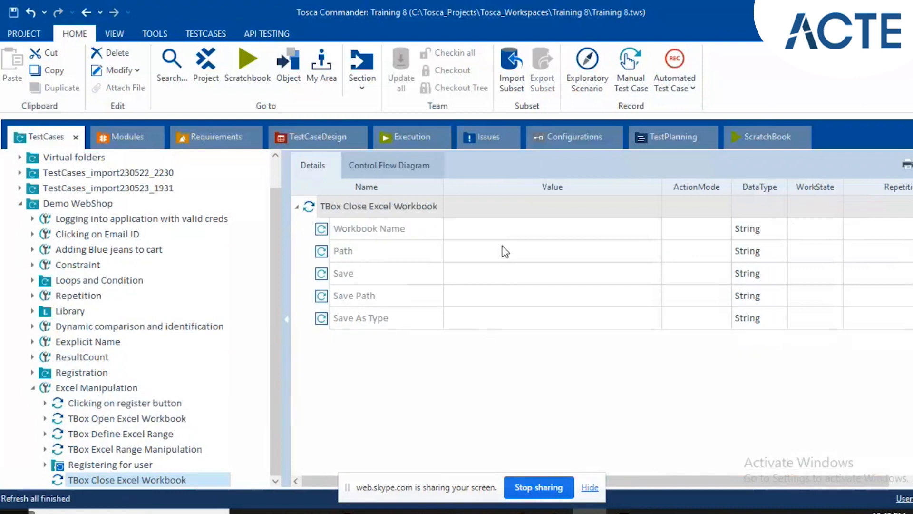
Set the Workbook Name of TBox Close Excel Workbook to Rgistration.xlsx.
click(495, 230)
click(494, 231)
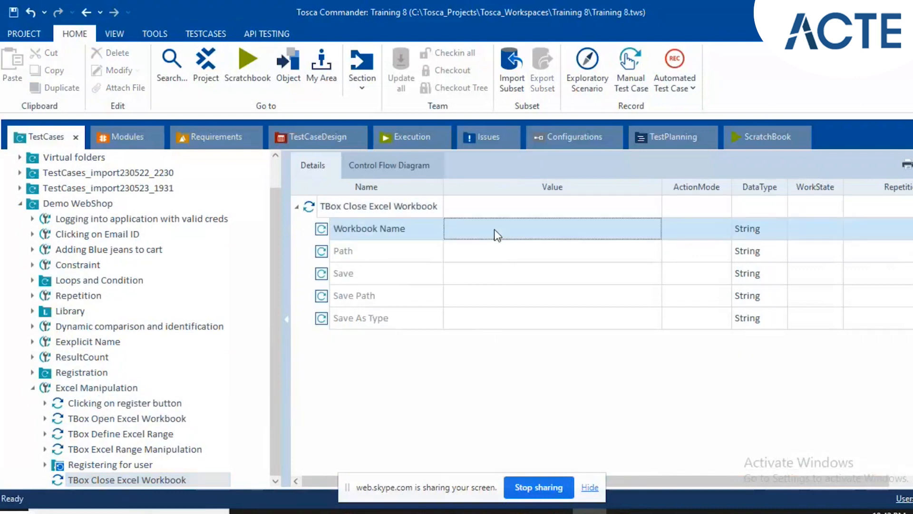
click(495, 229)
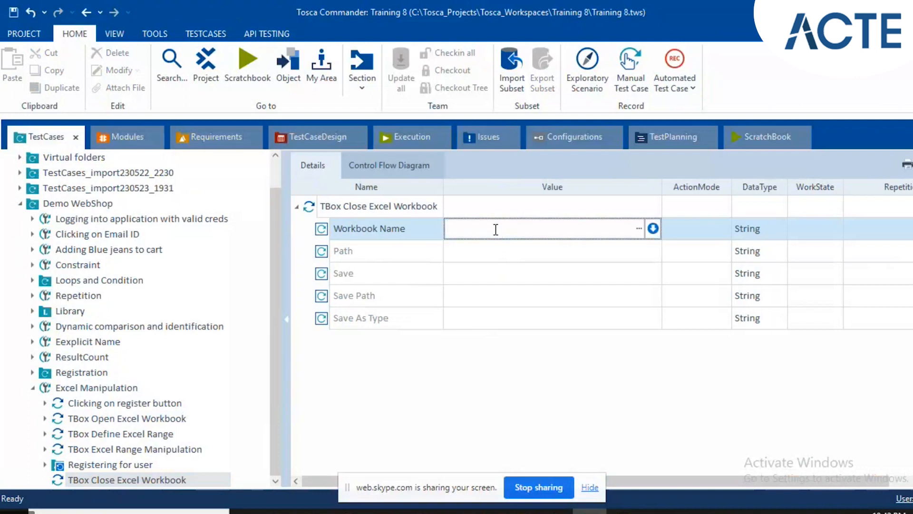
text(R)
text(gistart)
key(BackSpace)
key(BackSpace)
key(BackSpace)
text(ration)
key(Return)
Copy the Path C:\Users\HP\Desktop\Tosca Teaching\Registration.xlsx from TBox Open Excel Workbook into the Path of TBox Close Excel Workbook.
click(106, 418)
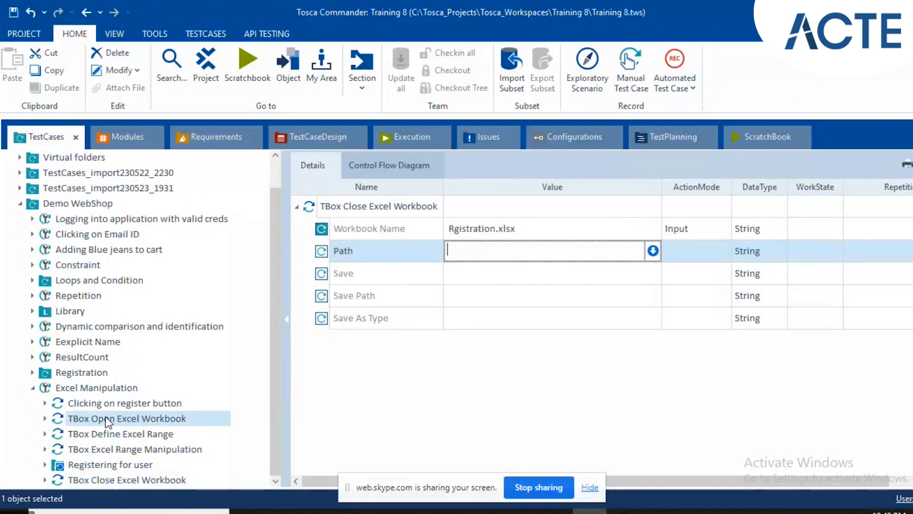
click(536, 254)
key(ctrl+c)
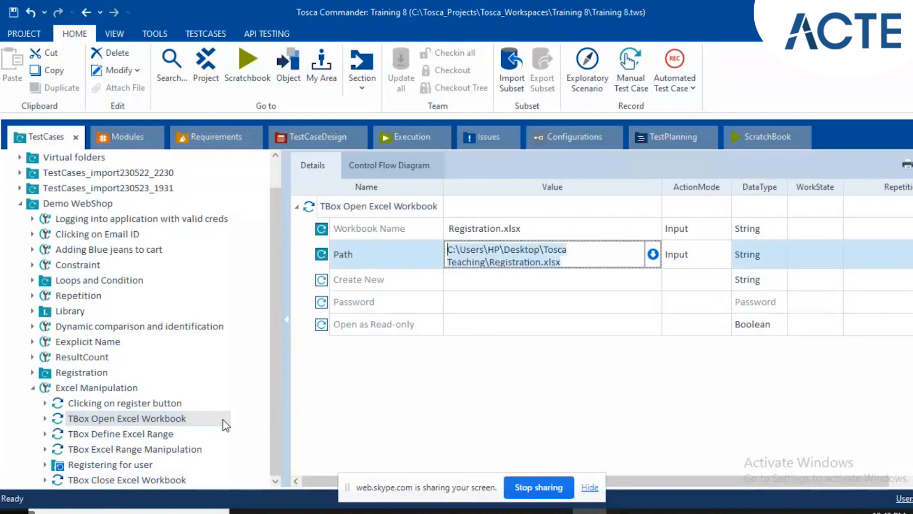
click(173, 478)
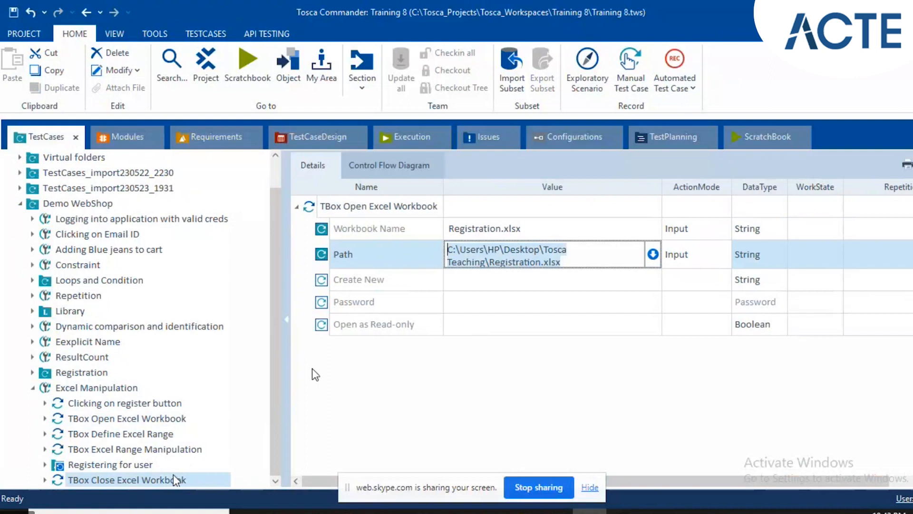
click(499, 255)
click(499, 250)
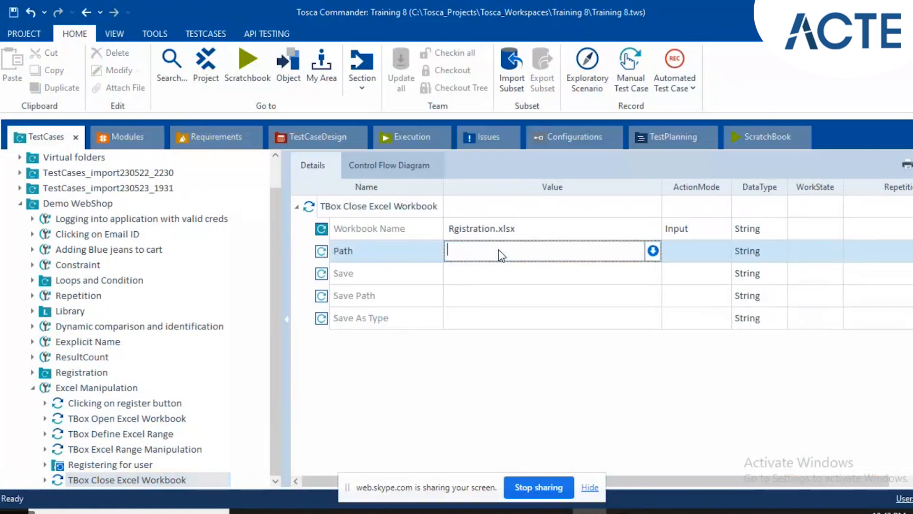
key(ctrl+v)
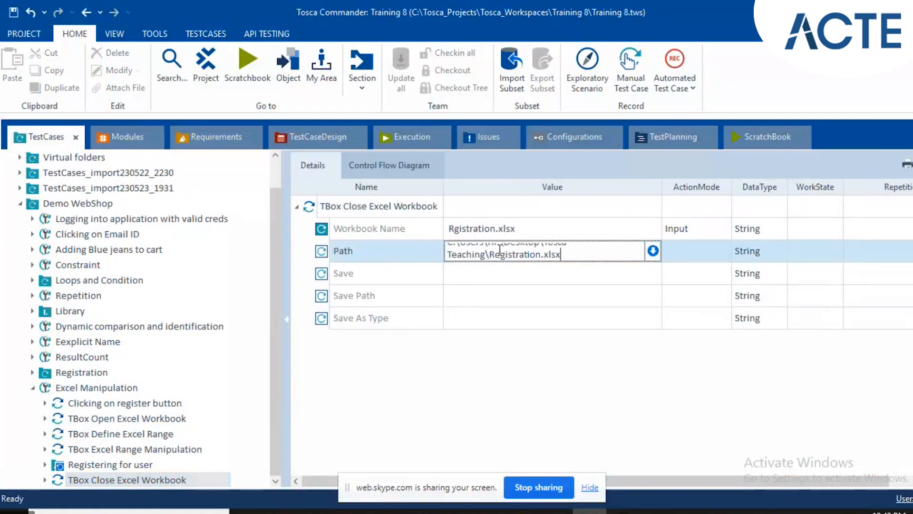
click(489, 279)
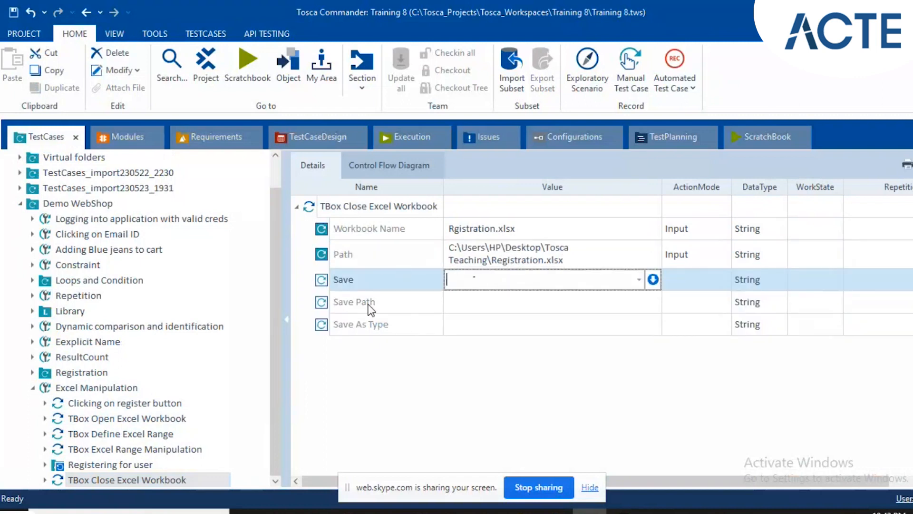
click(390, 241)
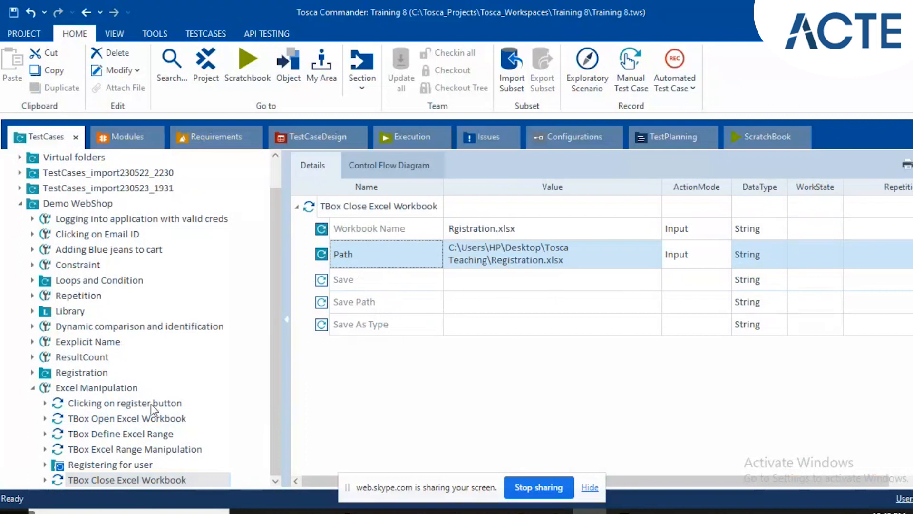
Select the Excel Manipulation test case, save the Registration workbook in Excel, and return to Tosca Commander.
click(45, 465)
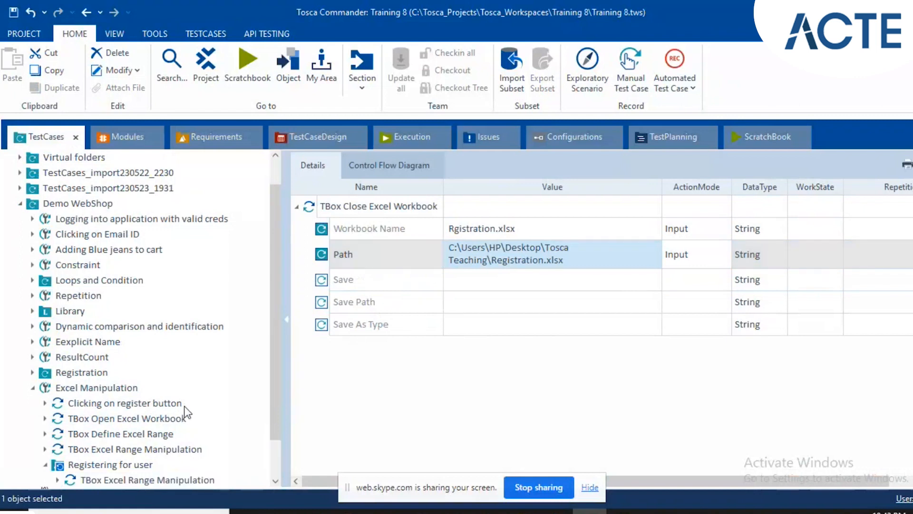
click(70, 386)
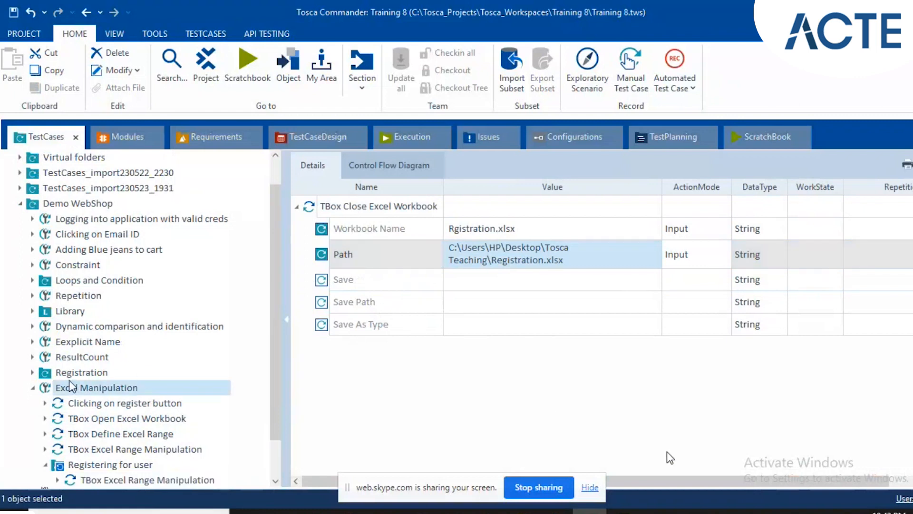
click(623, 512)
click(443, 251)
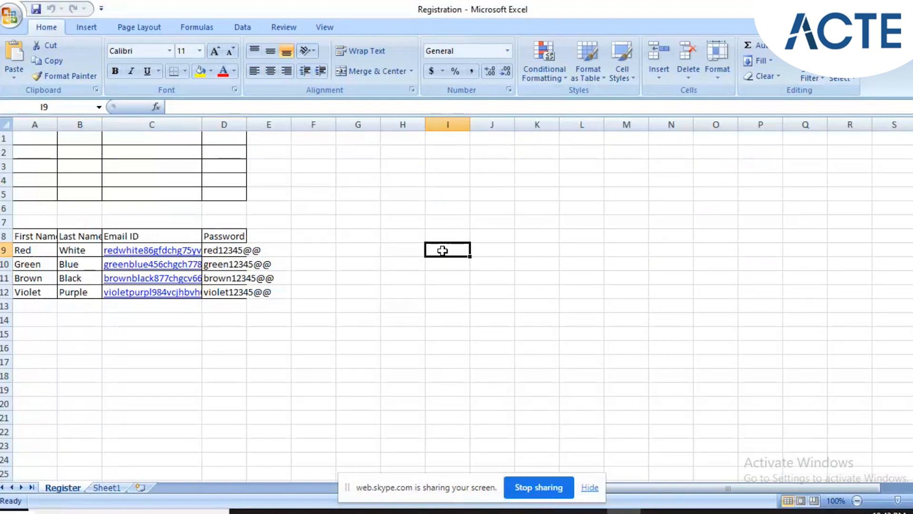
key(ctrl+s)
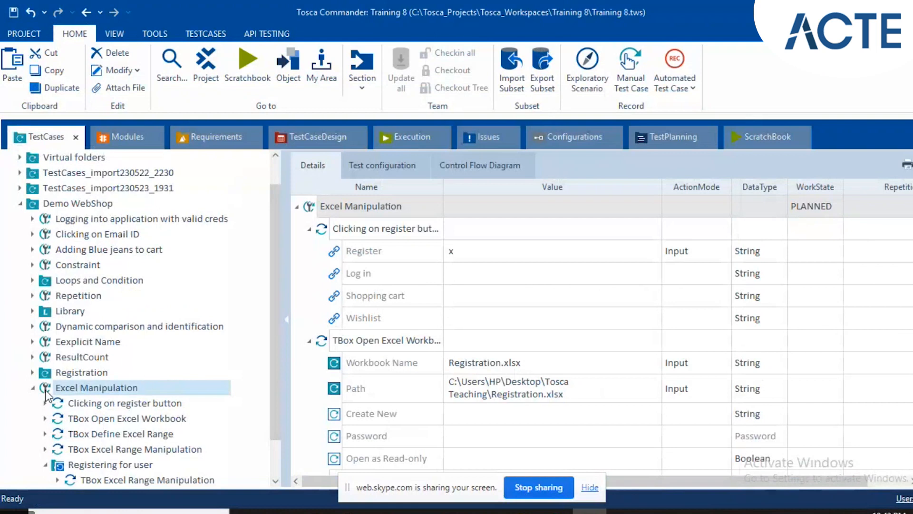
Switch to the Demo Web Shop in Chrome, load its home page, and return to Tosca Commander.
mouse_move(521, 512)
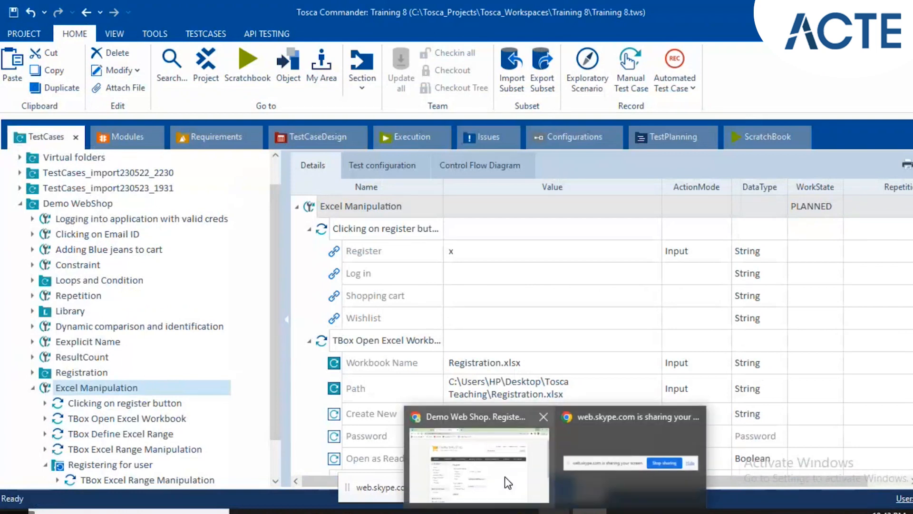
click(508, 482)
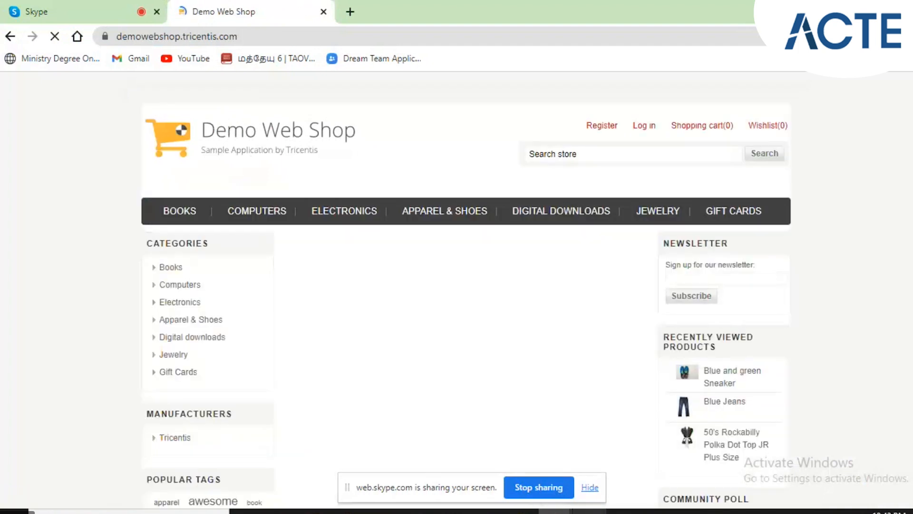
mouse_move(590, 512)
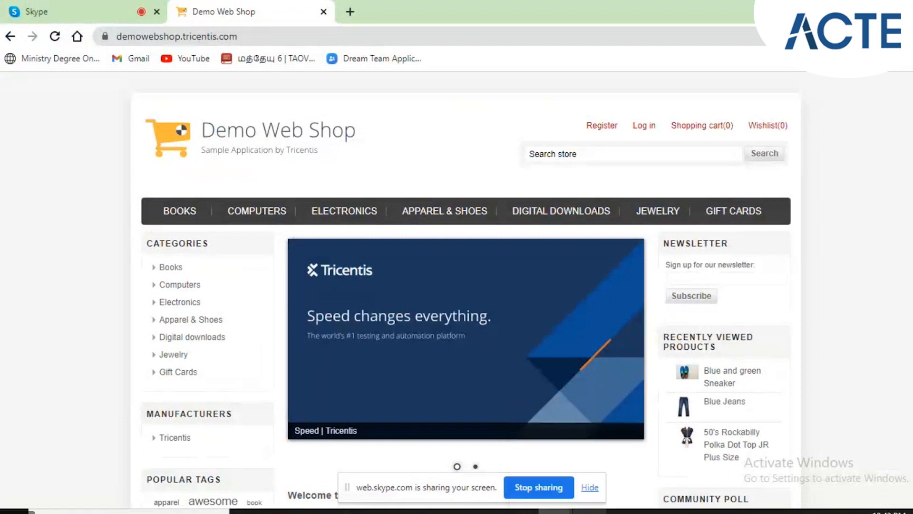
click(590, 511)
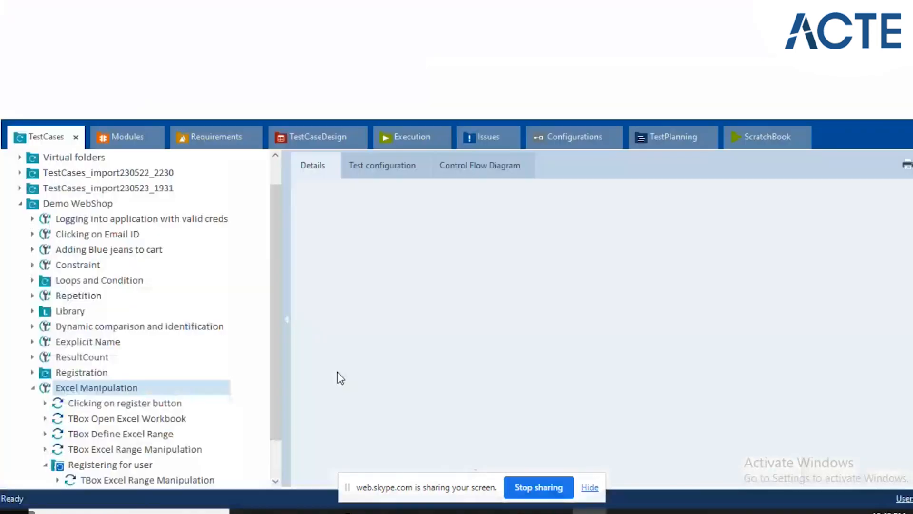
Run the Excel Manipulation test case in ScratchBook and clear other windows away from the Demo Web Shop registration.
key(F6)
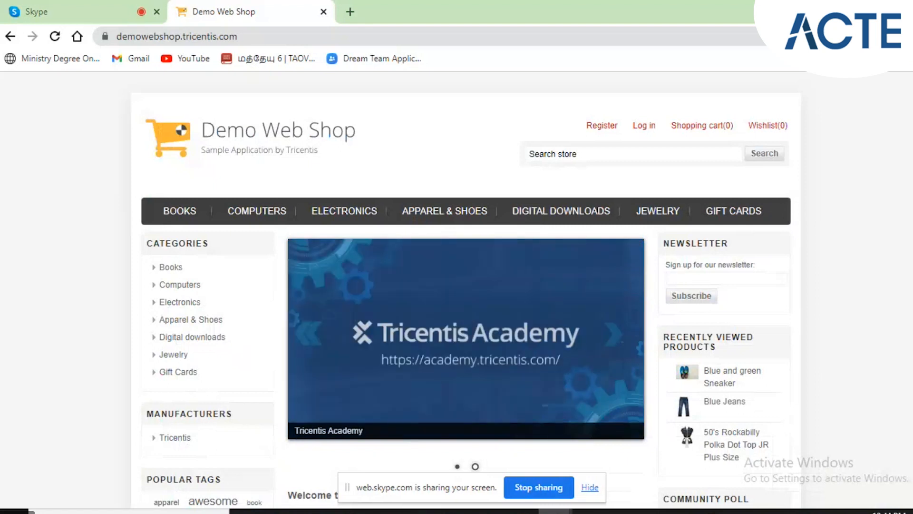
click(834, 10)
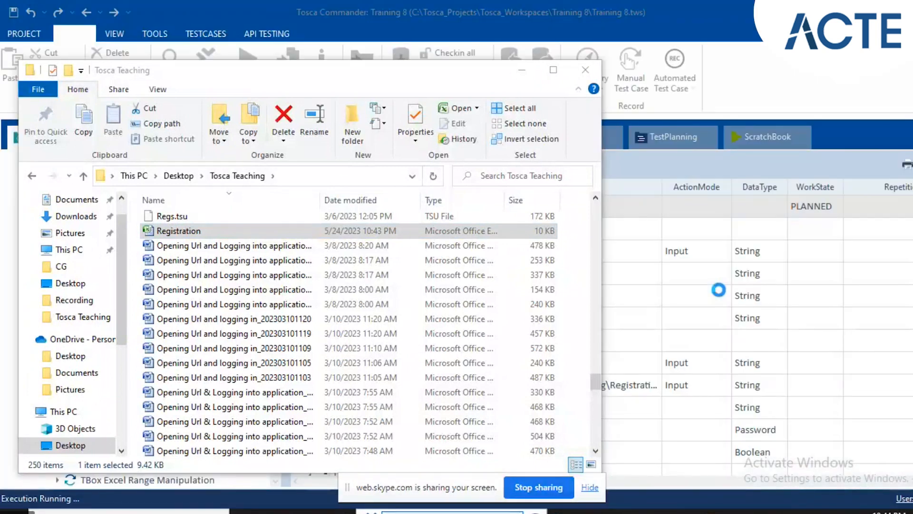
click(529, 73)
click(529, 72)
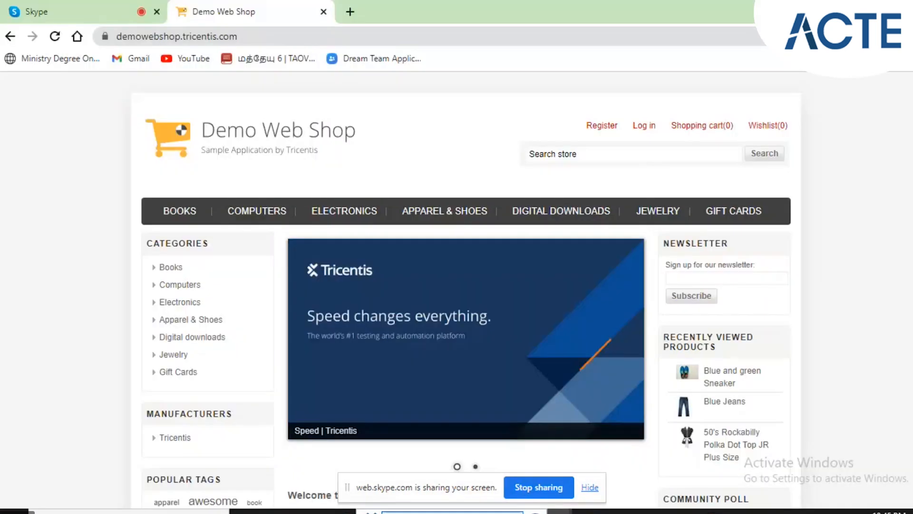
click(602, 125)
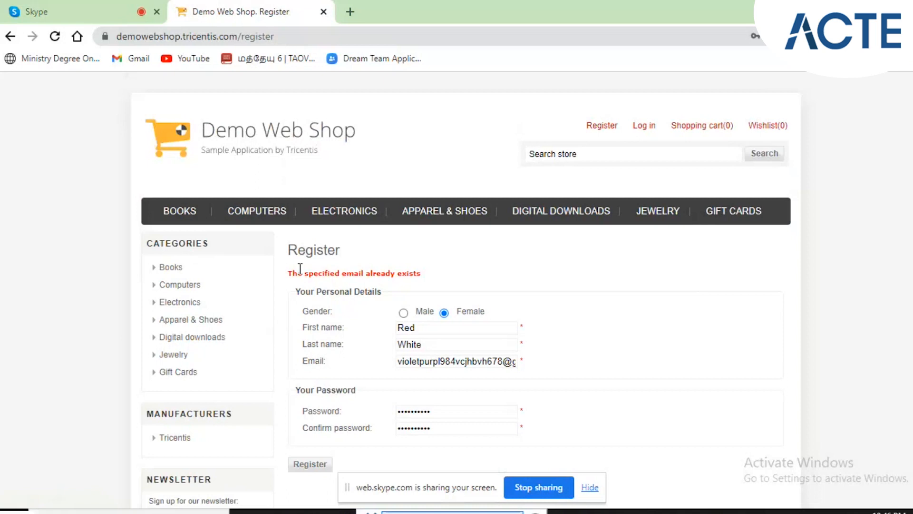
Open the Registration workbook in Excel and delete 86gfdchg75 from the email ID in C9.
click(282, 511)
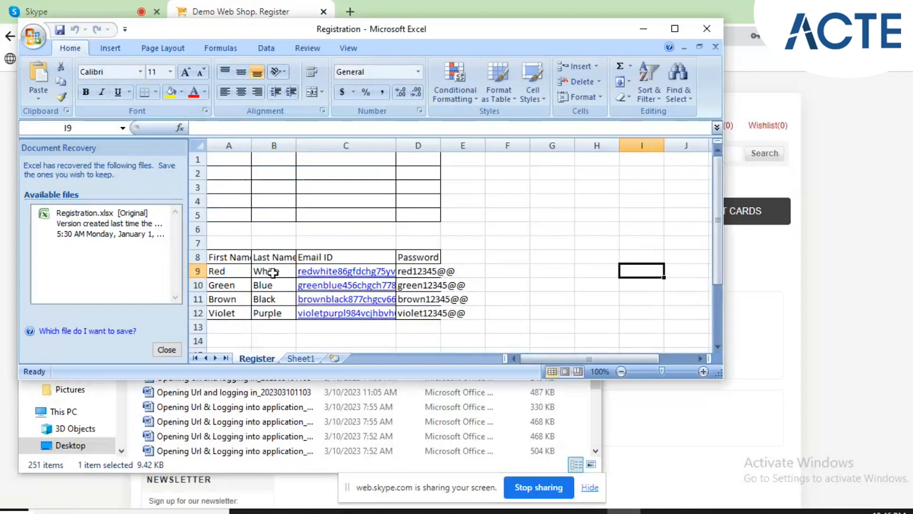
click(272, 272)
key(Right)
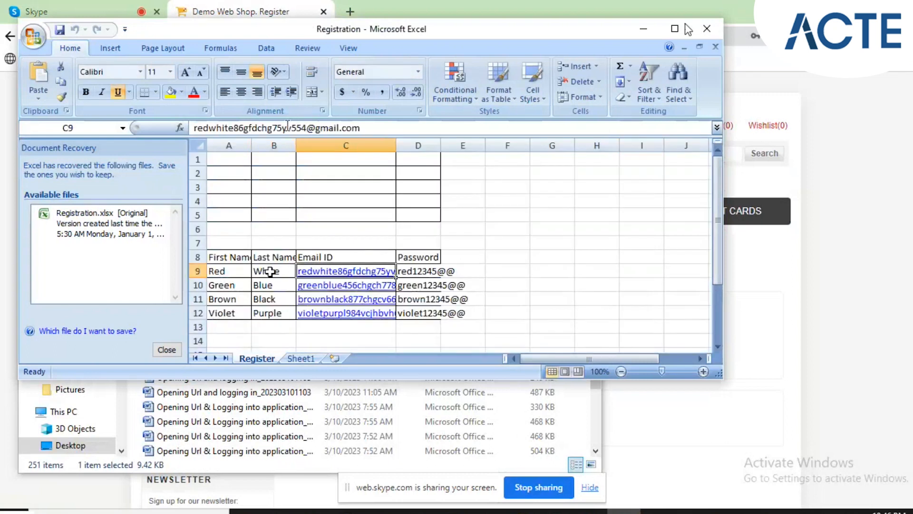
click(284, 127)
key(BackSpace)
key(BackSpace)
key(BackSpace)
key(BackSpace)
key(BackSpace)
key(BackSpace)
key(BackSpace)
key(BackSpace)
key(BackSpace)
key(BackSpace)
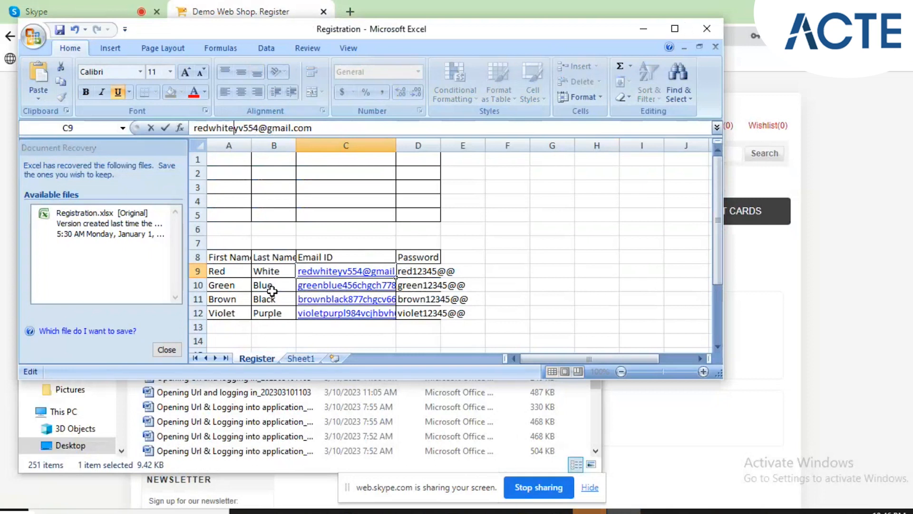
Delete chgch from the email ID in C10.
click(272, 287)
key(Right)
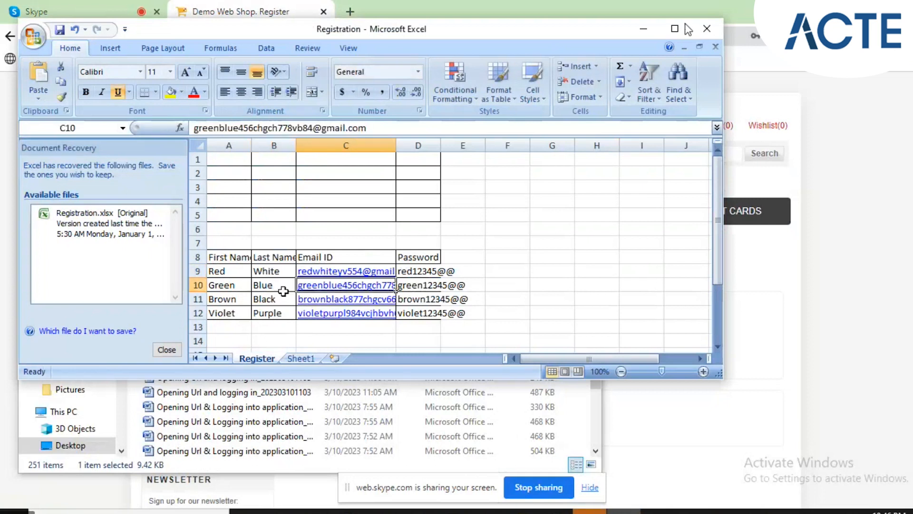
click(277, 128)
key(BackSpace)
key(BackSpace)
key(BackSpace)
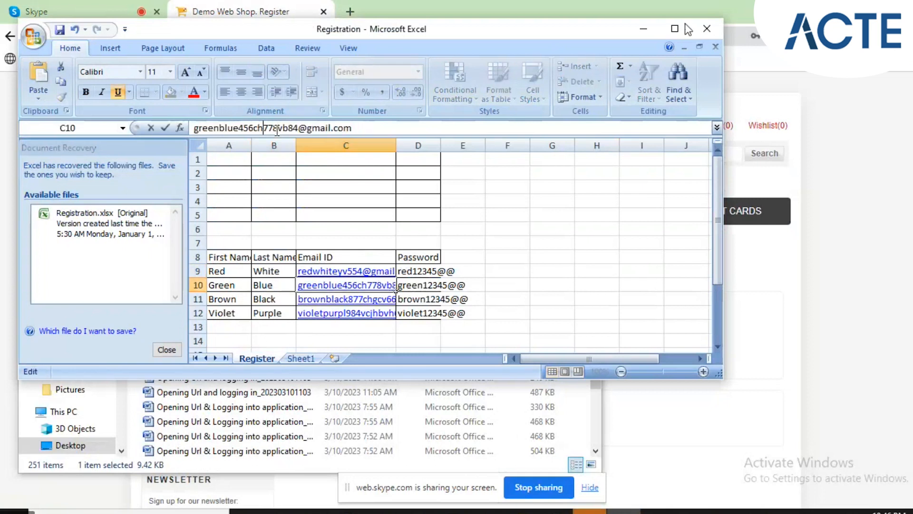
key(BackSpace)
key(BackSpace)
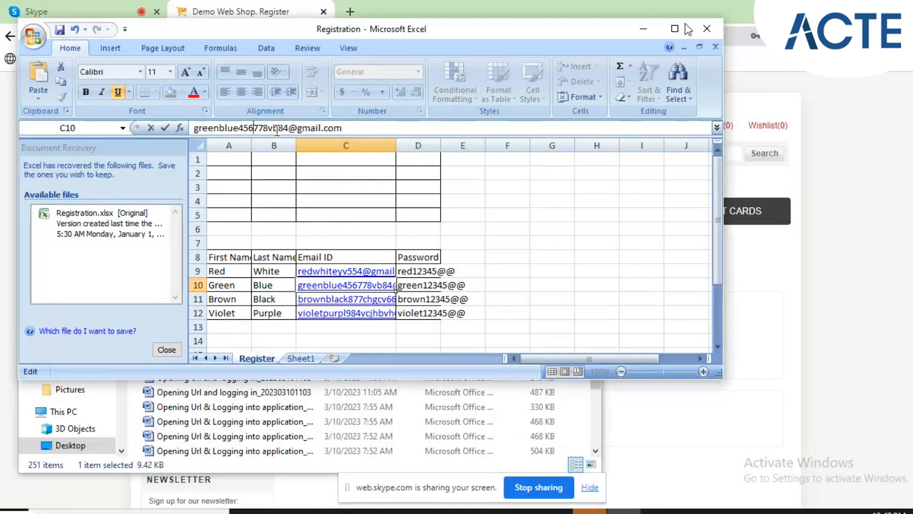
Delete 877chgcv from the email ID in C11.
click(274, 299)
key(Right)
click(286, 128)
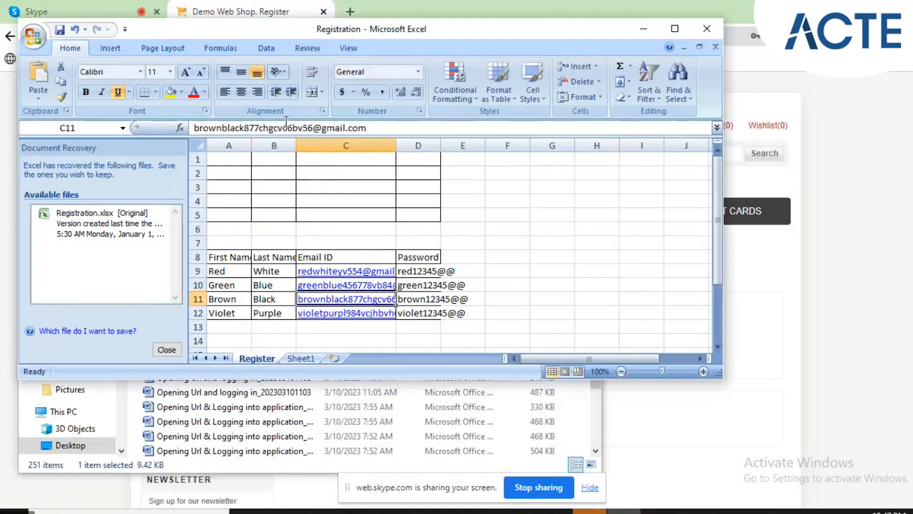
click(286, 127)
key(BackSpace)
key(BackSpace)
key(BackSpace)
key(BackSpace)
key(BackSpace)
key(BackSpace)
key(BackSpace)
key(BackSpace)
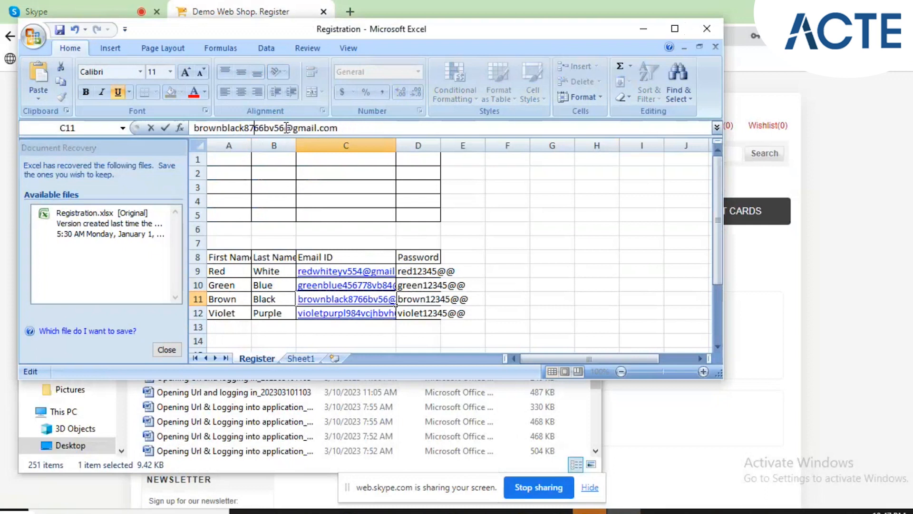
Delete cjhb from the email ID in C12 and save the Registration workbook.
click(277, 310)
key(Right)
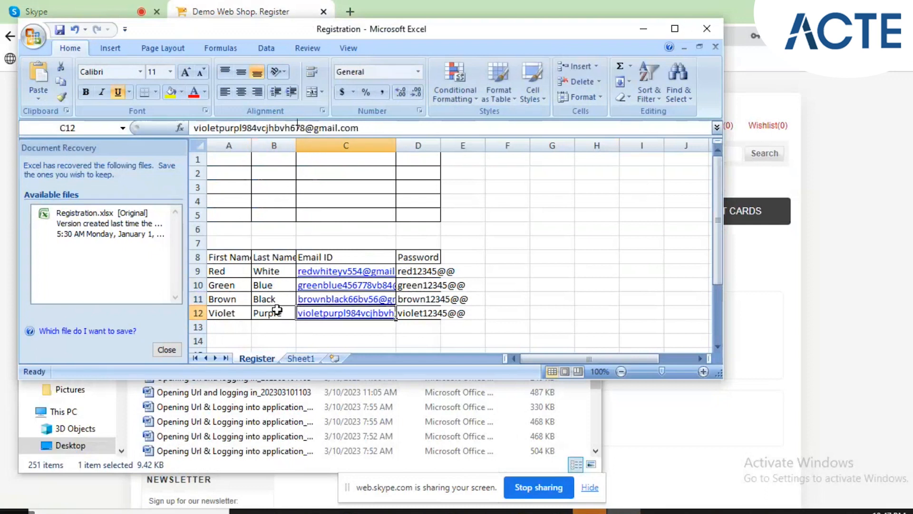
click(282, 128)
key(BackSpace)
key(BackSpace)
key(BackSpace)
key(BackSpace)
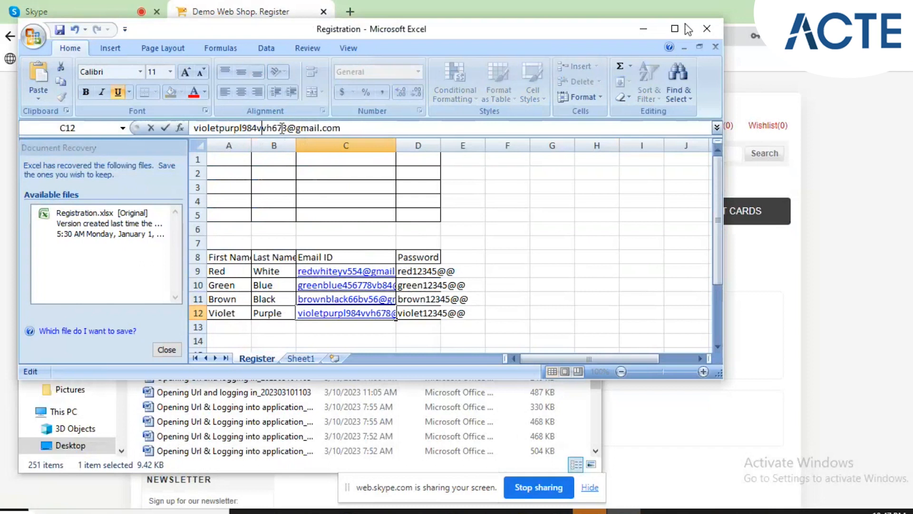
click(282, 179)
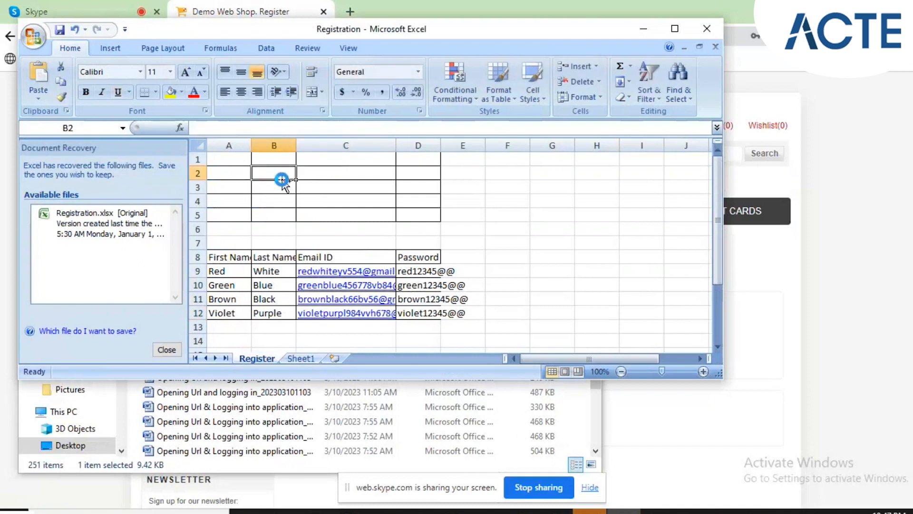
Close the Registration workbook and bring the Demo Web Shop back to its home page before returning to Tosca Commander.
click(695, 33)
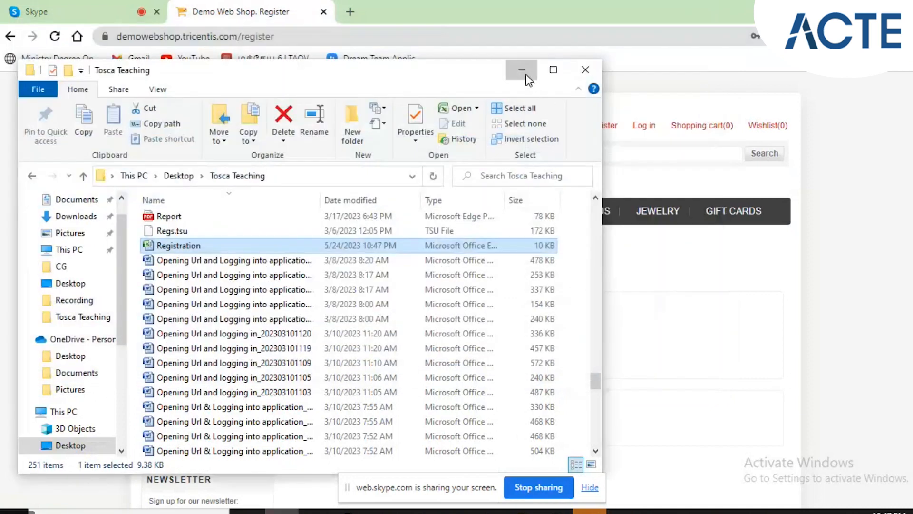
click(522, 71)
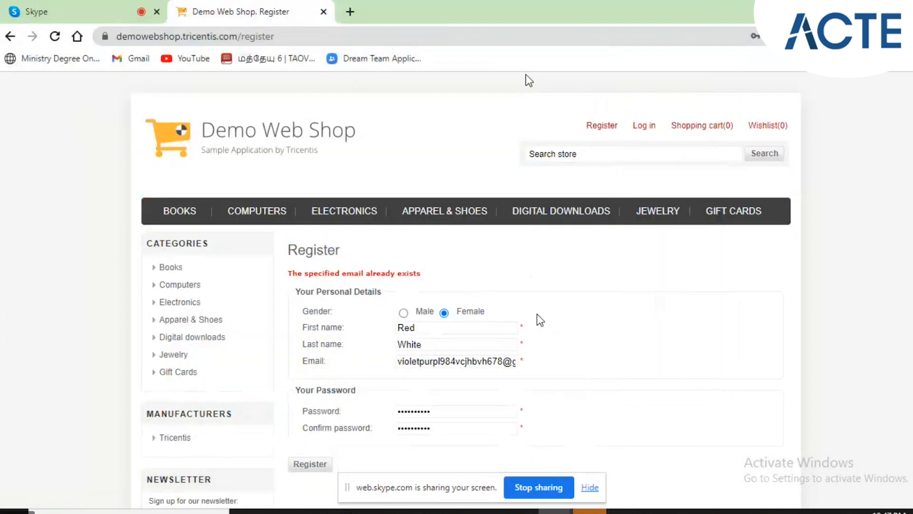
click(309, 139)
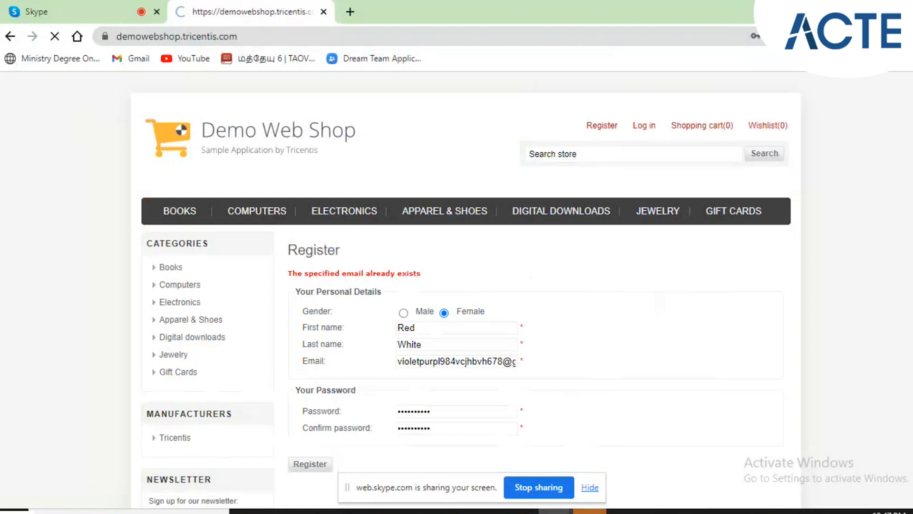
click(590, 457)
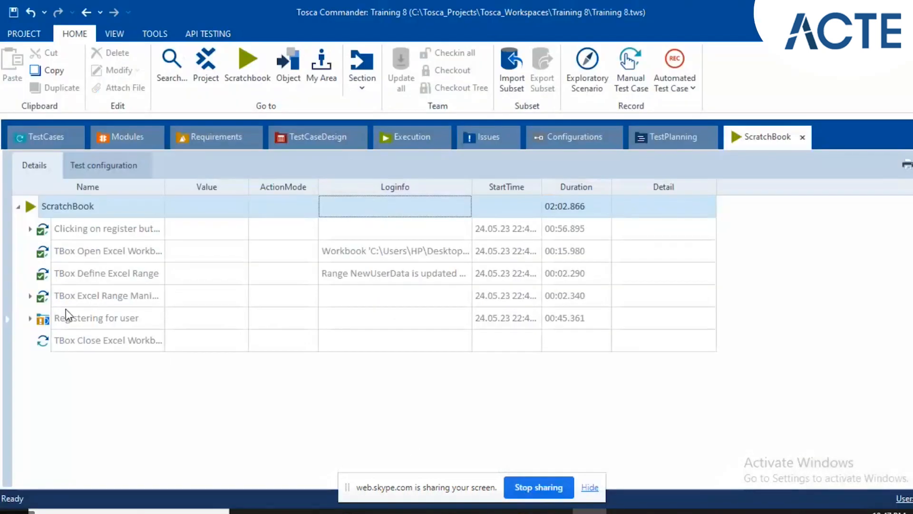
Examine the ScratchBook results of Registering for user, Repetition: 1, down to the full Loginfo of Data Table cell $1.
click(31, 318)
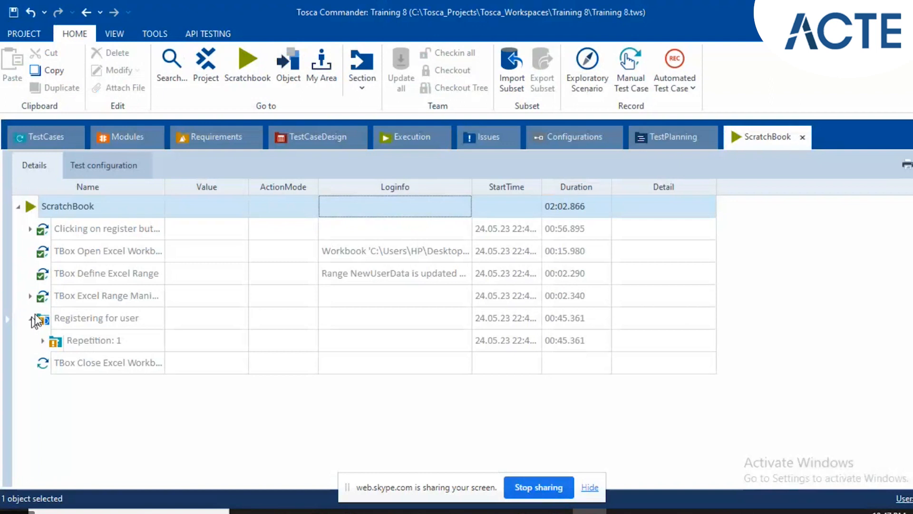
click(42, 339)
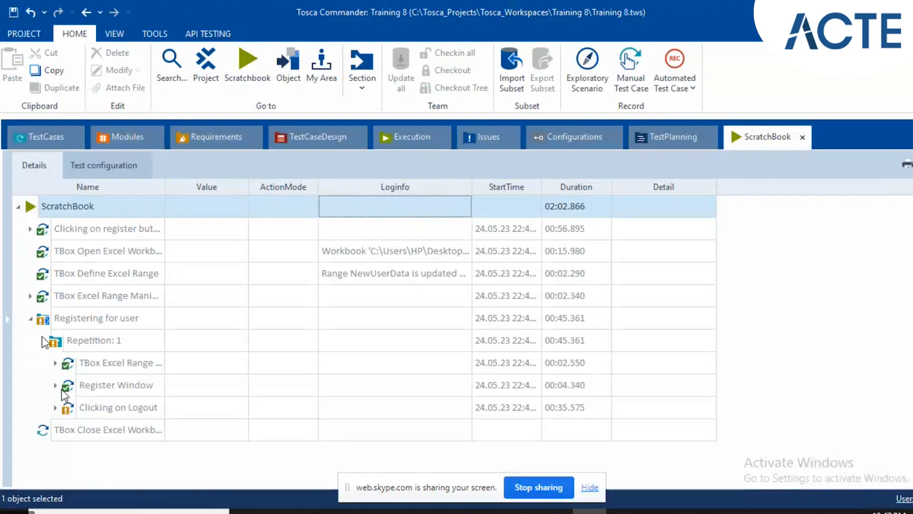
click(56, 363)
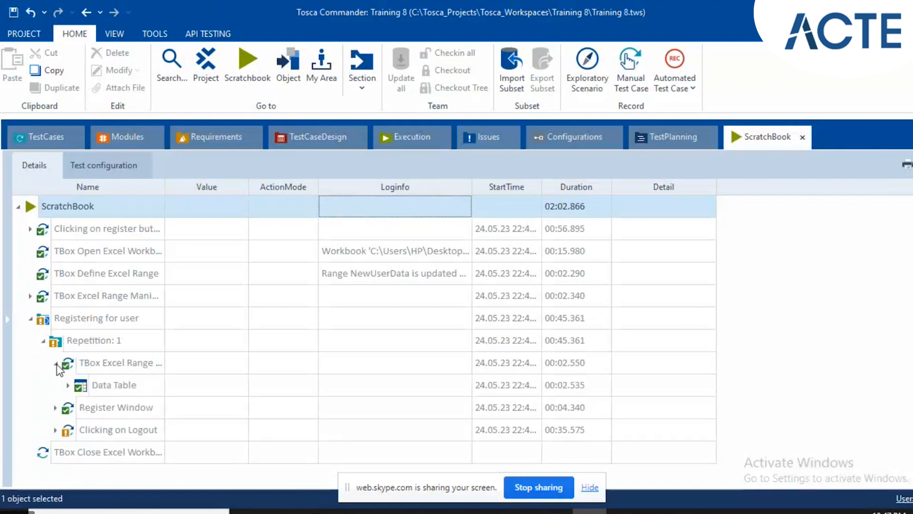
click(68, 386)
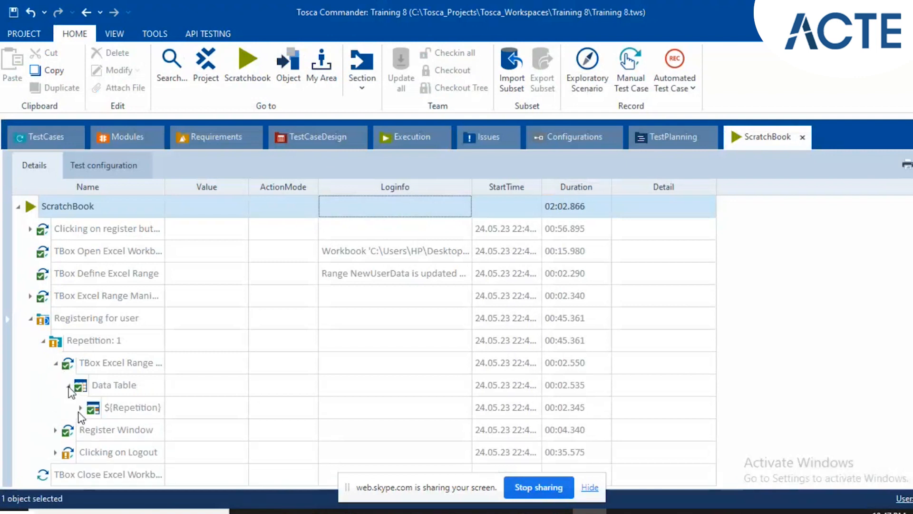
click(81, 408)
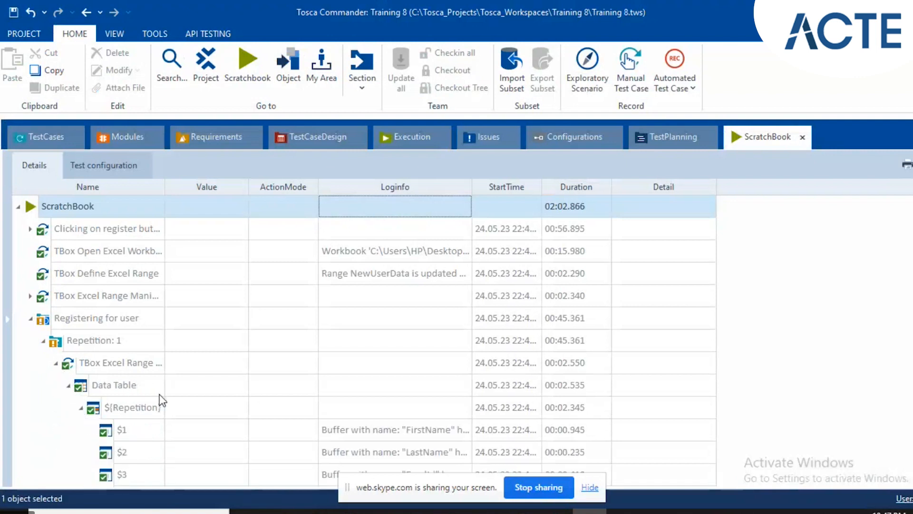
scroll(158, 397, down, 2)
click(464, 383)
click(466, 385)
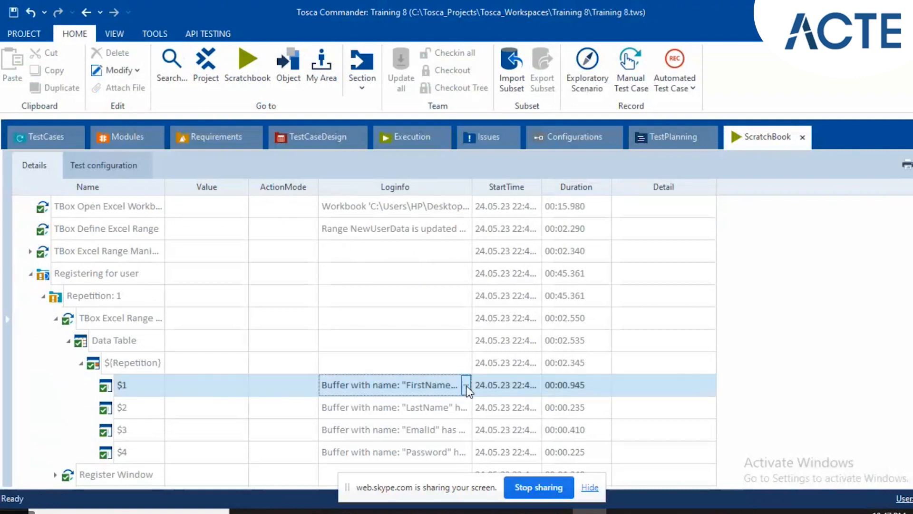
click(467, 387)
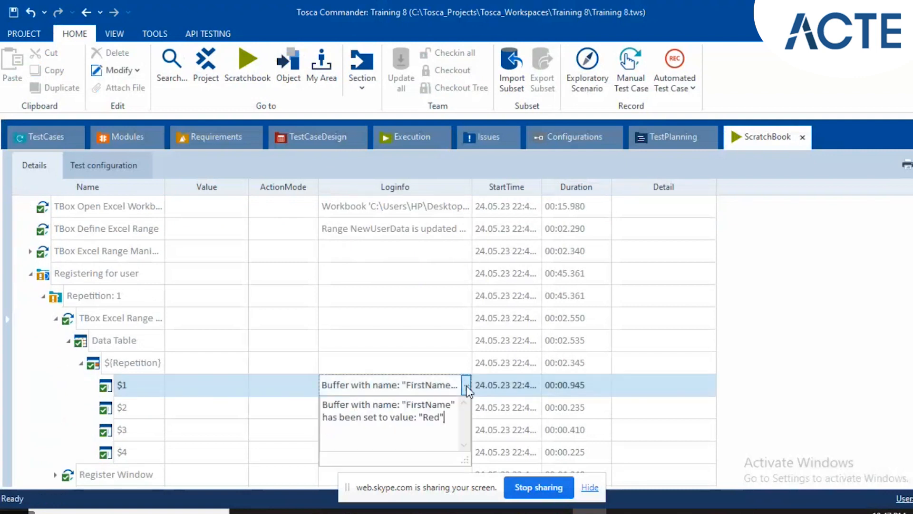
Return to the Excel Manipulation test case and run it again in ScratchBook.
click(55, 136)
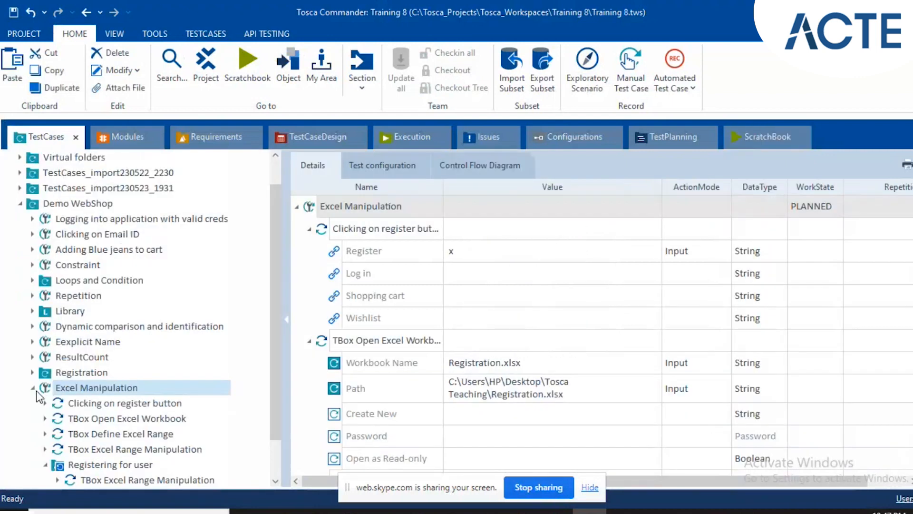
key(F6)
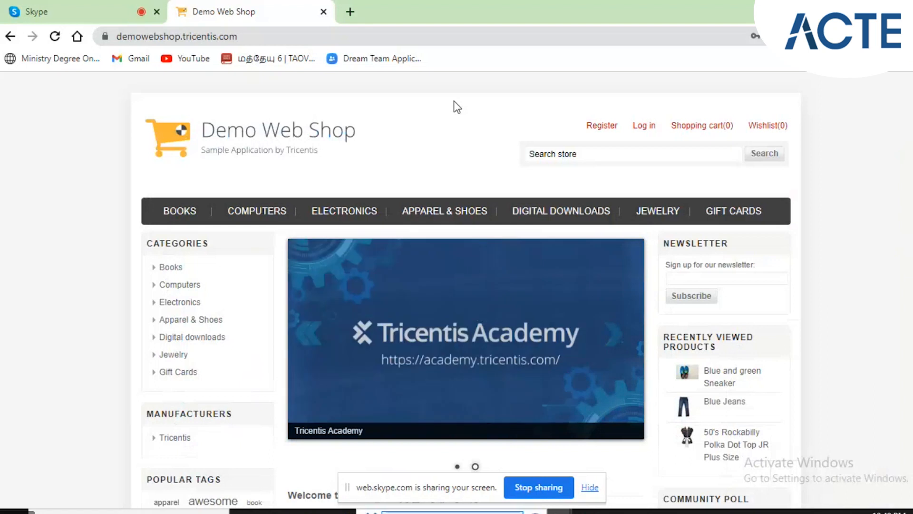
key(Tab)
key(Return)
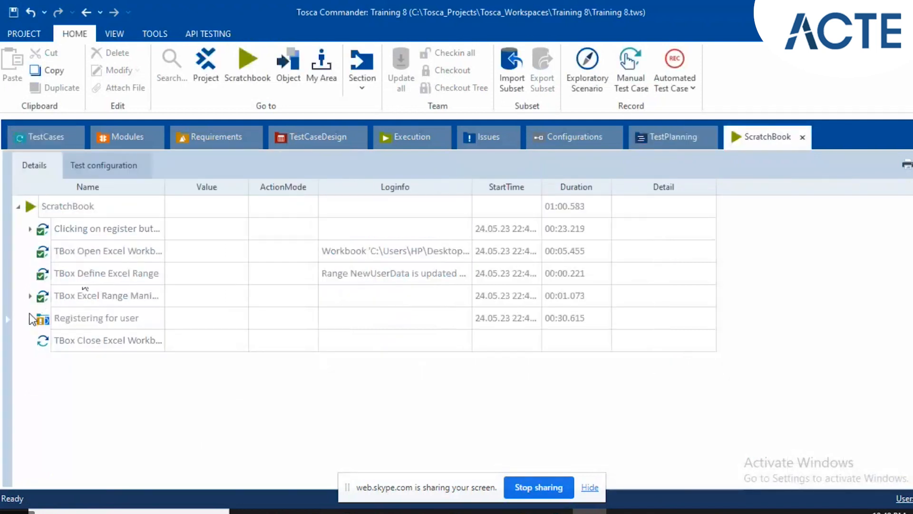
Examine Repetition: 1 of Registering for user in ScratchBook, covering the Register Window entries and the full Loginfo of Data Table cell $3.
click(30, 318)
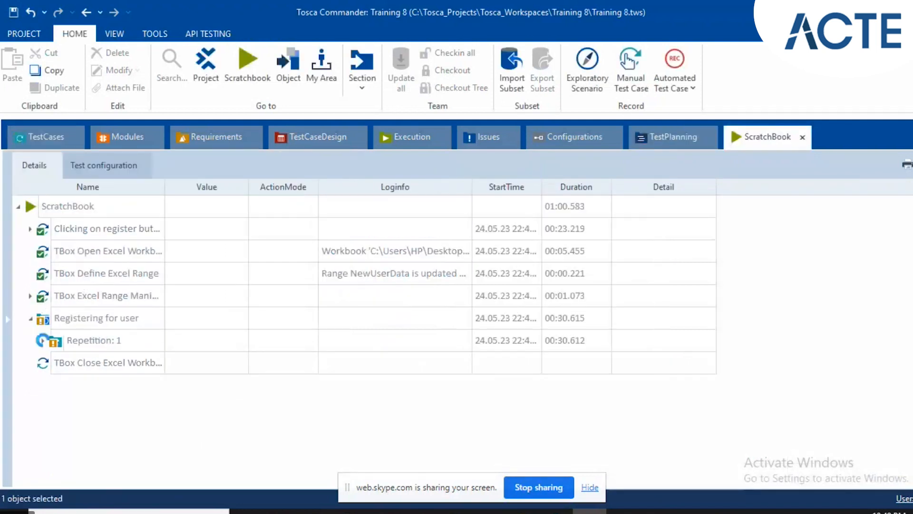
click(42, 341)
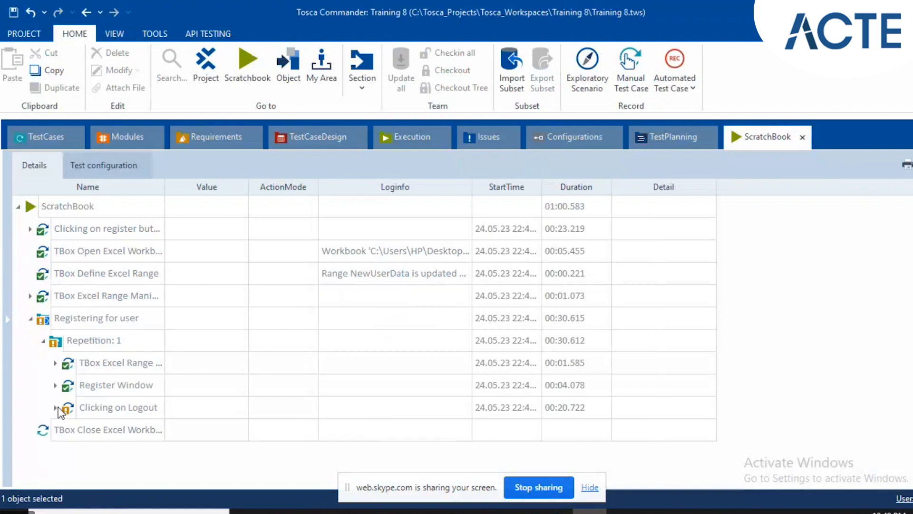
click(55, 385)
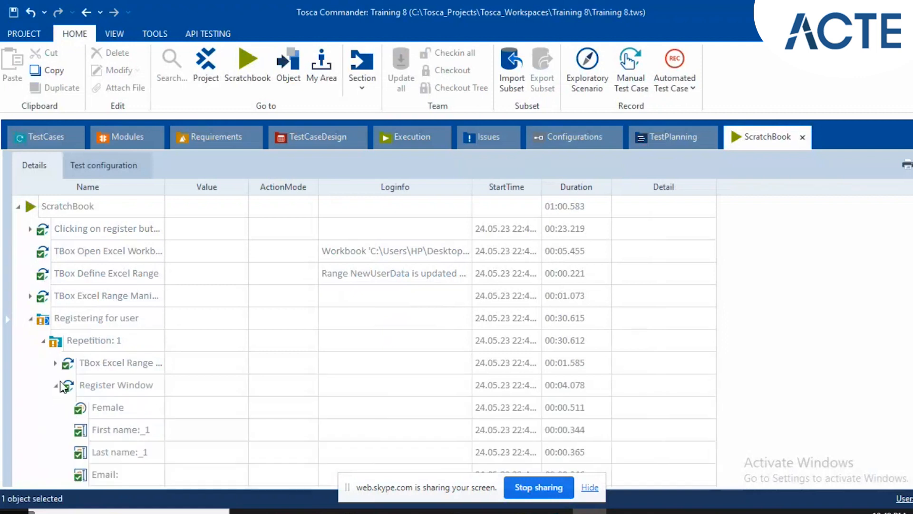
scroll(106, 395, down, 2)
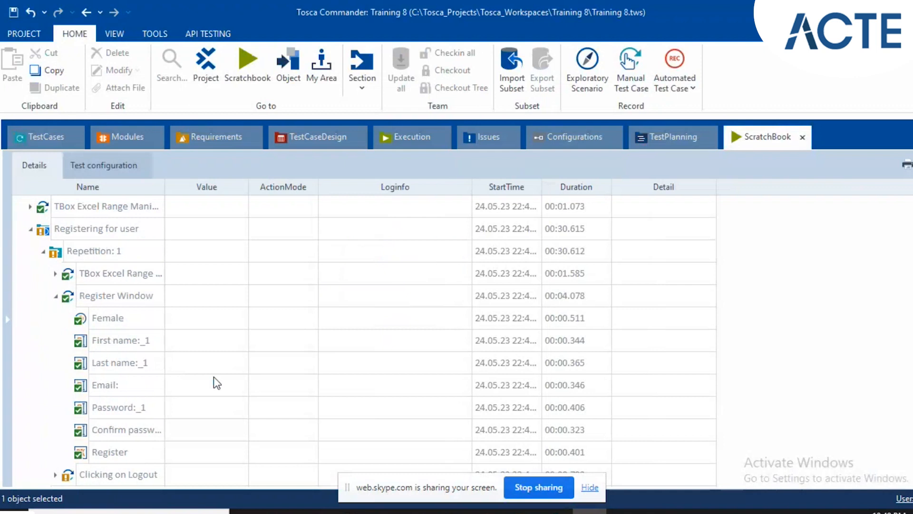
click(54, 272)
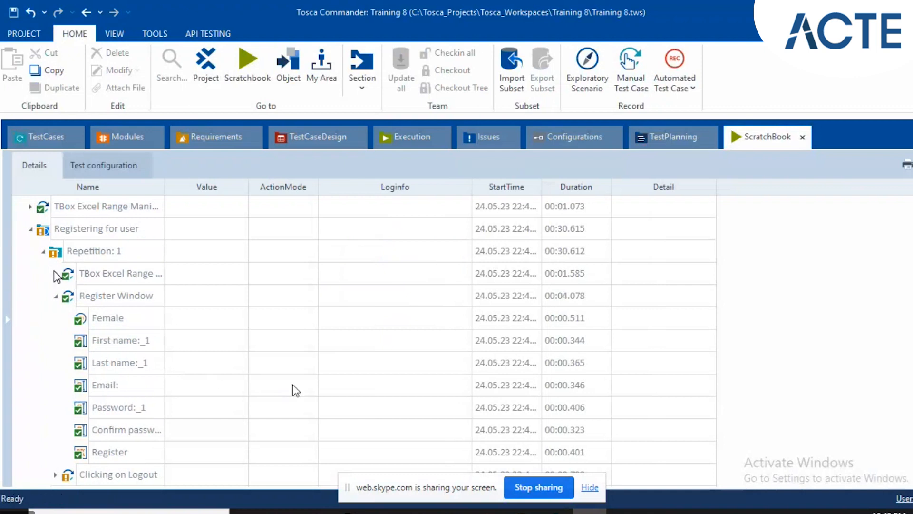
click(55, 272)
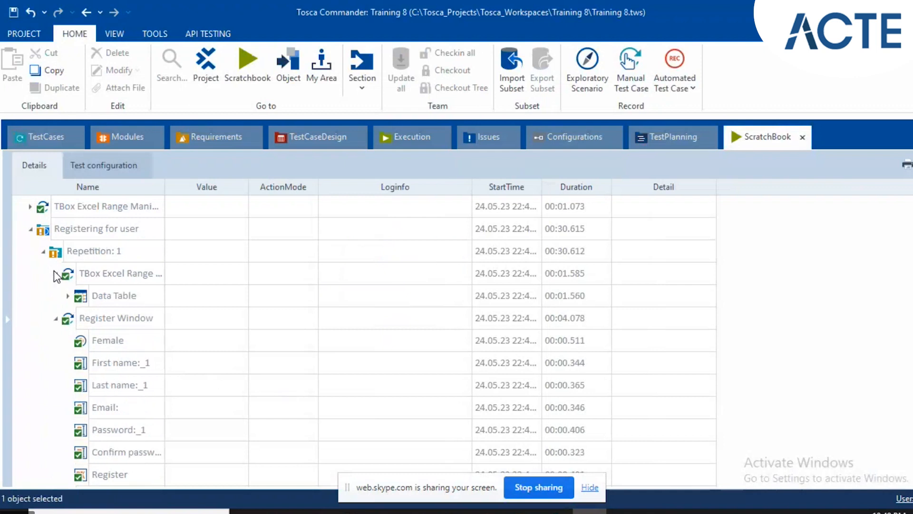
click(68, 296)
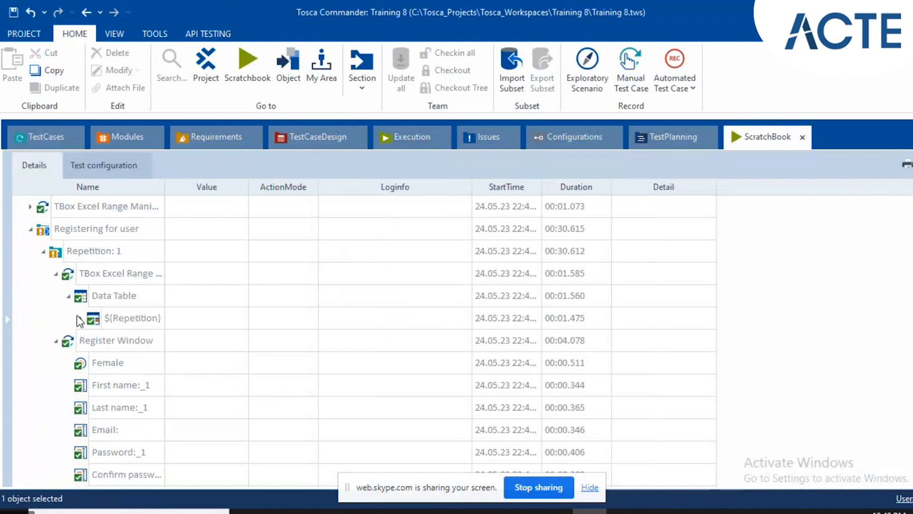
click(77, 317)
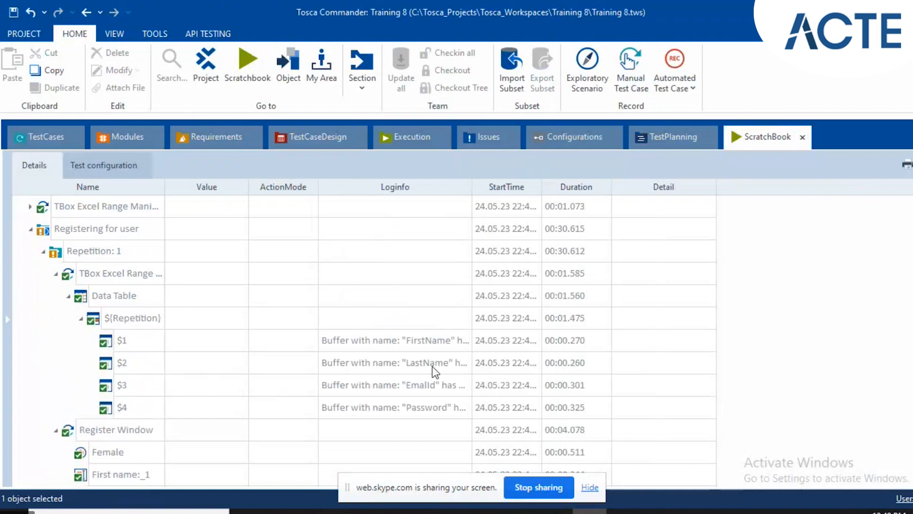
click(455, 387)
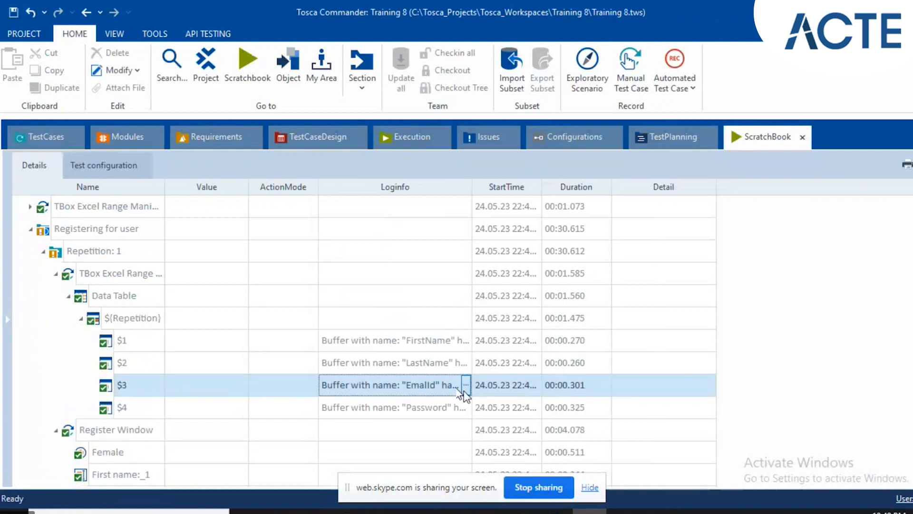
click(466, 387)
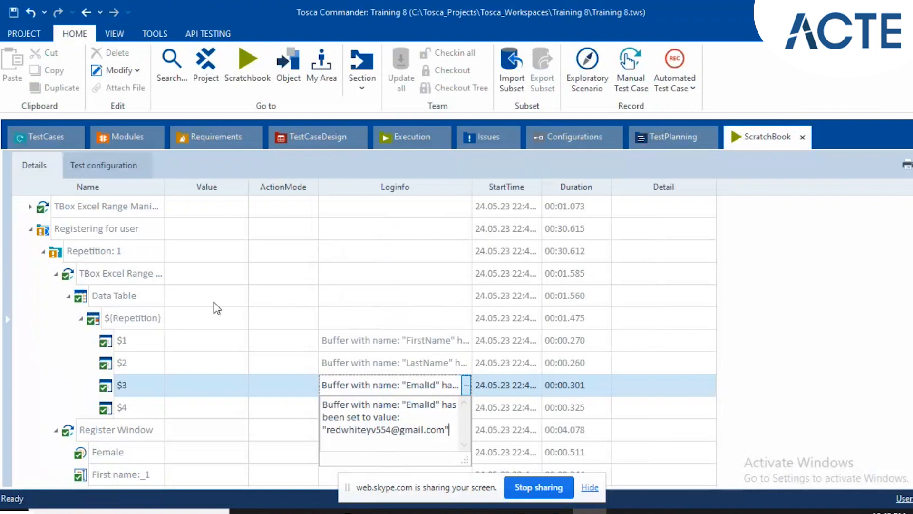
Correct the $3 buffer name to EmailId in Registering for user's TBox Excel Range Manipulation and compare it with the Register Window step.
click(32, 141)
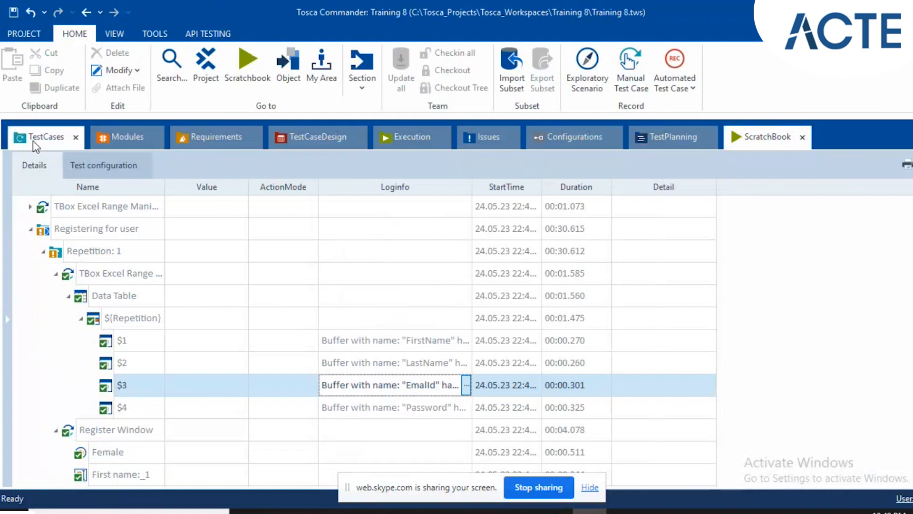
scroll(333, 344, down, 1)
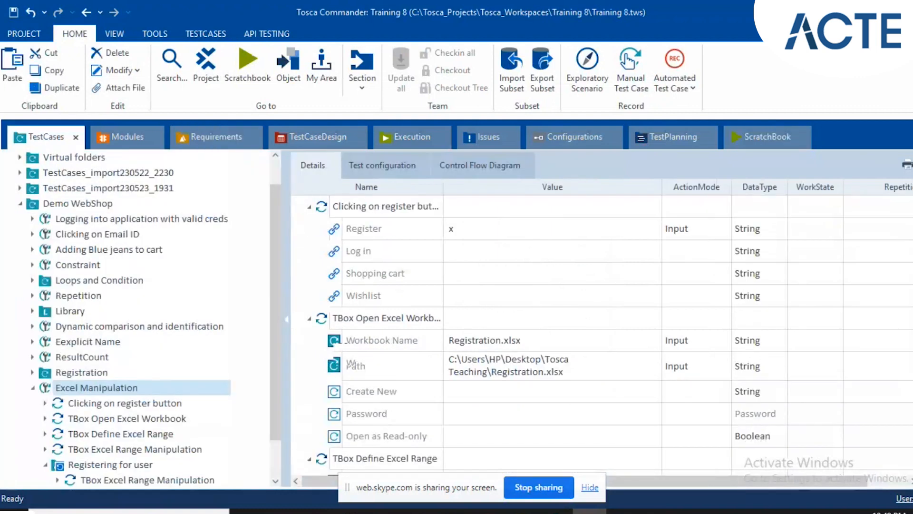
scroll(334, 344, down, 1)
scroll(207, 423, down, 1)
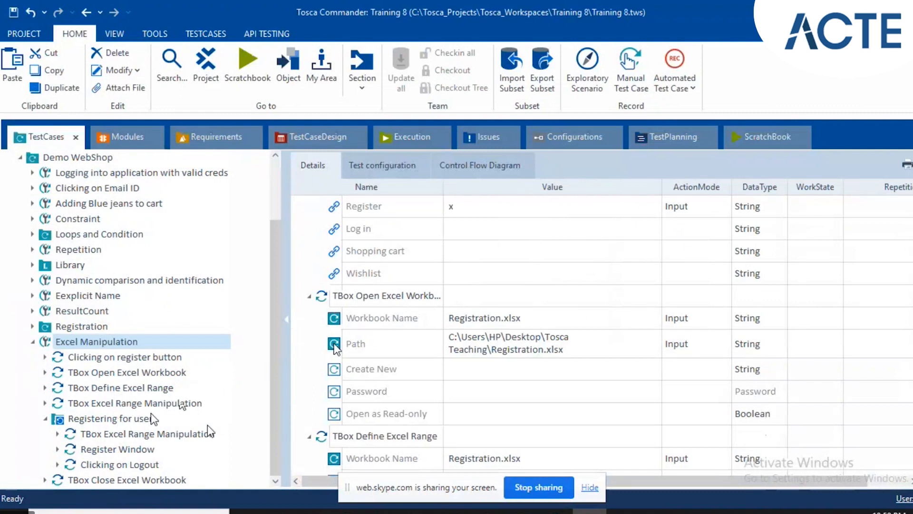
click(144, 433)
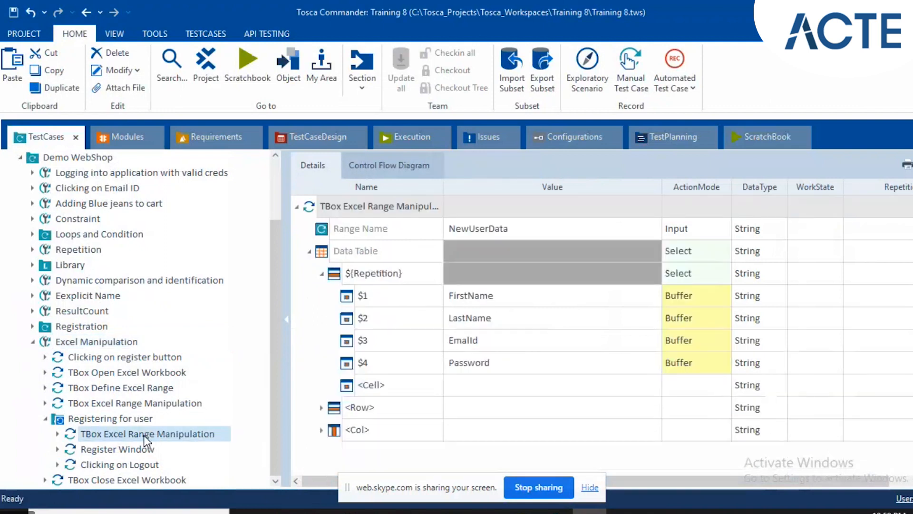
click(468, 343)
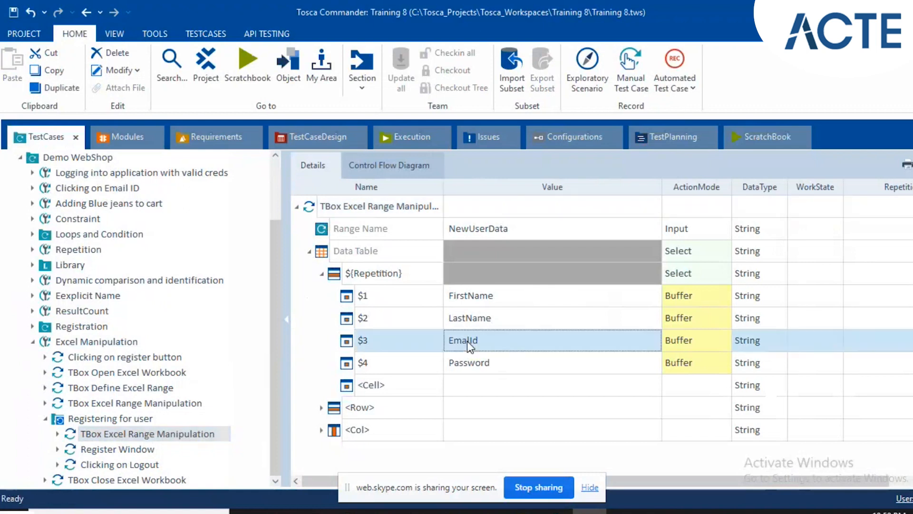
click(467, 341)
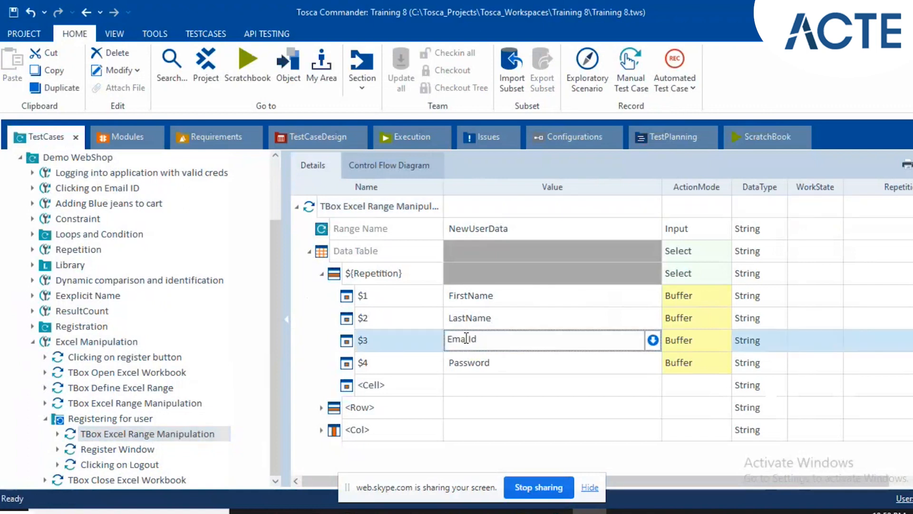
click(405, 333)
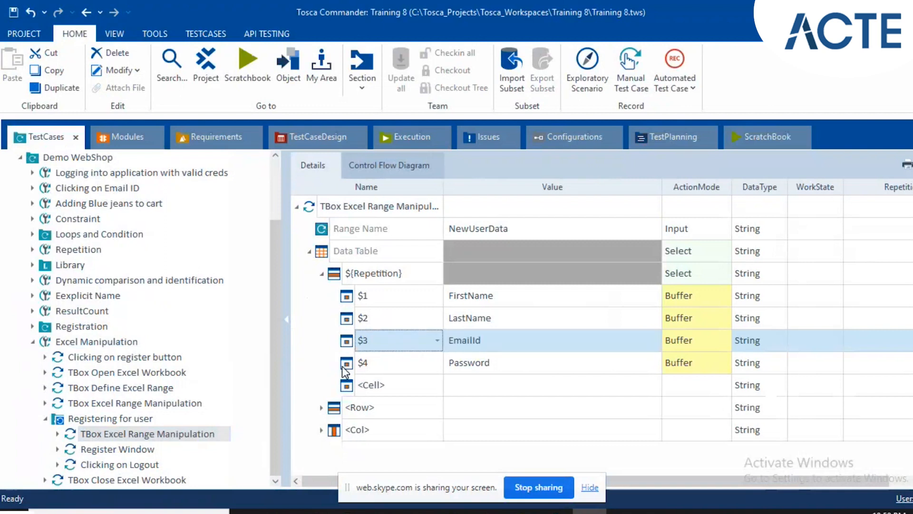
click(113, 450)
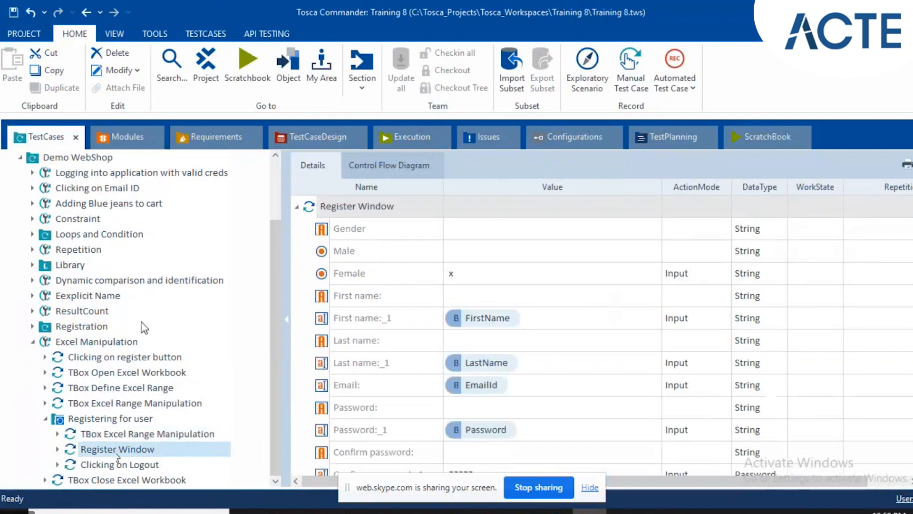
Return the Demo Web Shop to its home page and run the Excel Manipulation test case again in ScratchBook.
click(107, 341)
mouse_move(556, 511)
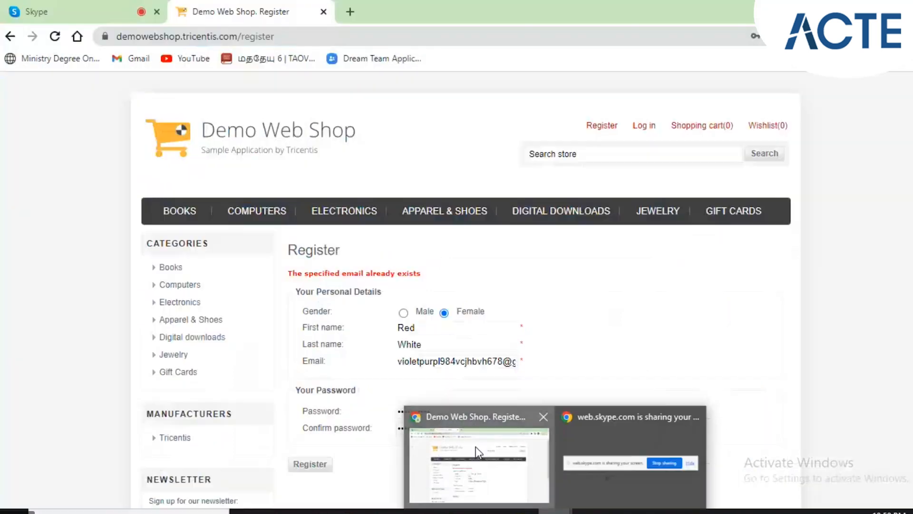
click(476, 450)
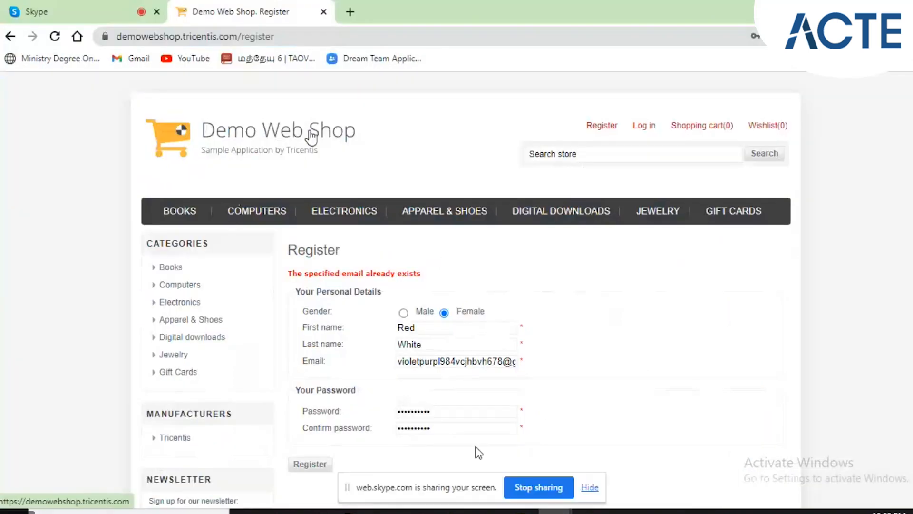
click(312, 138)
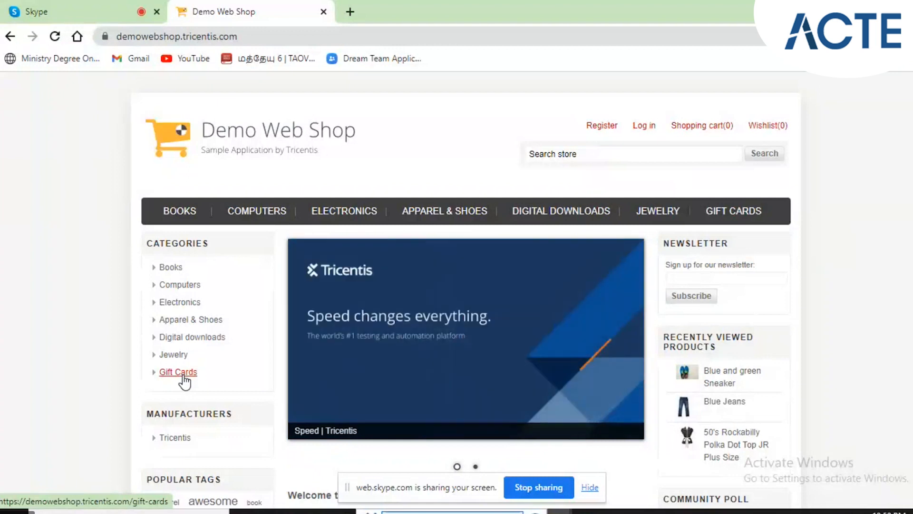
key(Tab)
key(Return)
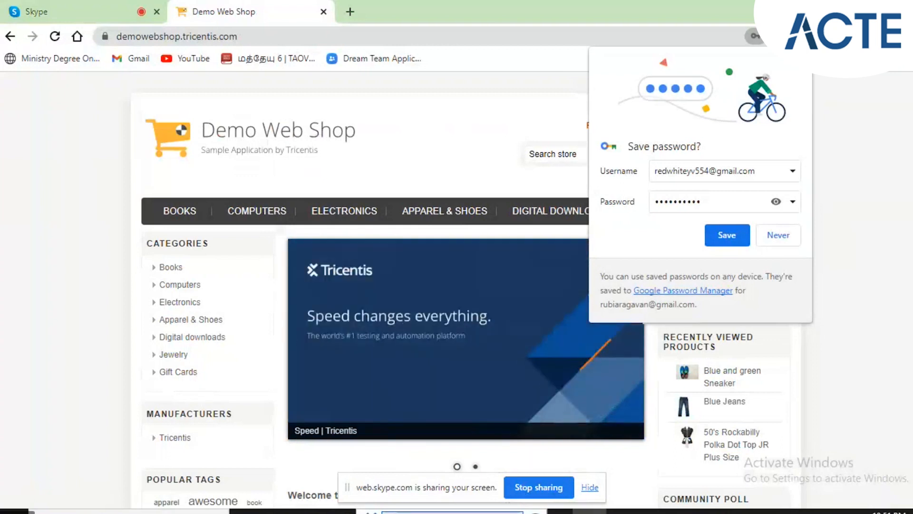
key(alt+Tab)
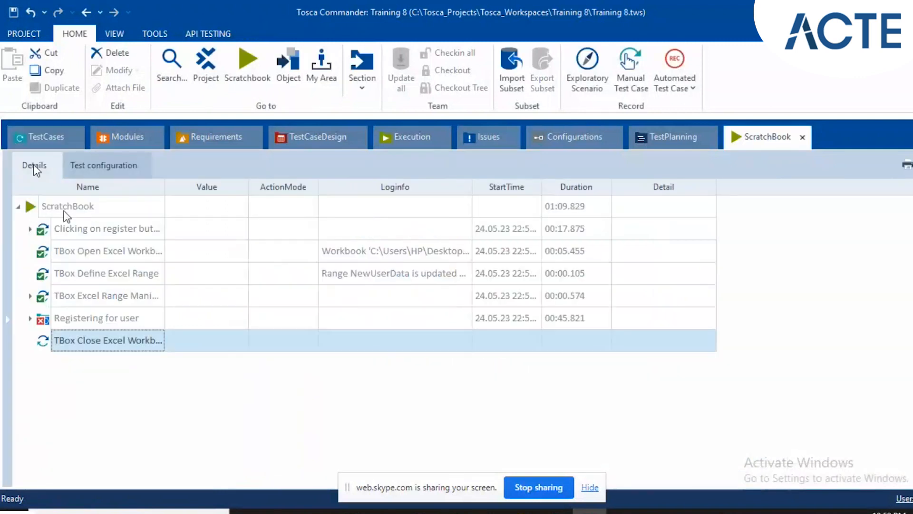
Move the Clicking on register button step of Excel Manipulation into the Registering for user folder as its first step.
click(44, 135)
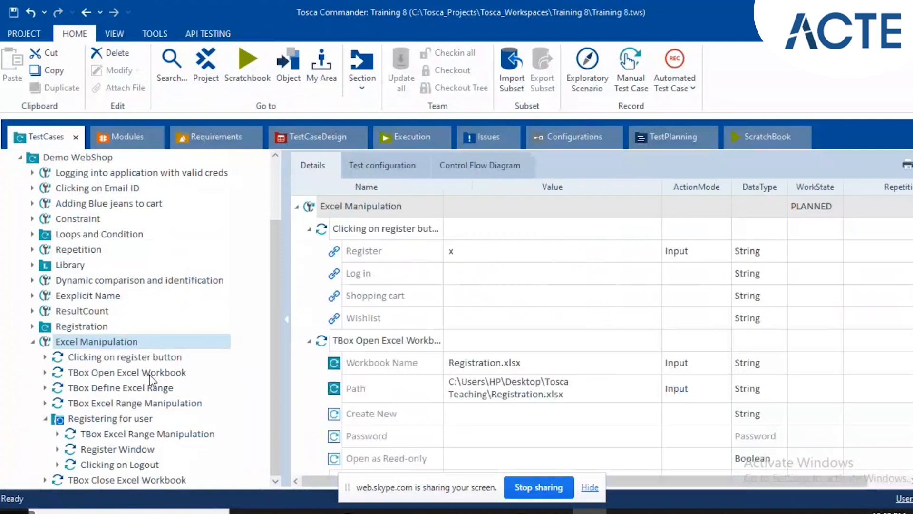
click(88, 360)
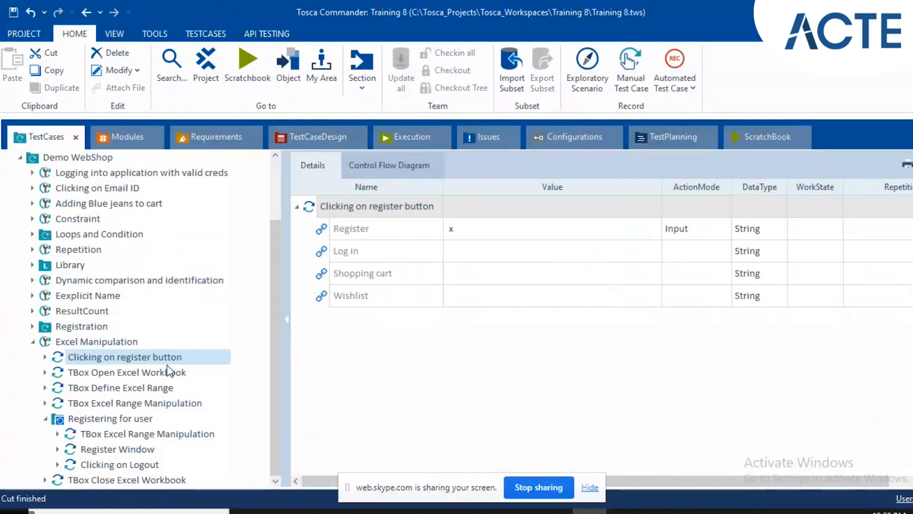
click(119, 420)
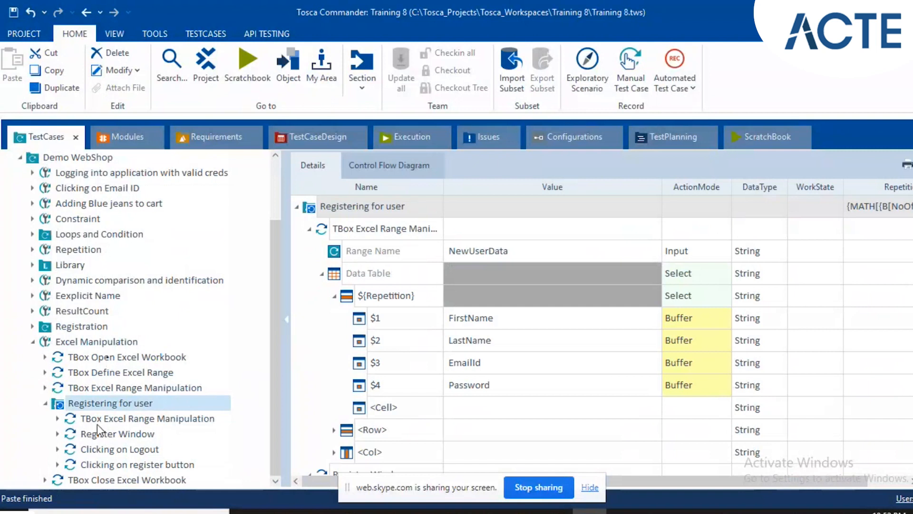
drag(75, 465, 86, 414)
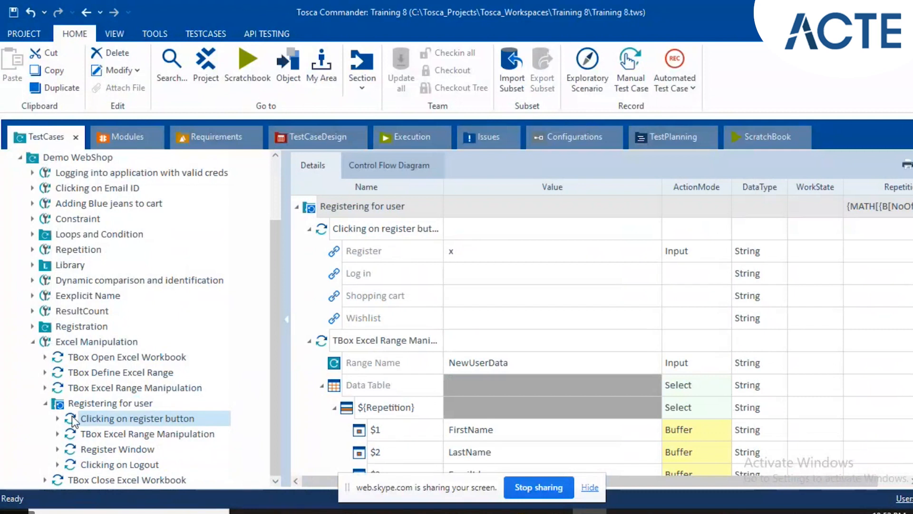
click(72, 416)
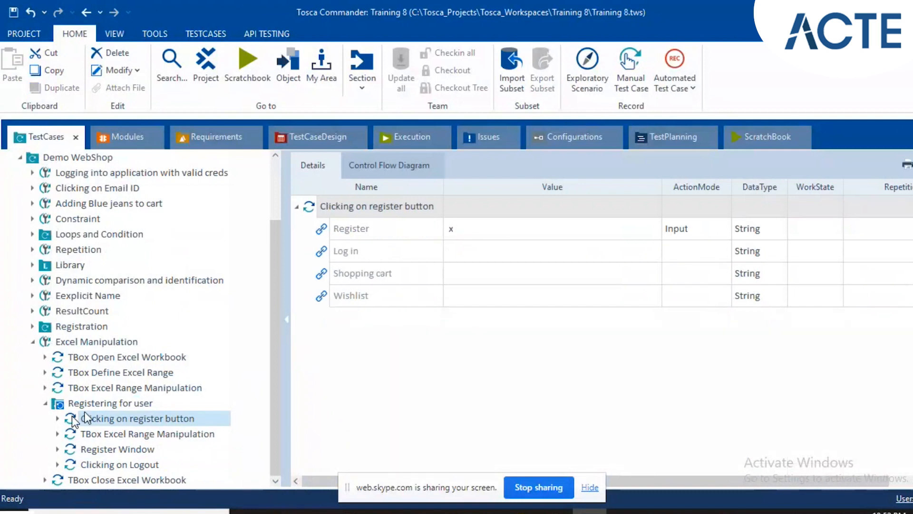